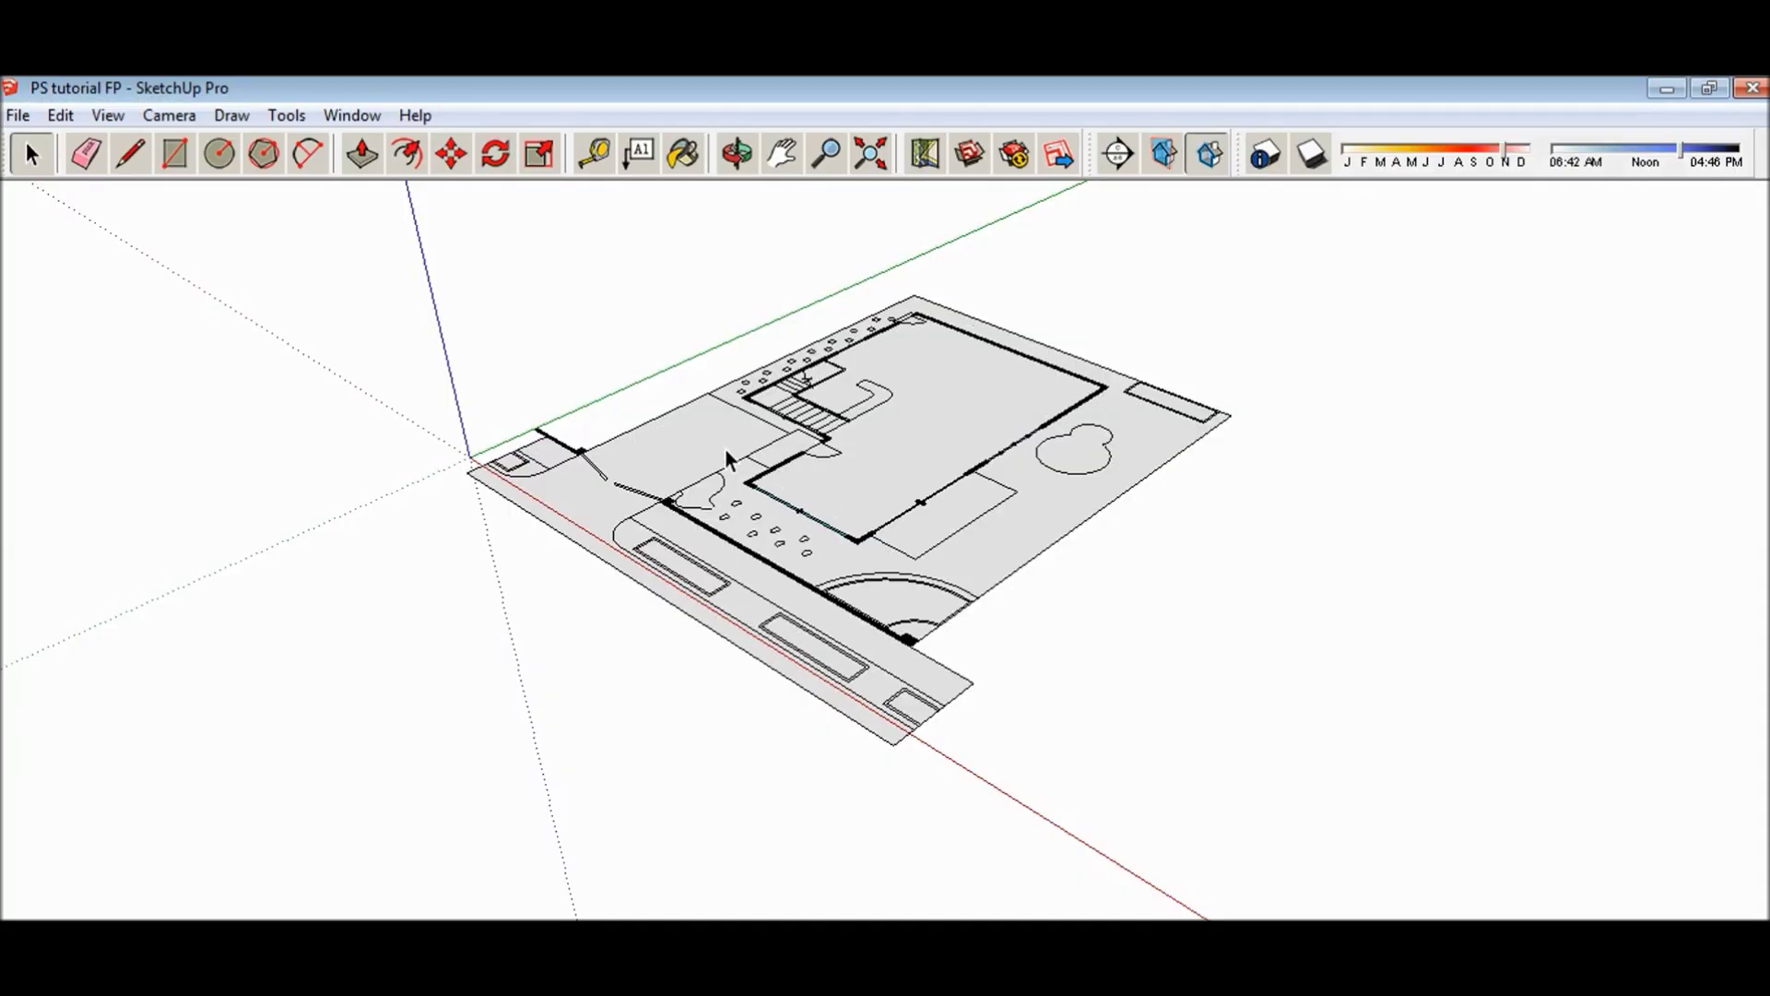
- Orbit around the floor plan and turn off the drawing axes
{"action": "left_click_drag", "start_coordinate": [731, 459], "coordinate": [1062, 590]}
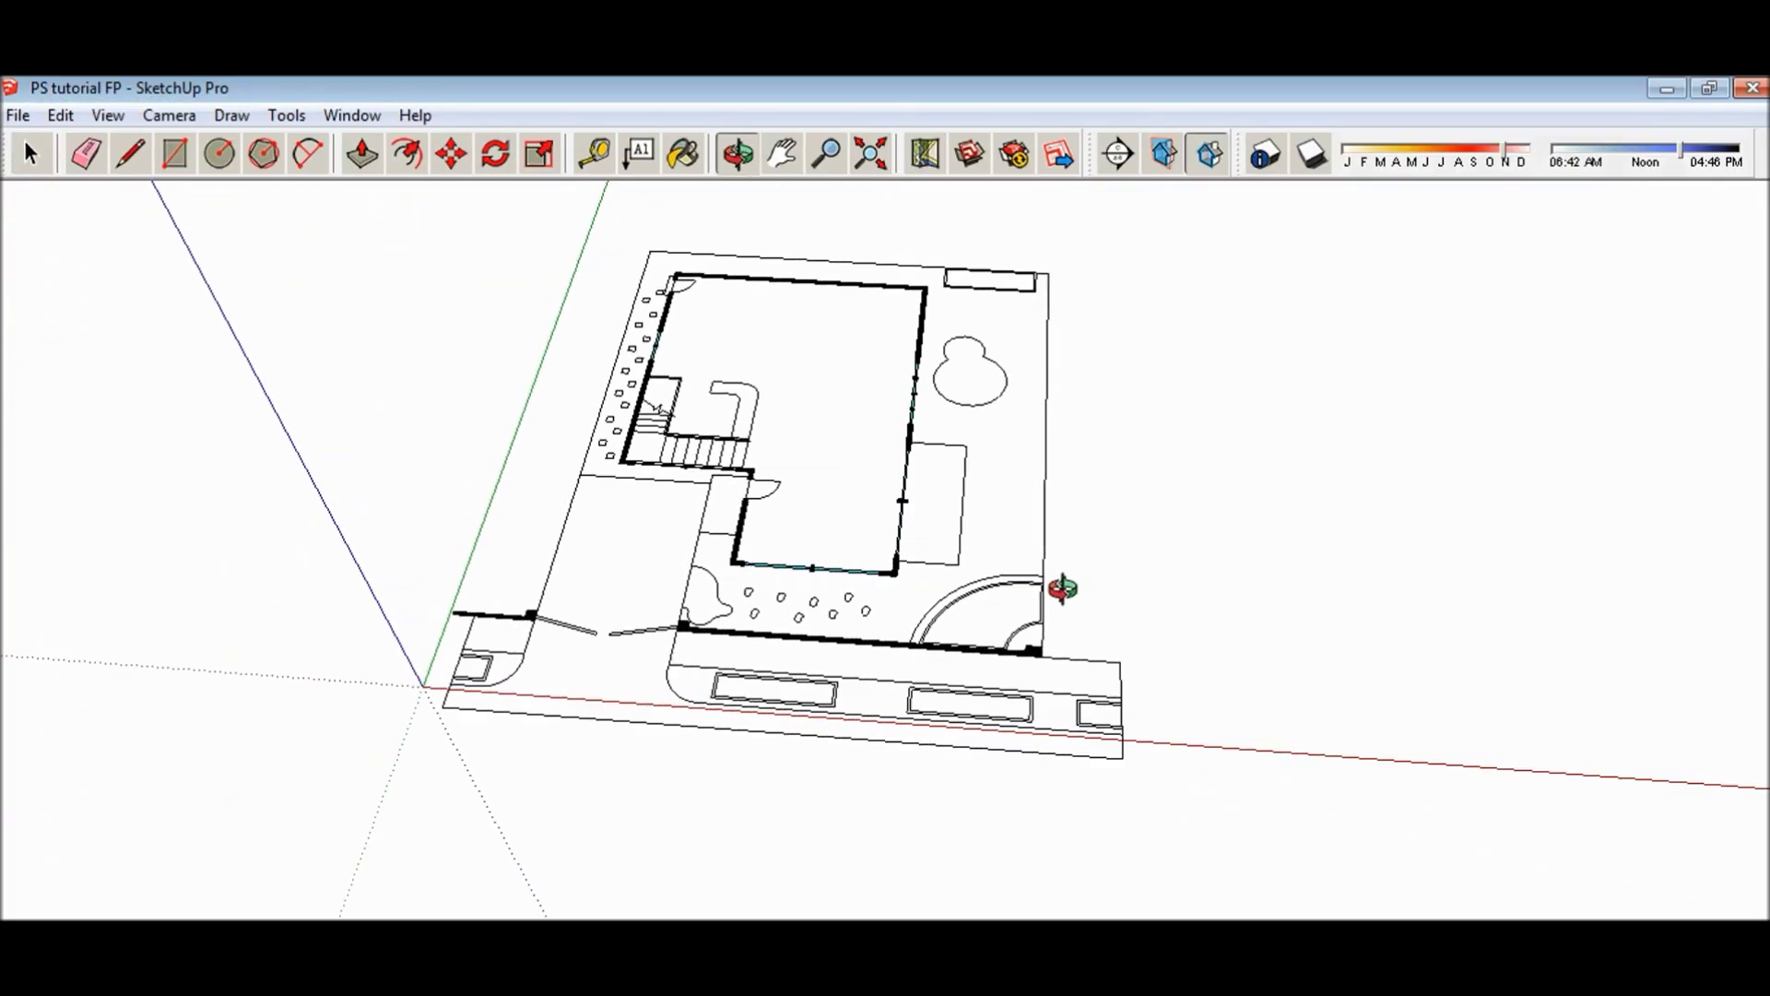
{"action": "mouse_move", "coordinate": [790, 514]}
{"action": "left_mouse_down"}
{"action": "mouse_move", "coordinate": [935, 450]}
{"action": "mouse_move", "coordinate": [526, 491]}
{"action": "left_mouse_up"}
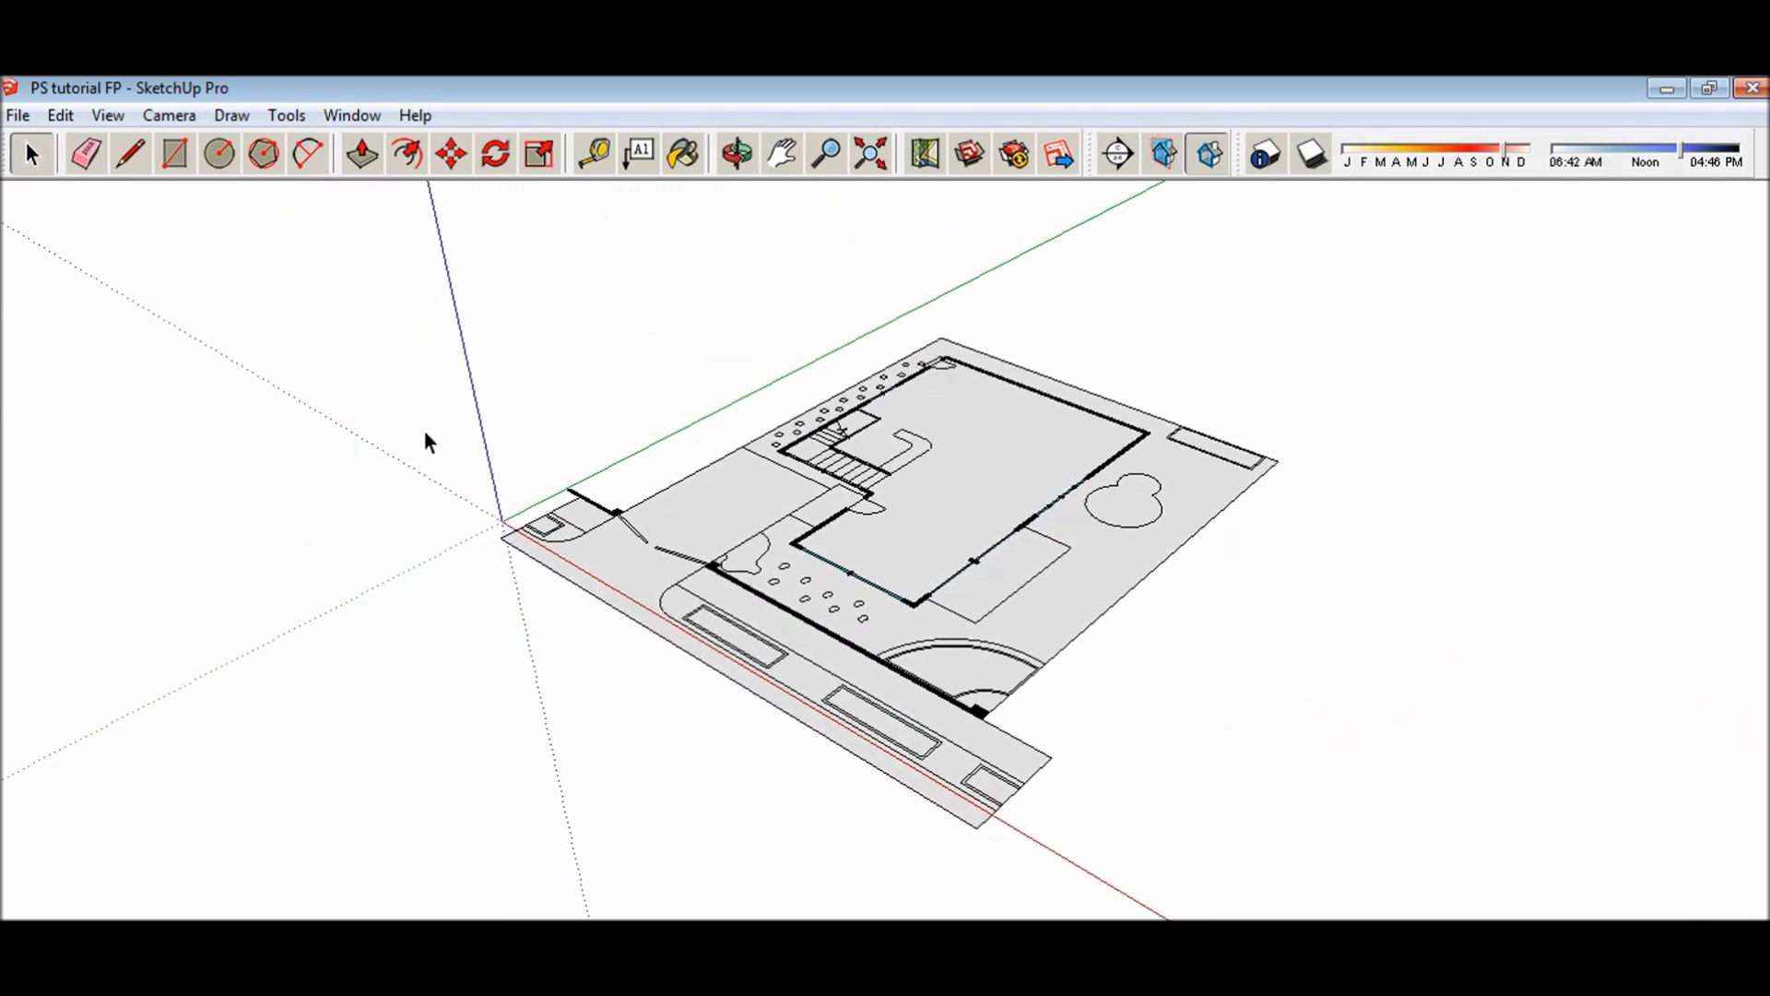
{"action": "left_click", "coordinate": [107, 116]}
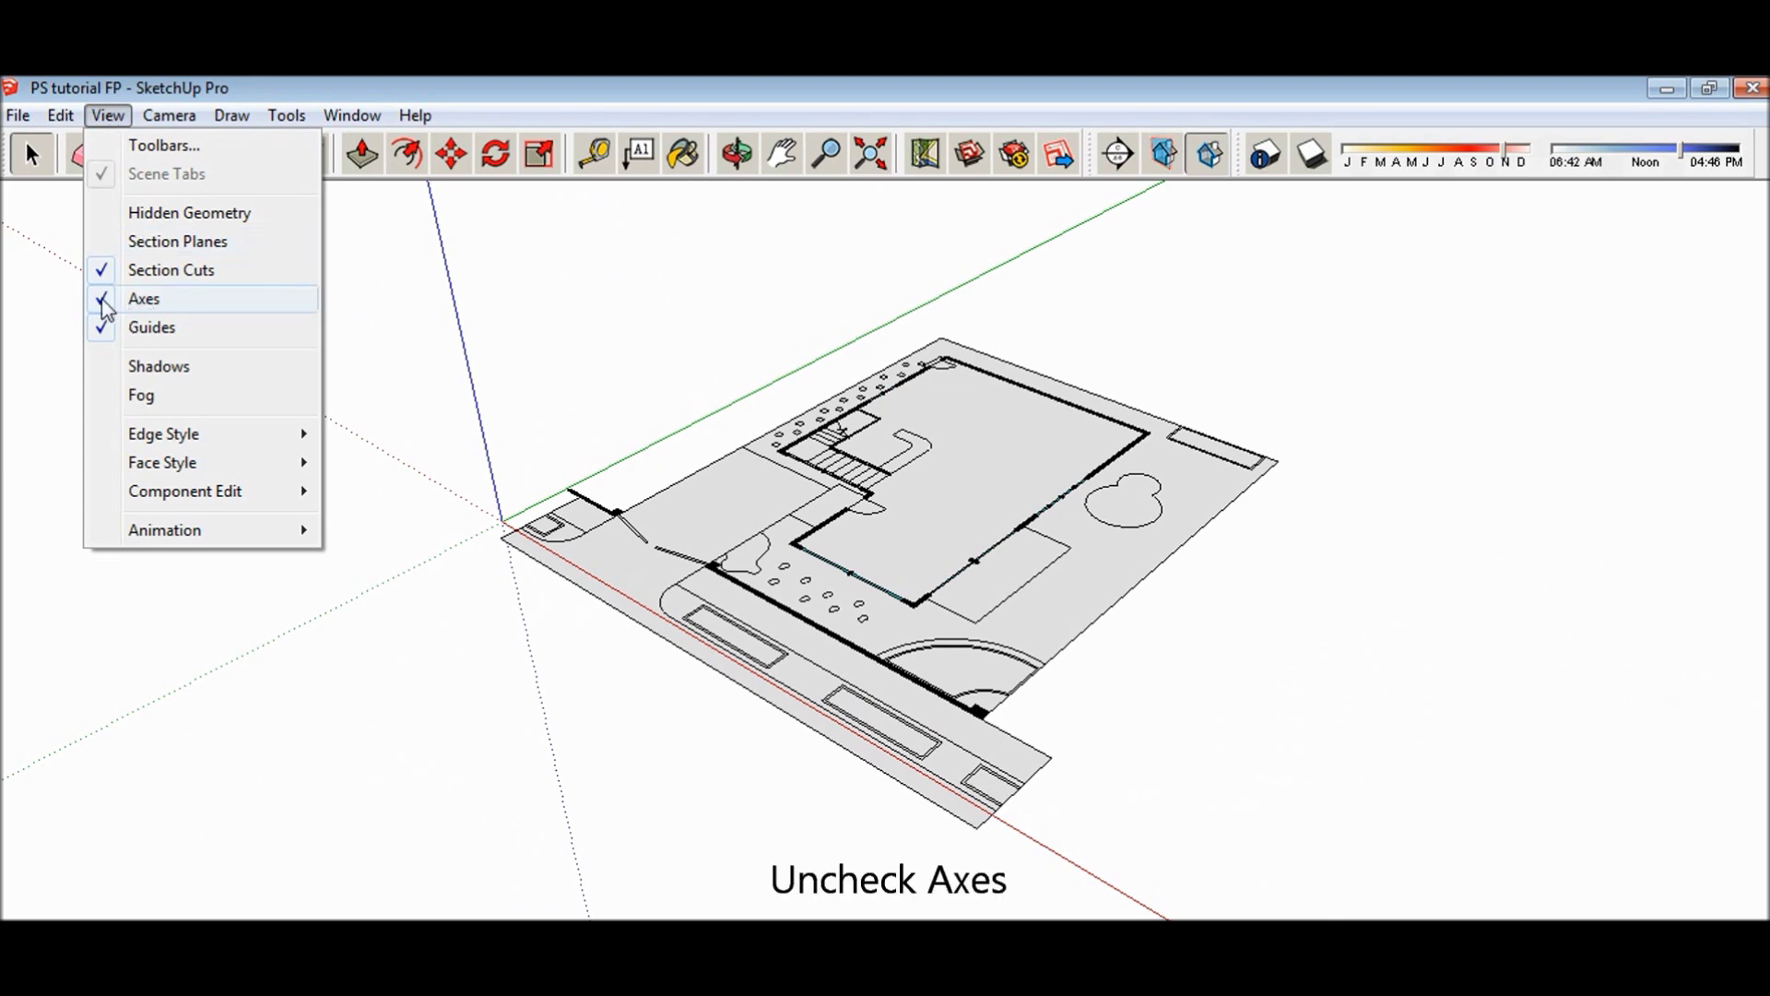
{"action": "left_click", "coordinate": [144, 299]}
- Switch to the Top standard view, pan the plan, then tilt back into 3D
{"action": "mouse_move", "coordinate": [445, 486]}
{"action": "left_mouse_down"}
{"action": "mouse_move", "coordinate": [650, 641]}
{"action": "mouse_move", "coordinate": [677, 630]}
{"action": "left_mouse_up"}
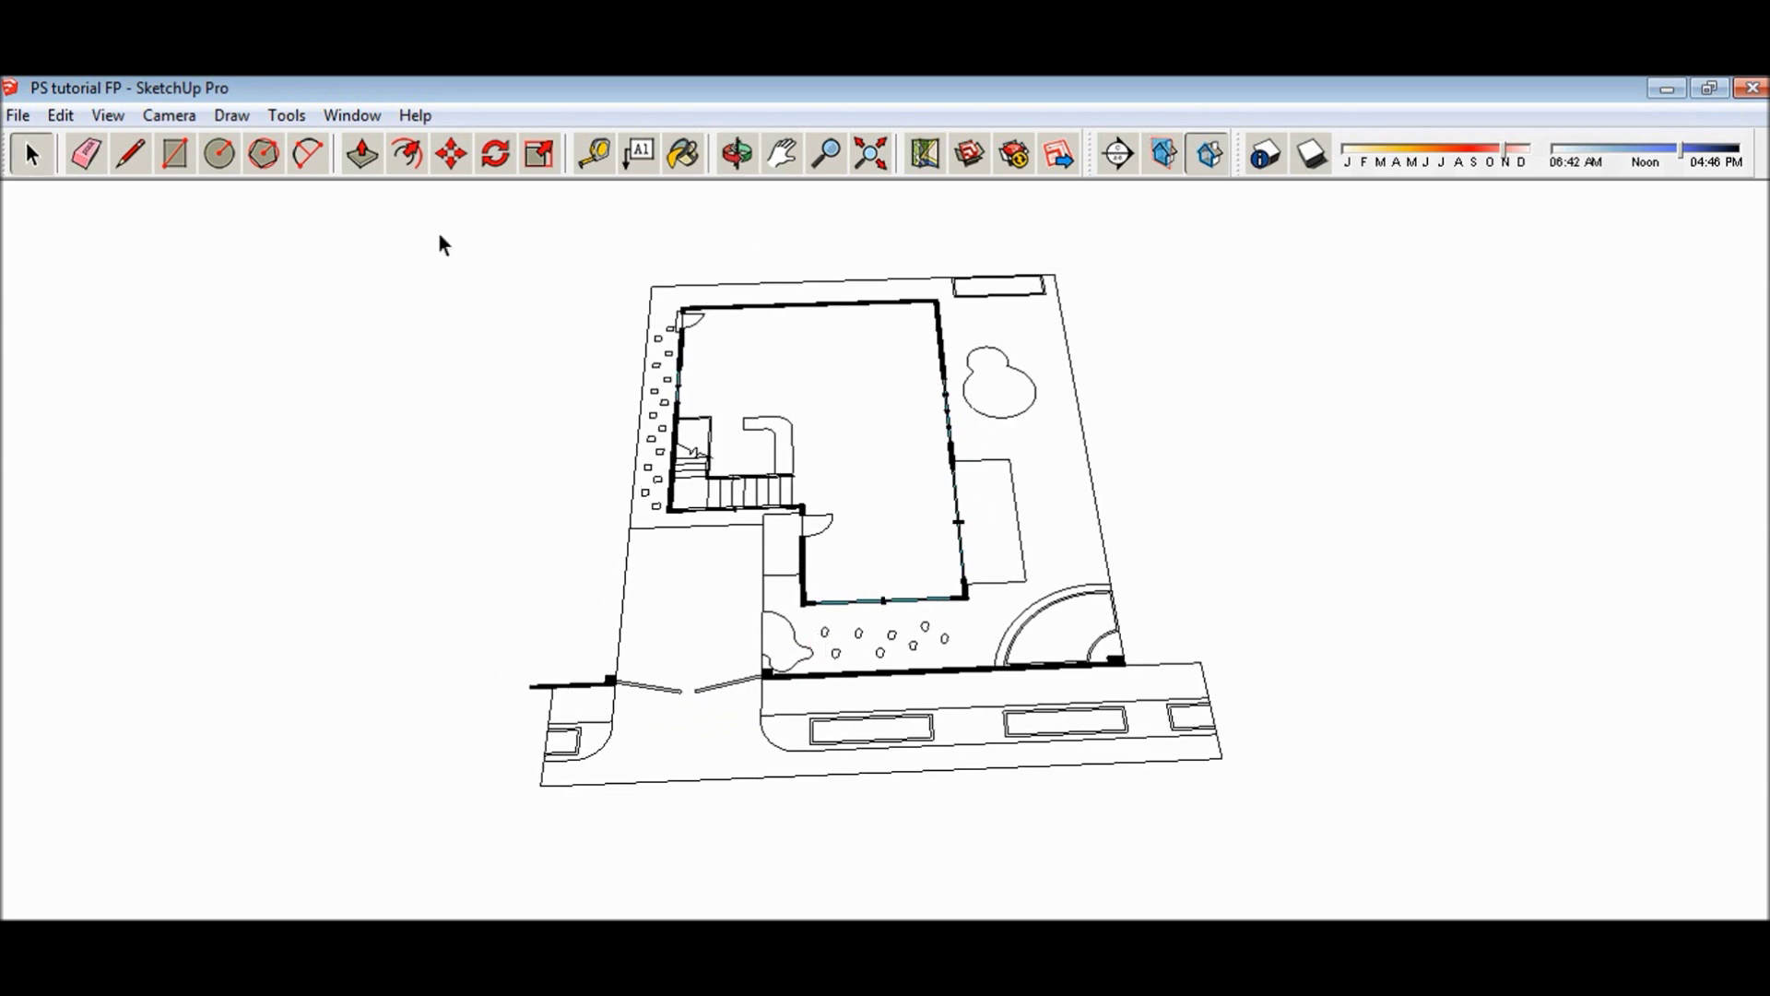
{"action": "left_click", "coordinate": [169, 116]}
{"action": "mouse_move", "coordinate": [231, 202]}
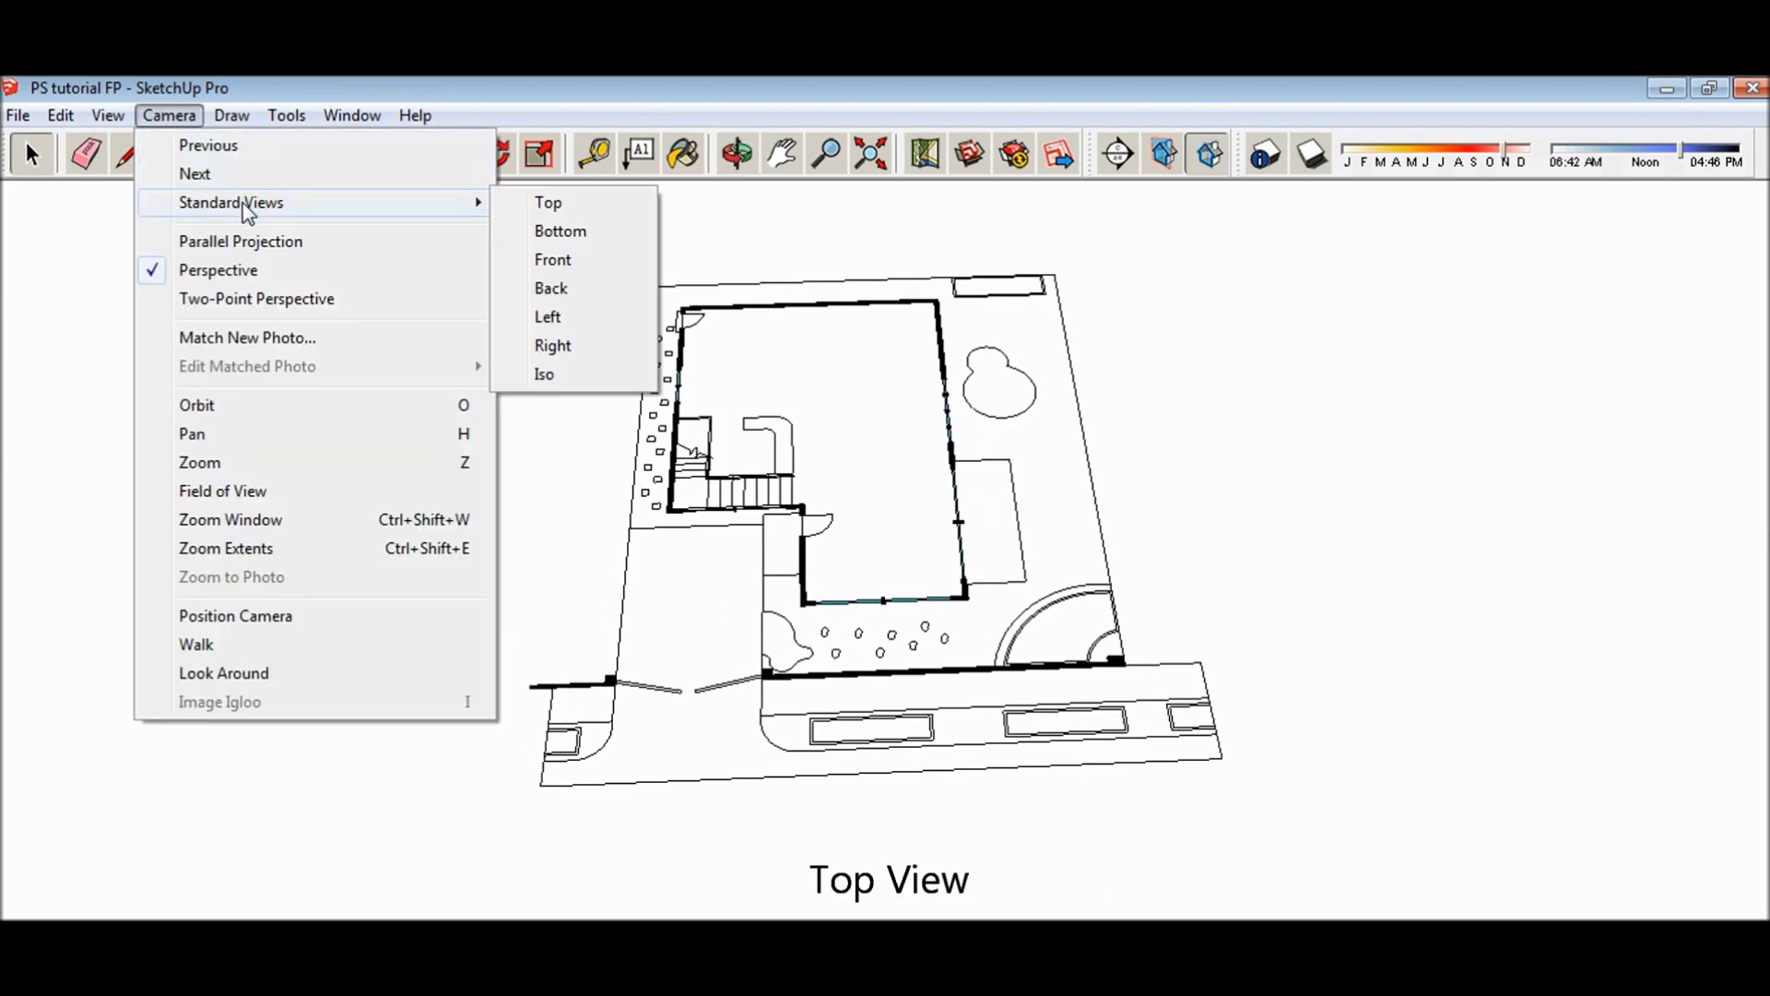
{"action": "left_click", "coordinate": [548, 202]}
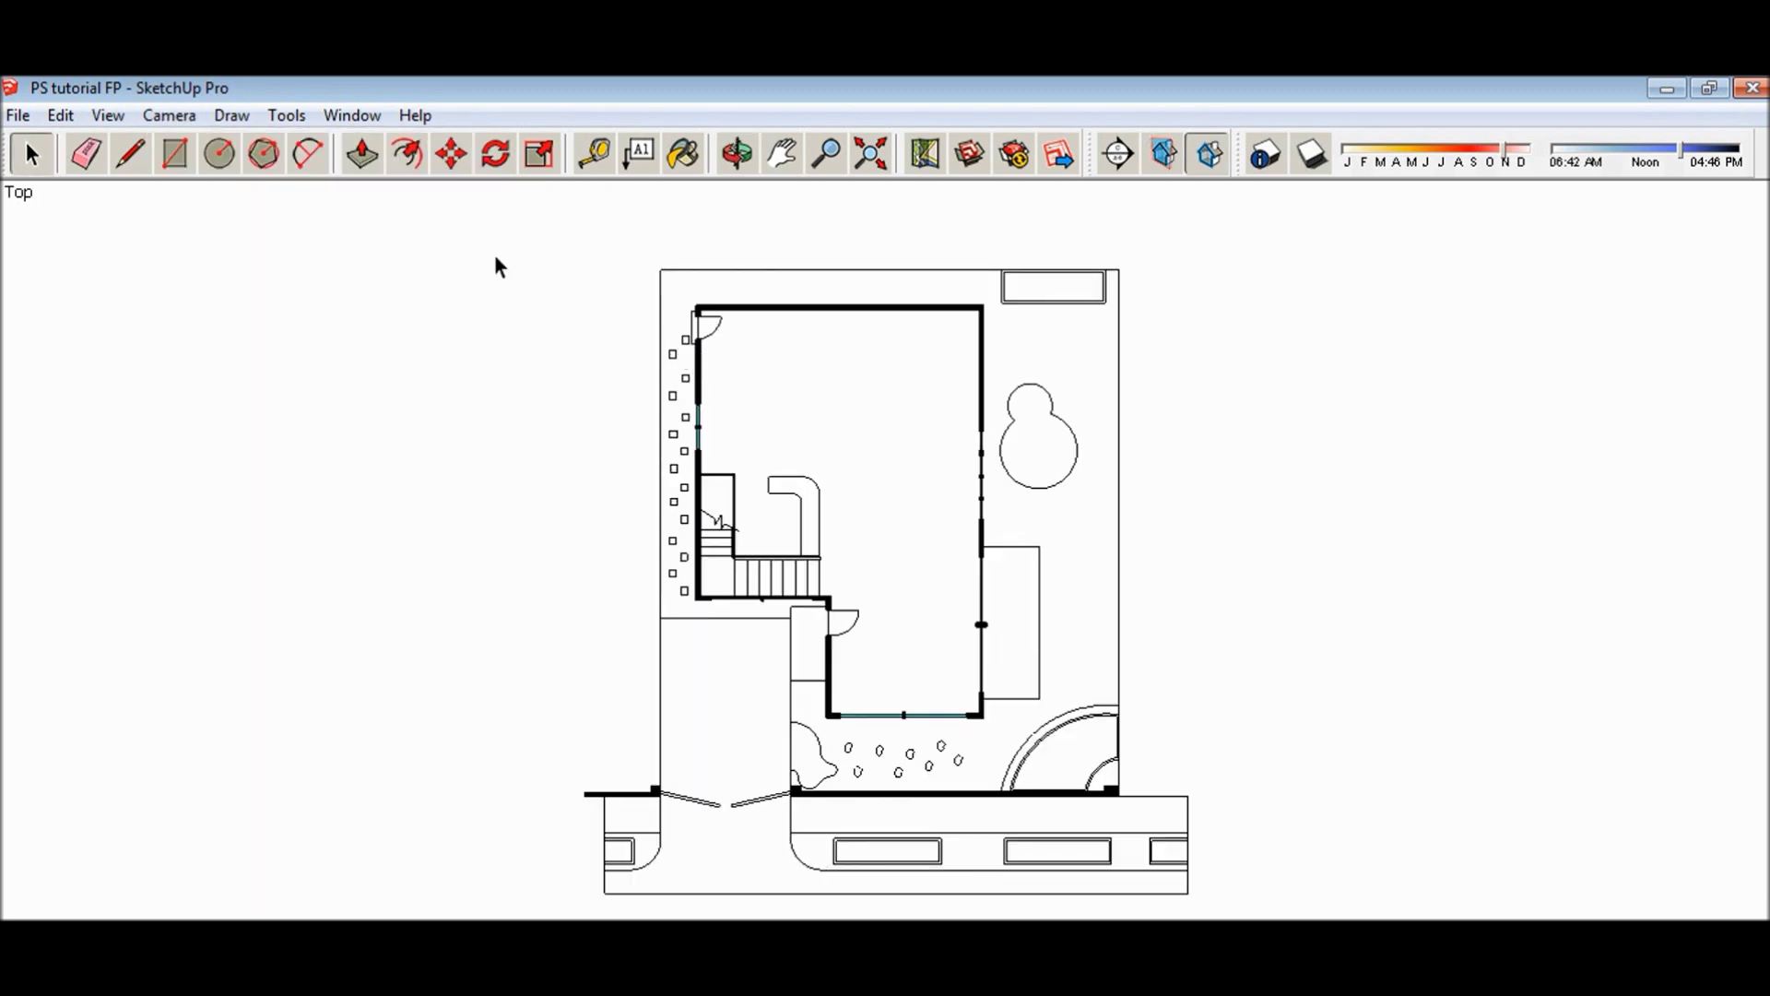
{"action": "left_click", "coordinate": [735, 153]}
{"action": "left_click_drag", "start_coordinate": [976, 556], "coordinate": [938, 536]}
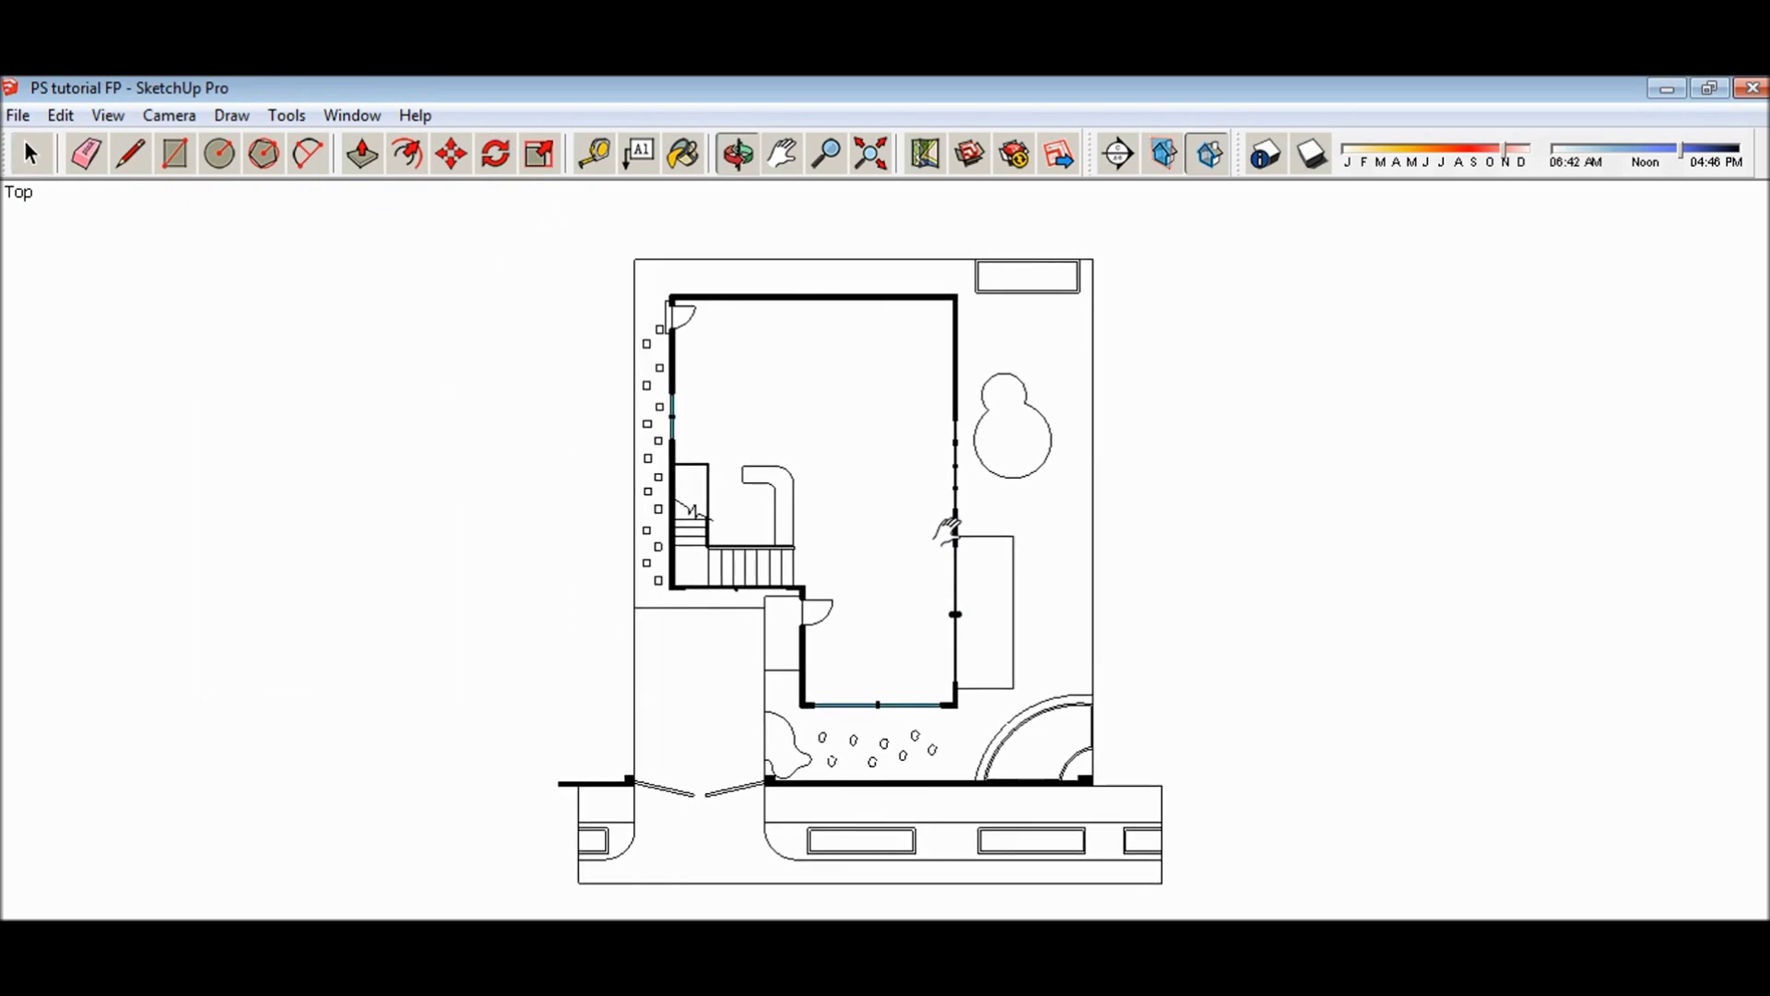
{"action": "scroll", "coordinate": [834, 592], "scroll_direction": "up", "scroll_amount": 1}
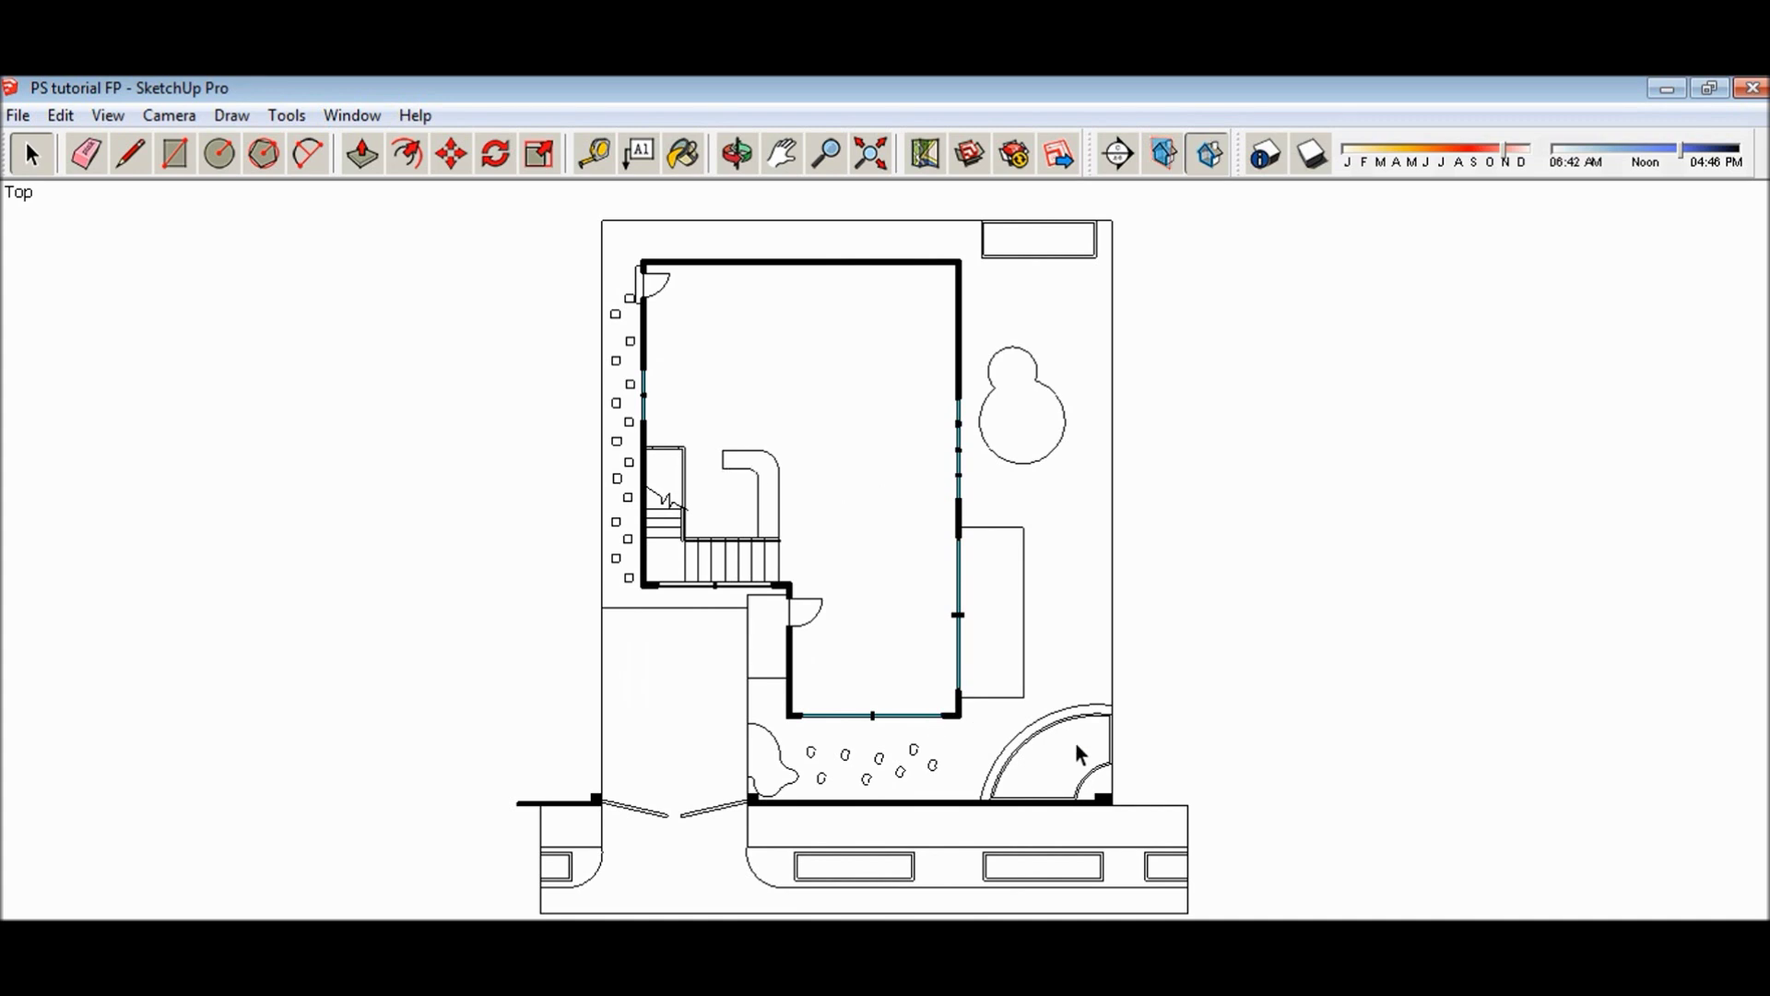
{"action": "left_click_drag", "start_coordinate": [1315, 885], "coordinate": [920, 512]}
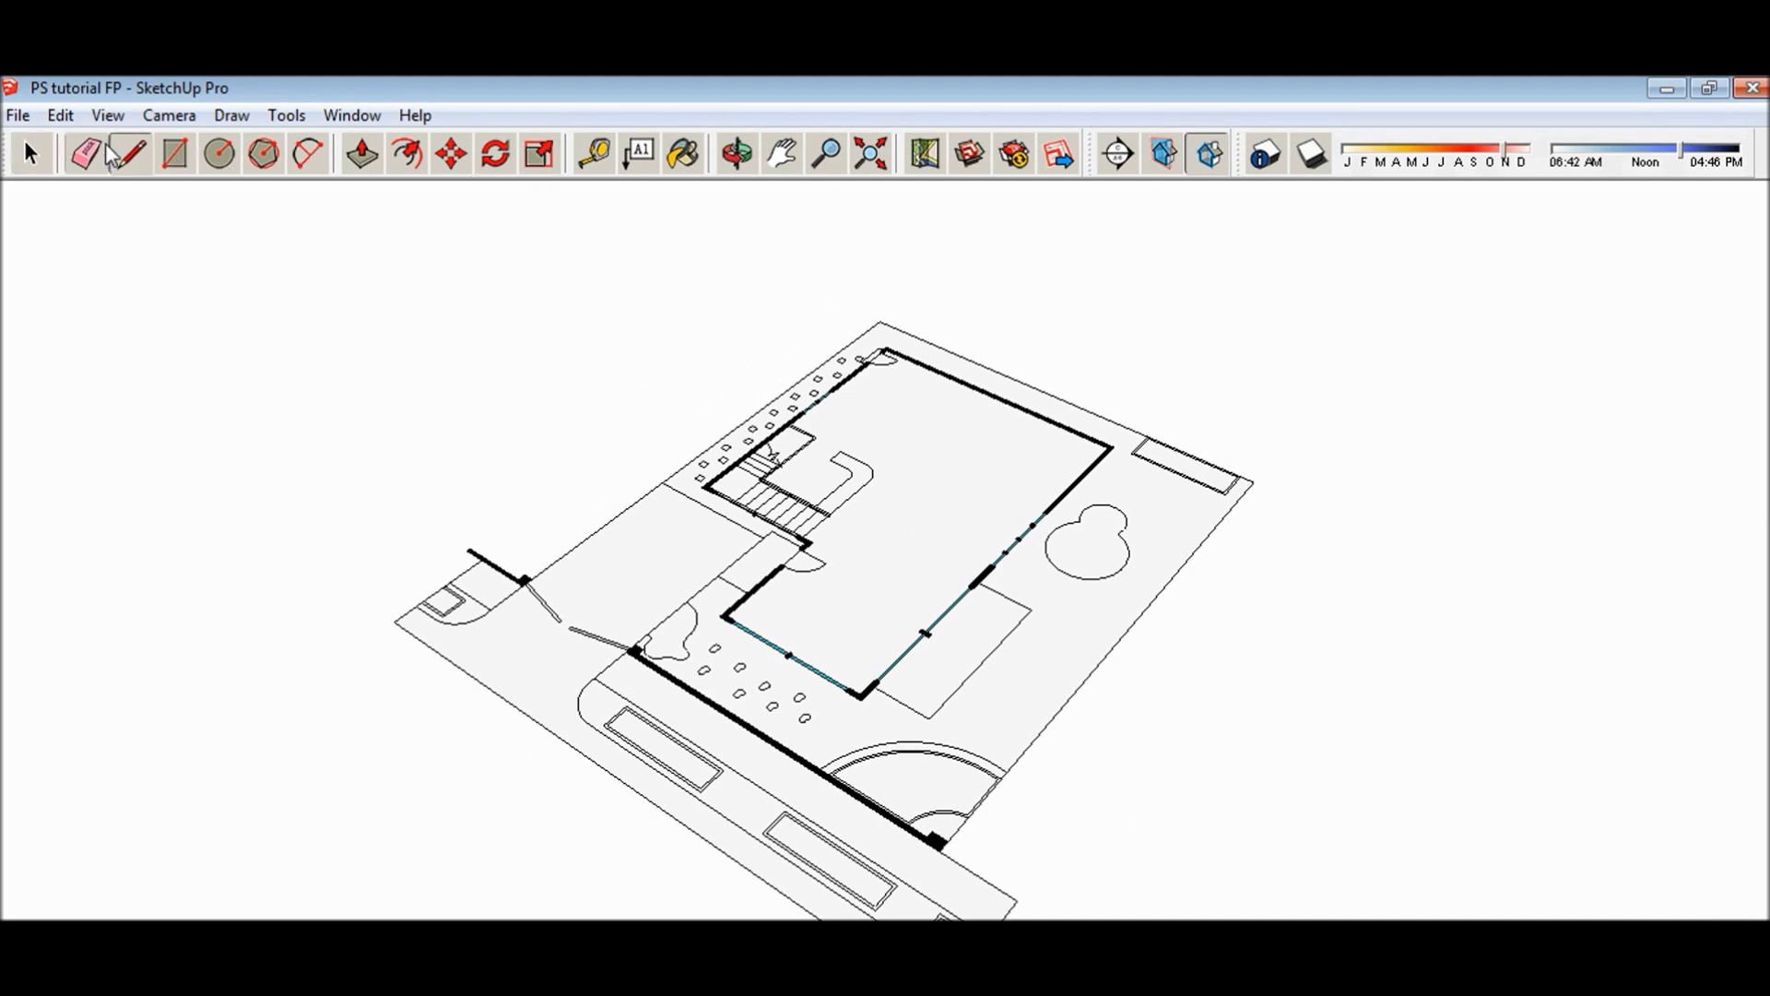
- Activate the Line tool, cancel a first line, and reposition the view over the room
{"action": "left_click", "coordinate": [132, 153]}
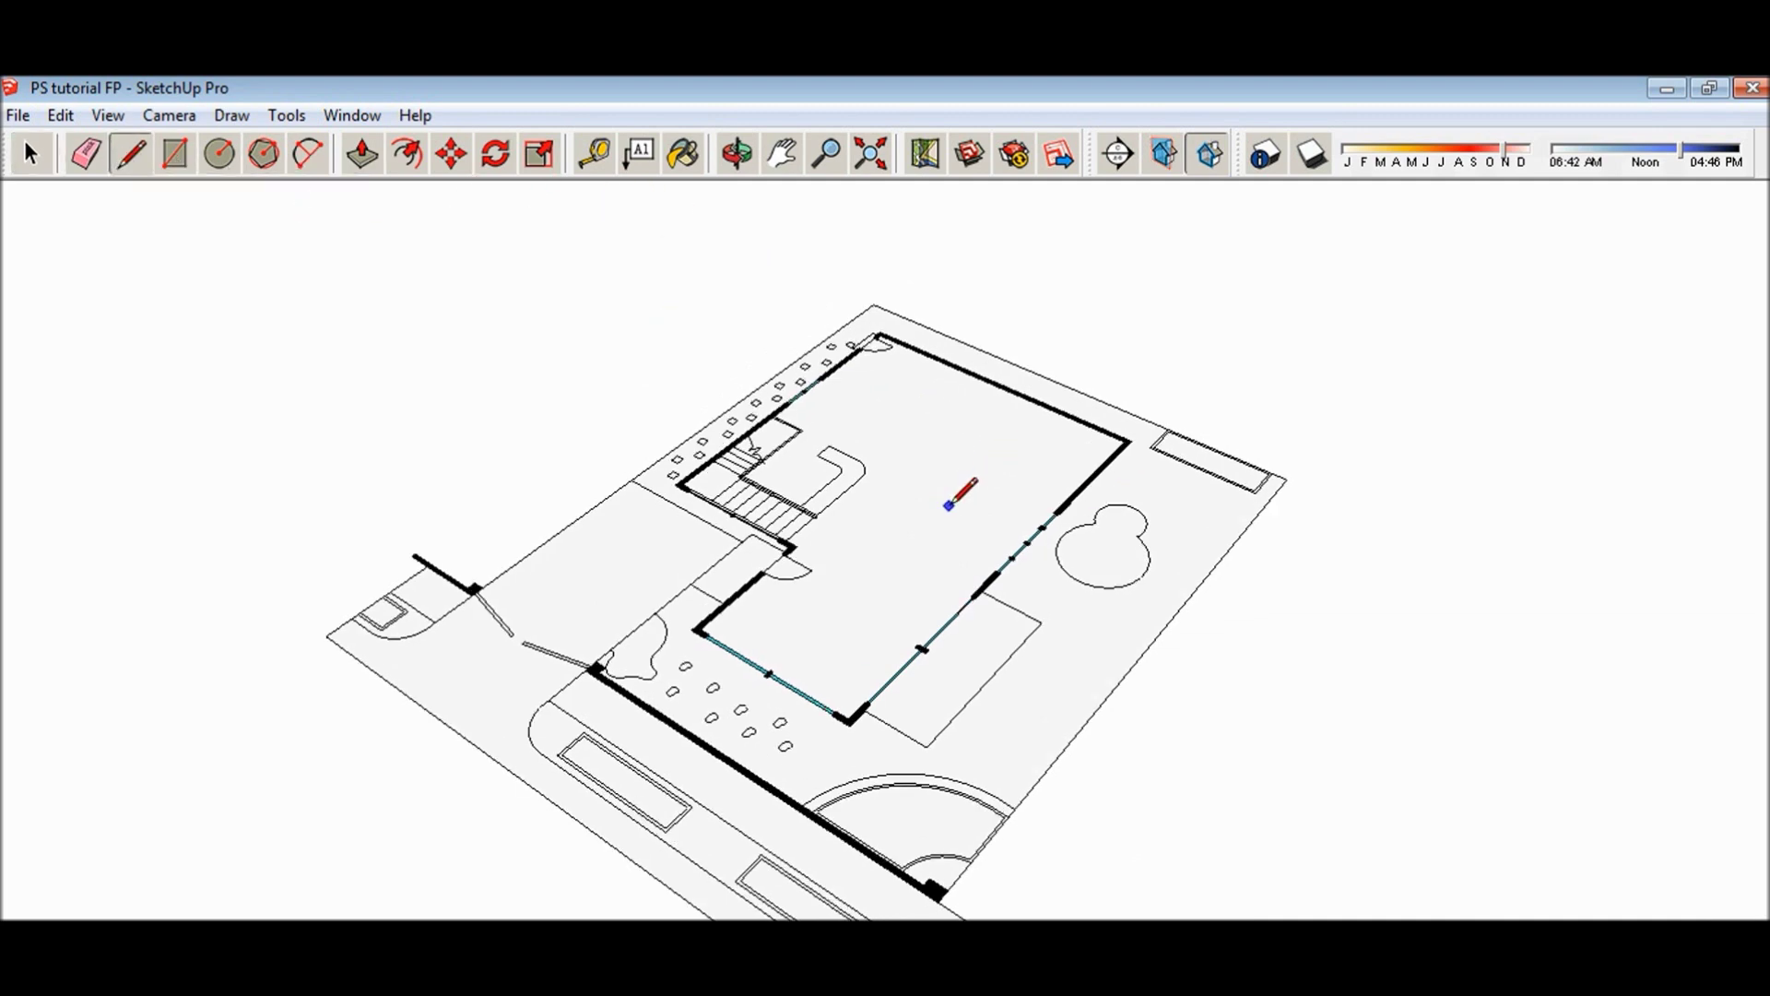
{"action": "scroll", "coordinate": [951, 486], "scroll_direction": "up", "scroll_amount": 5}
{"action": "middle_click", "coordinate": [952, 488]}
{"action": "left_click_drag", "start_coordinate": [952, 487], "coordinate": [1132, 504]}
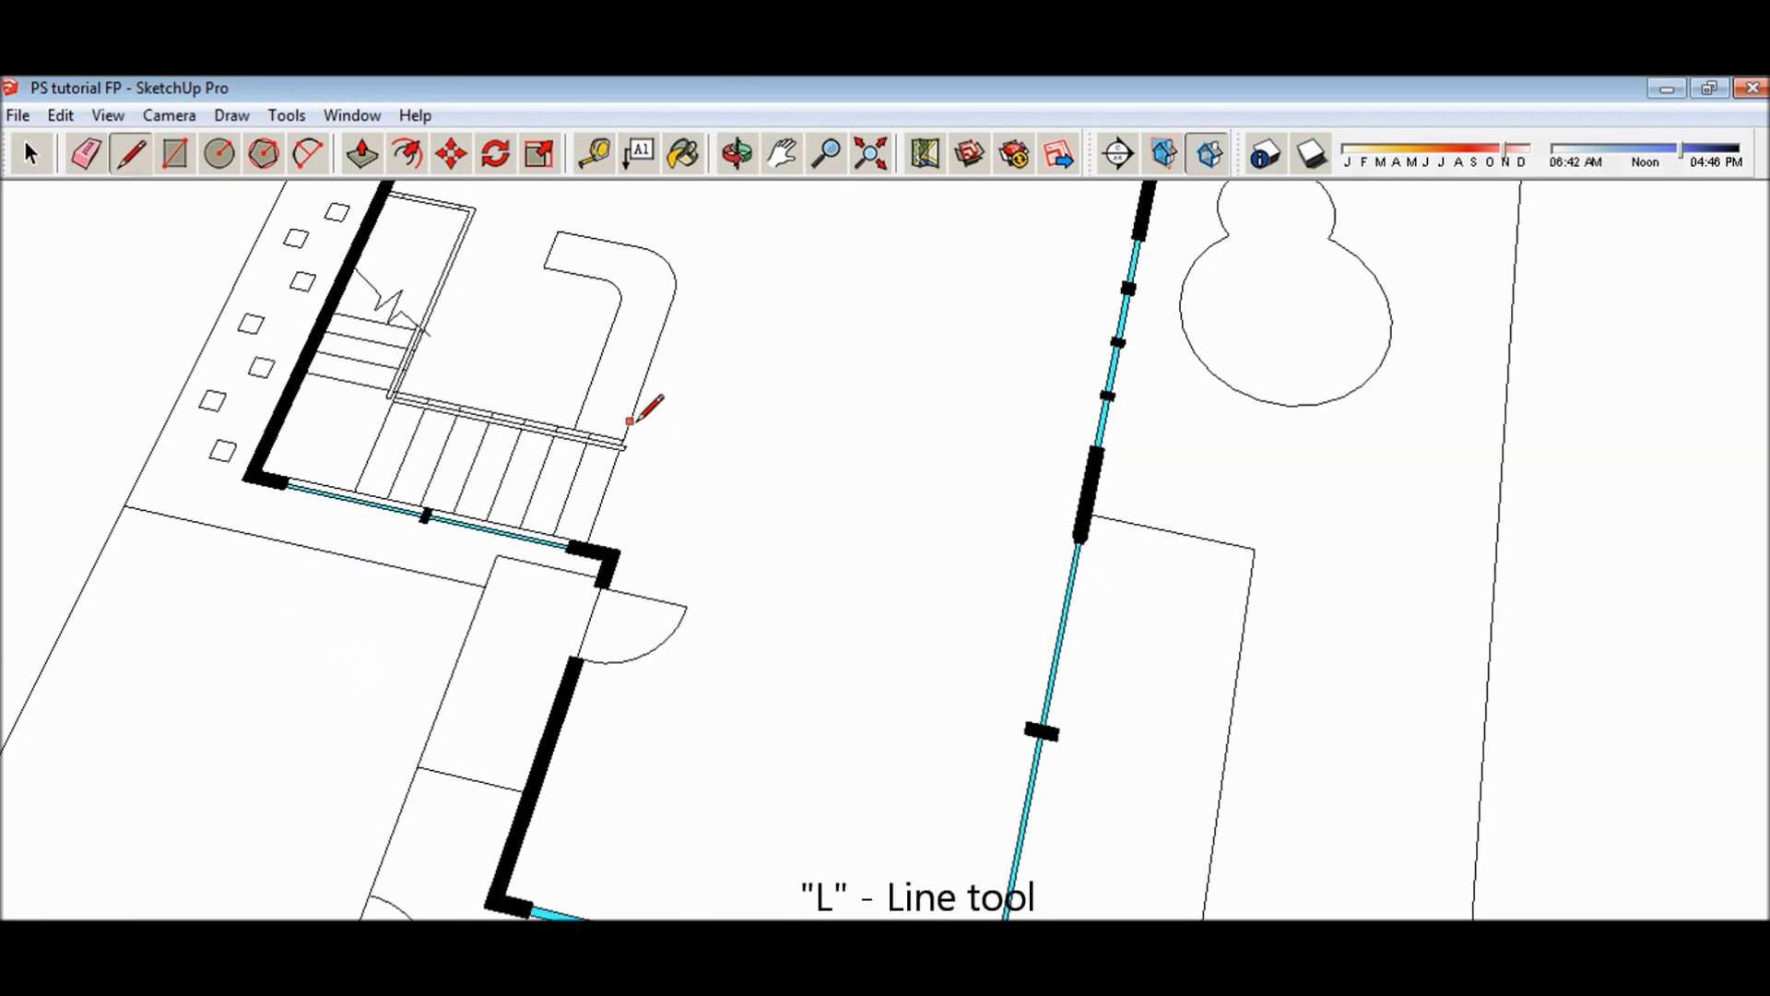
{"action": "left_click", "coordinate": [632, 420]}
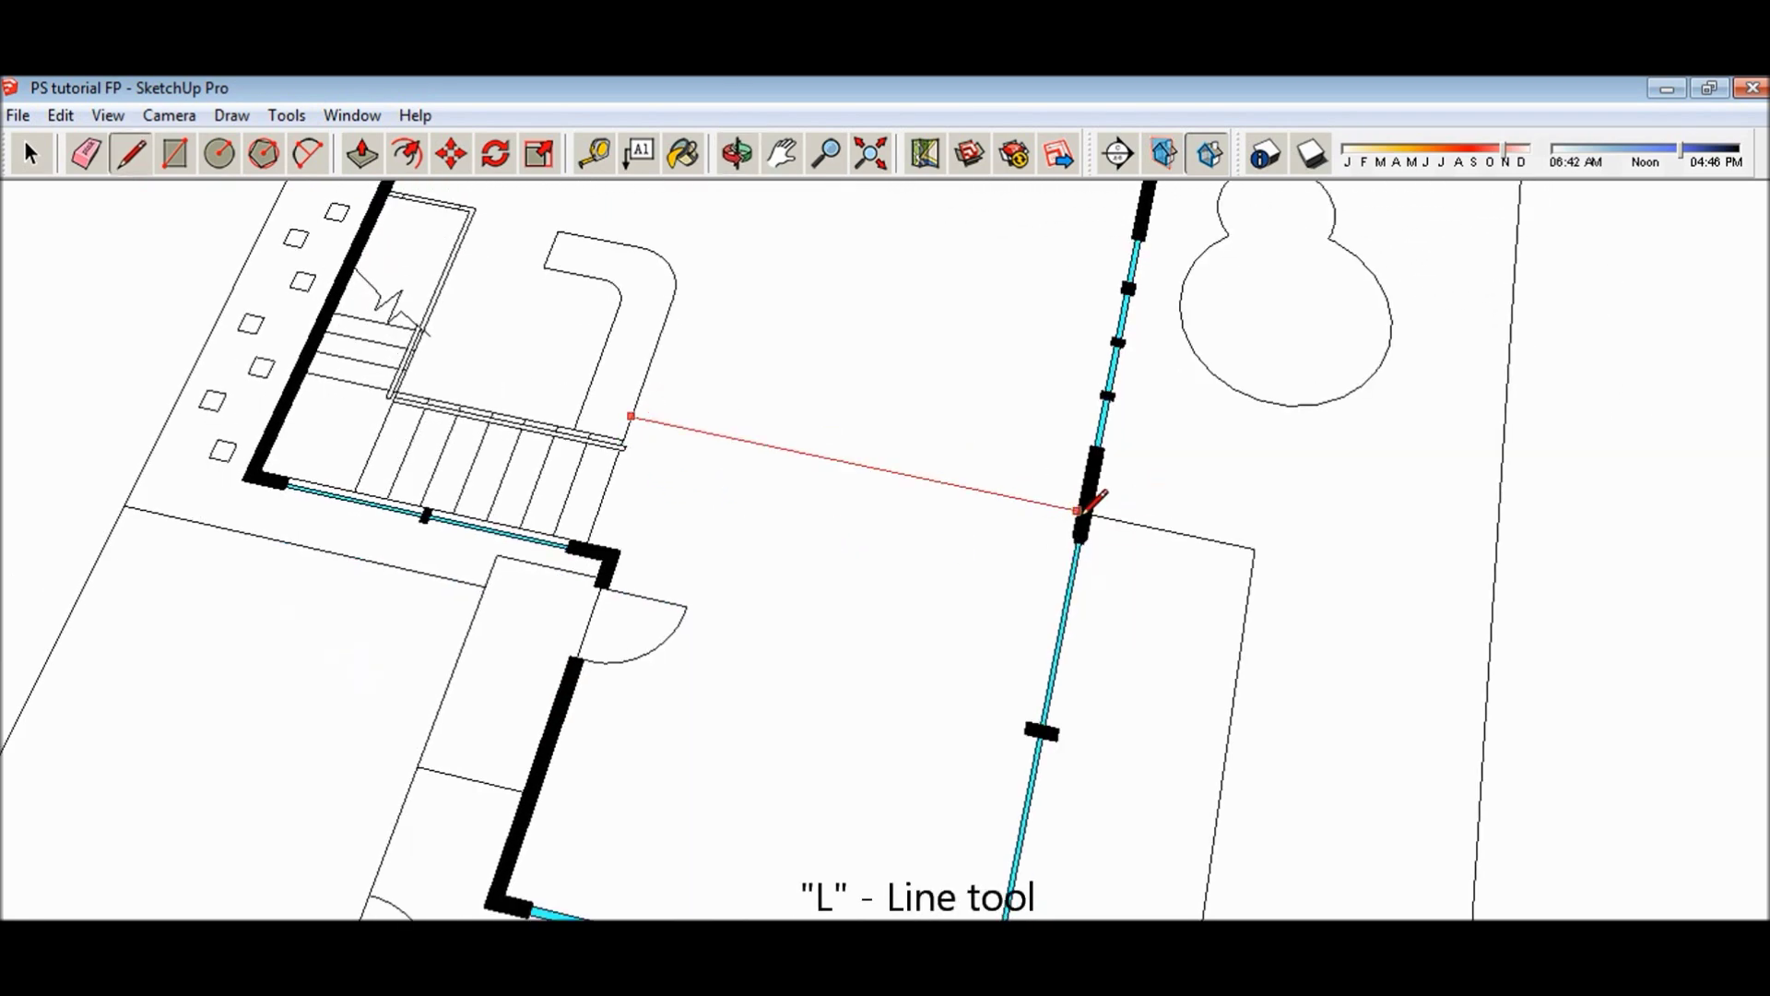
{"action": "key", "text": "Escape"}
{"action": "mouse_move", "coordinate": [1068, 375]}
{"action": "left_mouse_down"}
{"action": "mouse_move", "coordinate": [1019, 595]}
{"action": "mouse_move", "coordinate": [1020, 692]}
{"action": "left_mouse_up"}
{"action": "left_click_drag", "start_coordinate": [691, 432], "coordinate": [692, 539]}
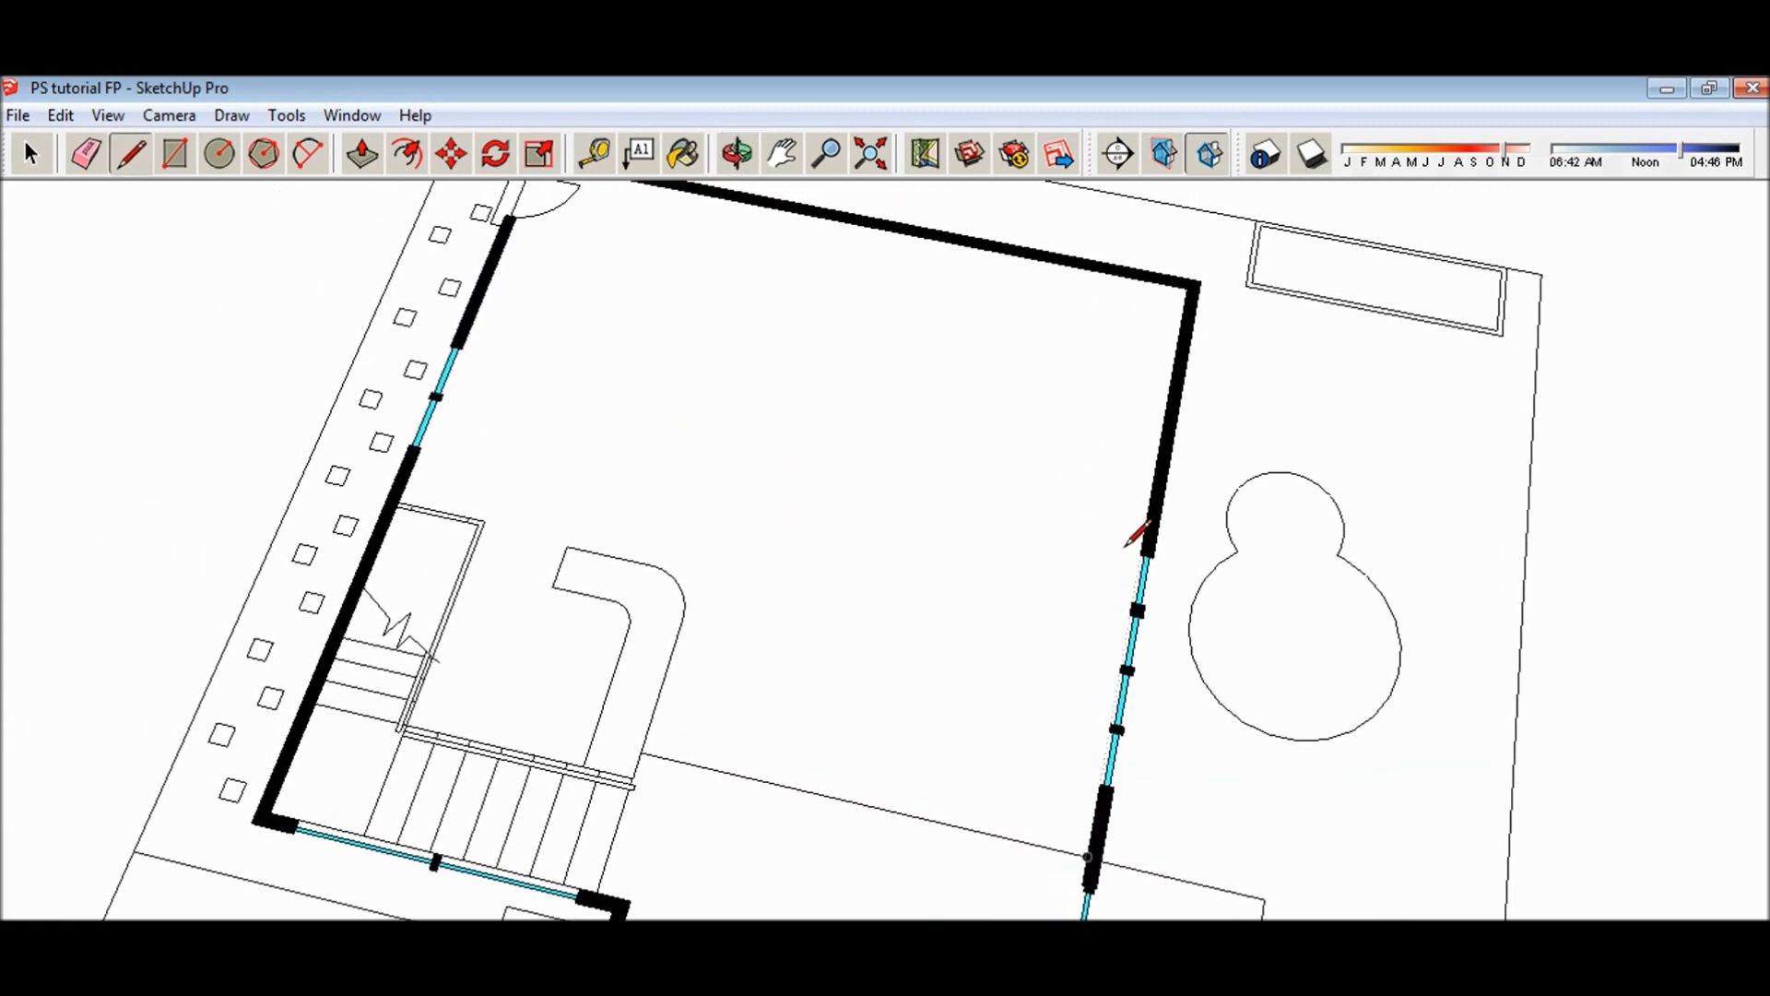
- Draw edges from the right wall endpoint to the small stair block corner, then check the lower-left face
{"action": "left_click", "coordinate": [1145, 540]}
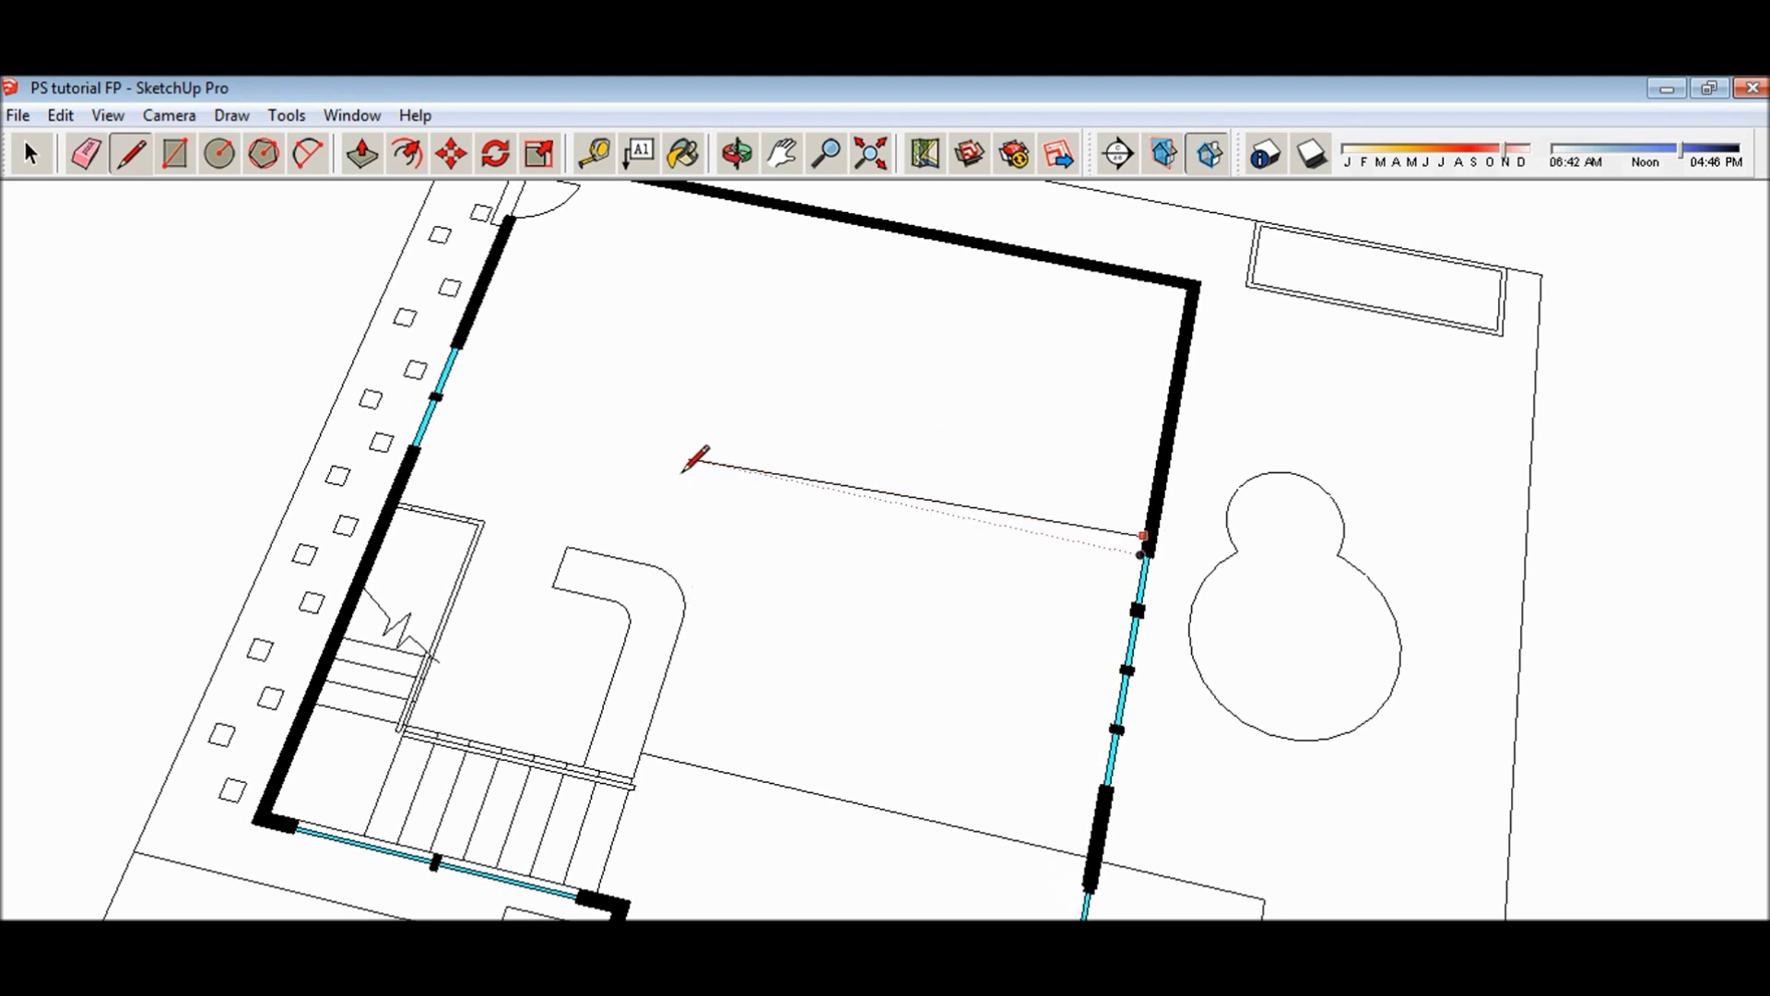
{"action": "left_click", "coordinate": [688, 442]}
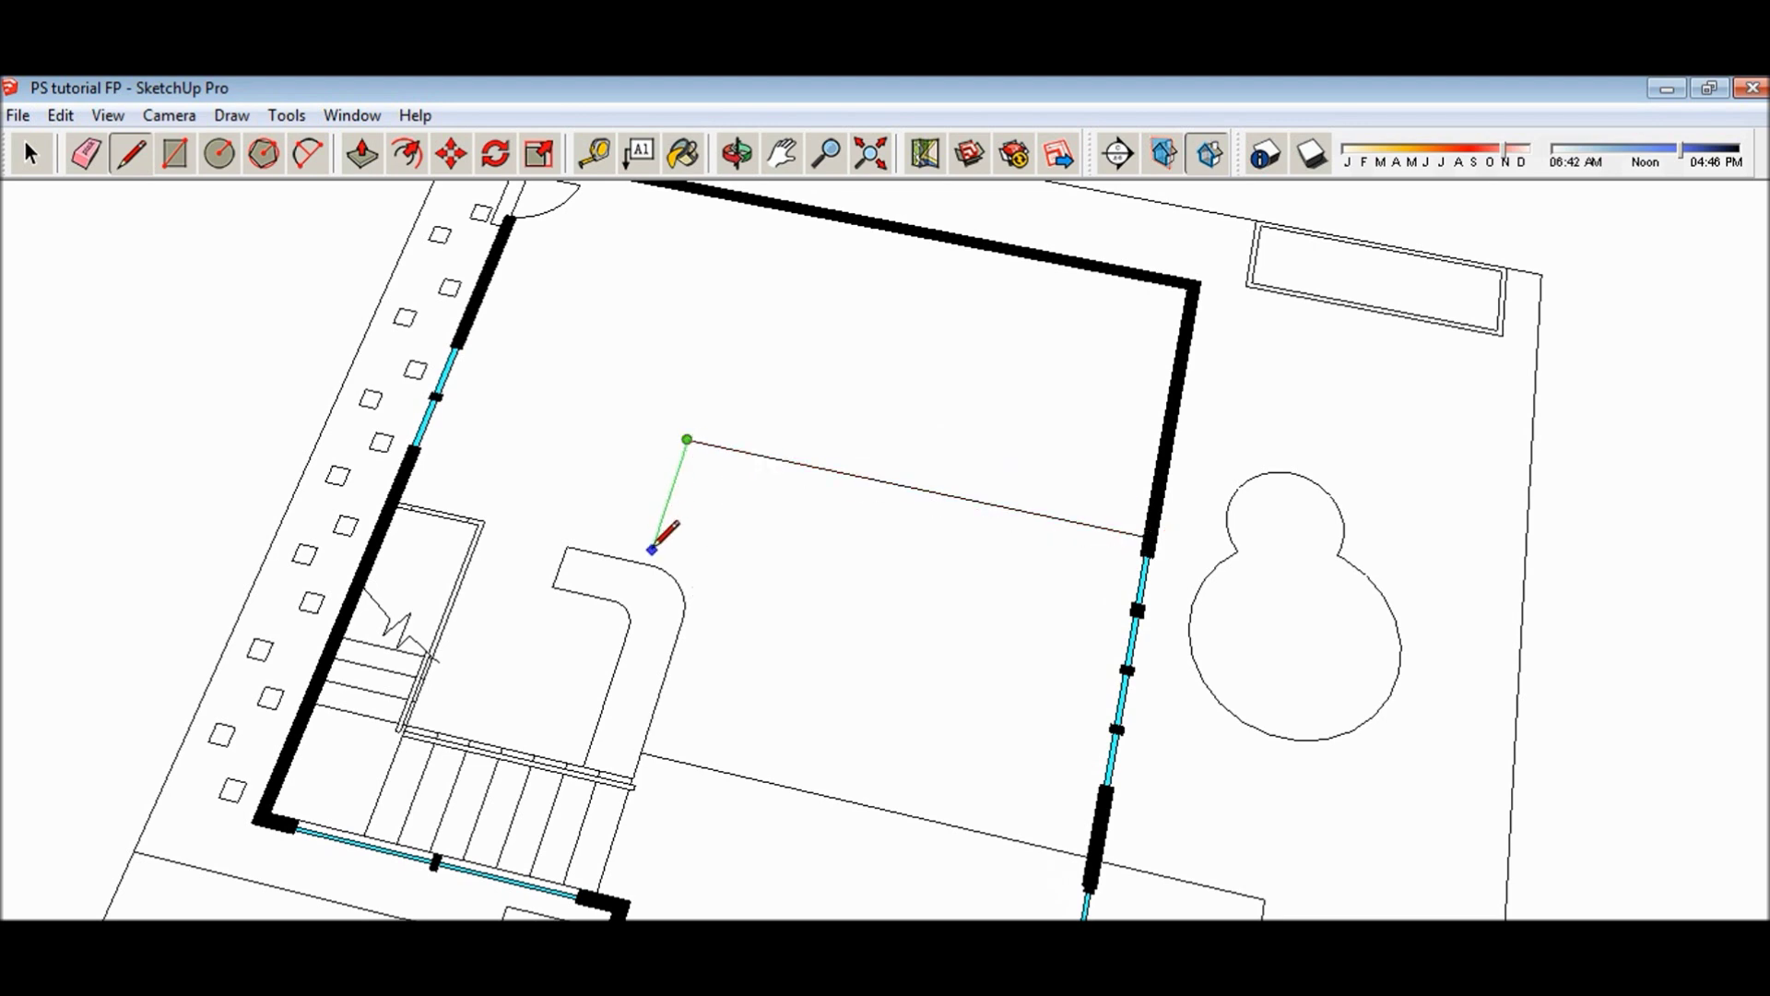
{"action": "left_click", "coordinate": [648, 562]}
{"action": "scroll", "coordinate": [654, 551], "scroll_direction": "up", "scroll_amount": 1}
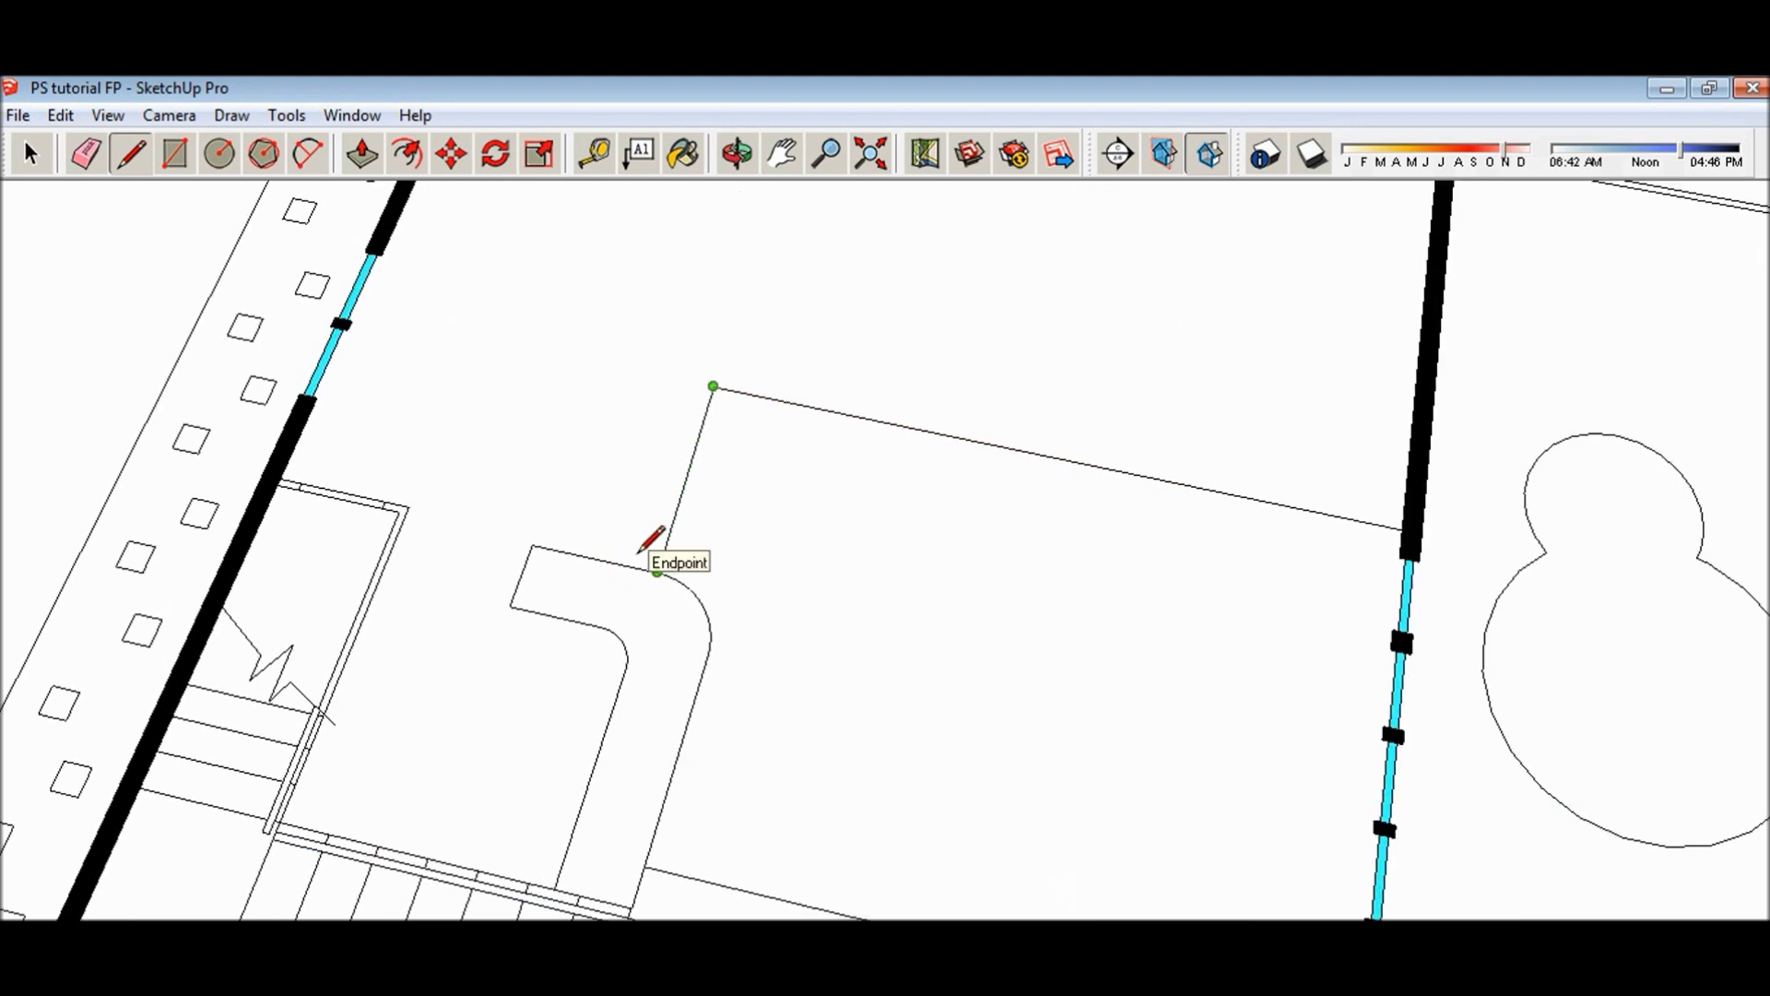
{"action": "scroll", "coordinate": [653, 550], "scroll_direction": "up", "scroll_amount": 1}
{"action": "scroll", "coordinate": [658, 551], "scroll_direction": "up", "scroll_amount": 1}
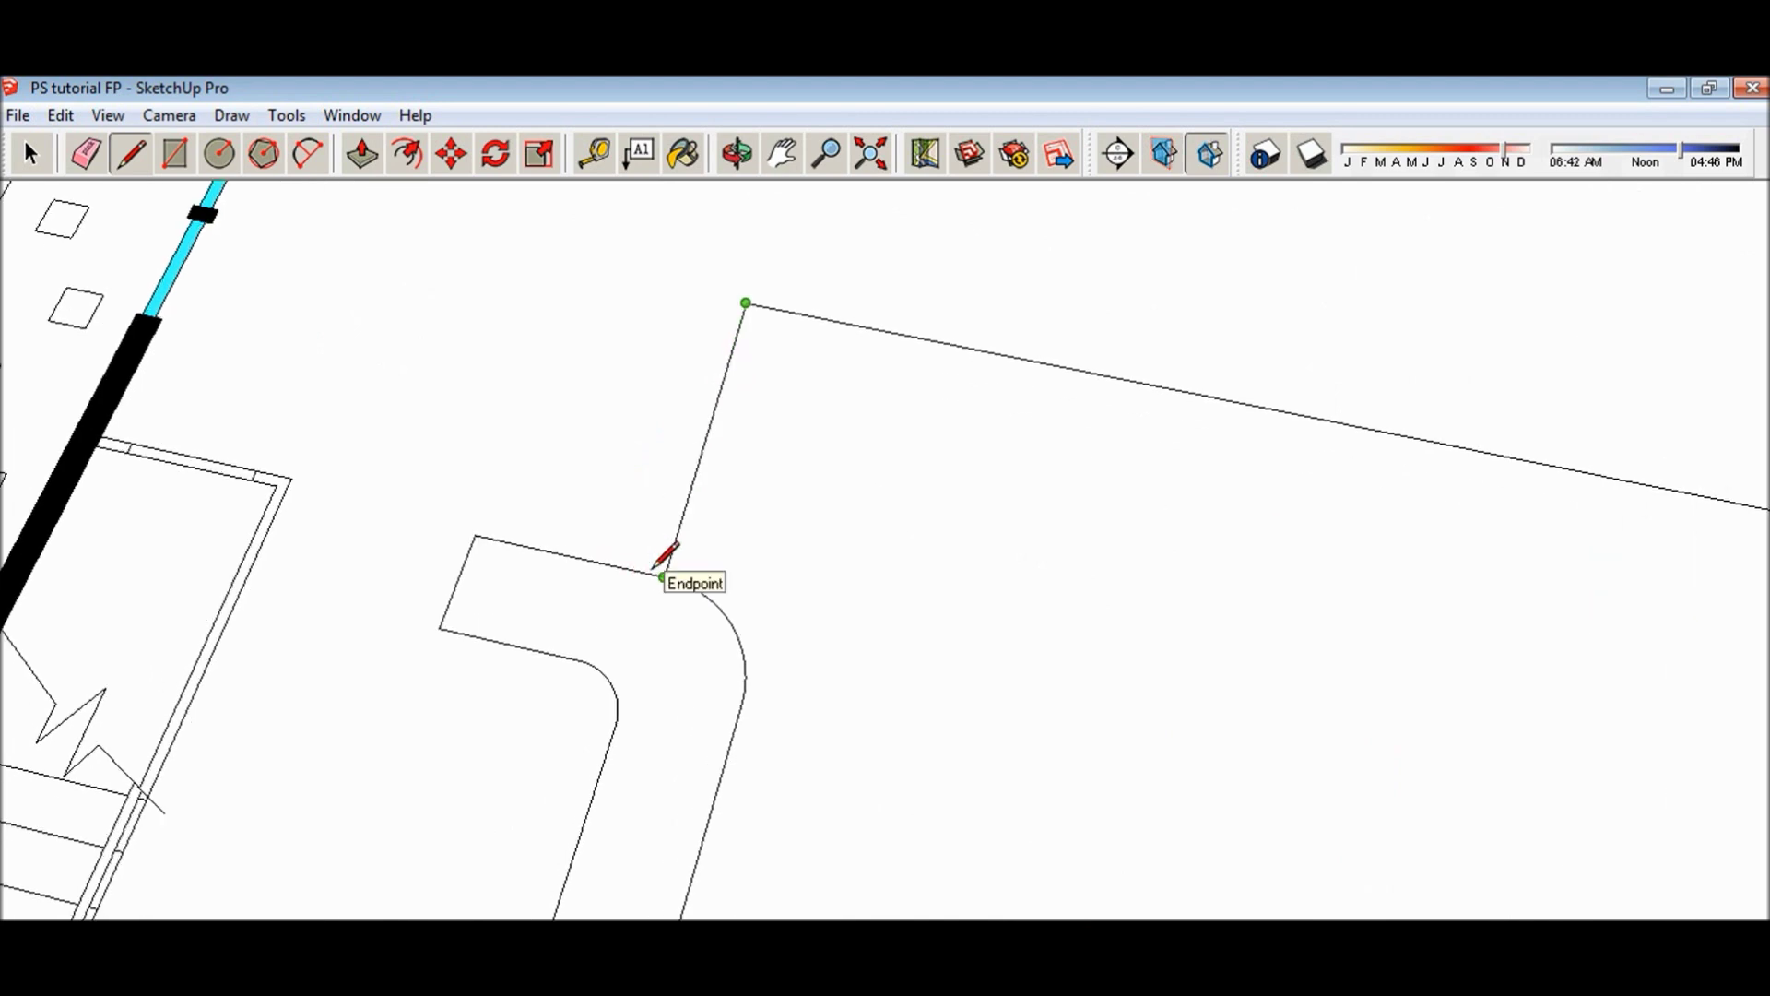
{"action": "left_click", "coordinate": [657, 553]}
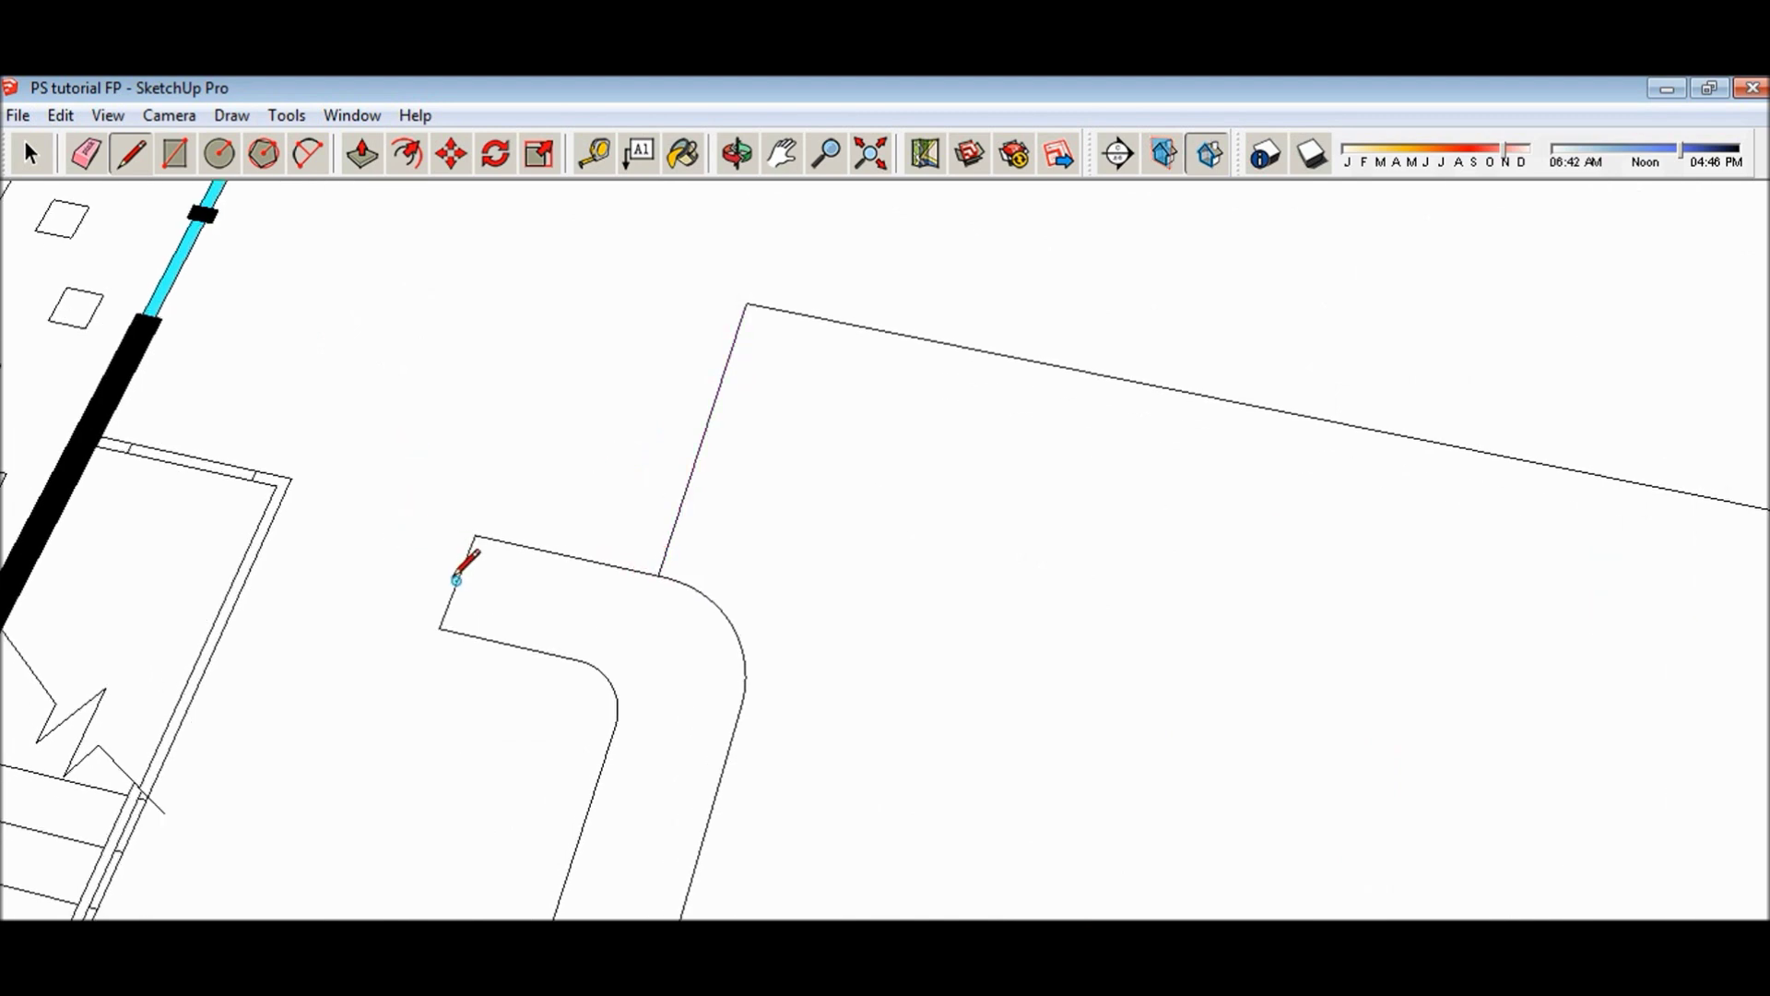
{"action": "left_click", "coordinate": [457, 581]}
{"action": "scroll", "coordinate": [286, 522], "scroll_direction": "down", "scroll_amount": 2}
{"action": "scroll", "coordinate": [402, 539], "scroll_direction": "down", "scroll_amount": 3}
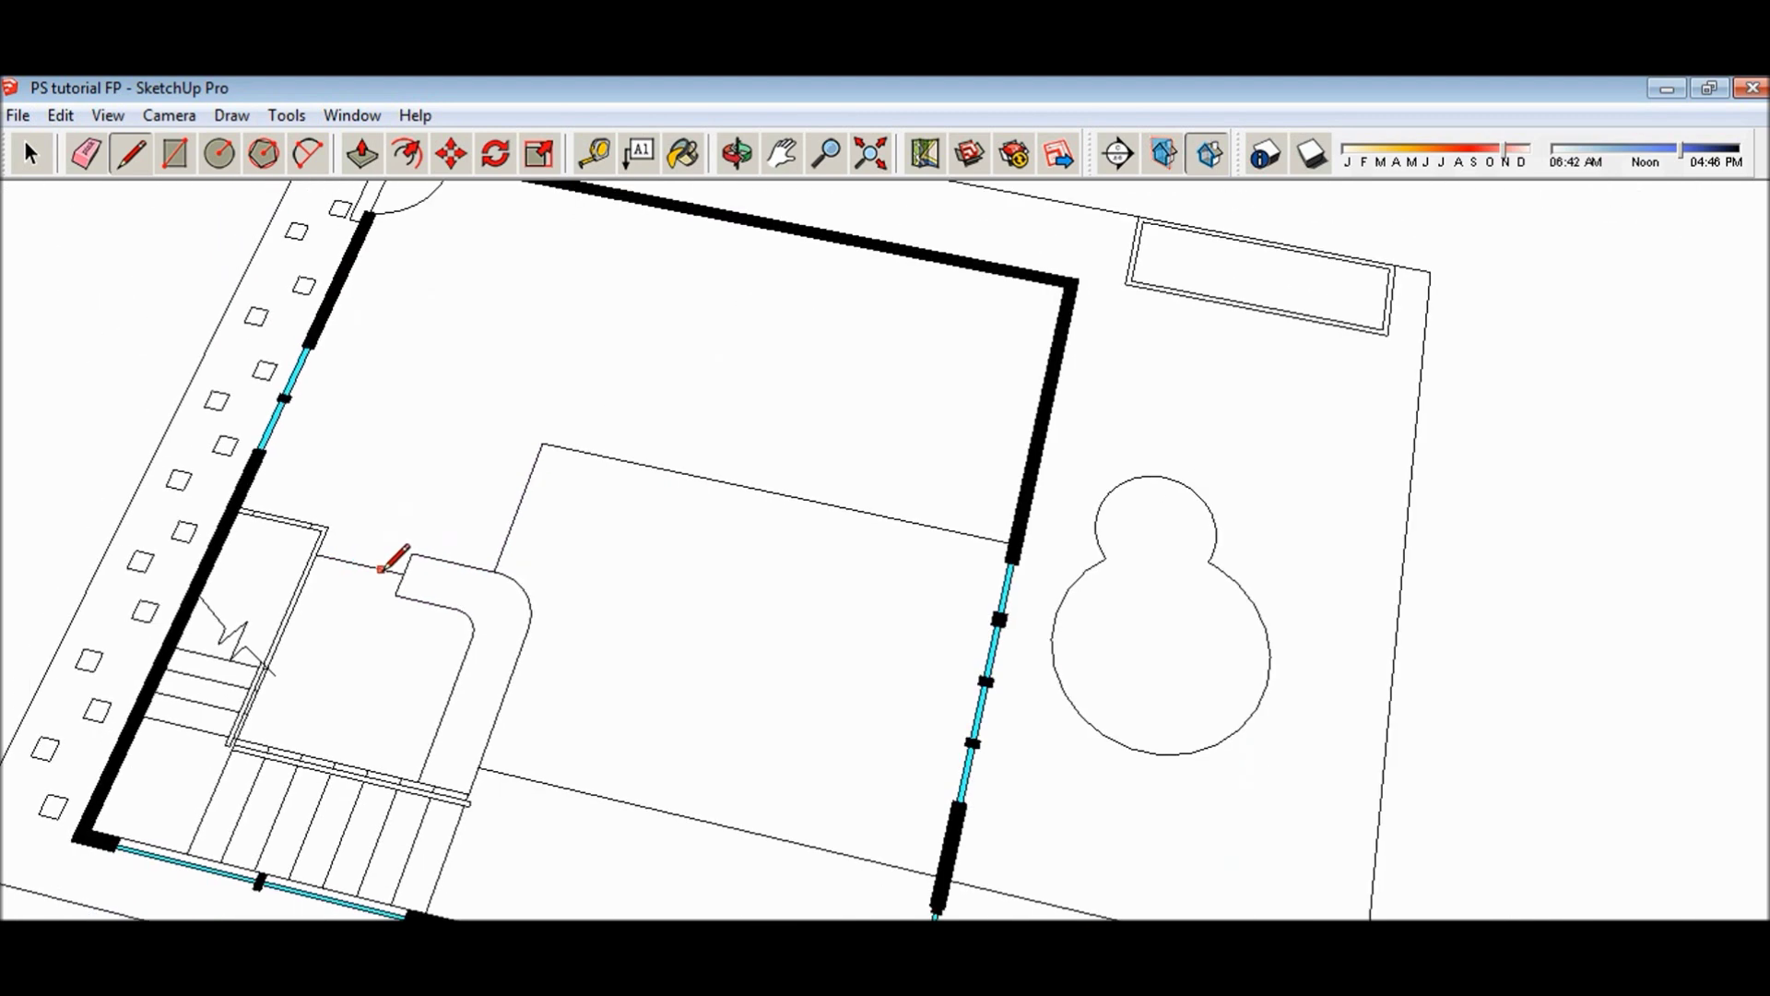
{"action": "key", "text": "space"}
{"action": "scroll", "coordinate": [429, 582], "scroll_direction": "down", "scroll_amount": 1}
{"action": "left_click_drag", "start_coordinate": [512, 713], "coordinate": [659, 559]}
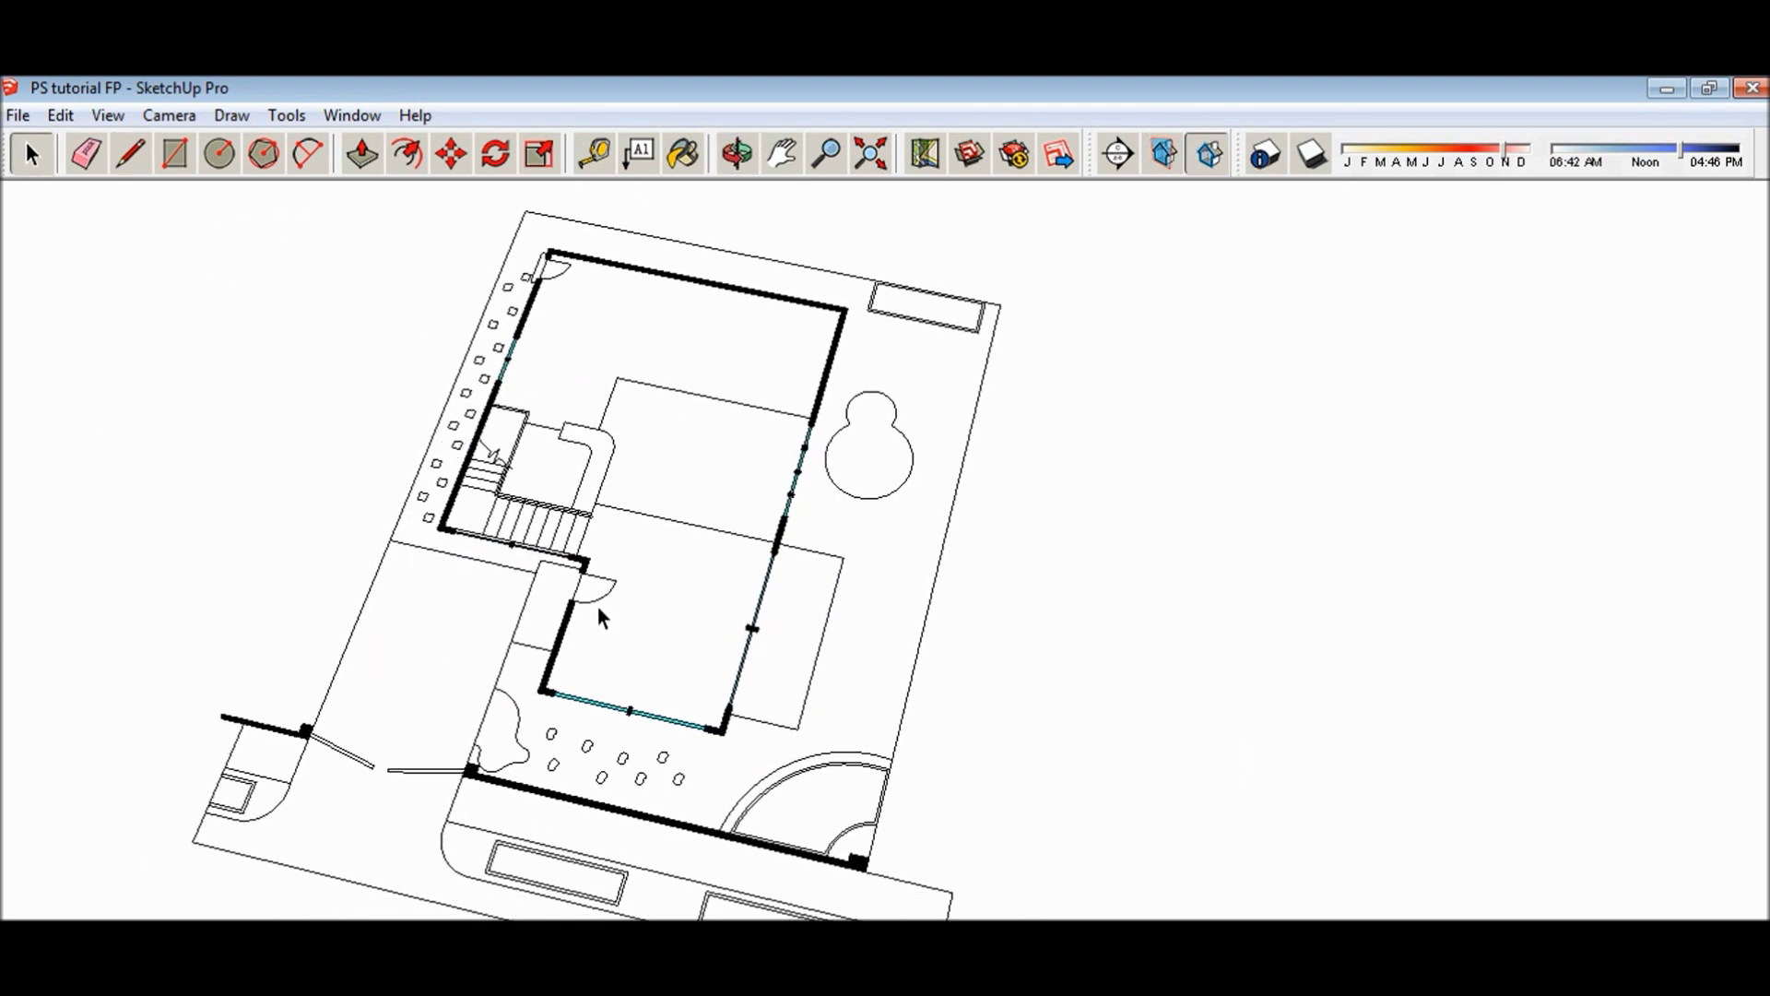
{"action": "left_click", "coordinate": [415, 665]}
{"action": "left_click_drag", "start_coordinate": [748, 637], "coordinate": [740, 656]}
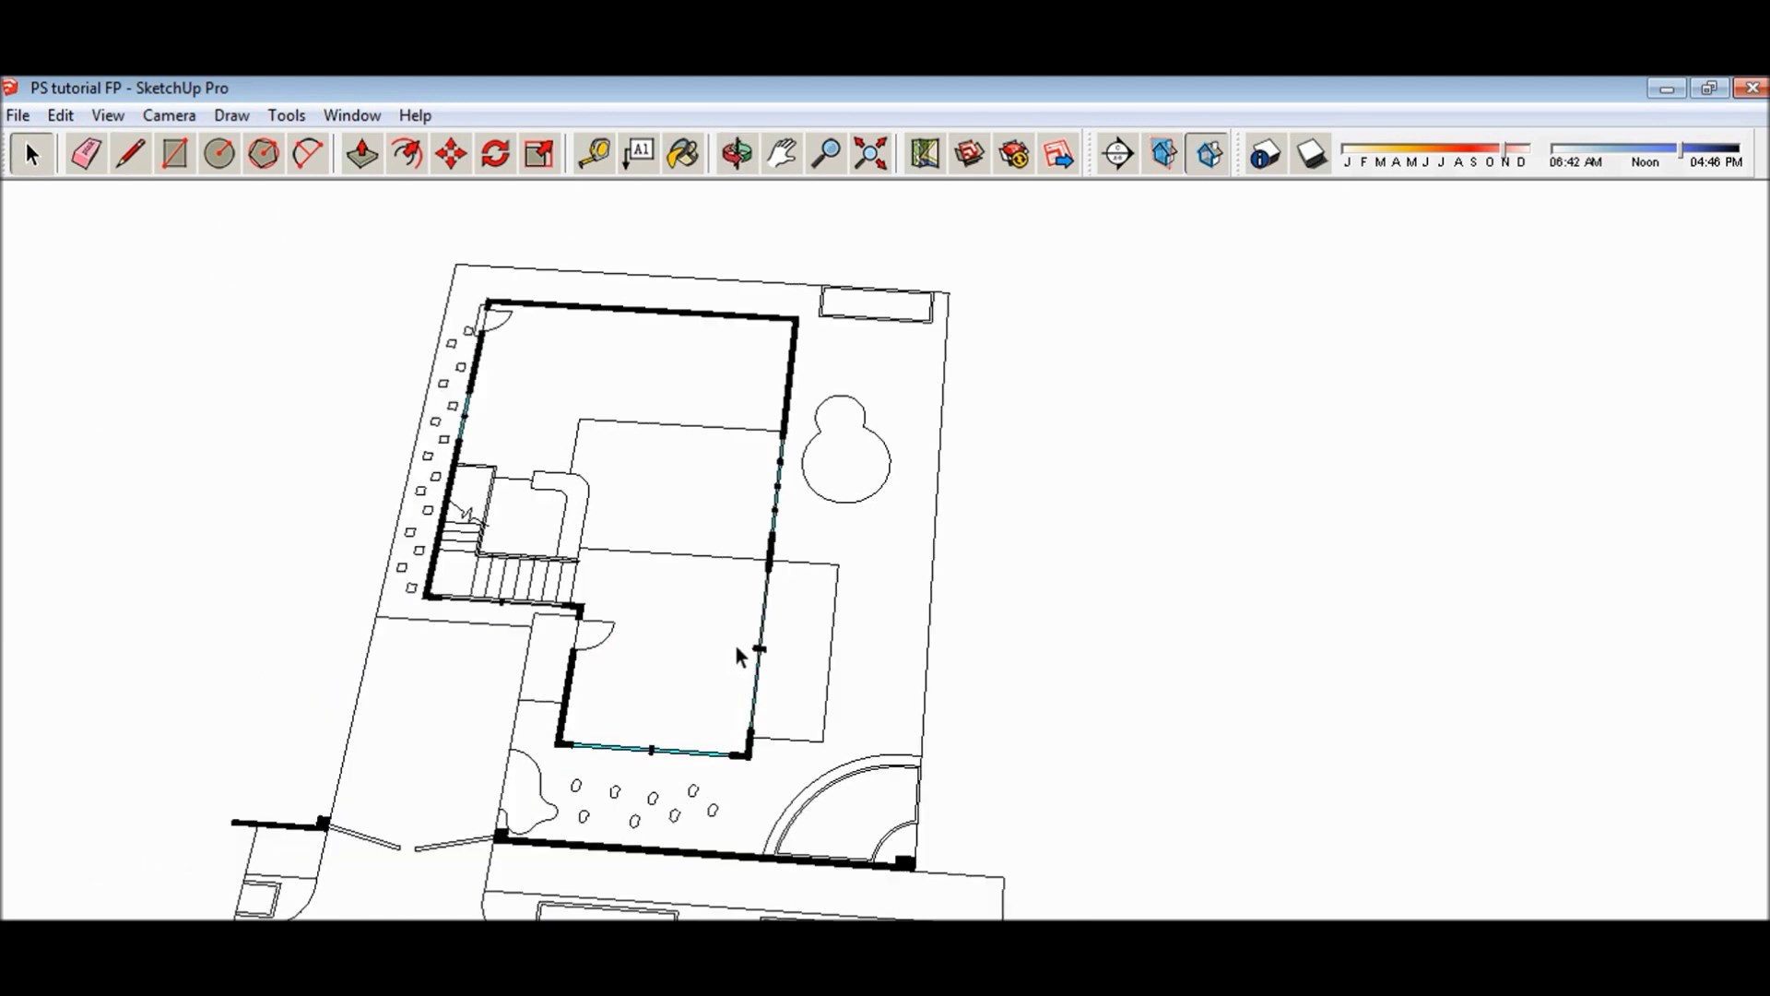
{"action": "left_click", "coordinate": [713, 381]}
{"action": "left_click", "coordinate": [689, 476]}
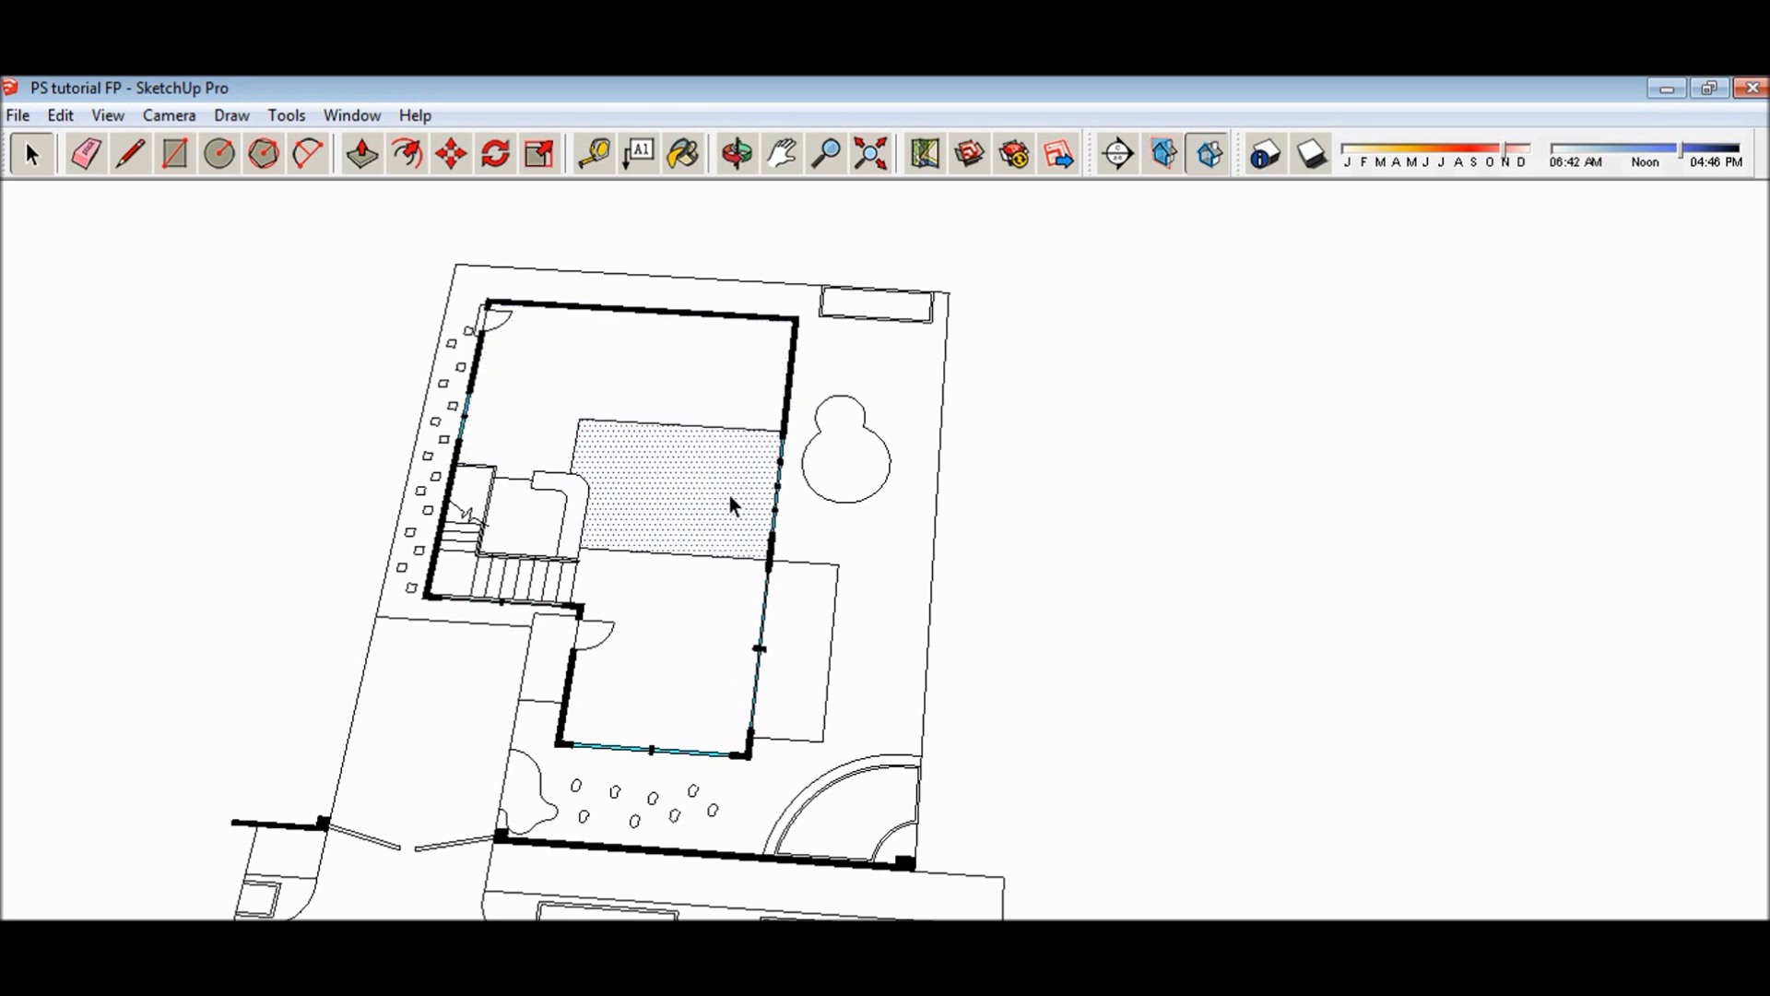
{"action": "left_click", "coordinate": [733, 598]}
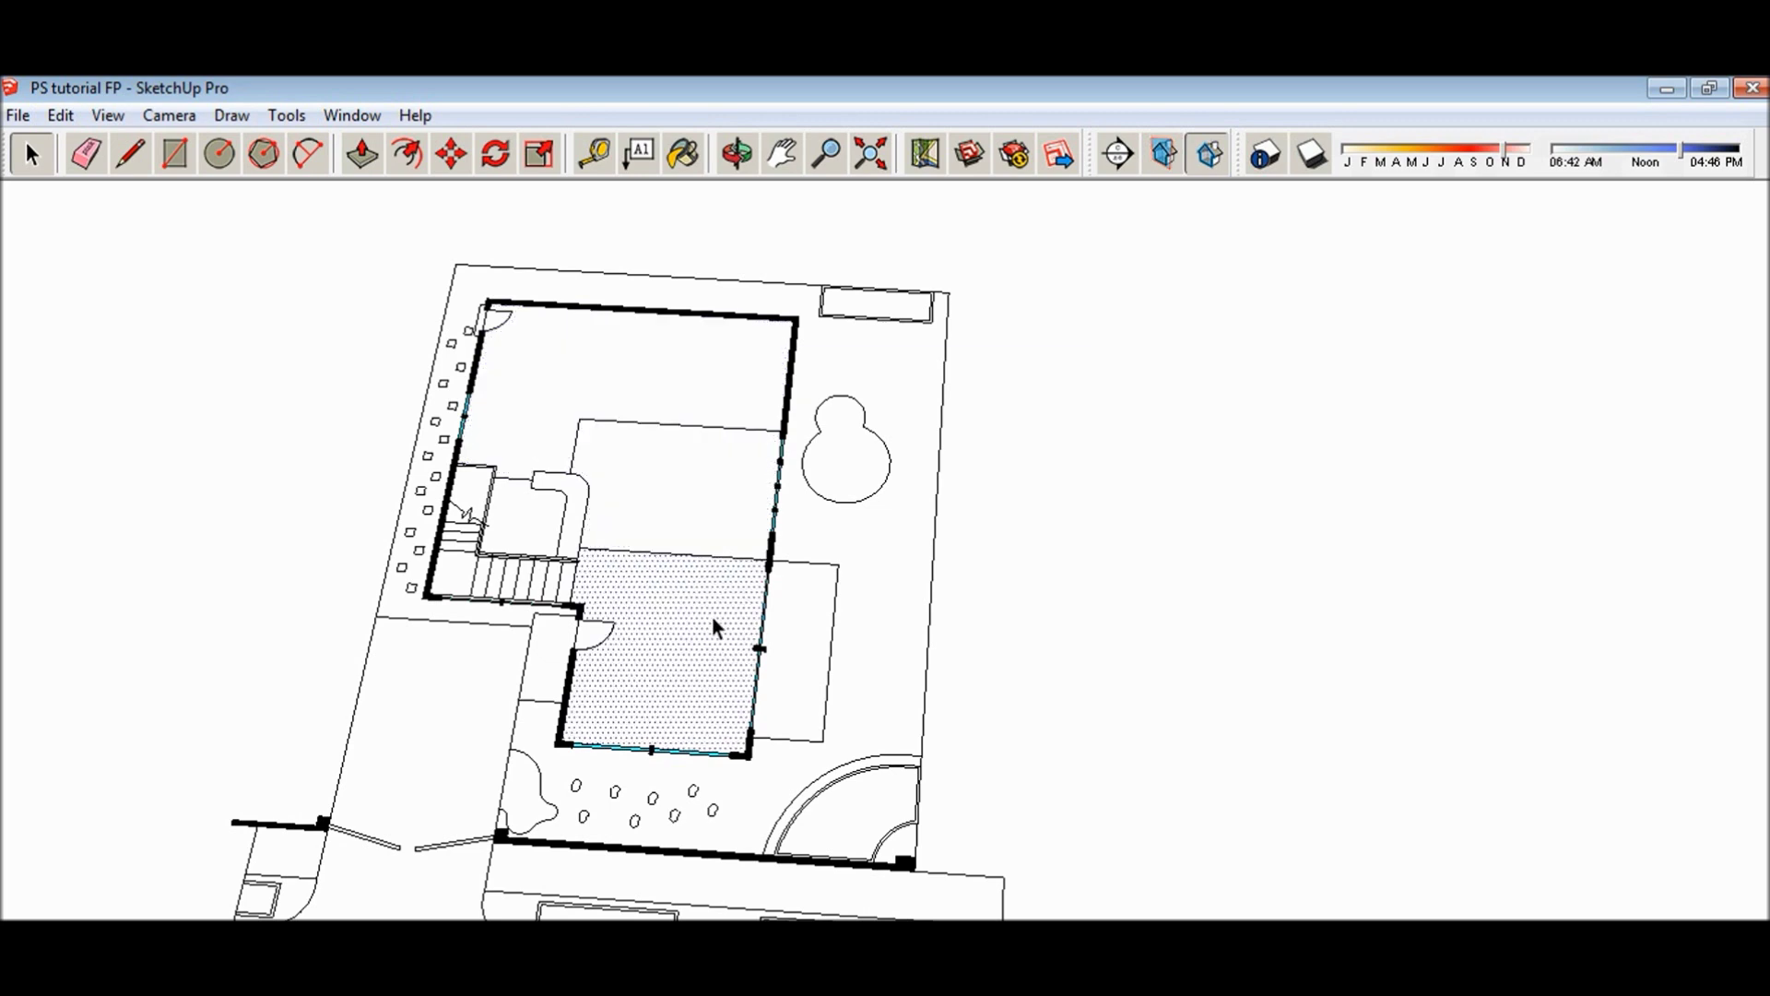
{"action": "left_click", "coordinate": [803, 653]}
{"action": "left_click", "coordinate": [857, 609]}
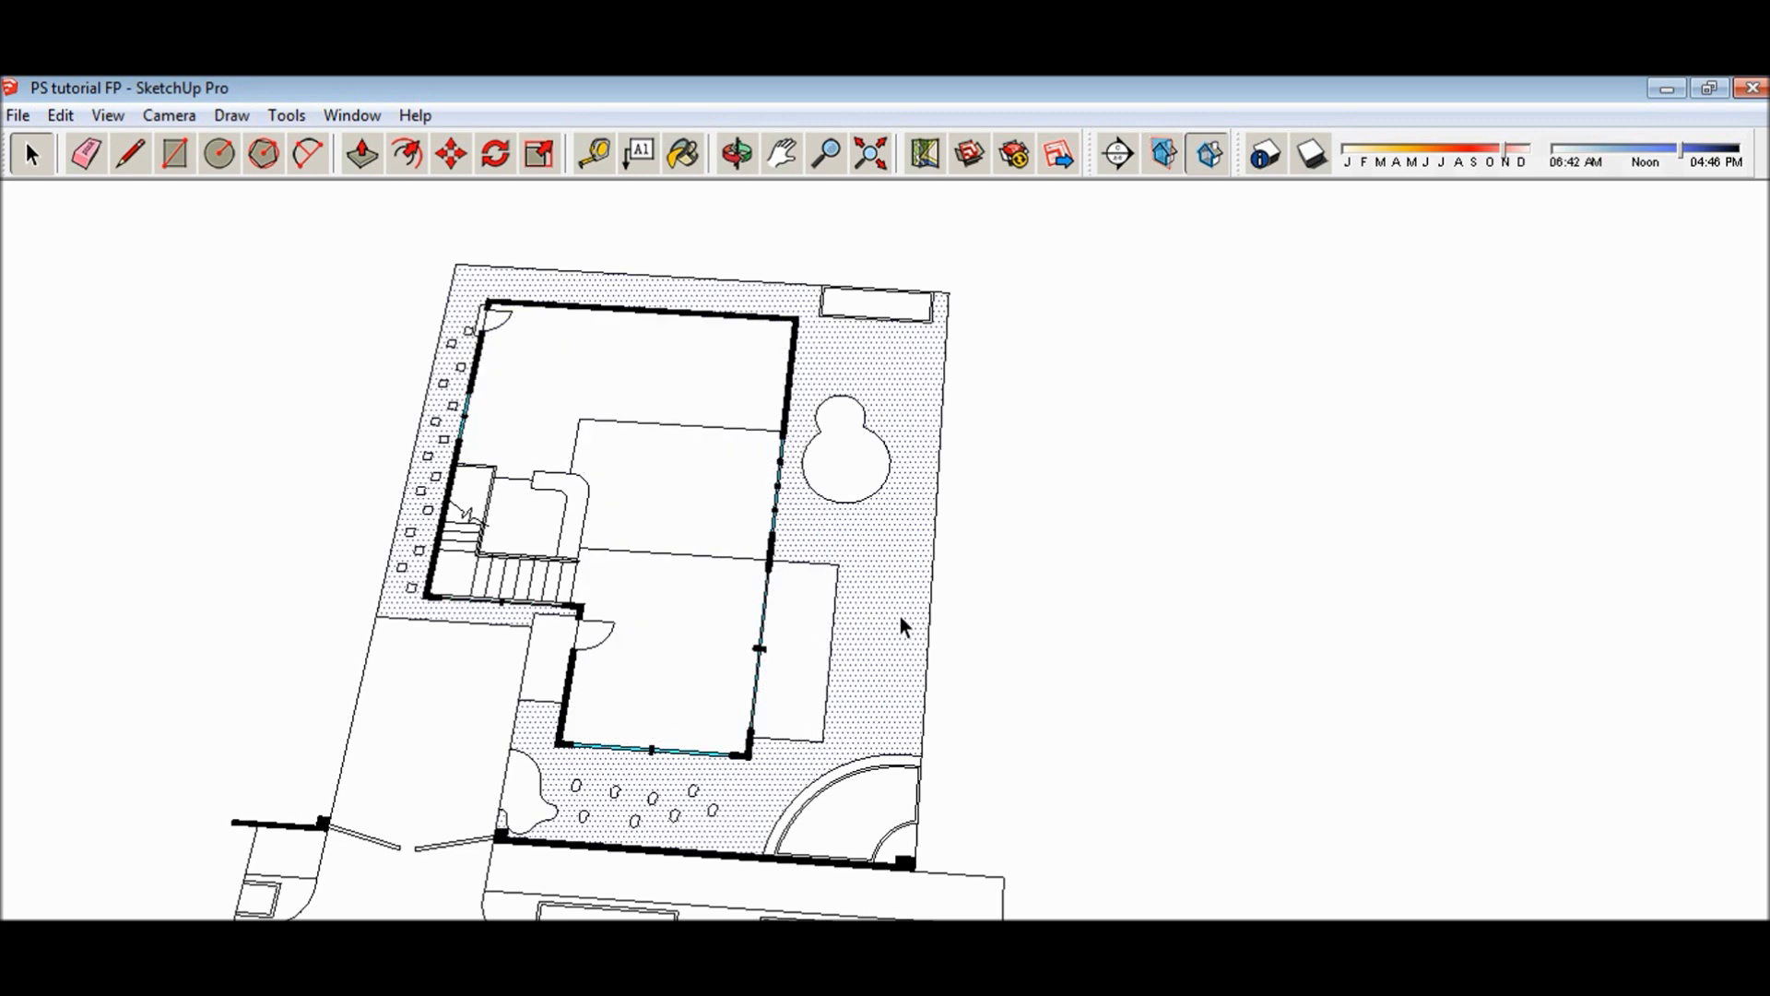
{"action": "left_click", "coordinate": [454, 746]}
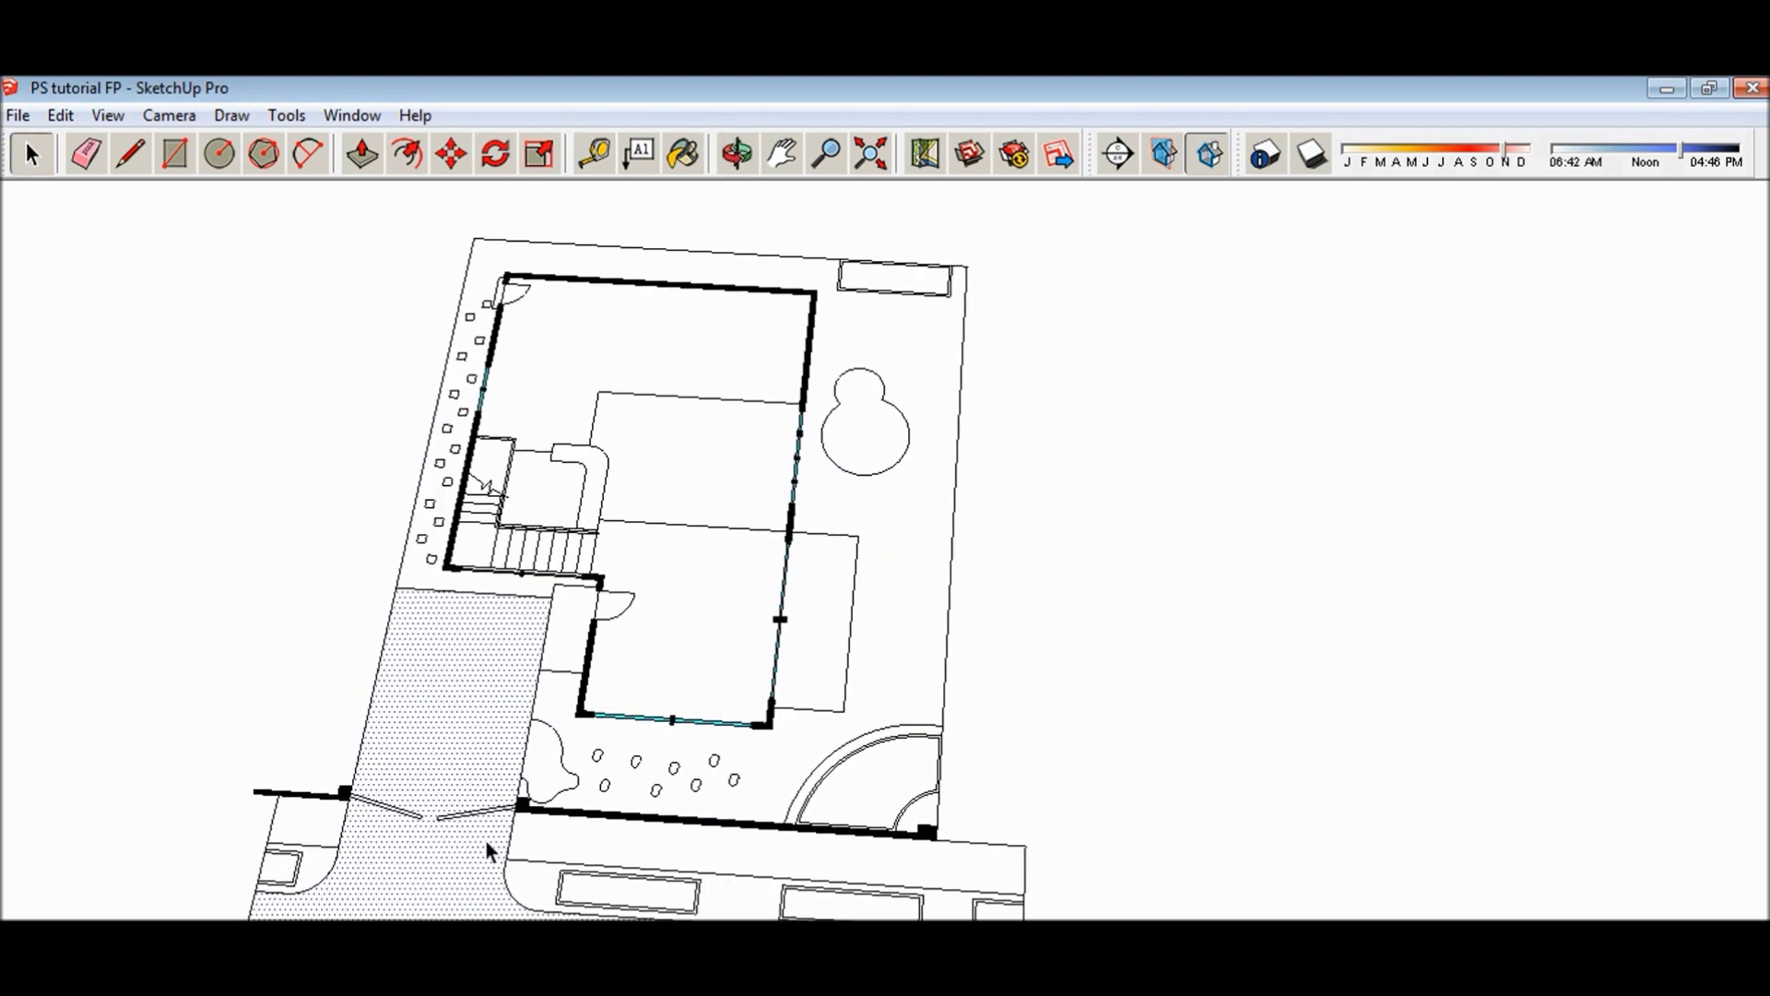
{"action": "left_click", "coordinate": [892, 785]}
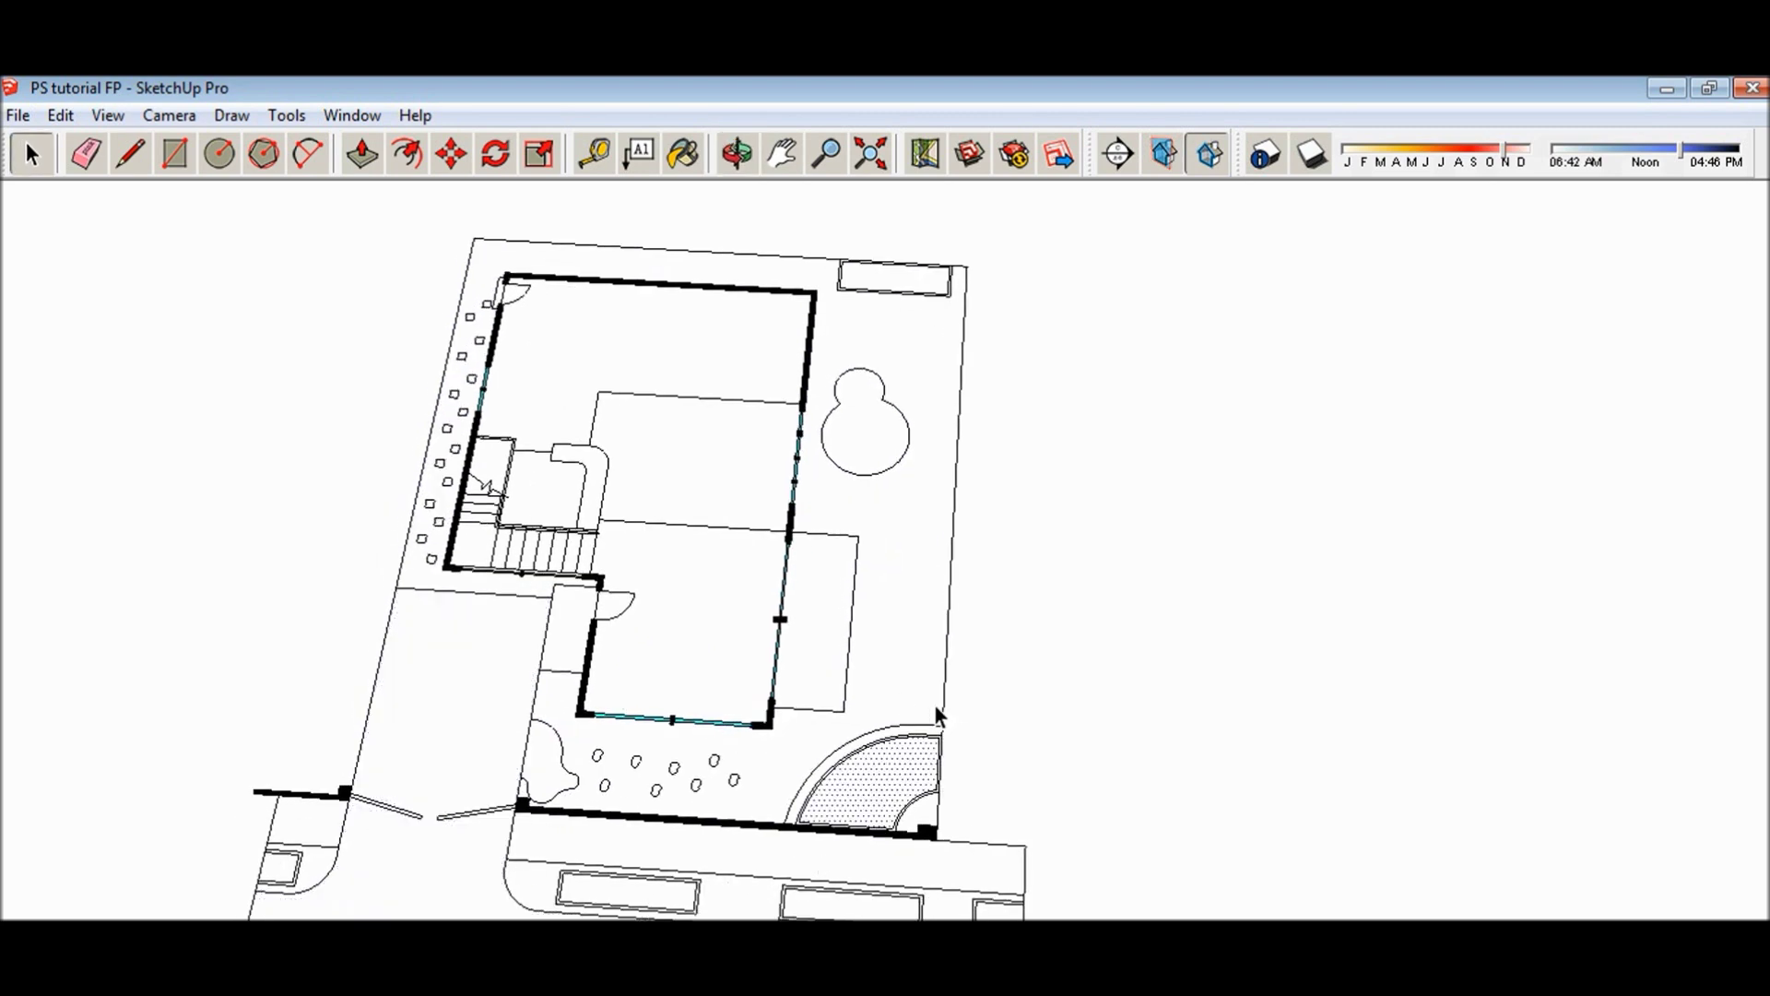
{"action": "left_click", "coordinate": [875, 453]}
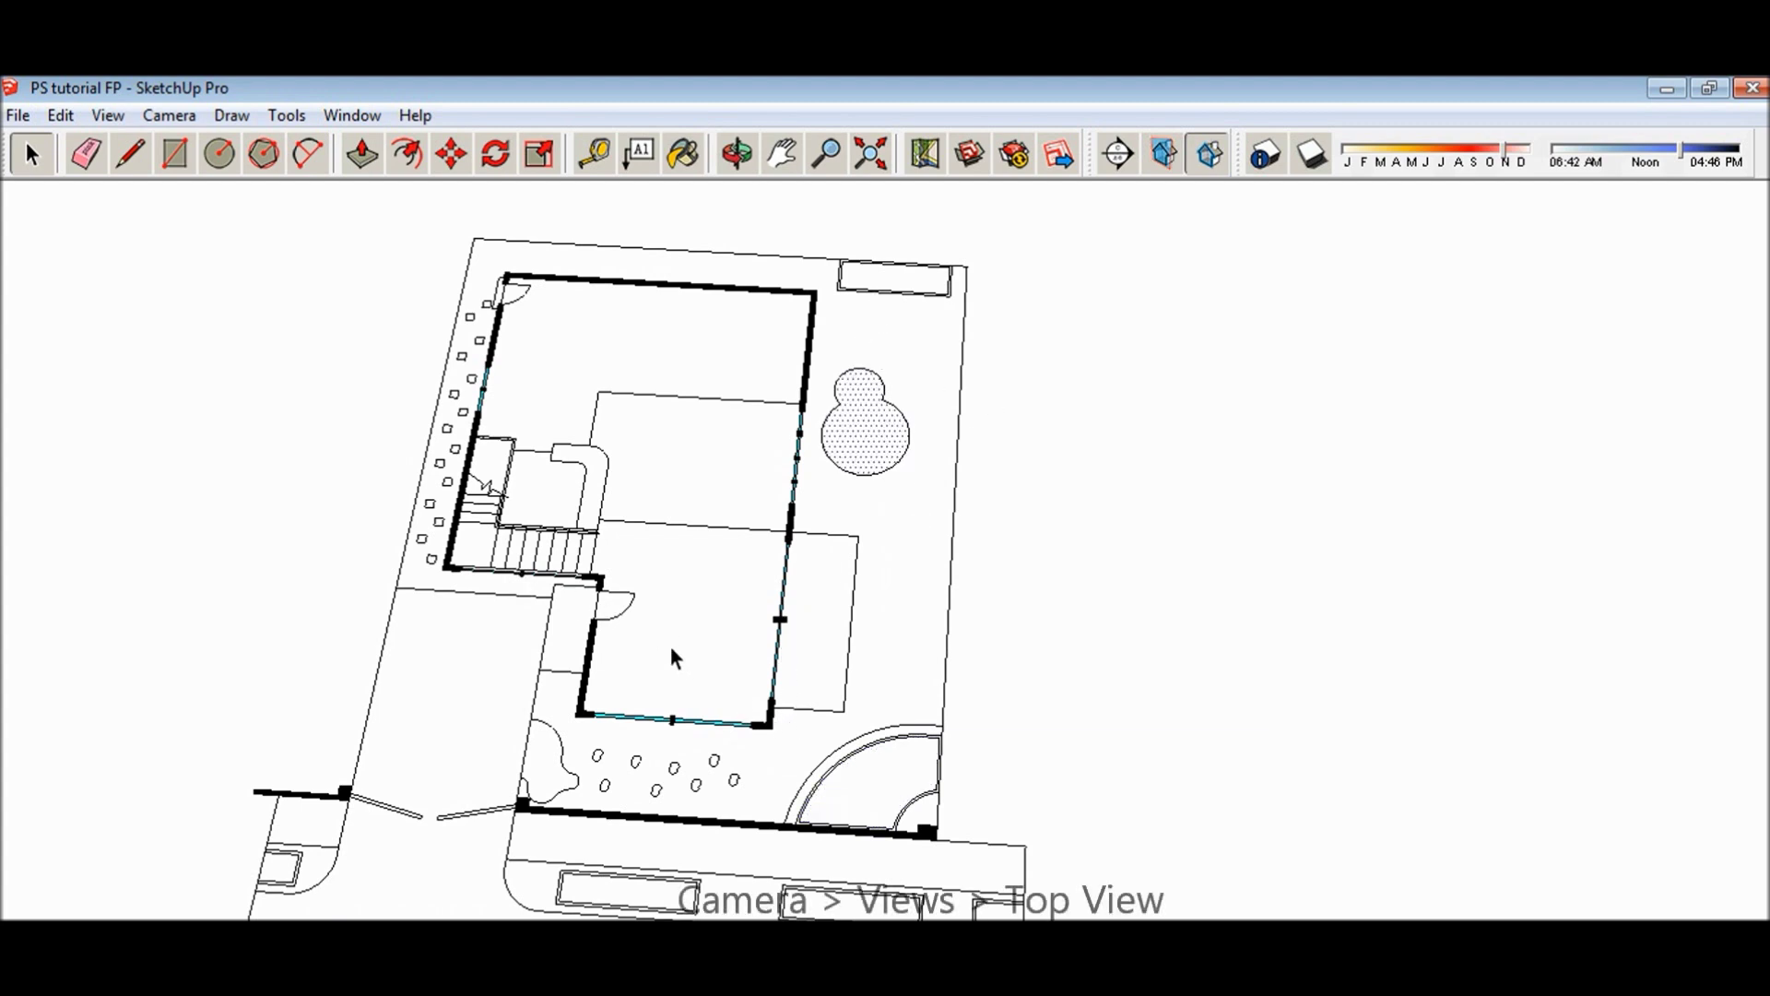
- Orbit slightly, then set the camera to the Top standard view
{"action": "key", "text": "o"}
{"action": "left_click_drag", "start_coordinate": [385, 426], "coordinate": [401, 432]}
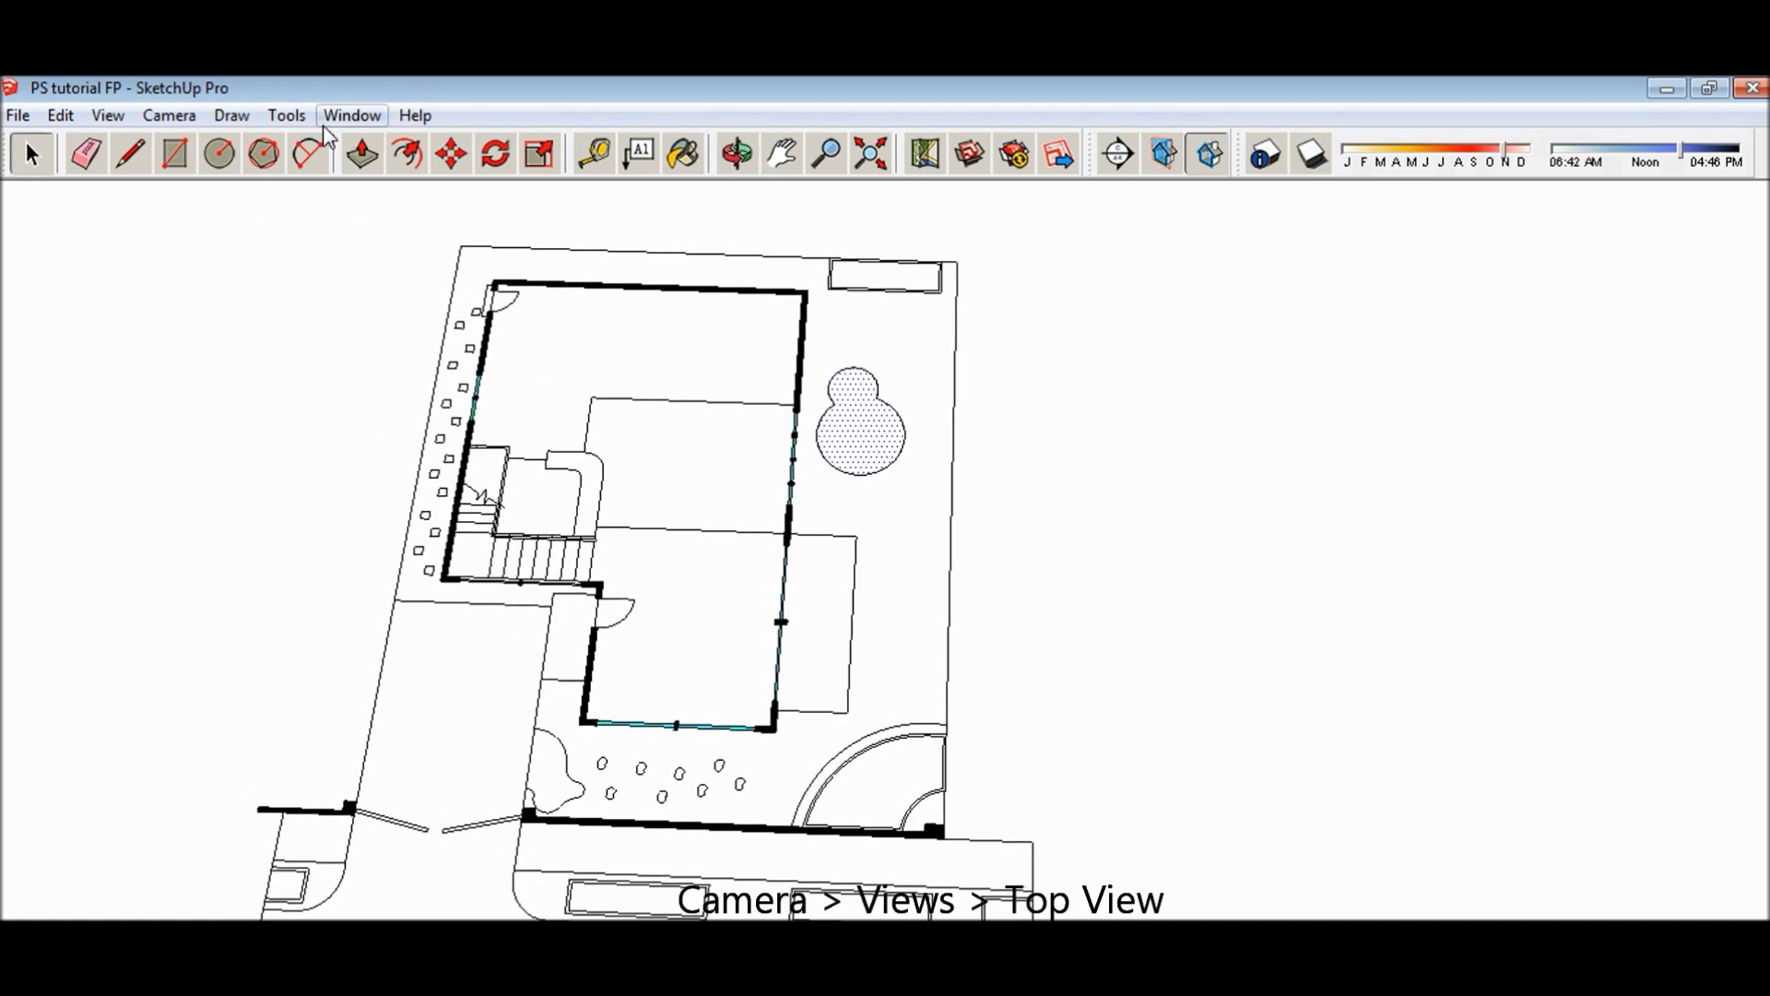
{"action": "left_click", "coordinate": [169, 114]}
{"action": "mouse_move", "coordinate": [232, 202]}
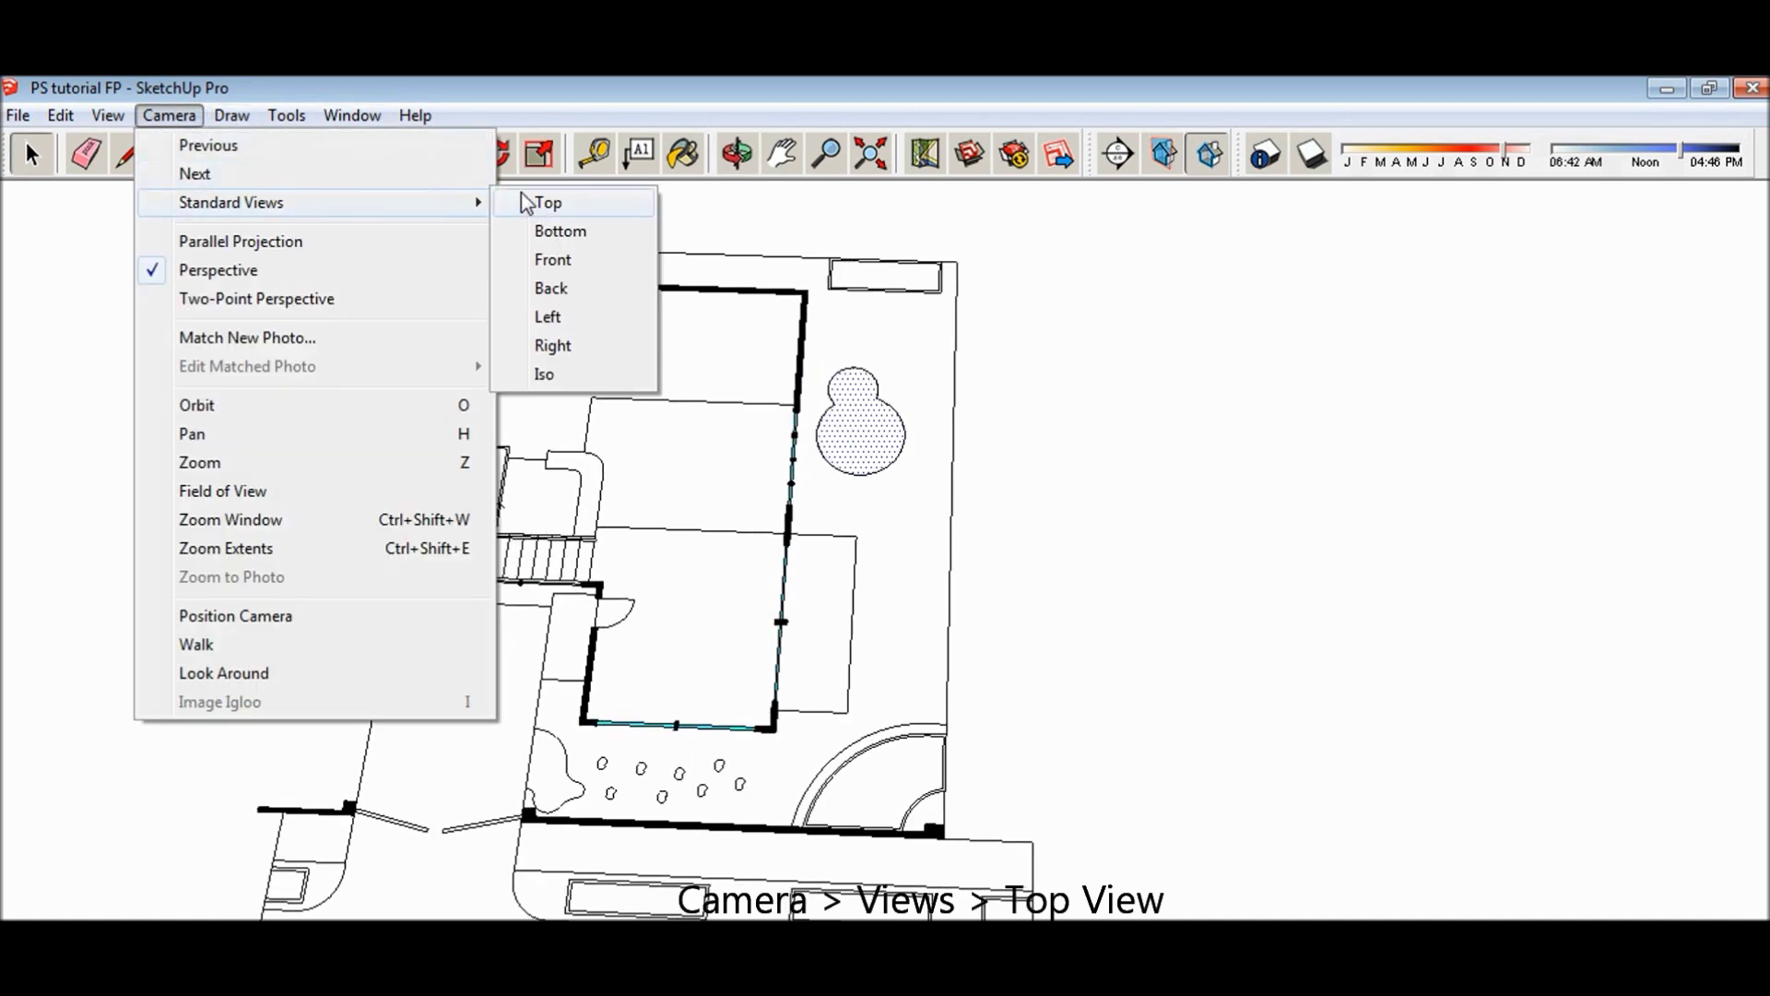
{"action": "left_click", "coordinate": [549, 201]}
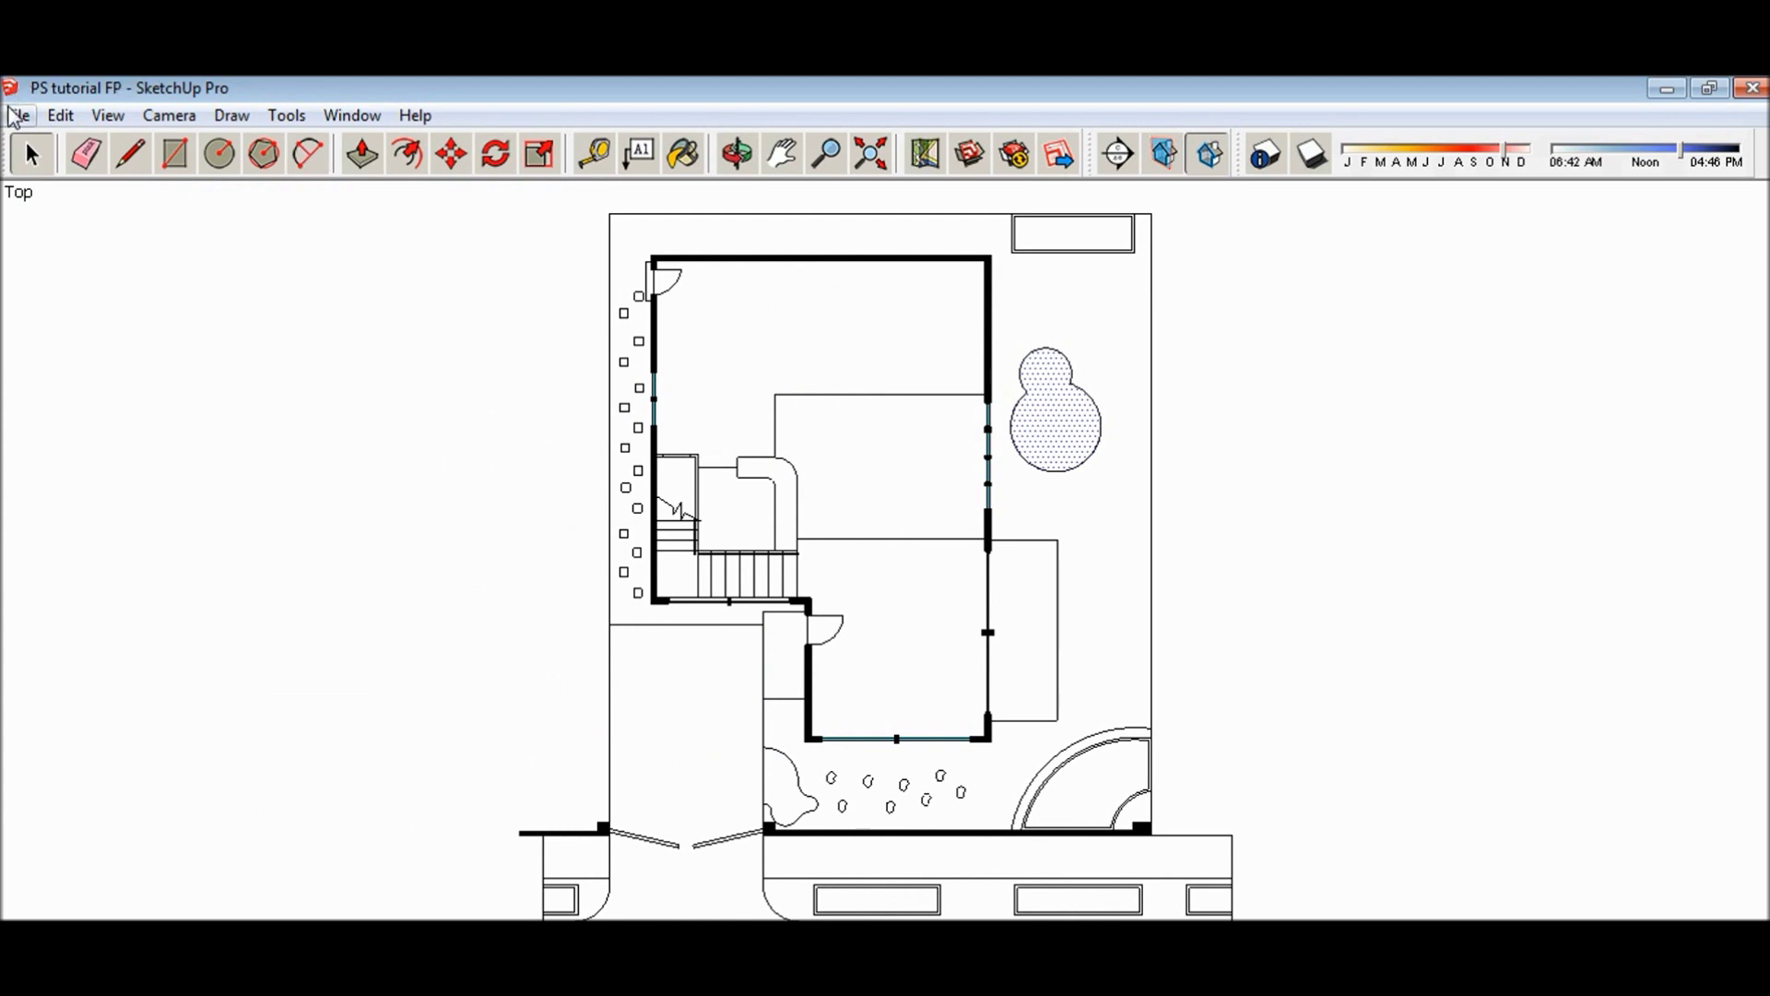
- Export the view to the Desktop as a 2D graphic PNG named 101
{"action": "left_click", "coordinate": [18, 119]}
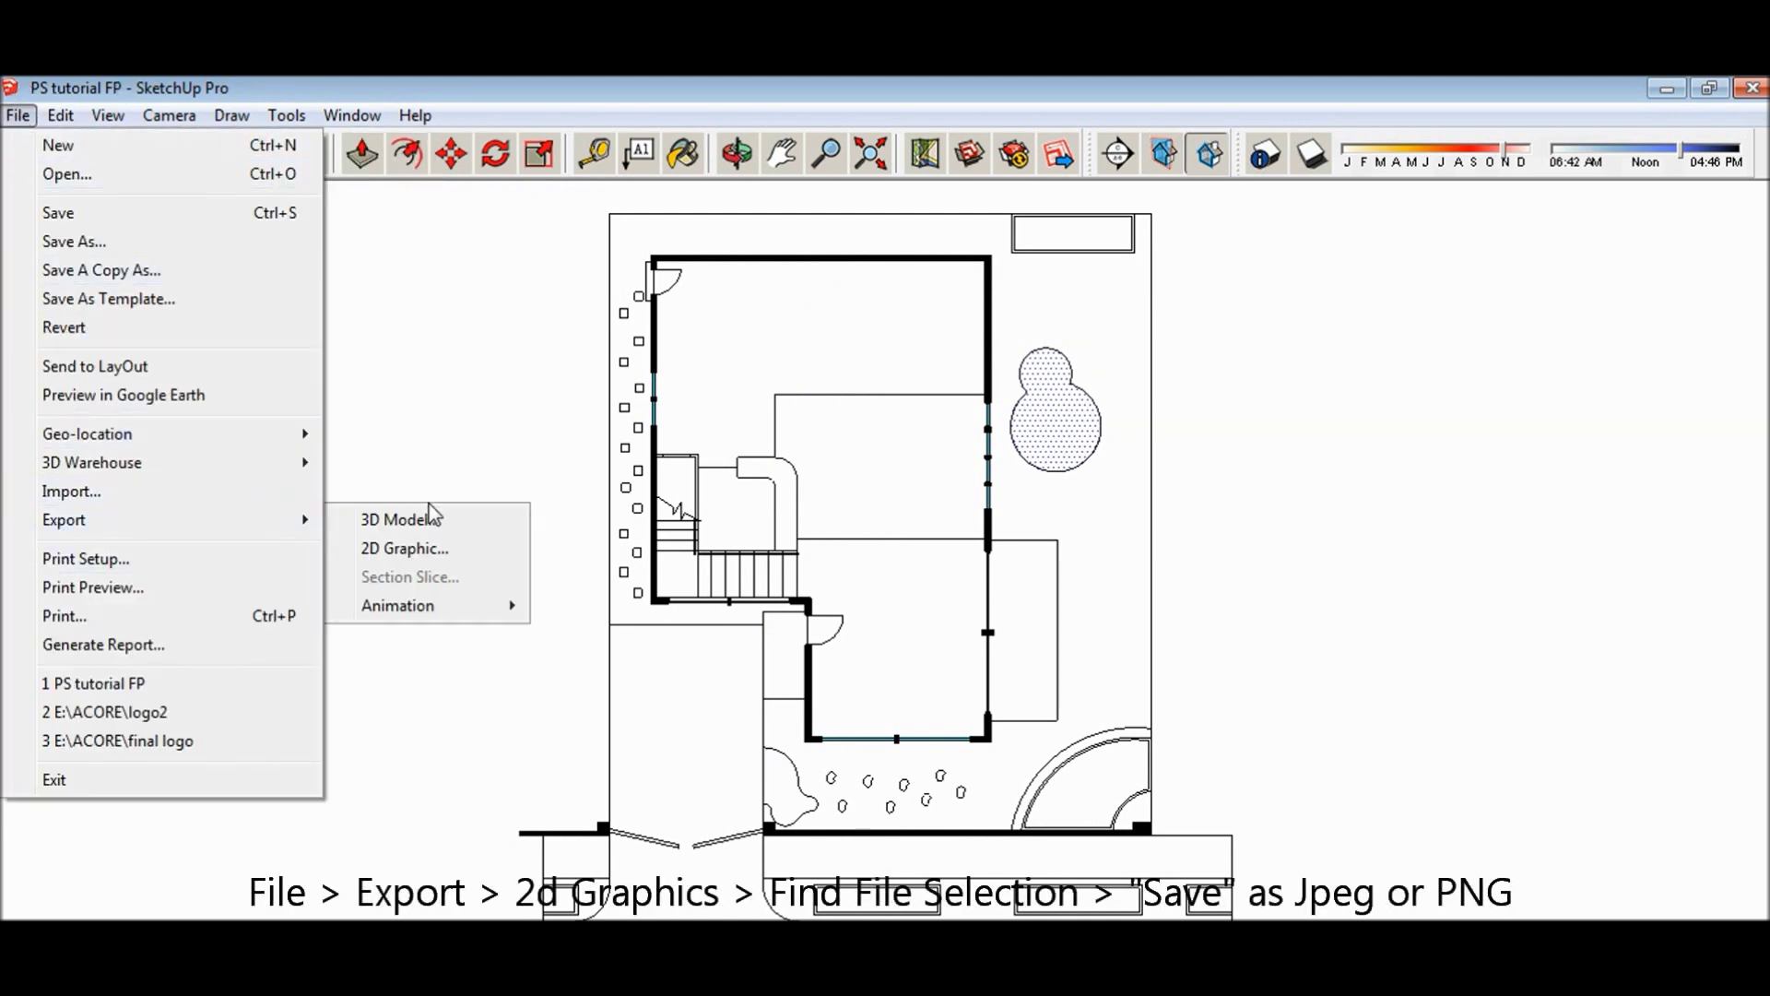
{"action": "mouse_move", "coordinate": [64, 521]}
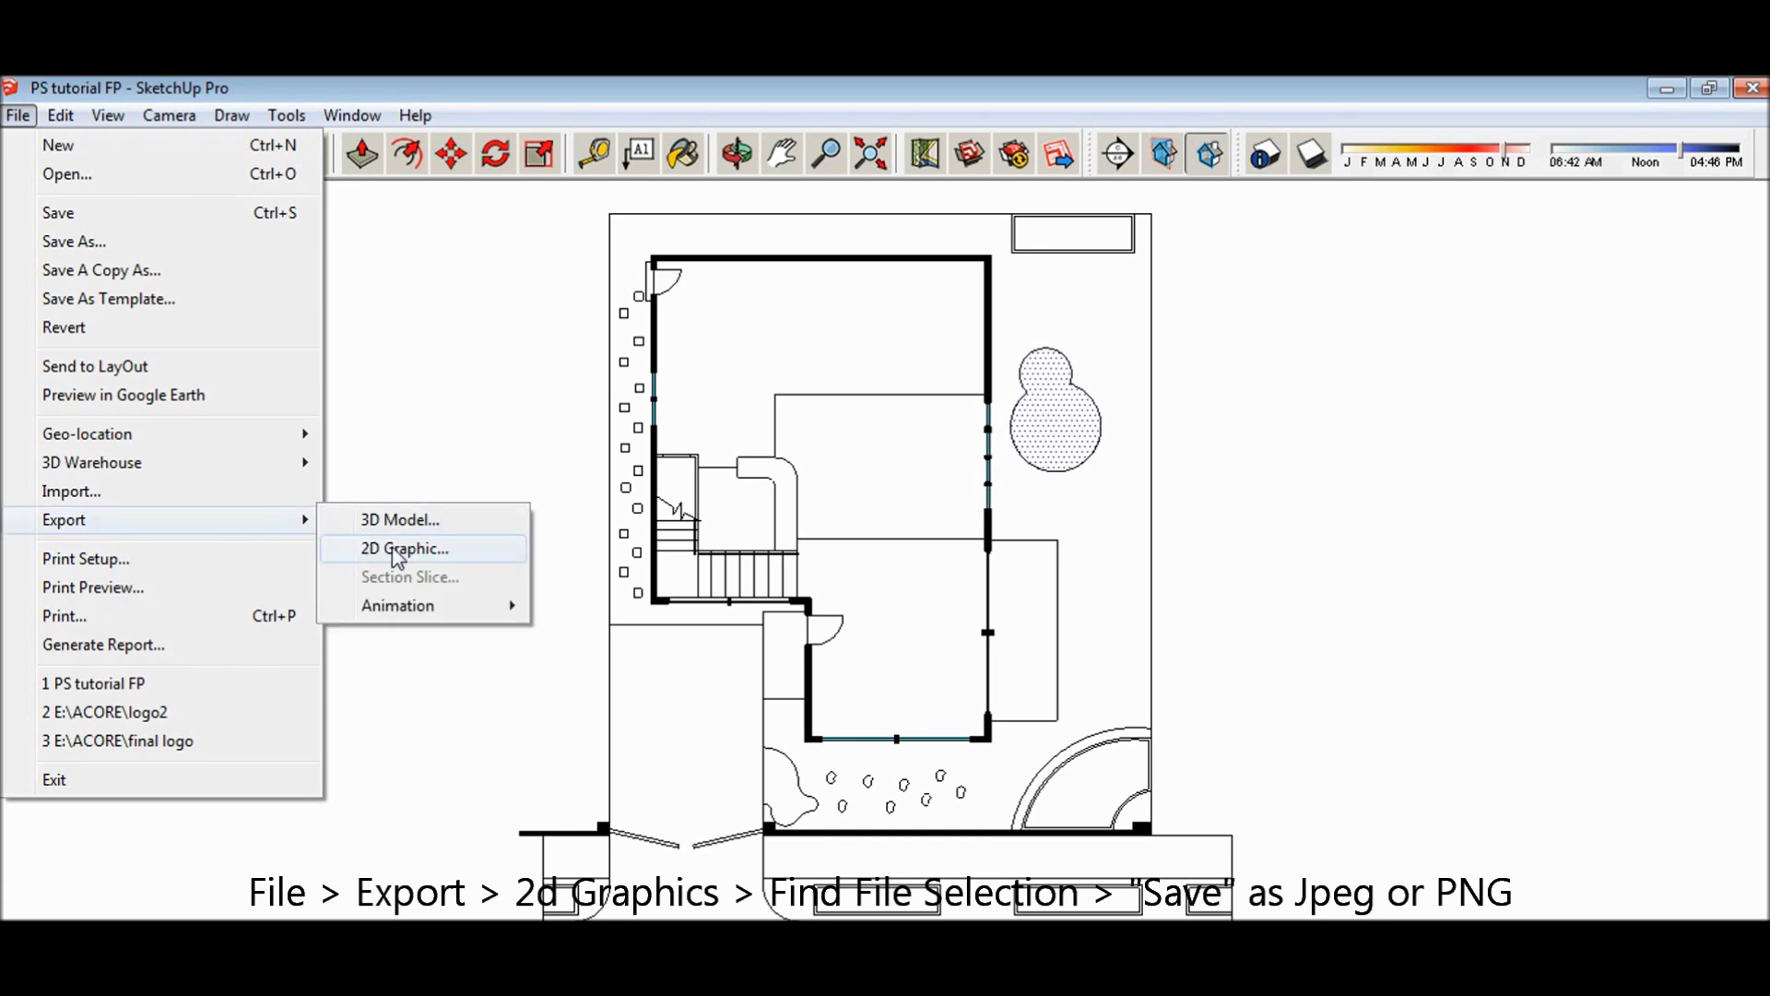
{"action": "left_click", "coordinate": [401, 548]}
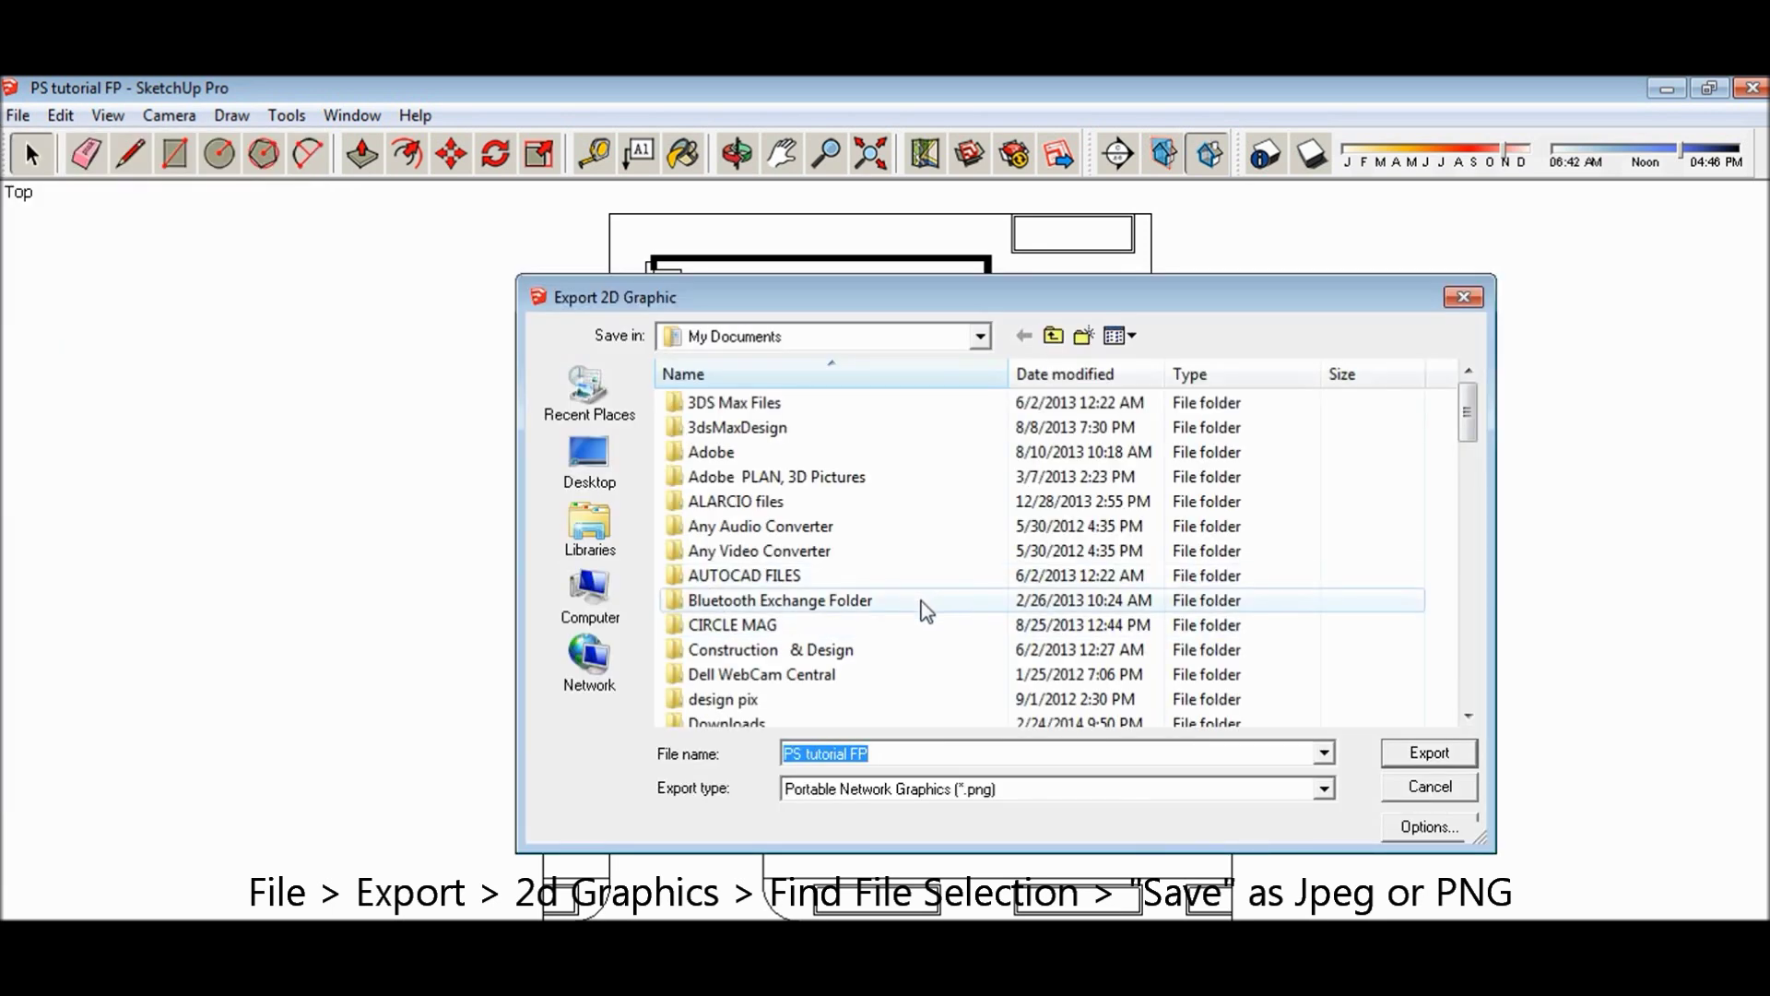
{"action": "left_click", "coordinate": [590, 463]}
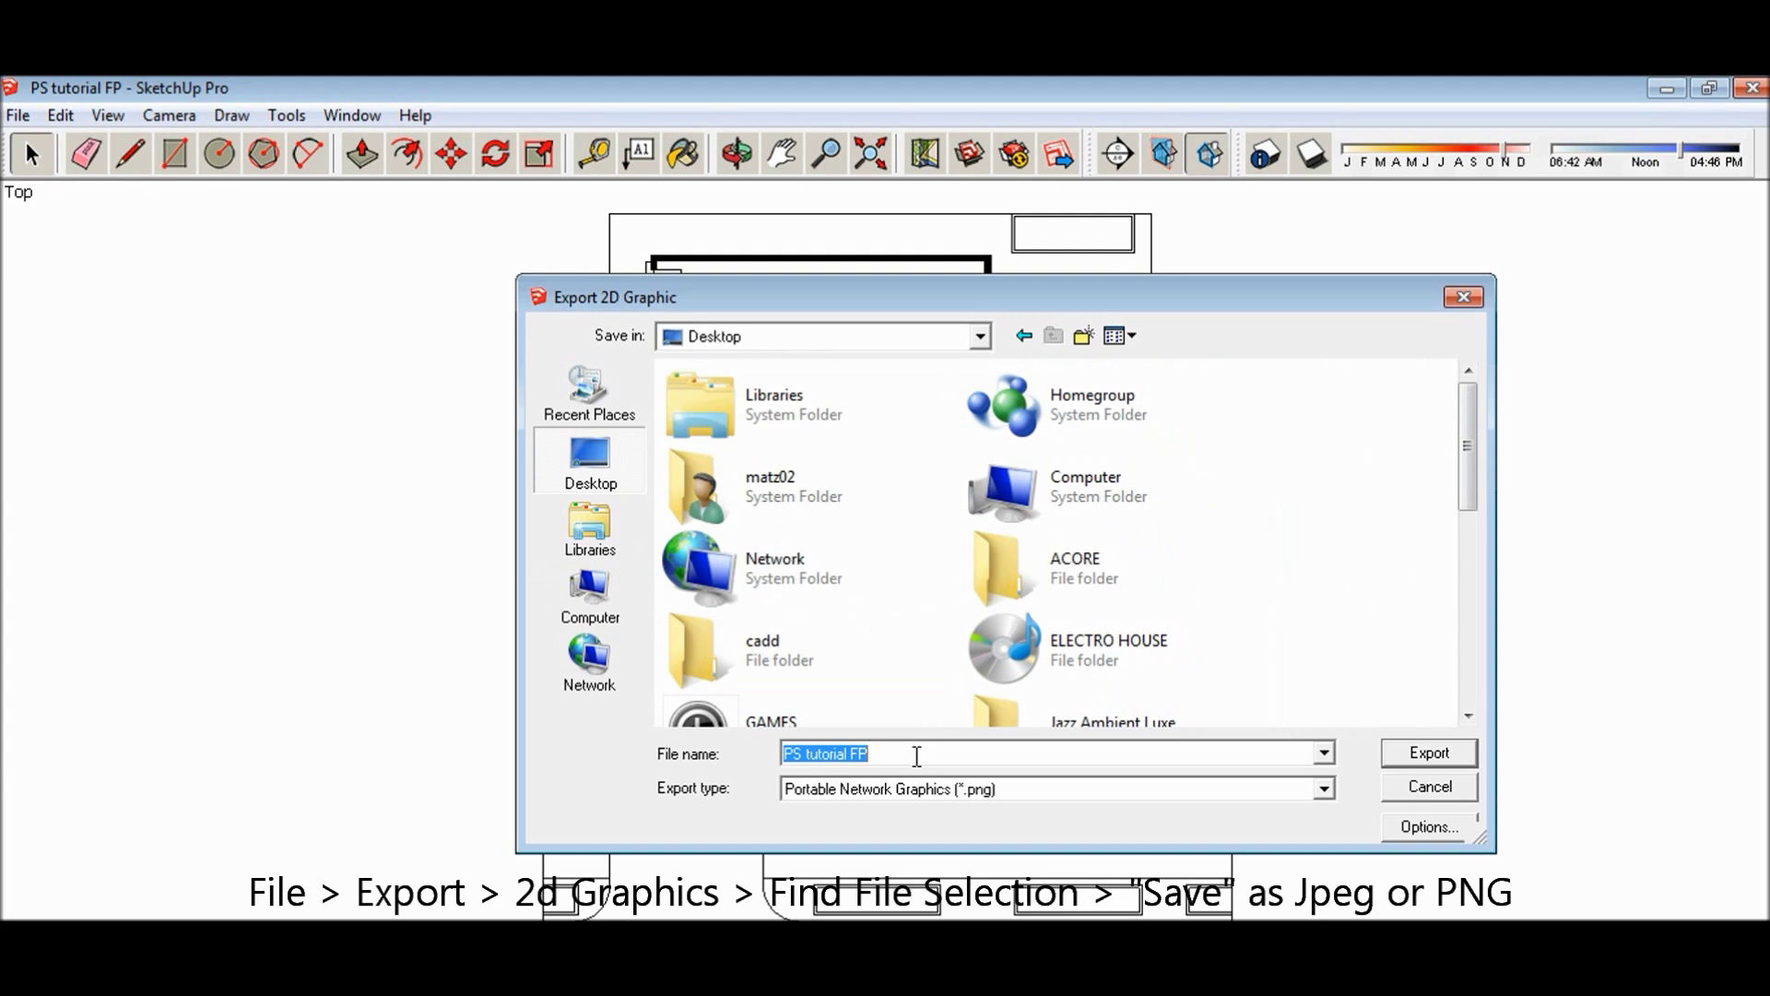
{"action": "type", "text": "101"}
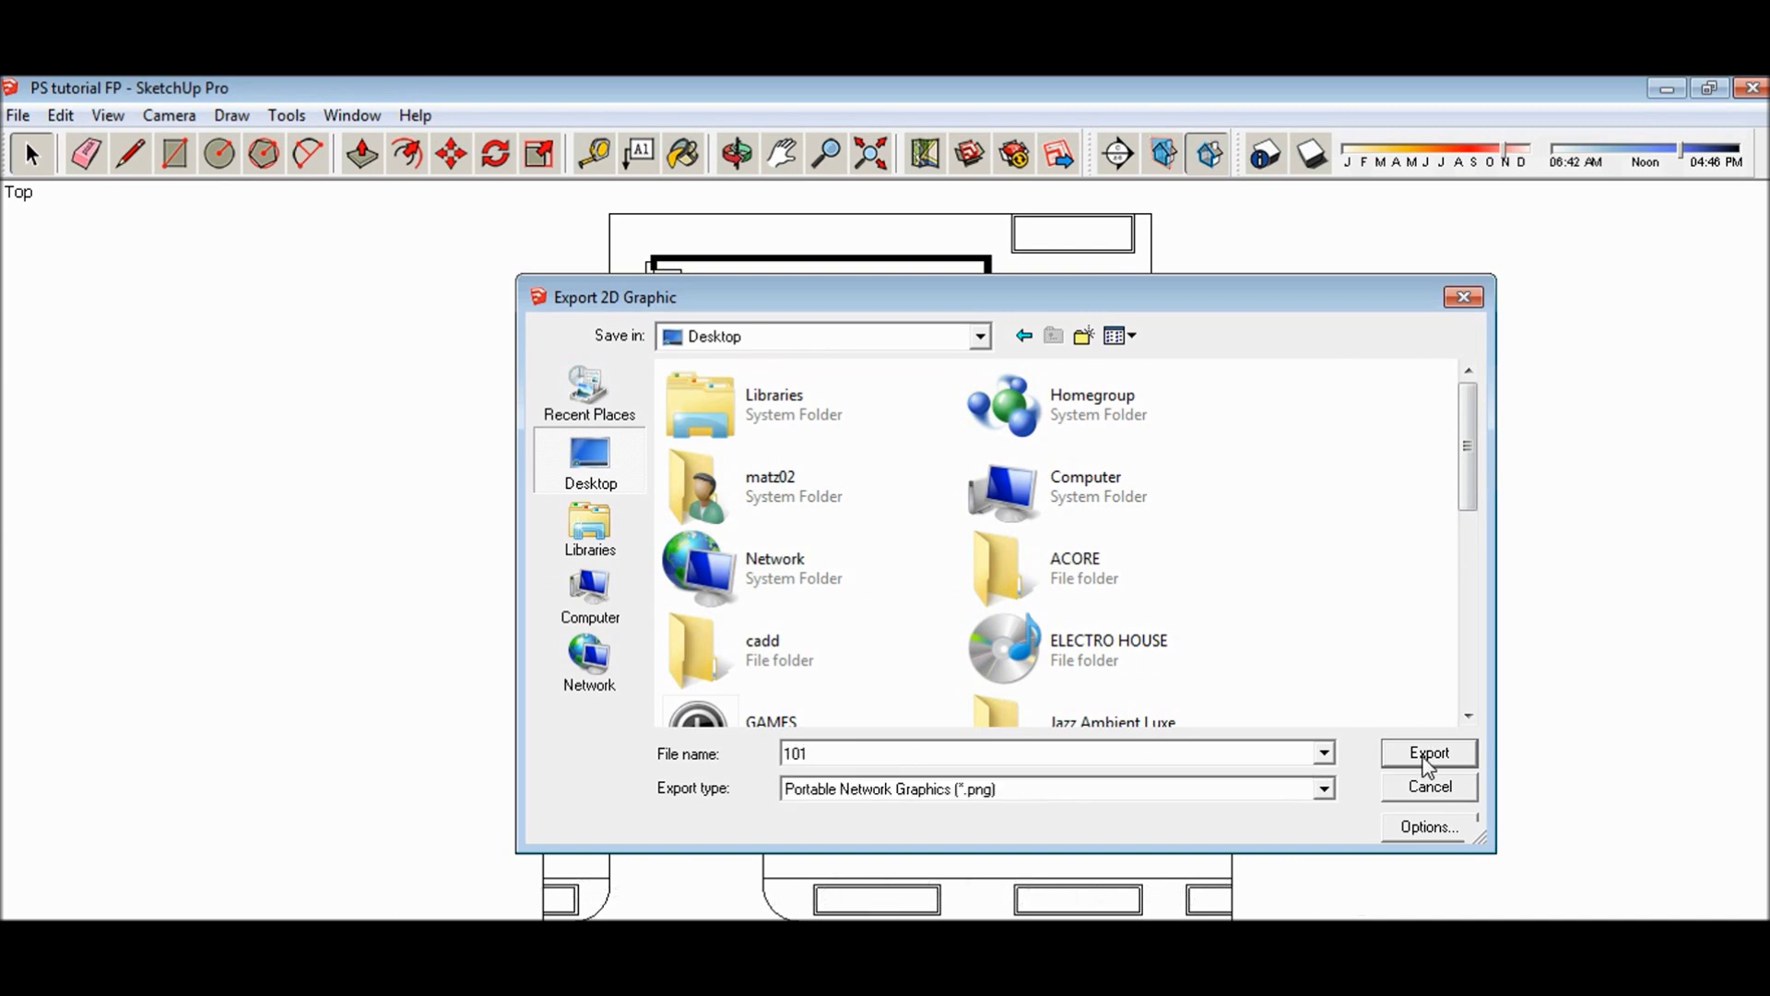
{"action": "left_click", "coordinate": [1429, 755]}
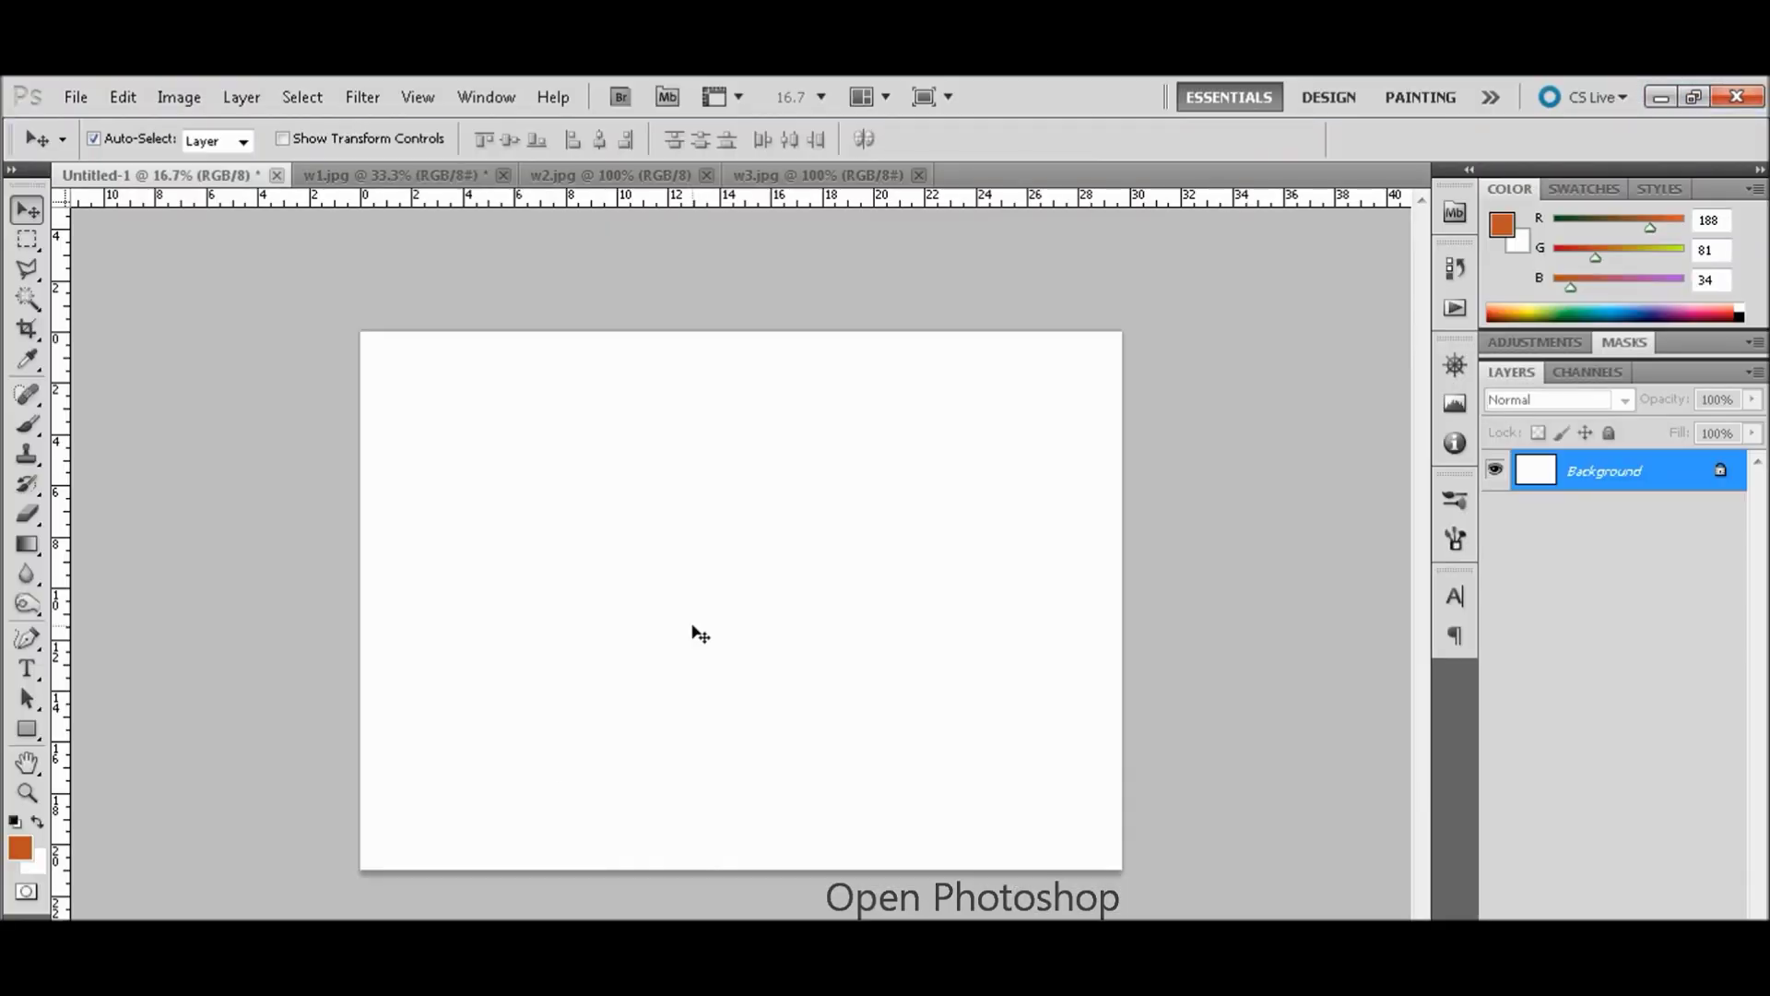
- Open 101.png from the Desktop using File > Open
{"action": "left_click", "coordinate": [76, 95]}
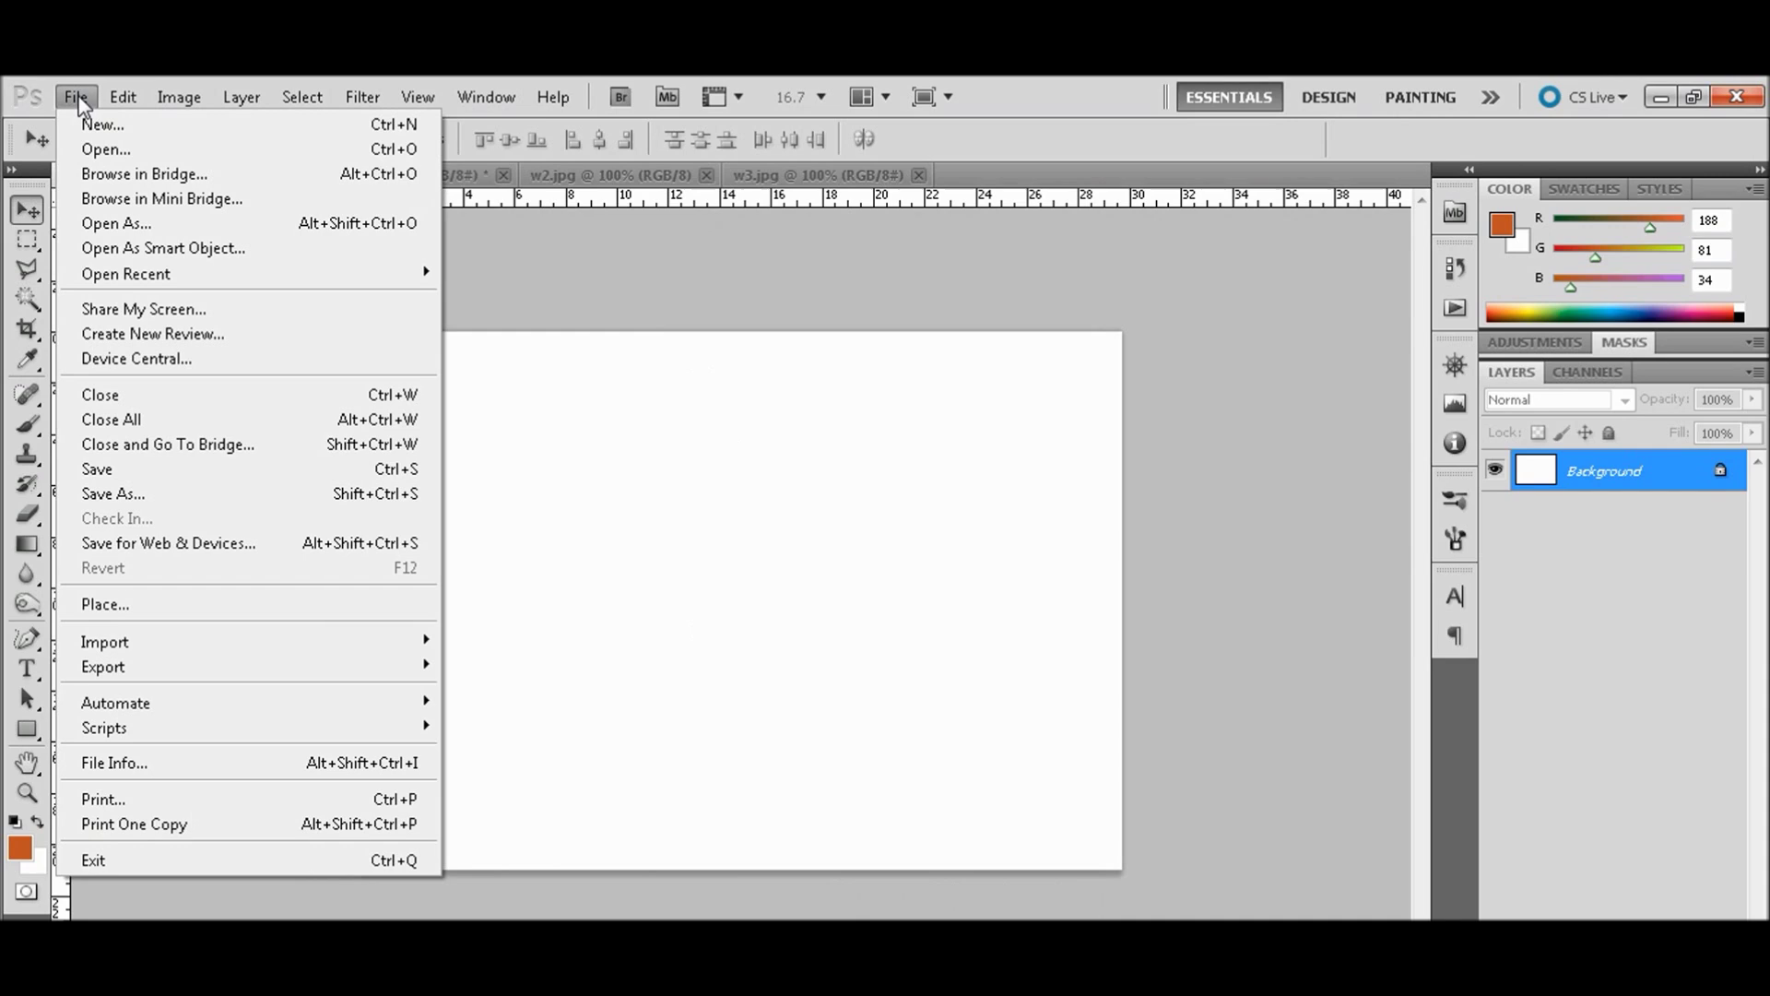
{"action": "left_click", "coordinate": [88, 146]}
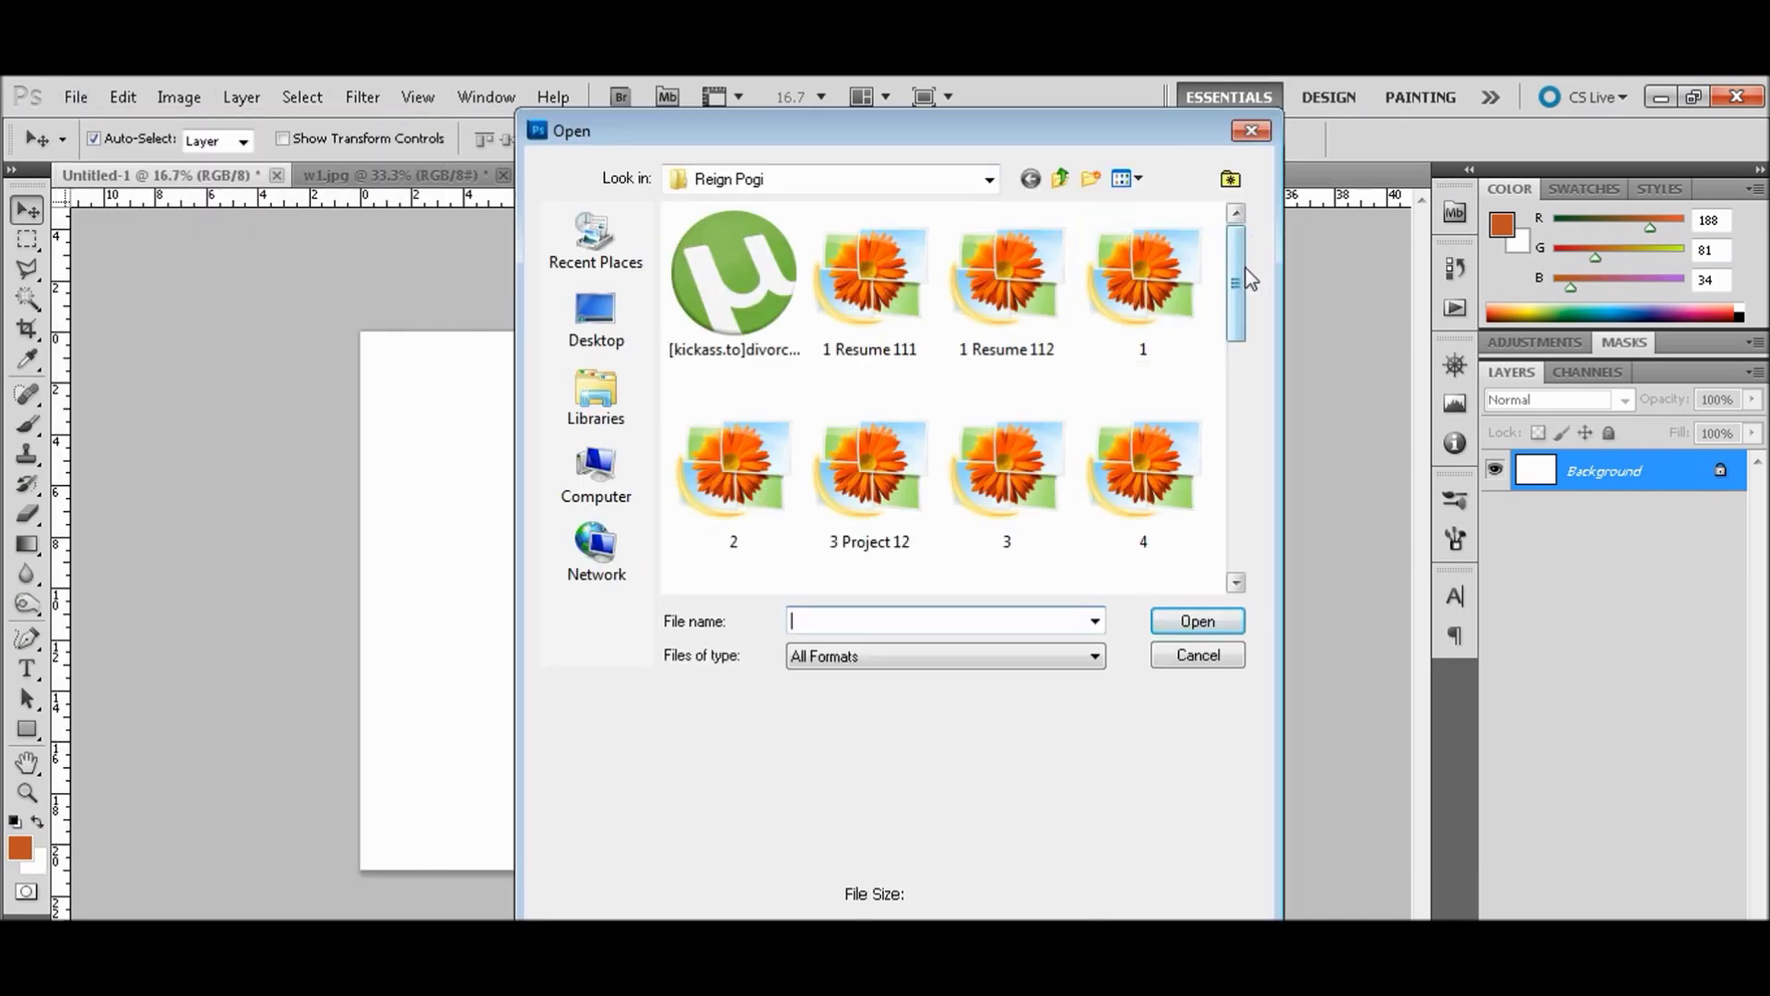
{"action": "left_click", "coordinate": [597, 318]}
{"action": "mouse_move", "coordinate": [1235, 319]}
{"action": "left_mouse_down"}
{"action": "mouse_move", "coordinate": [1235, 556]}
{"action": "mouse_move", "coordinate": [1236, 377]}
{"action": "left_mouse_up"}
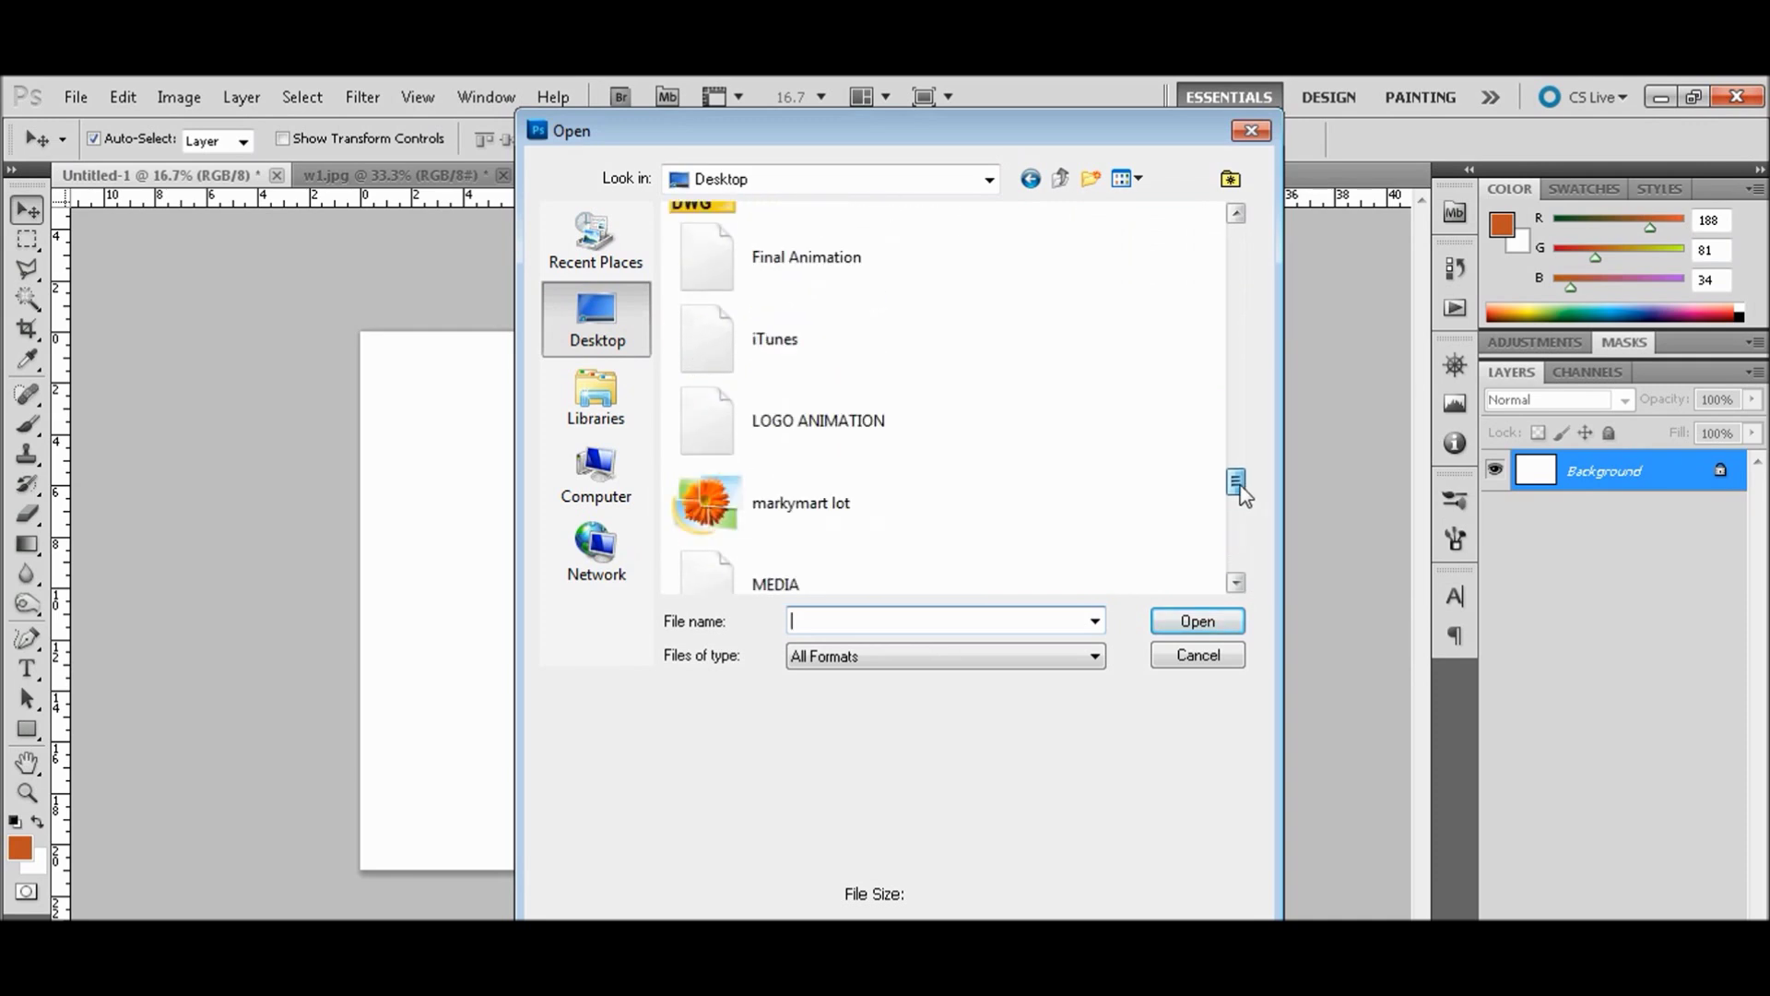
{"action": "scroll", "coordinate": [1219, 384], "scroll_direction": "down", "scroll_amount": 2}
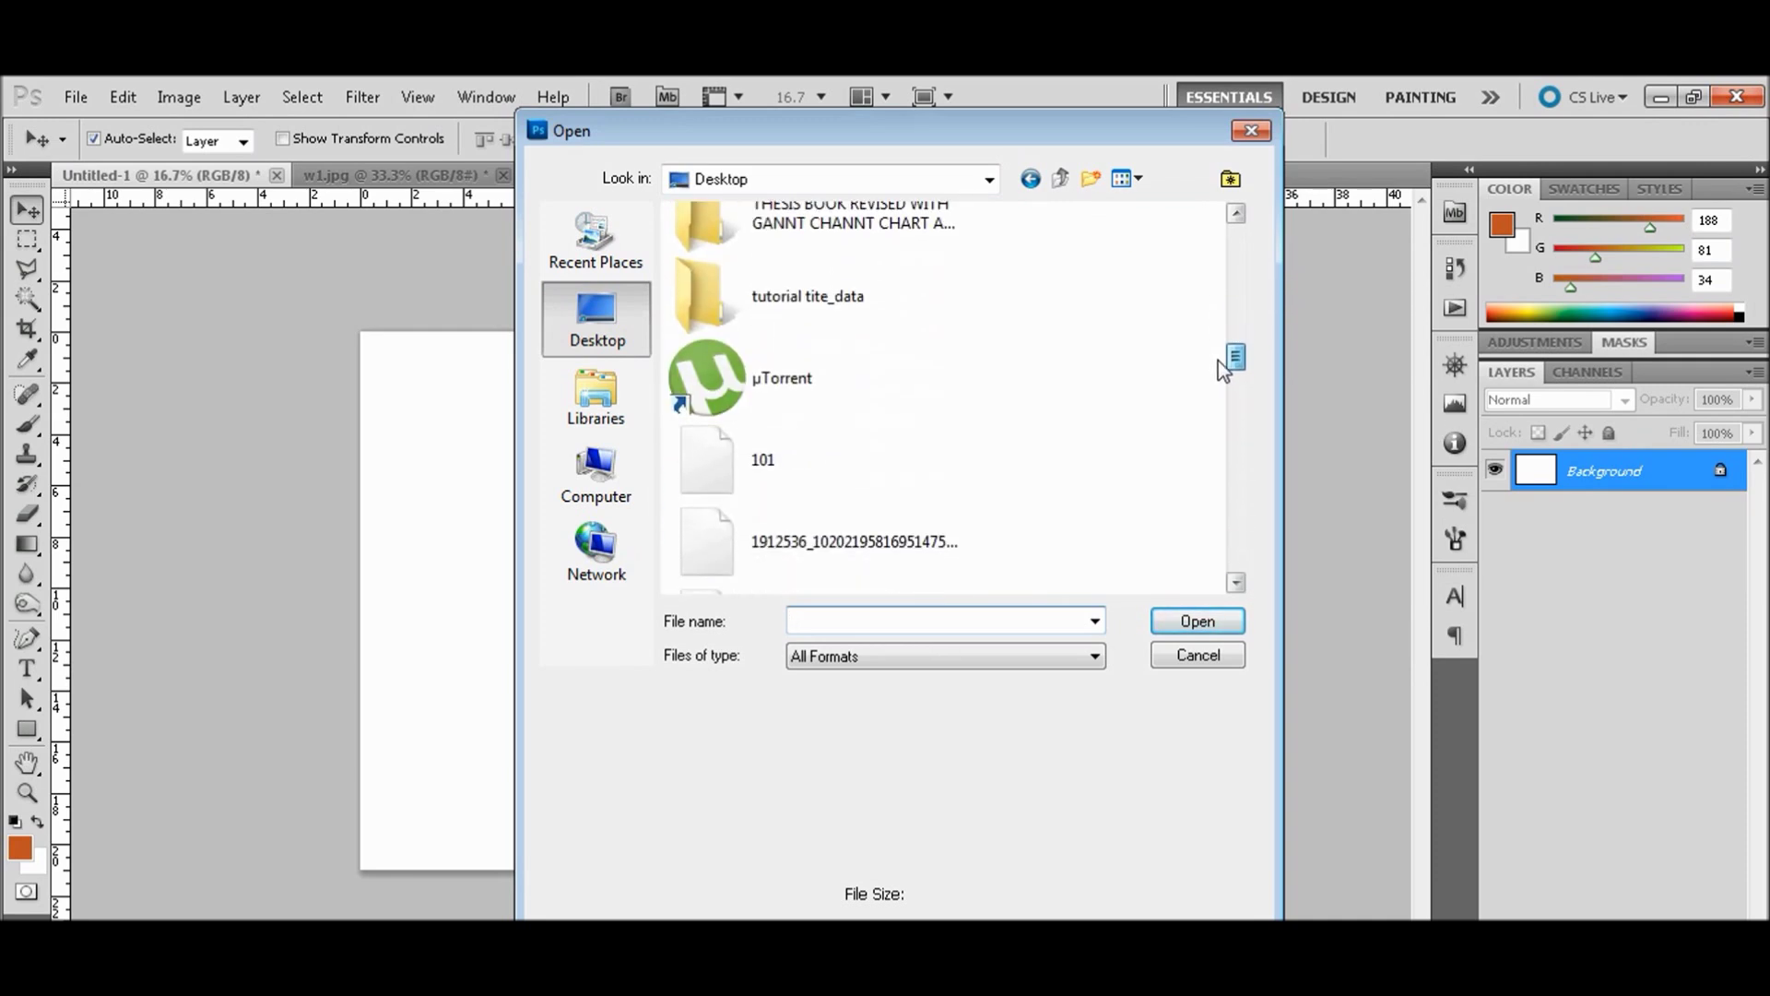
{"action": "left_click", "coordinate": [817, 423]}
{"action": "left_click", "coordinate": [1196, 622]}
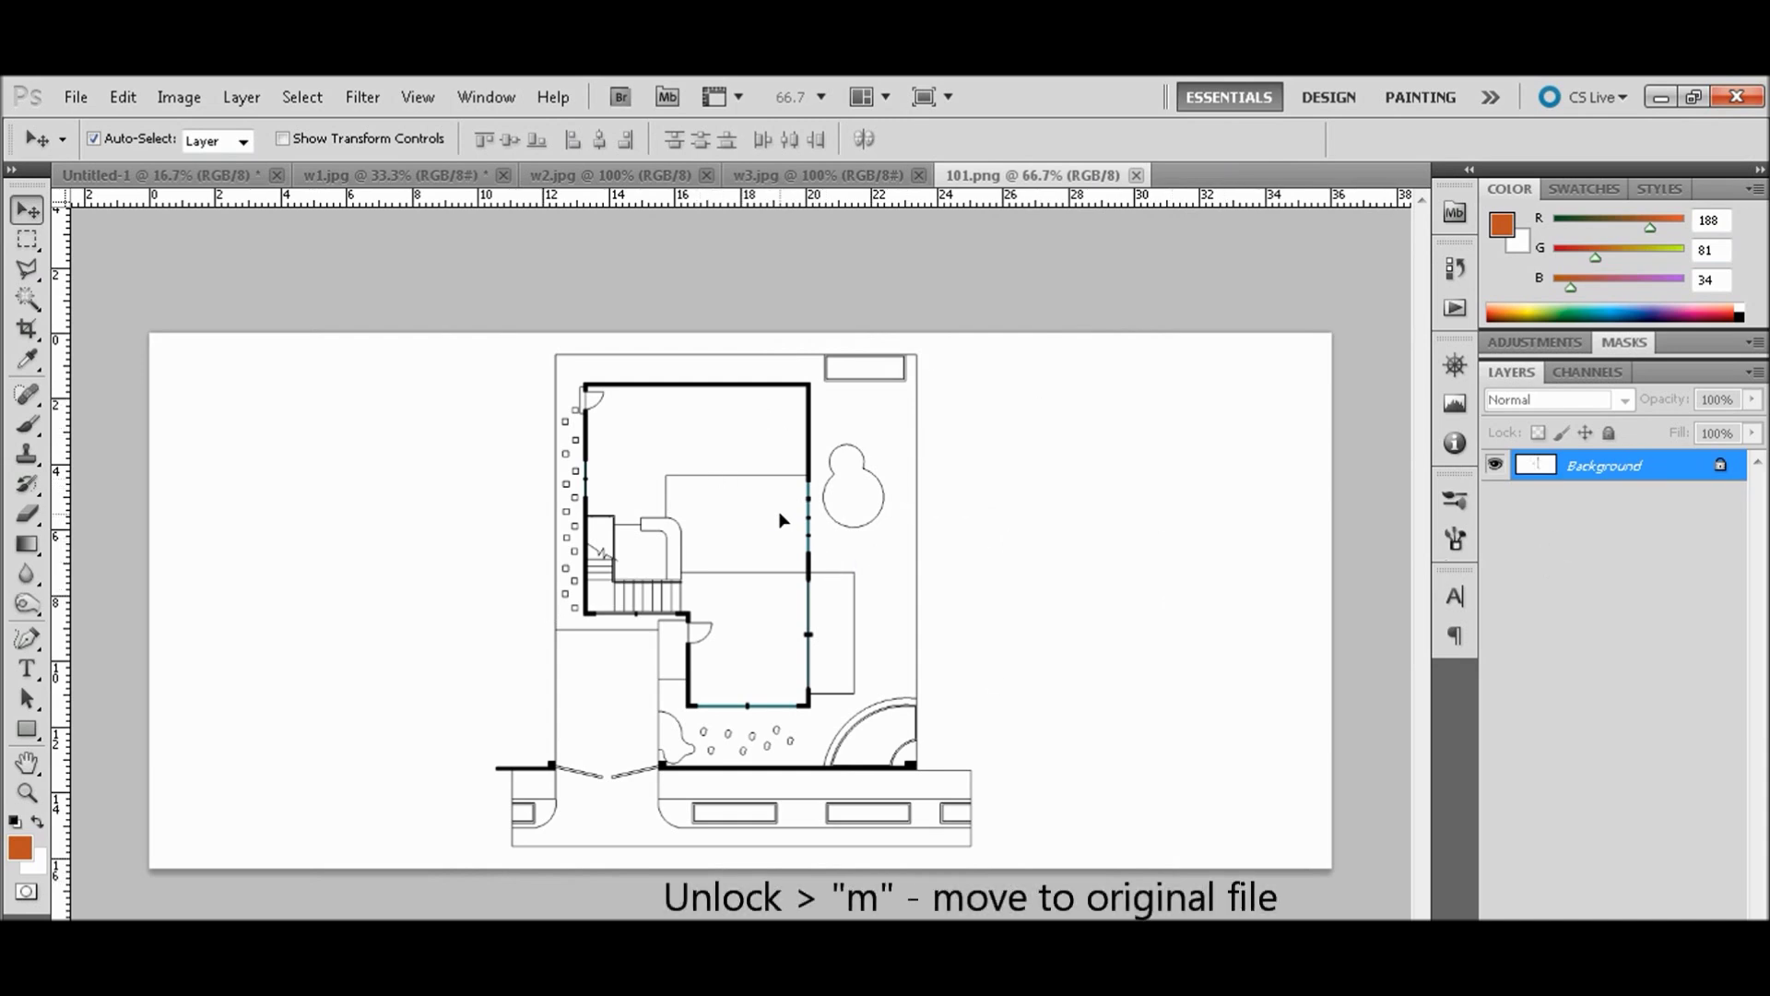
- Convert the locked Background into Layer 0 and drag it into Untitled-1
{"action": "key", "text": "Left"}
{"action": "left_click", "coordinate": [877, 458]}
{"action": "double_click", "coordinate": [1719, 470]}
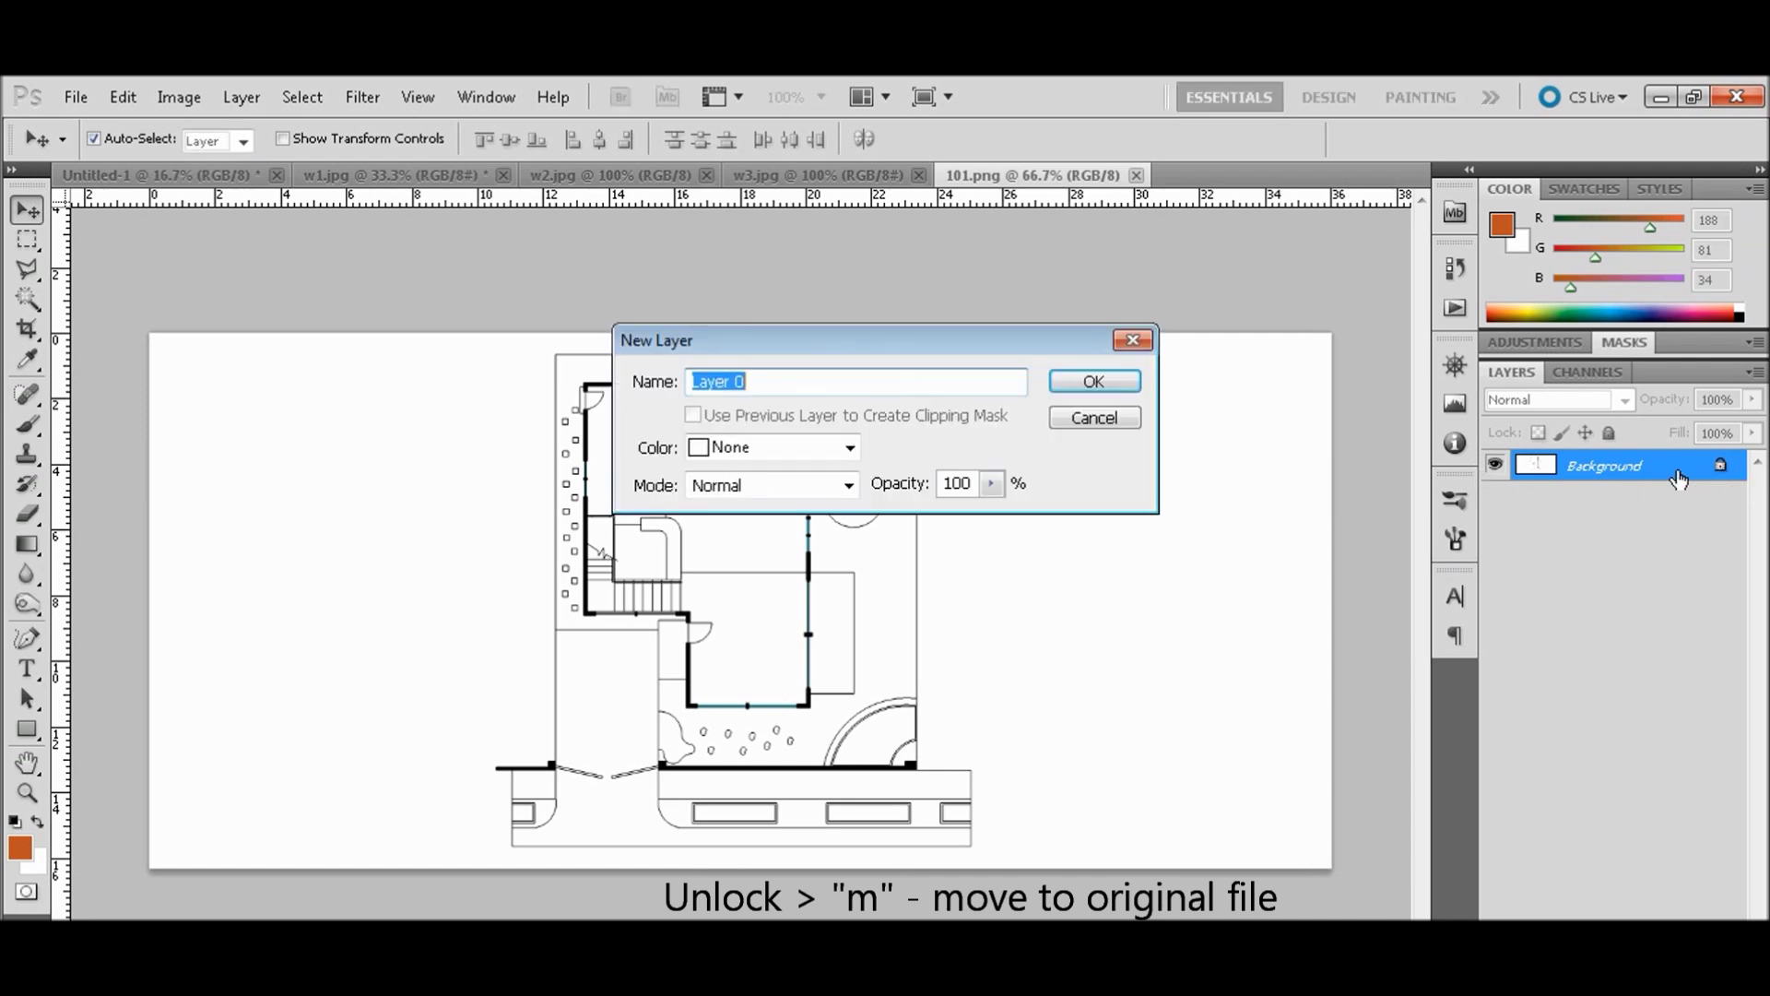
{"action": "left_click", "coordinate": [1106, 376]}
{"action": "mouse_move", "coordinate": [861, 568]}
{"action": "left_mouse_down"}
{"action": "mouse_move", "coordinate": [812, 645]}
{"action": "mouse_move", "coordinate": [208, 181]}
{"action": "mouse_move", "coordinate": [836, 501]}
{"action": "mouse_move", "coordinate": [834, 553]}
{"action": "mouse_move", "coordinate": [544, 490]}
{"action": "left_mouse_up"}
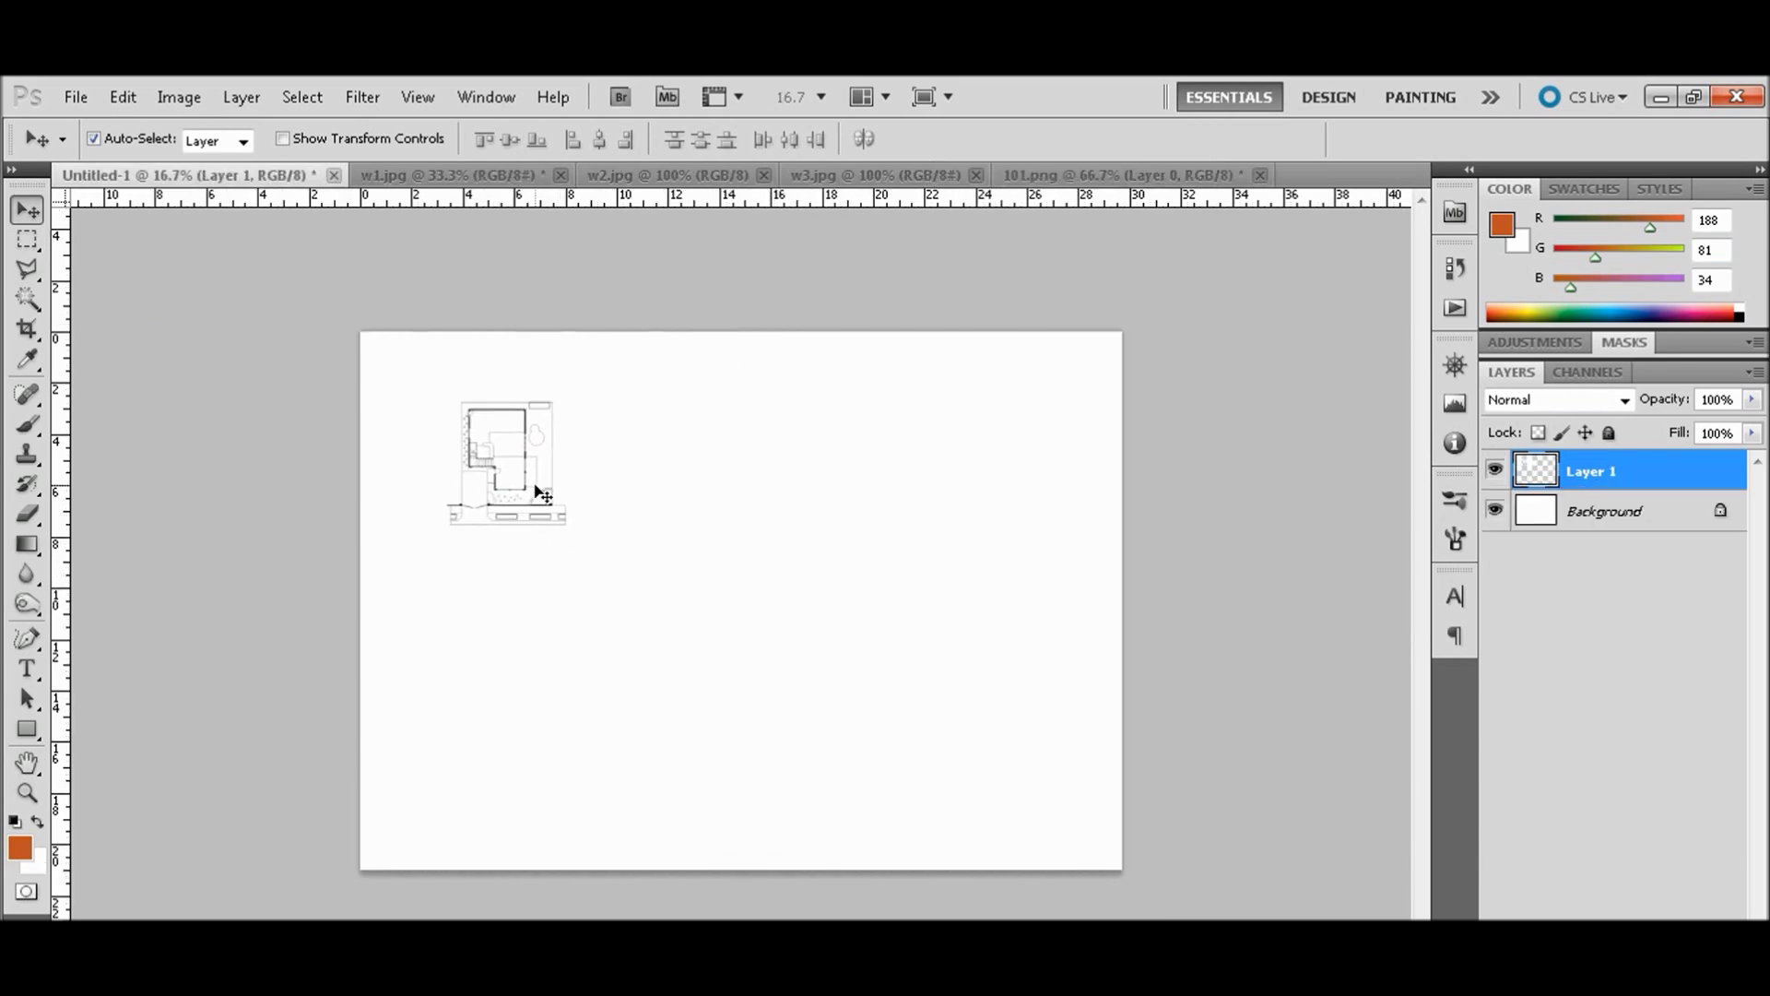
- Scale the floor plan up with Free Transform, then move it and nudge it into place with the arrow keys
{"action": "key", "text": "ctrl+t"}
{"action": "left_click_drag", "start_coordinate": [661, 532], "coordinate": [1292, 883]}
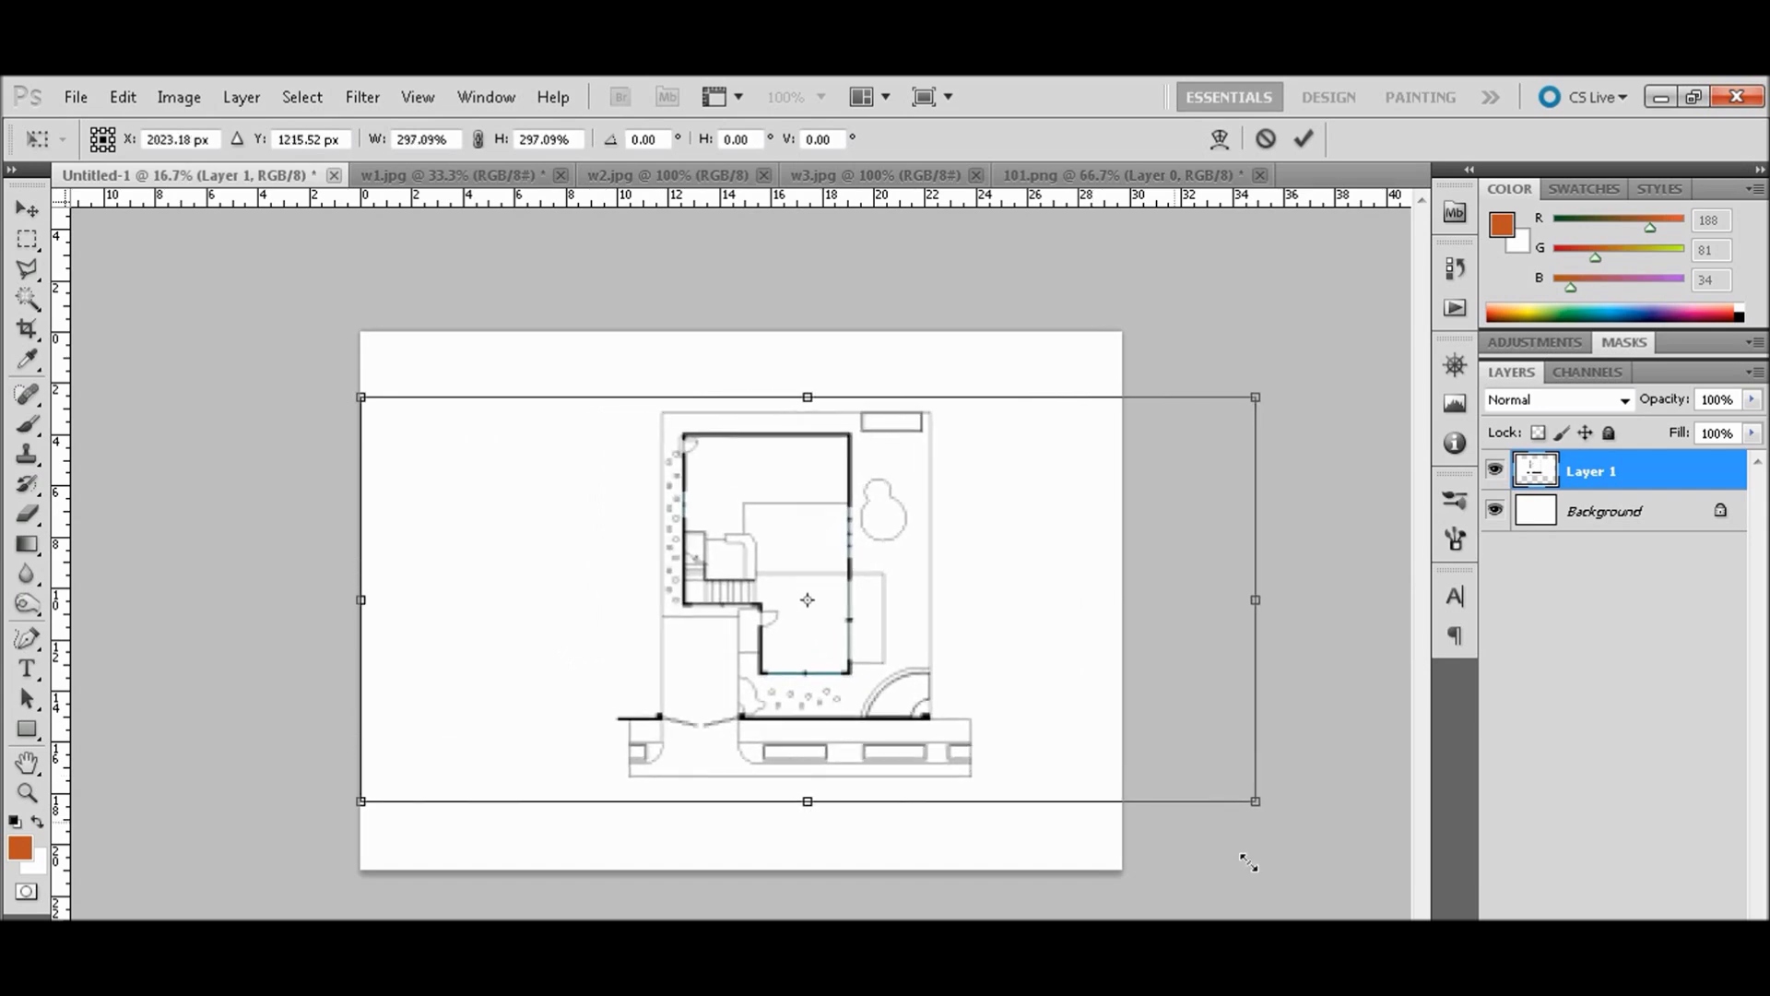
{"action": "key", "text": "Return"}
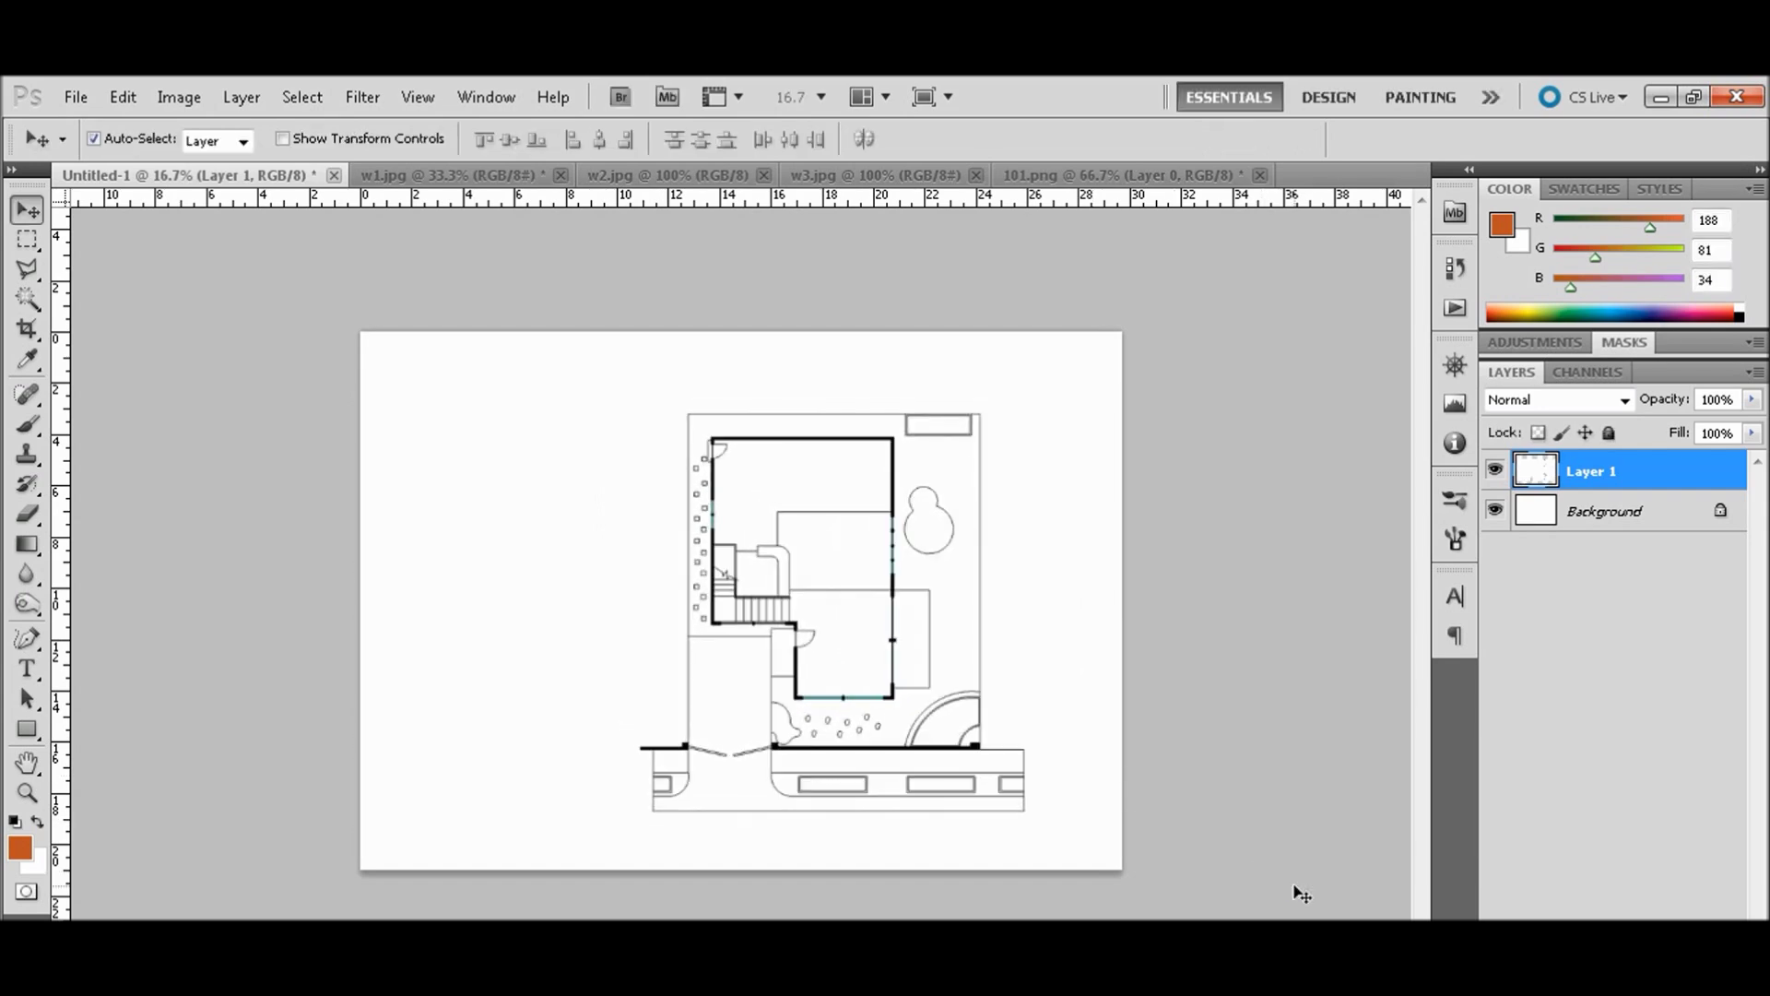
{"action": "mouse_move", "coordinate": [966, 724]}
{"action": "left_mouse_down"}
{"action": "mouse_move", "coordinate": [898, 677]}
{"action": "mouse_move", "coordinate": [859, 686]}
{"action": "left_mouse_up"}
{"action": "left_click_drag", "start_coordinate": [851, 481], "coordinate": [831, 483]}
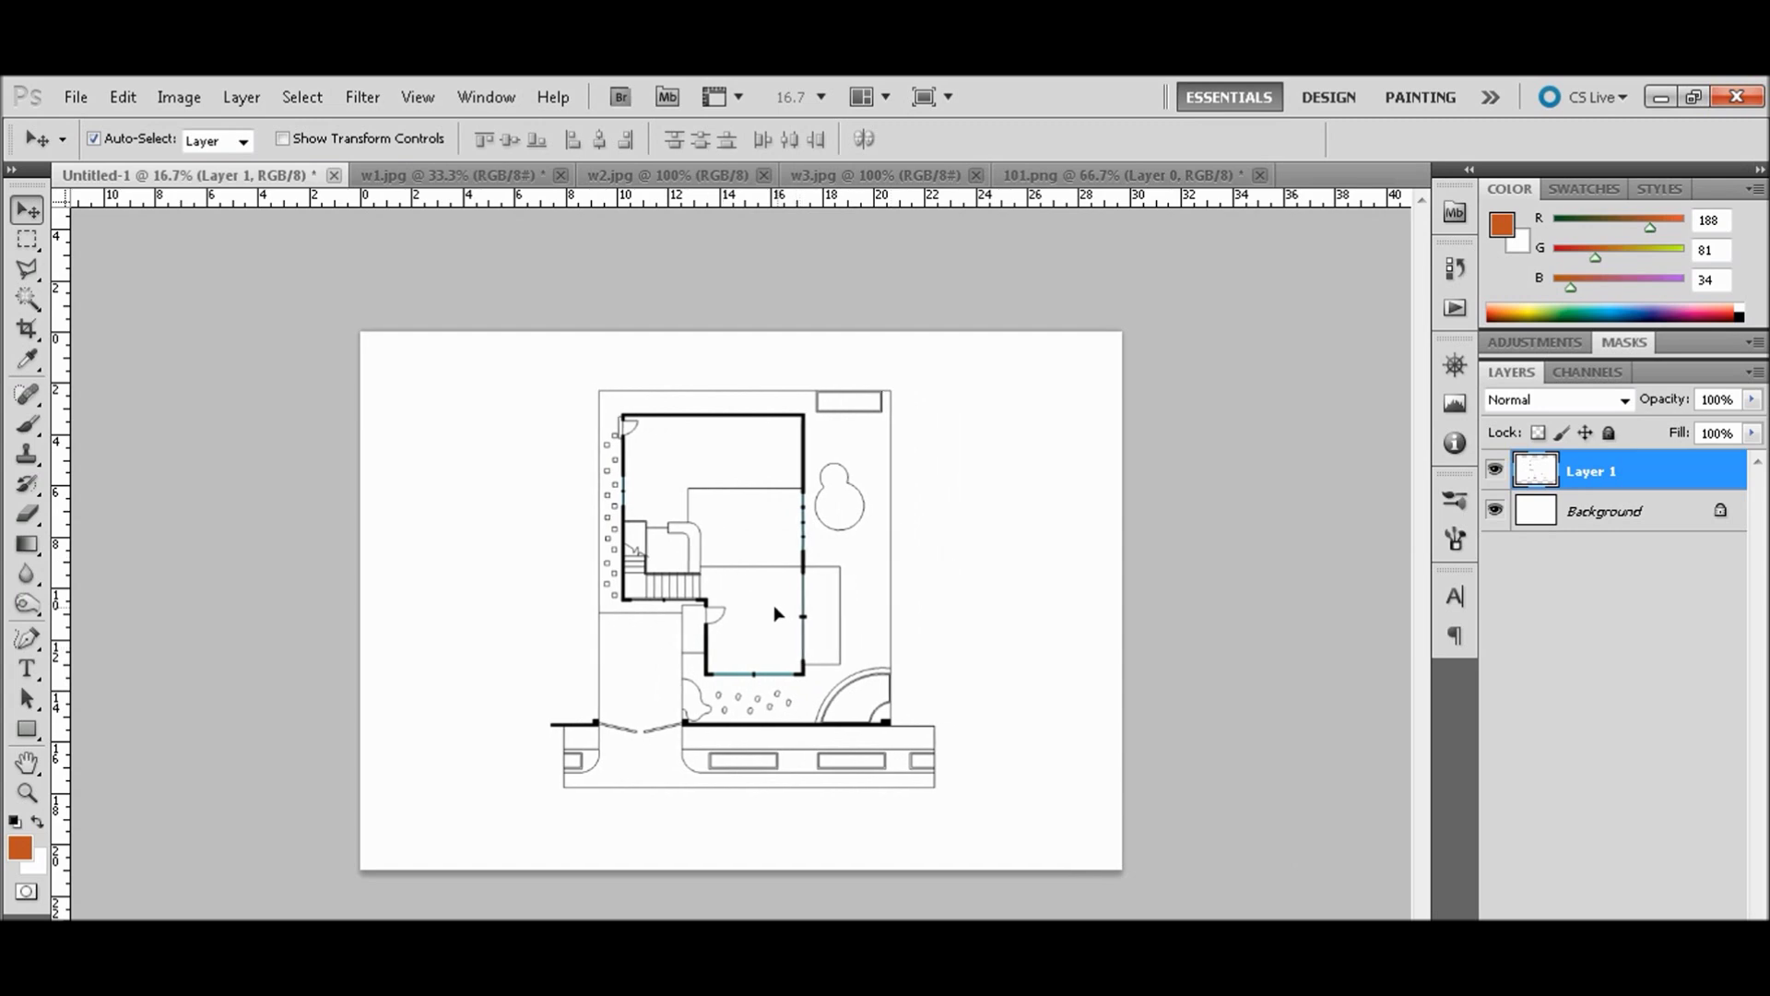
{"action": "key", "text": "Left"}
{"action": "key", "text": "Up"}
{"action": "key", "text": "Left"}
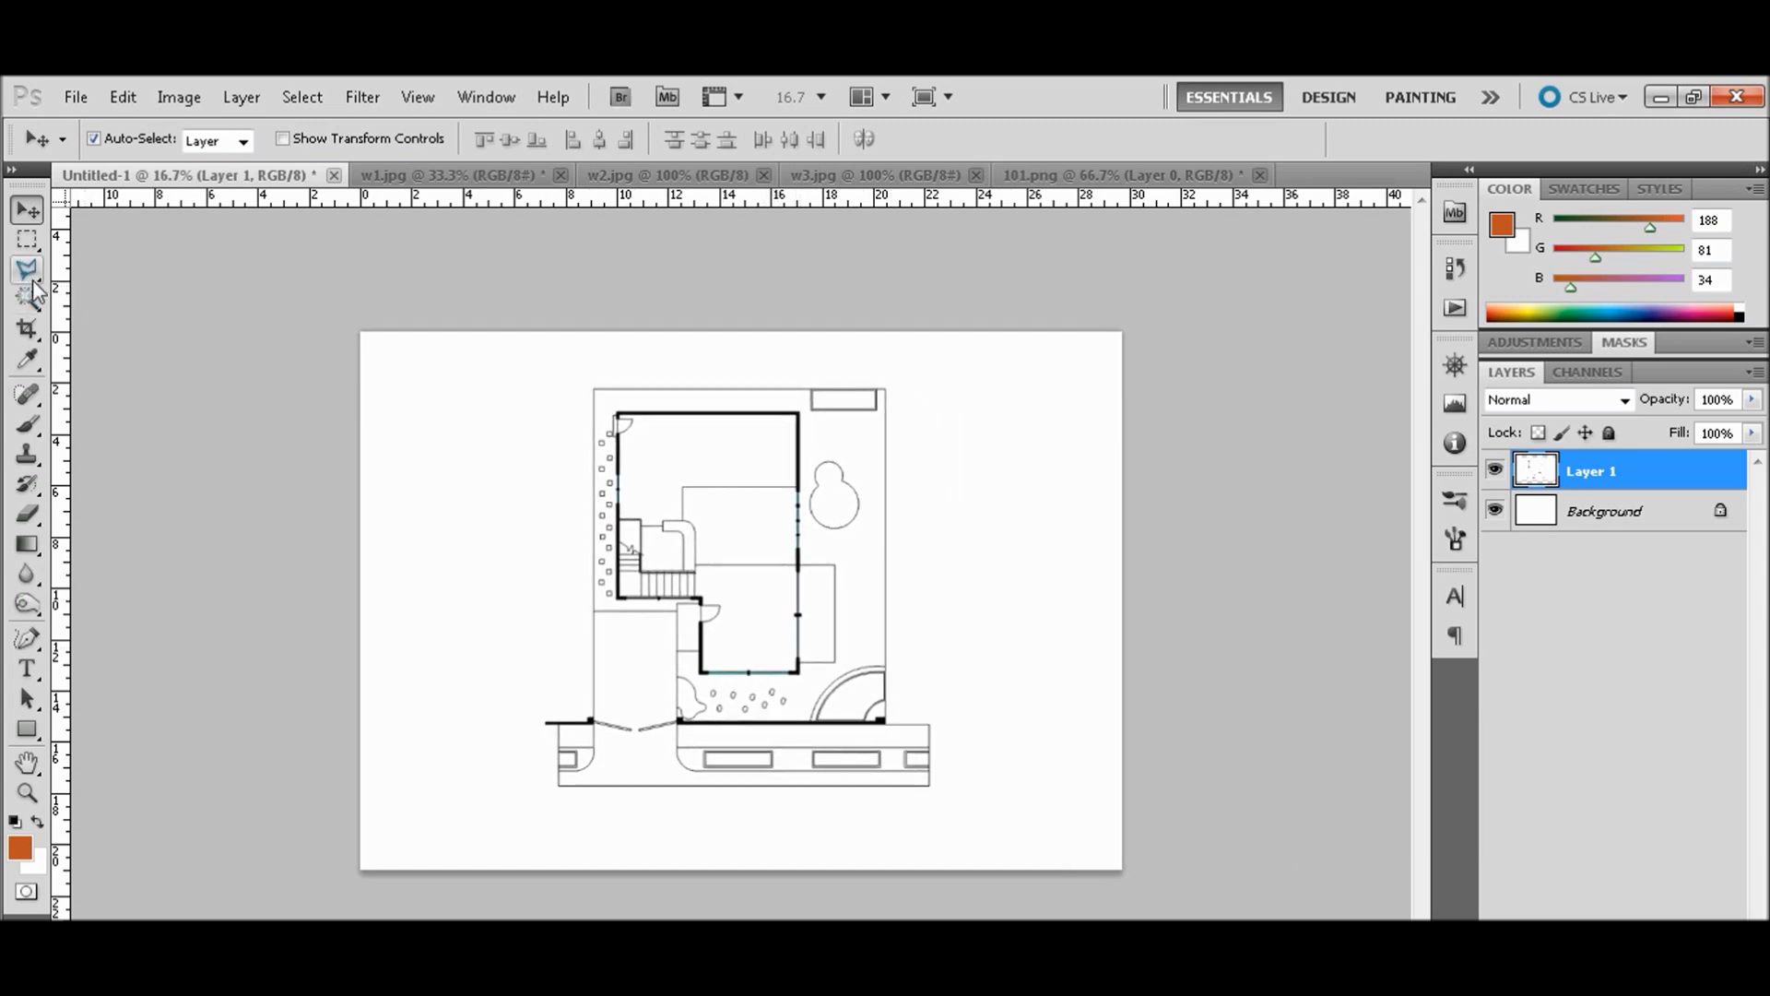
- Draw a canvas-sized rectangle filled with RGB 0,0,0 and move Layer 1 above Shape 1
{"action": "left_click", "coordinate": [31, 729]}
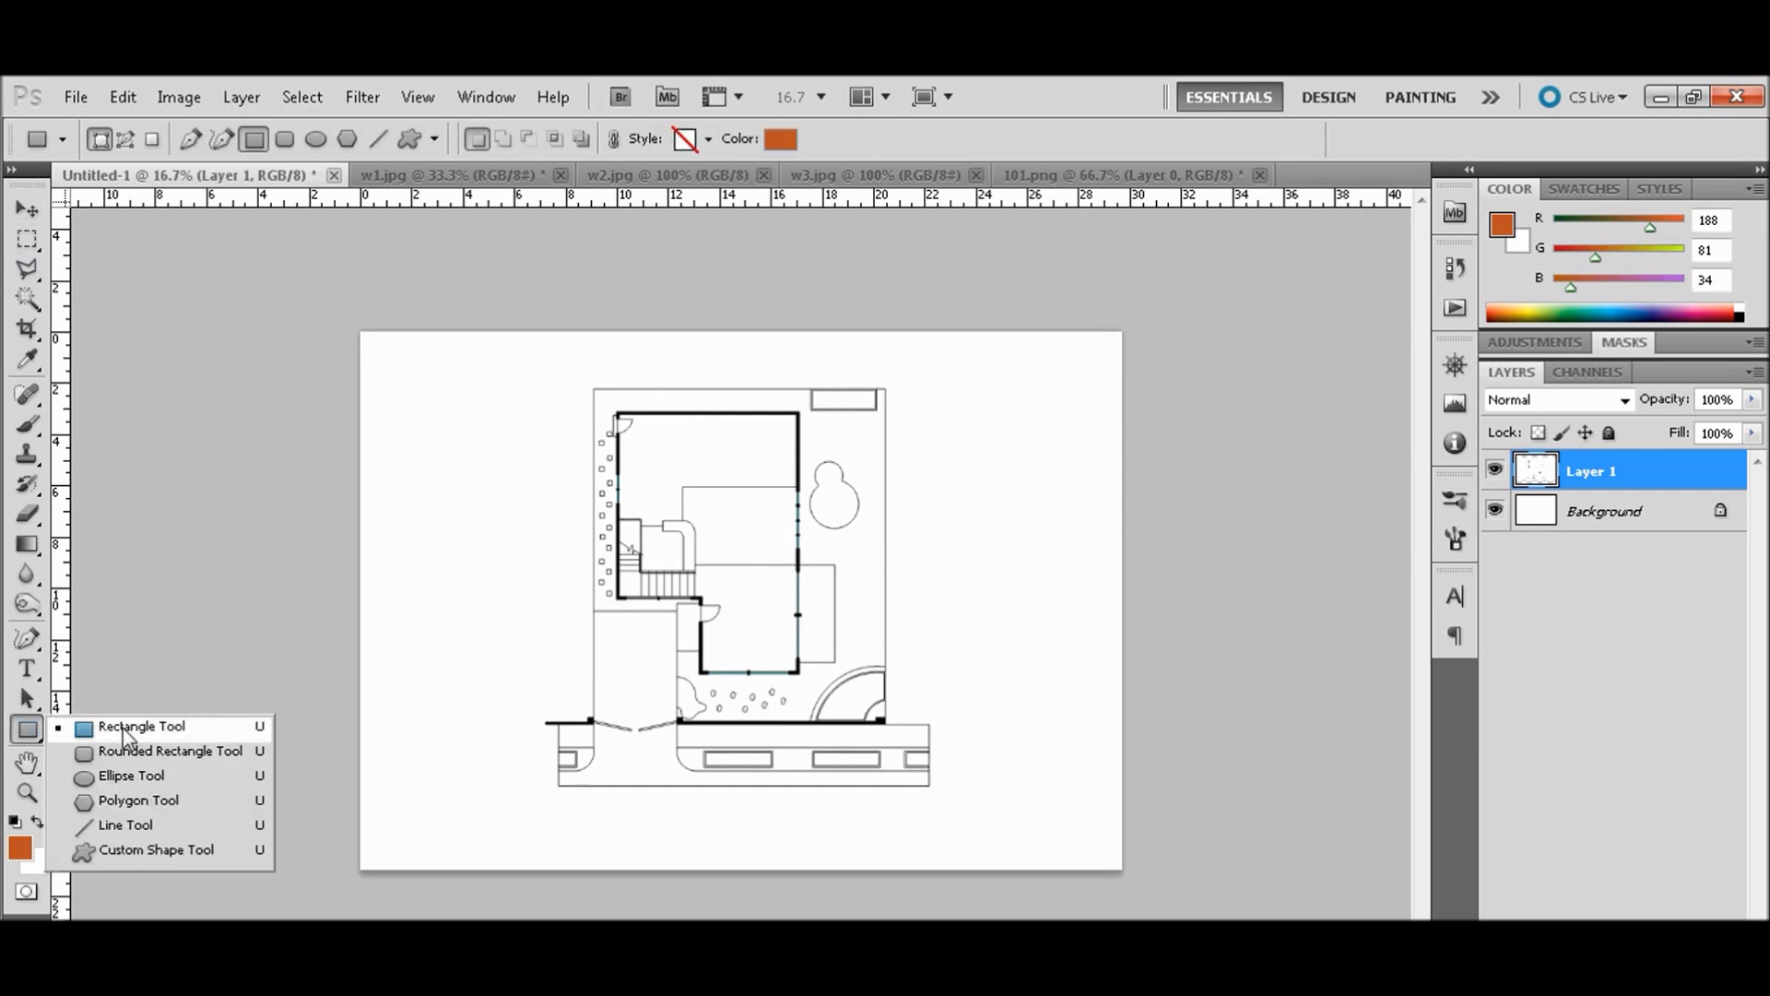
{"action": "left_click", "coordinate": [167, 748]}
{"action": "left_click_drag", "start_coordinate": [279, 307], "coordinate": [1285, 921]}
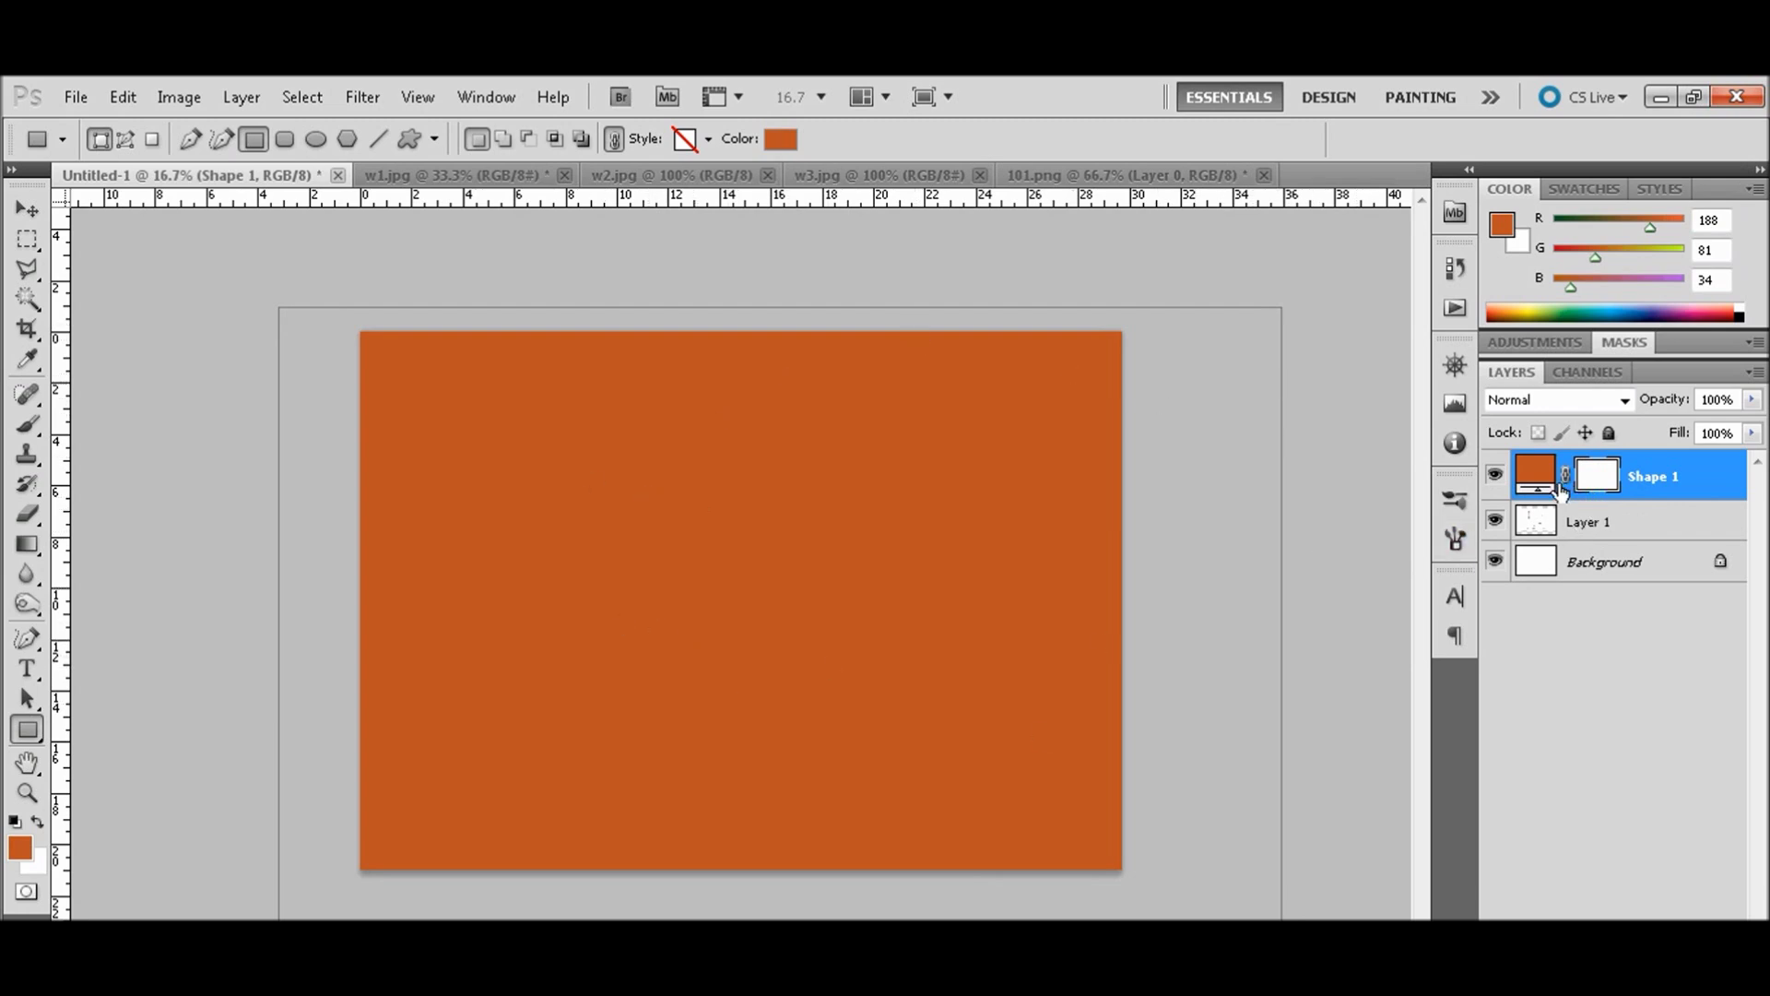
{"action": "double_click", "coordinate": [1536, 476]}
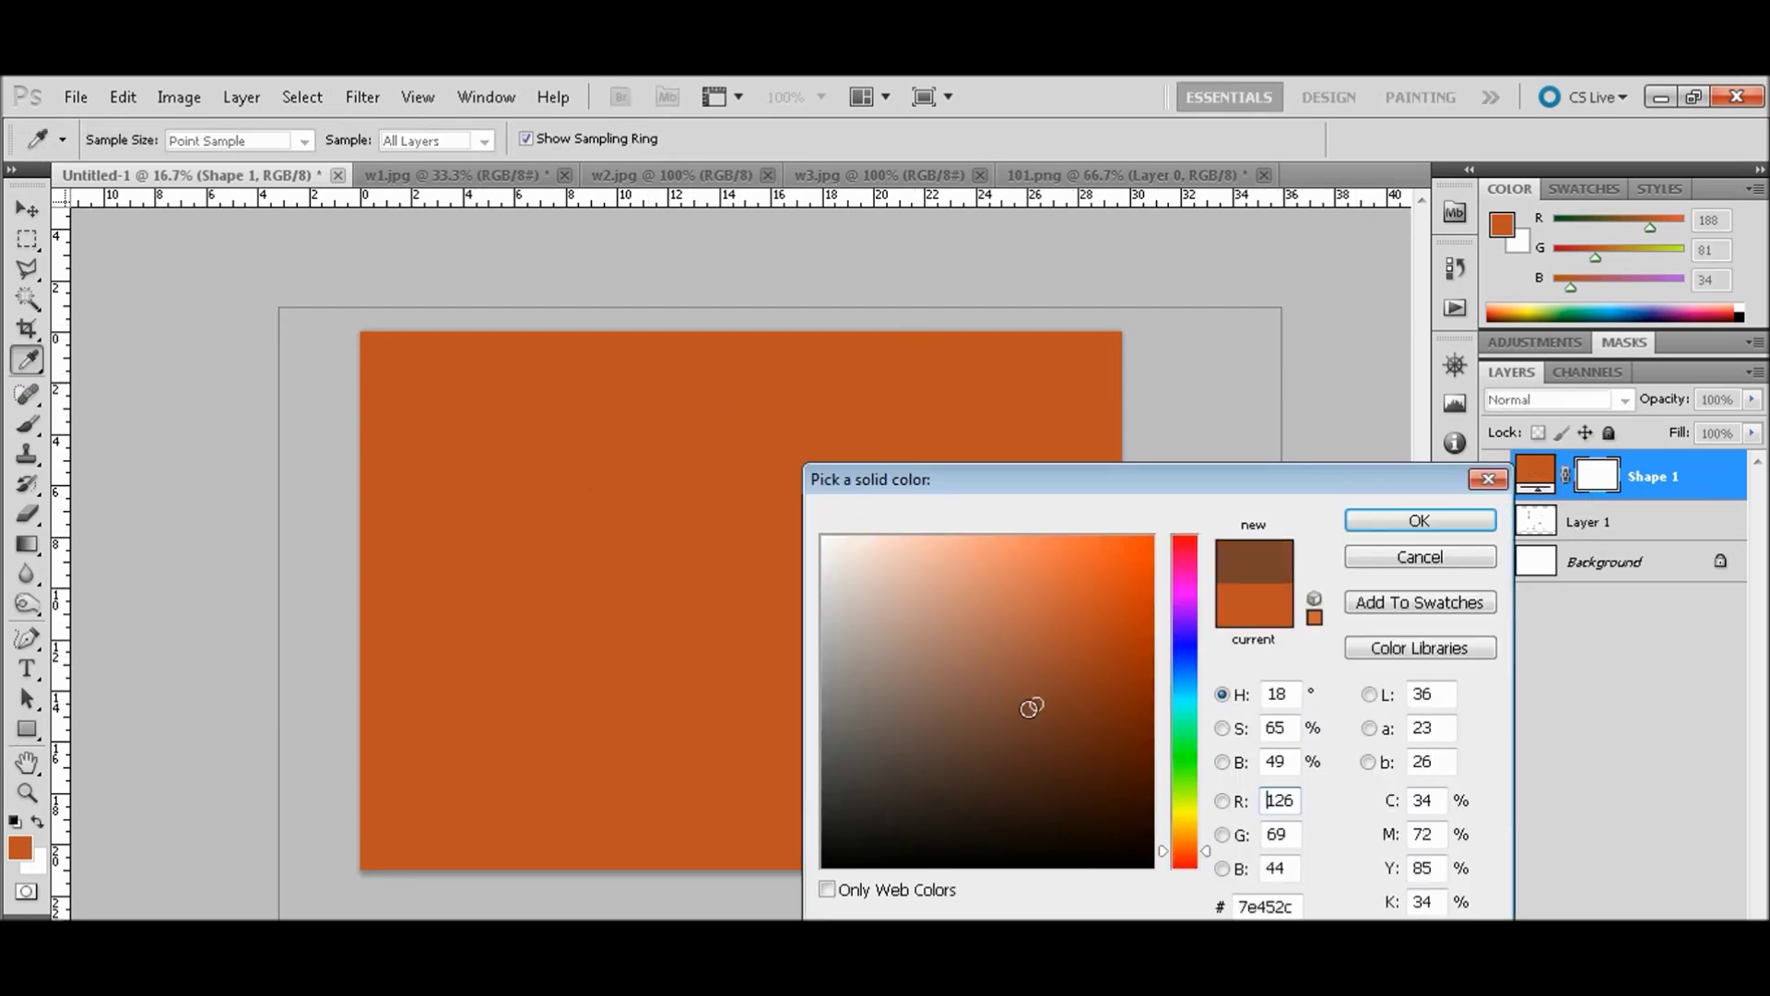
{"action": "type", "text": "0"}
{"action": "key", "text": "Tab"}
{"action": "type", "text": "0"}
{"action": "key", "text": "Tab"}
{"action": "type", "text": "0"}
{"action": "left_click", "coordinate": [1420, 522]}
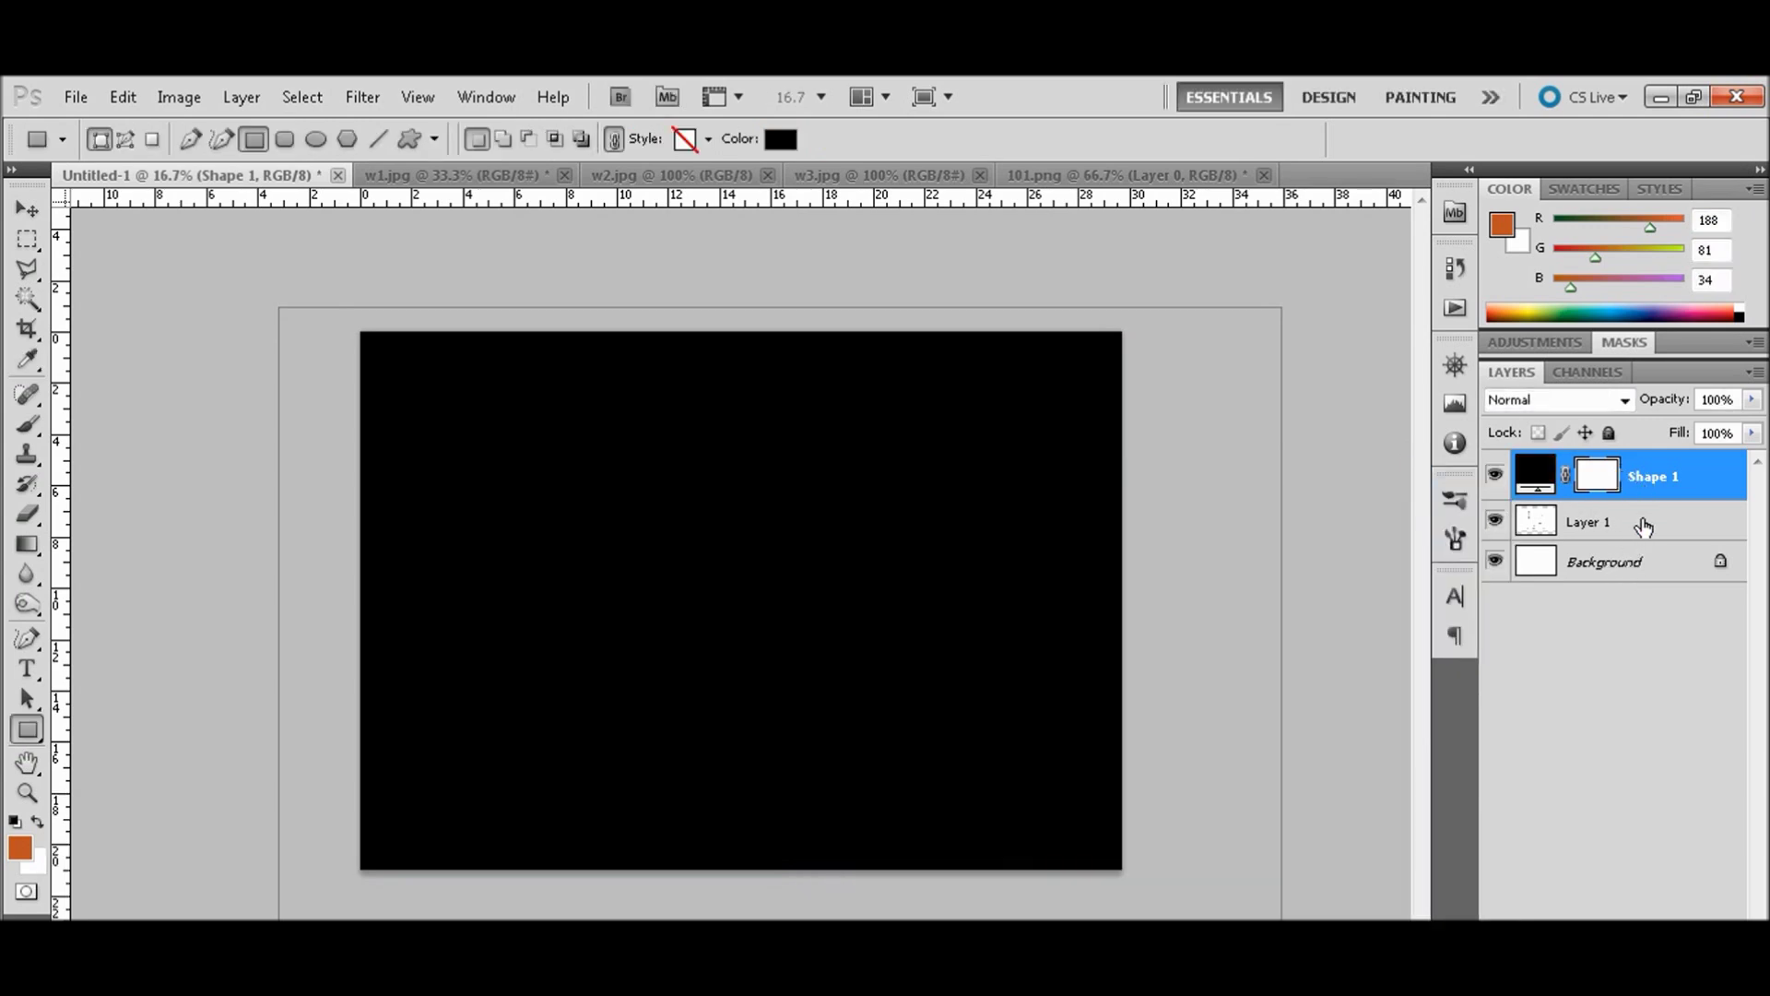
{"action": "left_click_drag", "start_coordinate": [1644, 524], "coordinate": [1590, 460]}
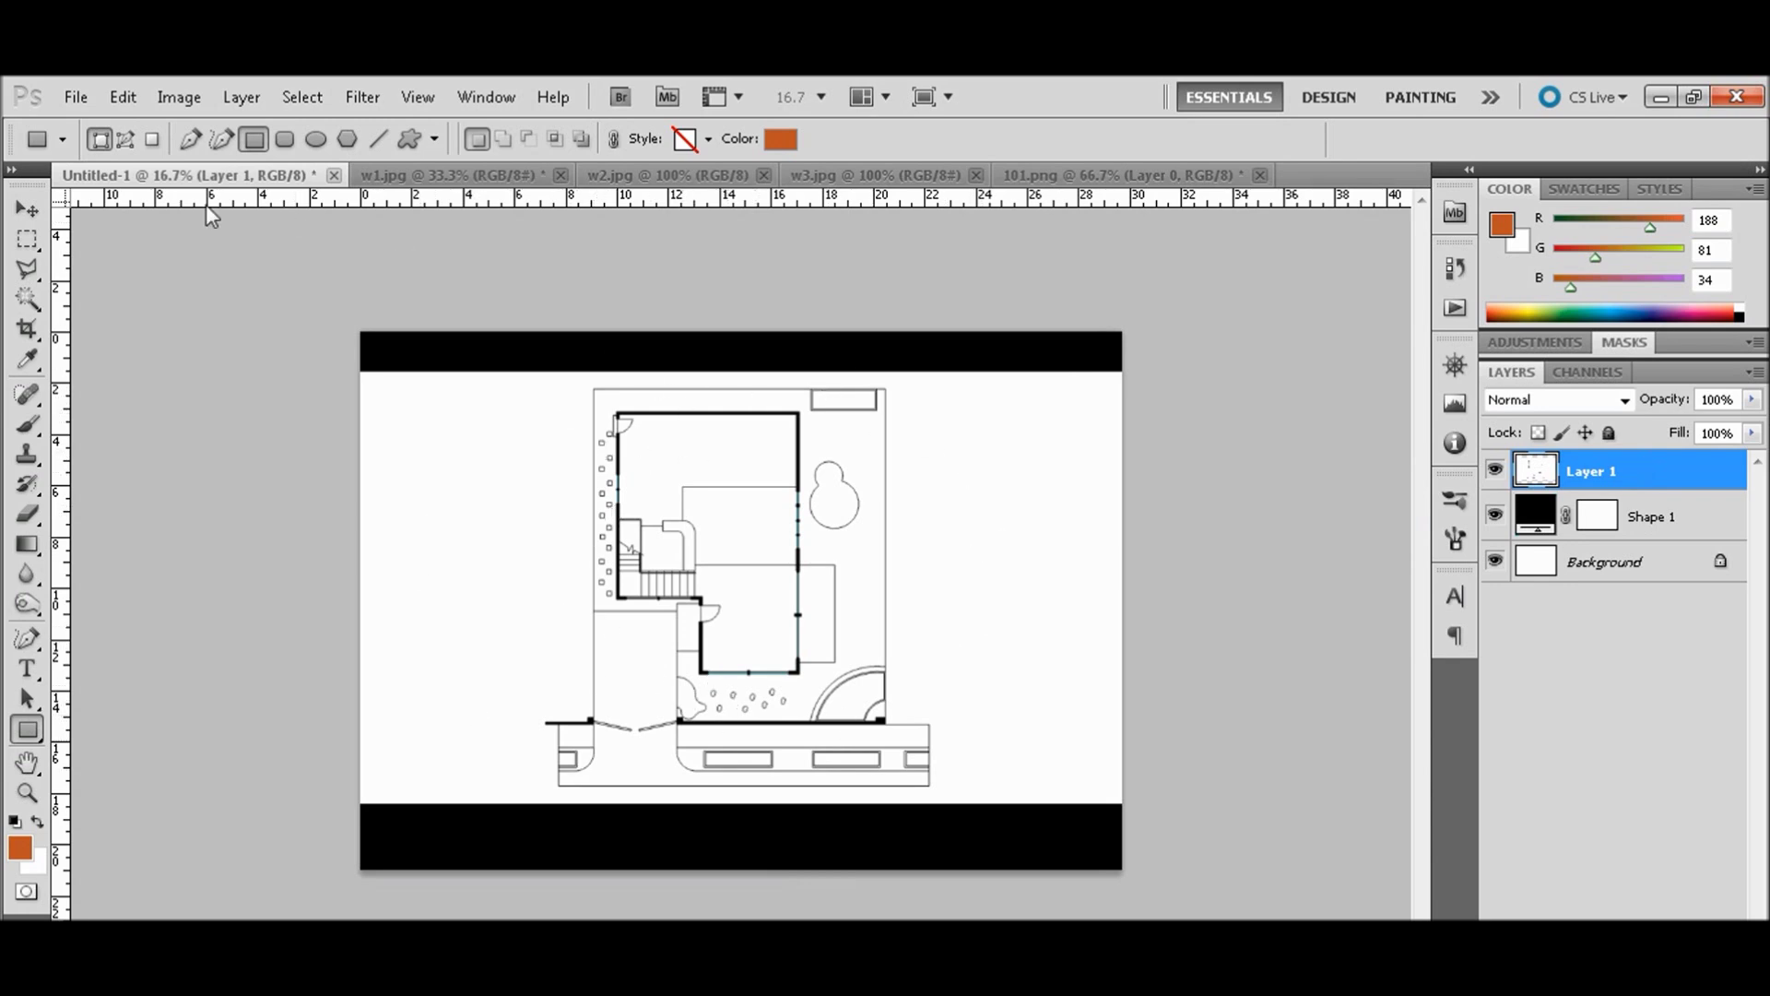
- Select the white surroundings by colour, fill them black, and shift the plan right
{"action": "left_click", "coordinate": [32, 300]}
{"action": "right_click", "coordinate": [30, 299]}
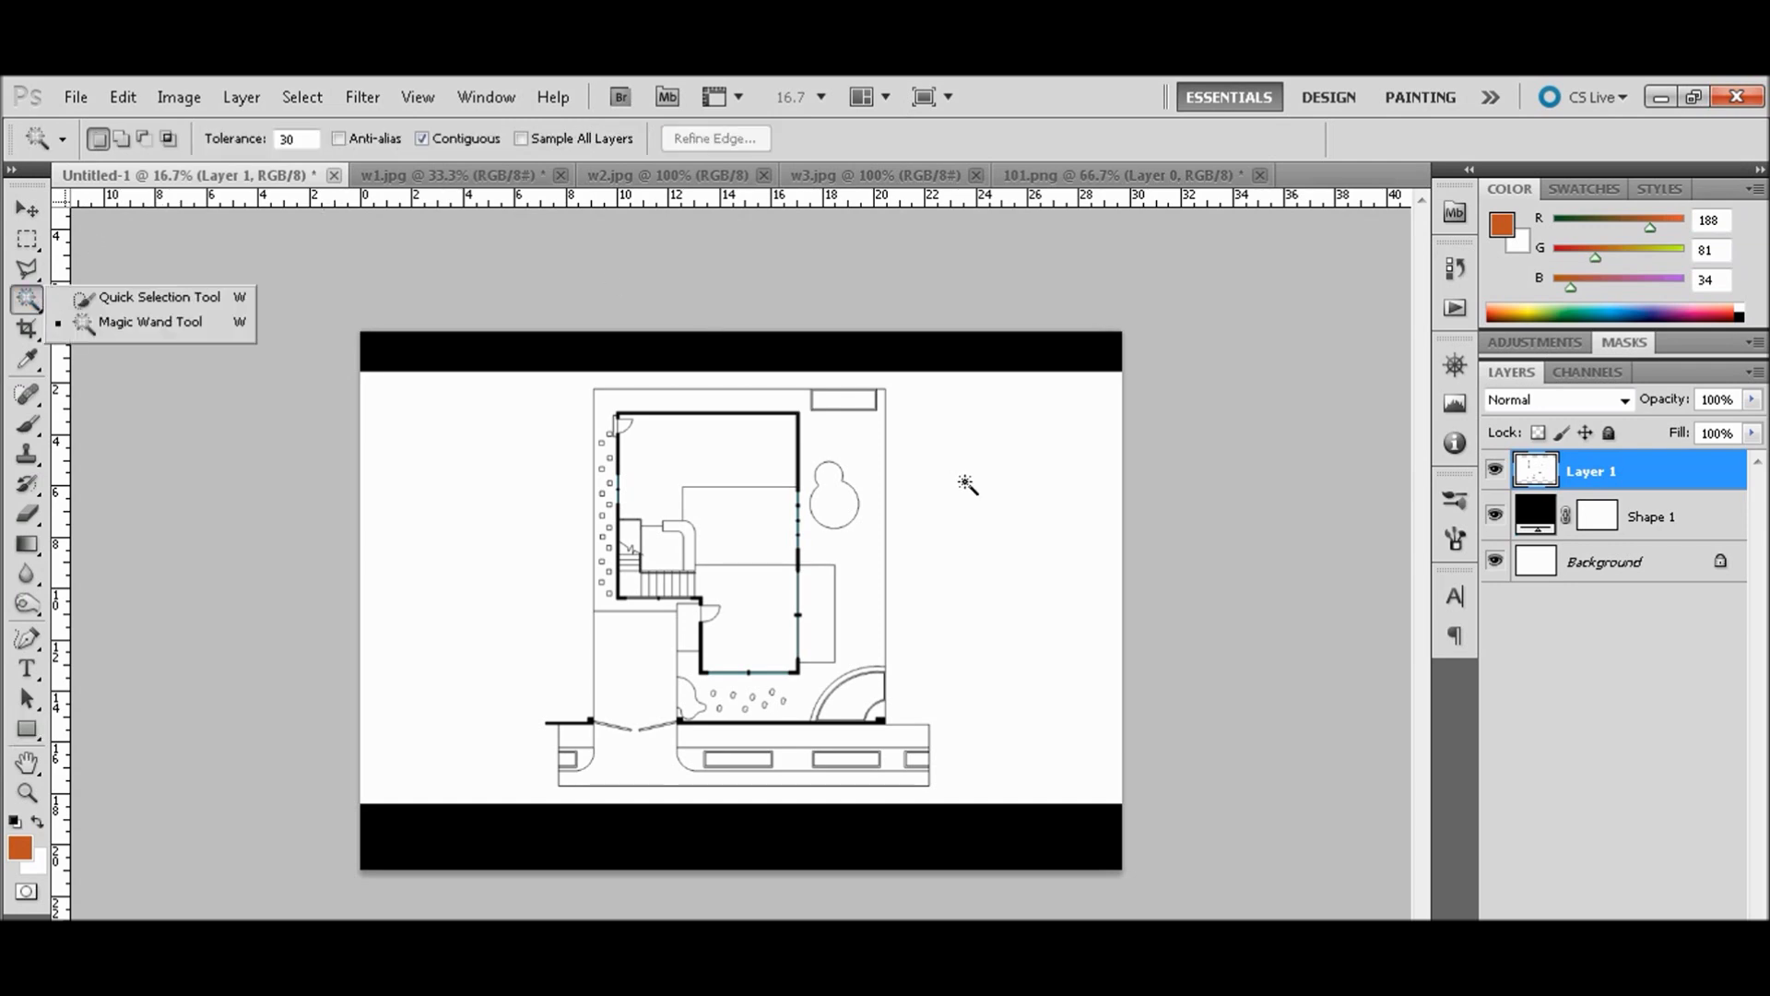
{"action": "left_click", "coordinate": [541, 283]}
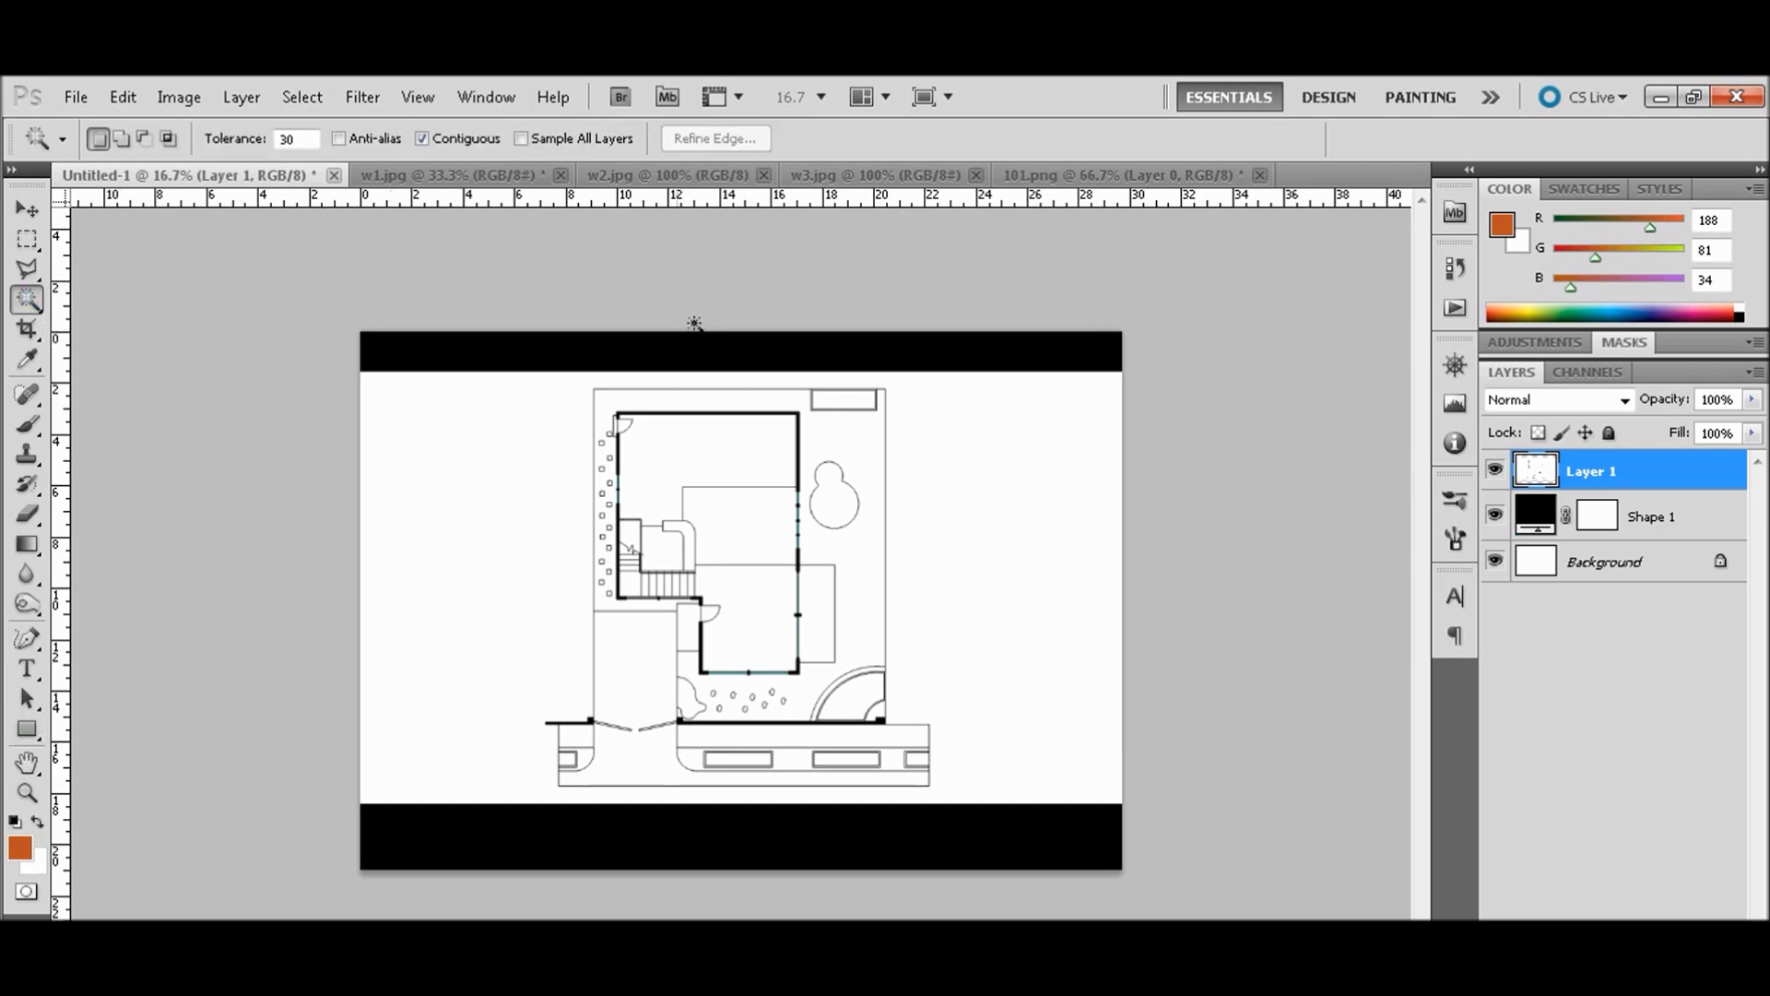
{"action": "left_click", "coordinate": [1026, 486]}
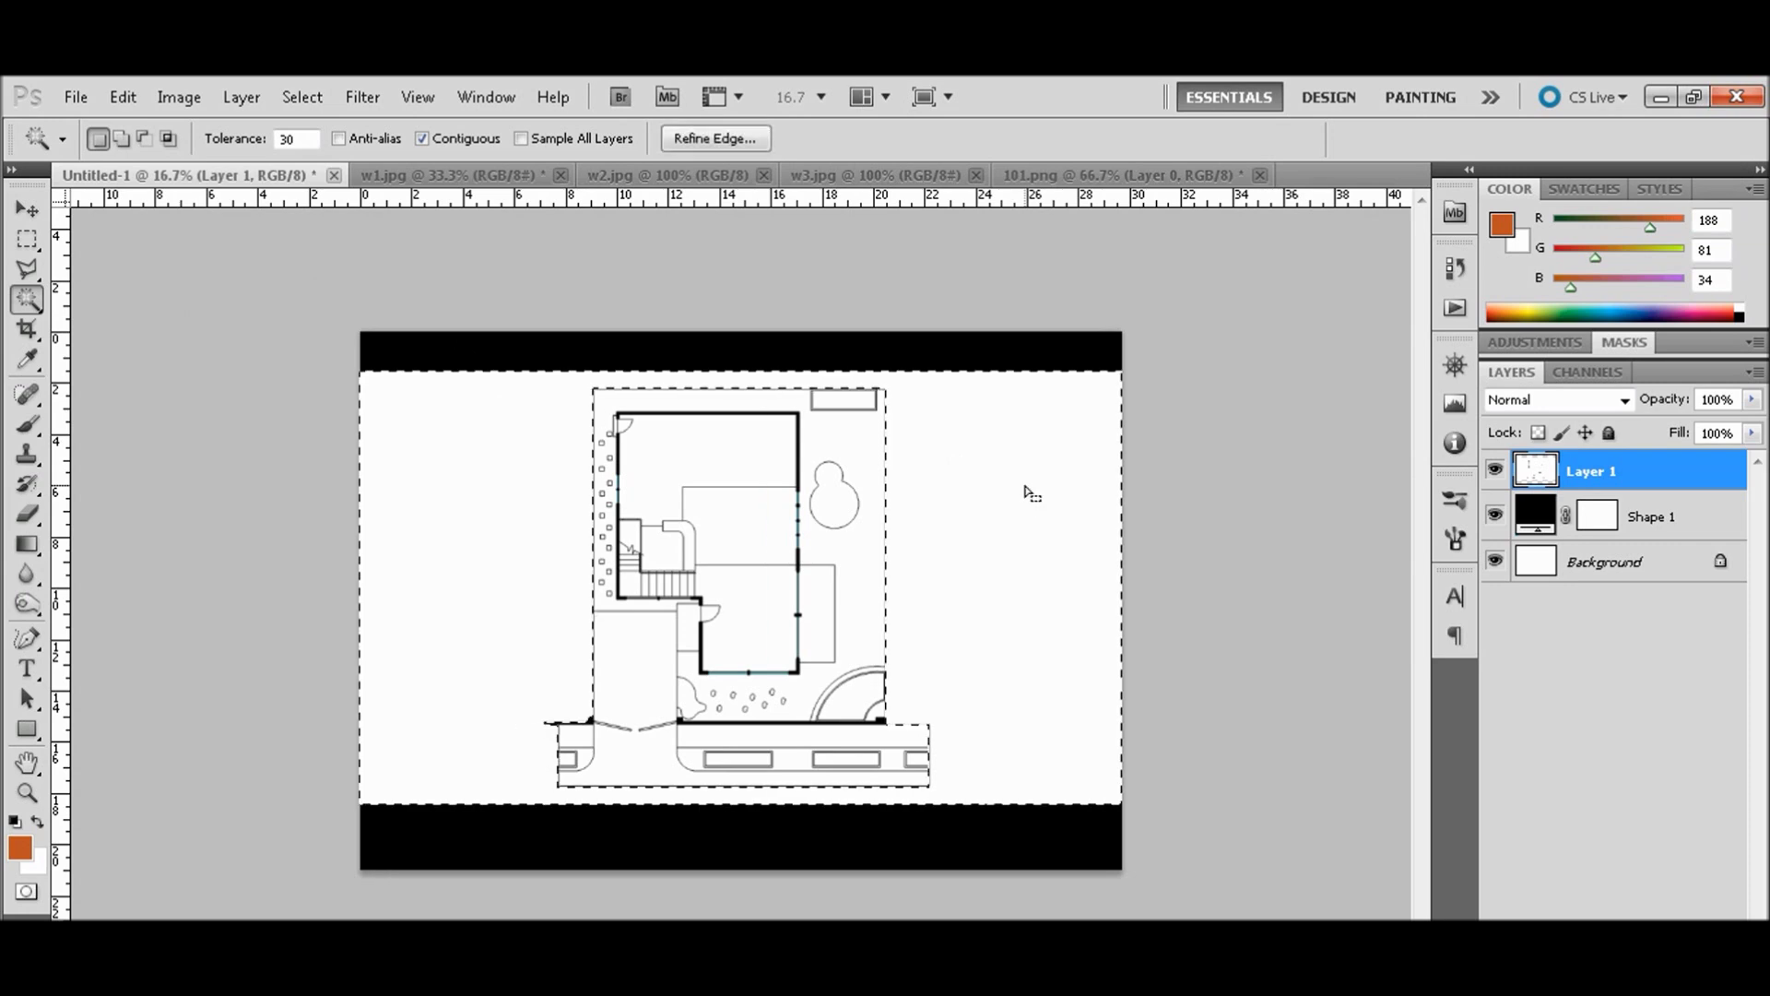
{"action": "key", "text": "alt+BackSpace"}
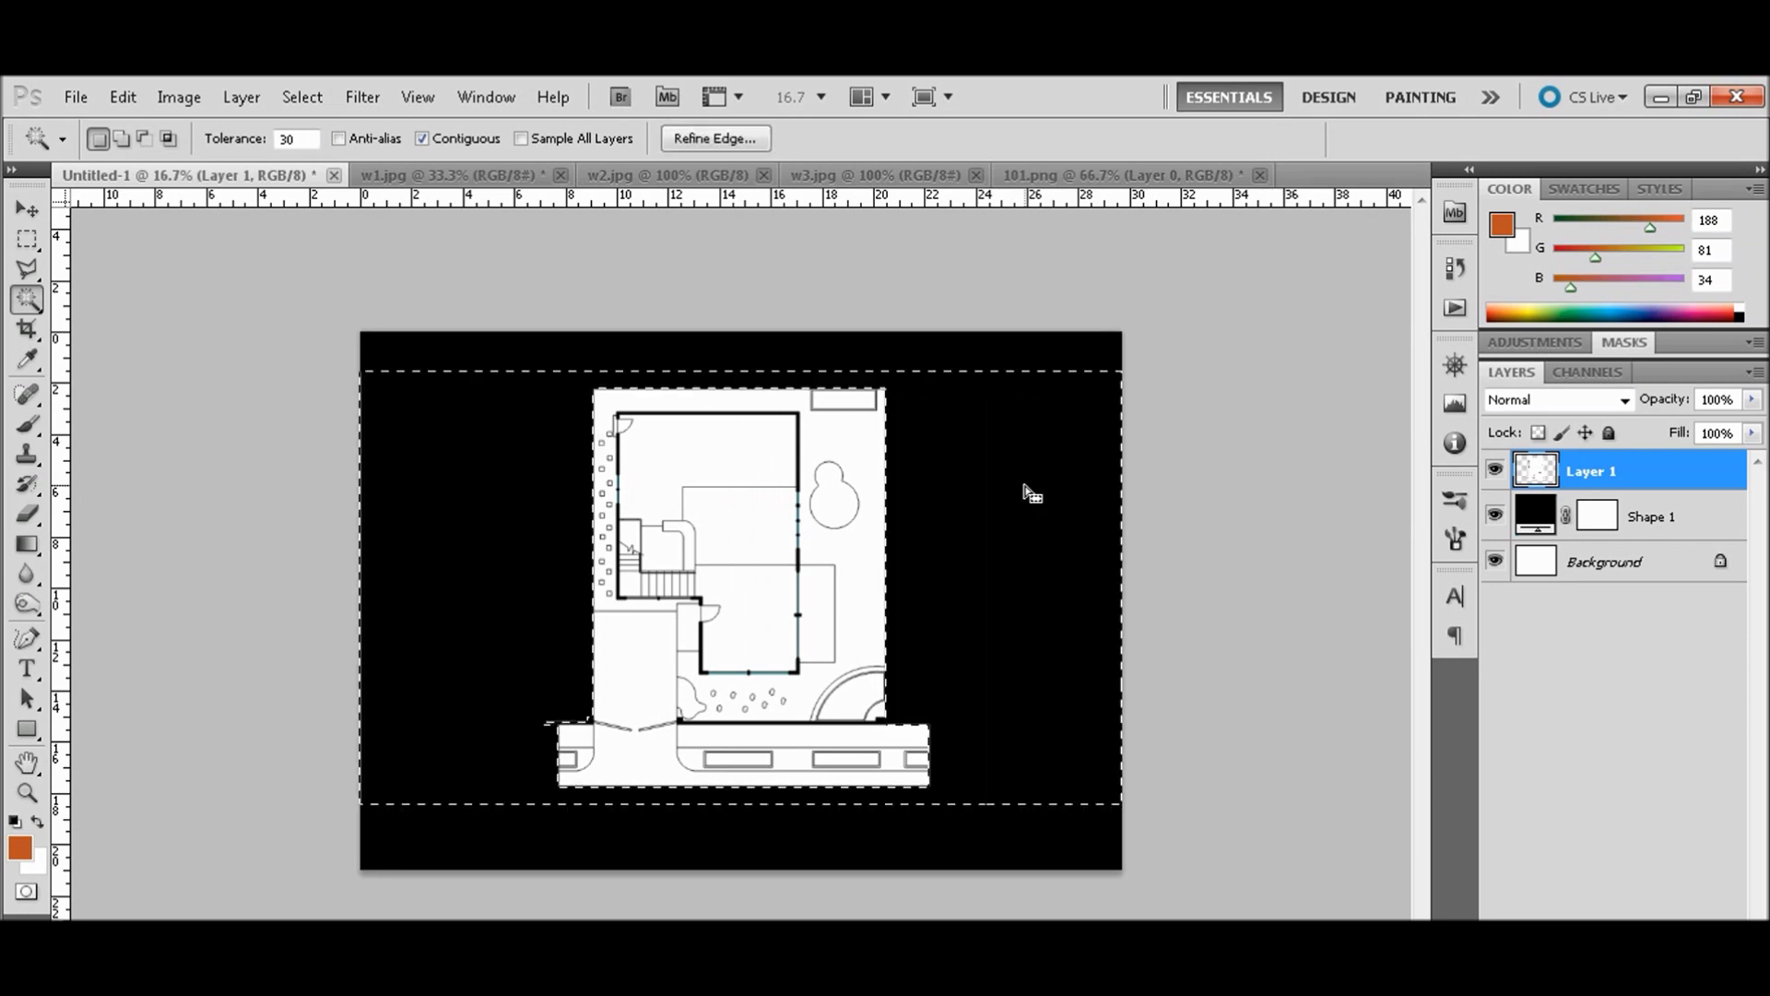
{"action": "key", "text": "ctrl+d"}
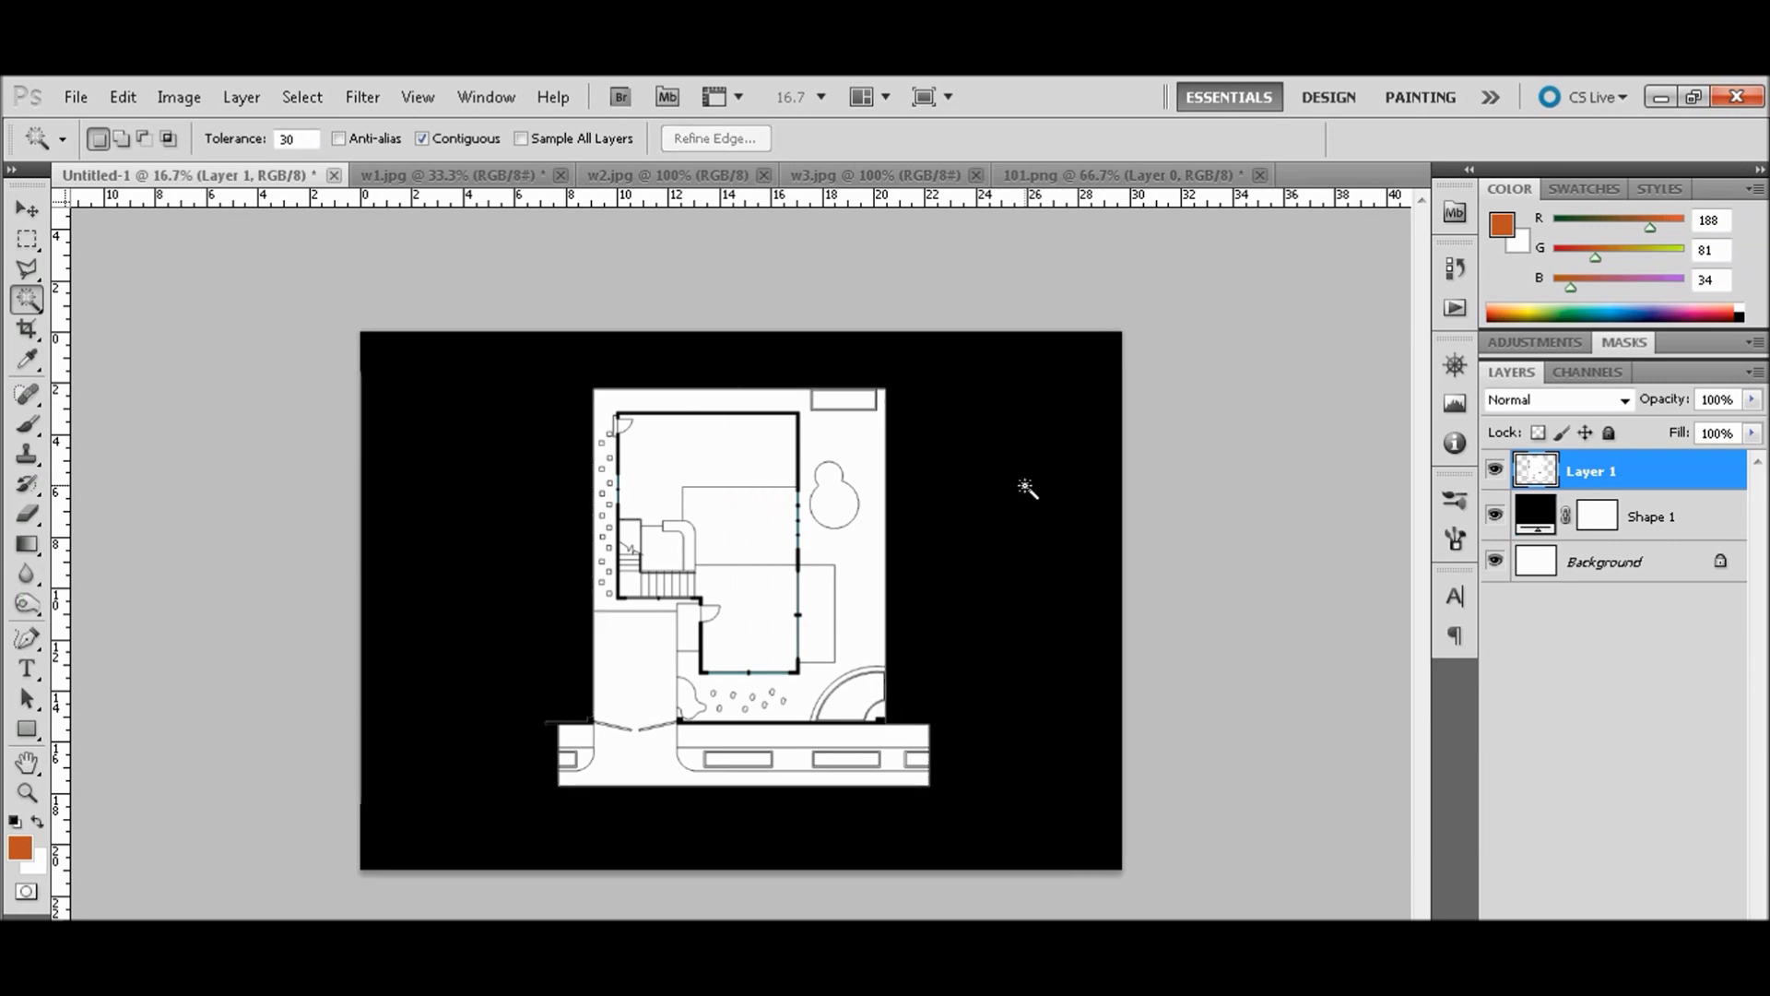
{"action": "key", "text": "v"}
{"action": "left_click_drag", "start_coordinate": [809, 589], "coordinate": [1023, 609]}
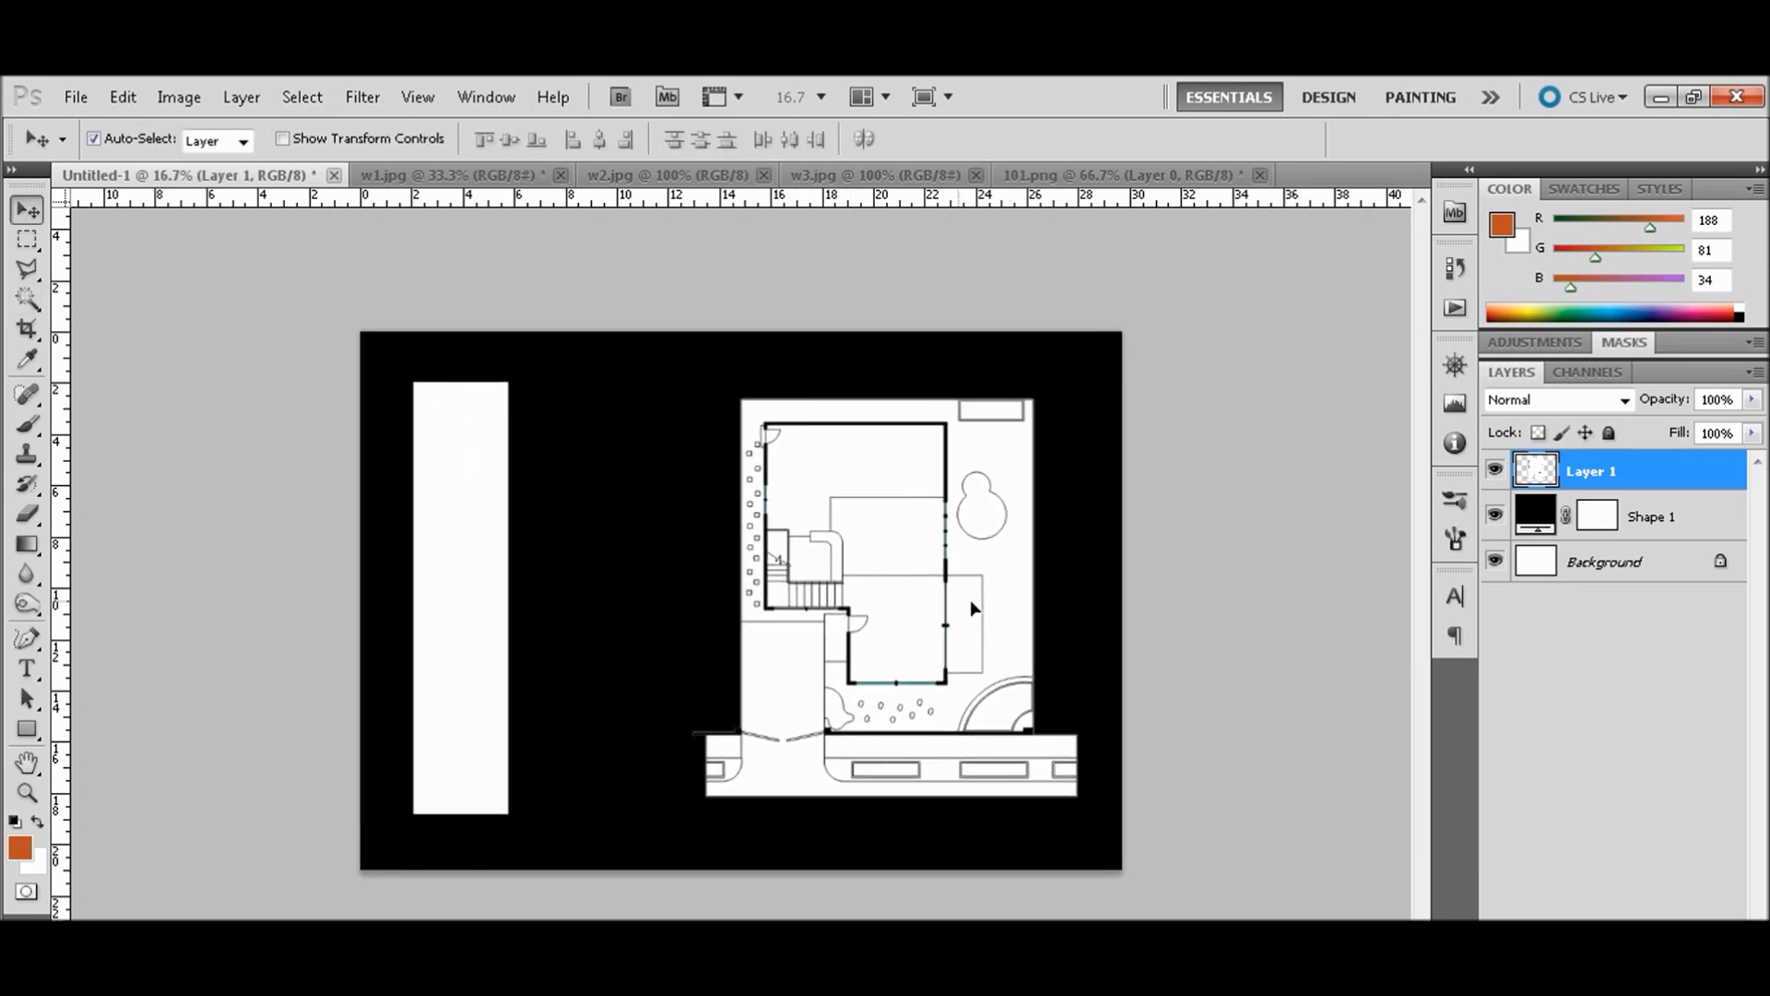
- Delete the white strip on the left and move the plan to the canvas's left side
{"action": "left_click", "coordinate": [28, 242]}
{"action": "left_click_drag", "start_coordinate": [423, 343], "coordinate": [634, 871]}
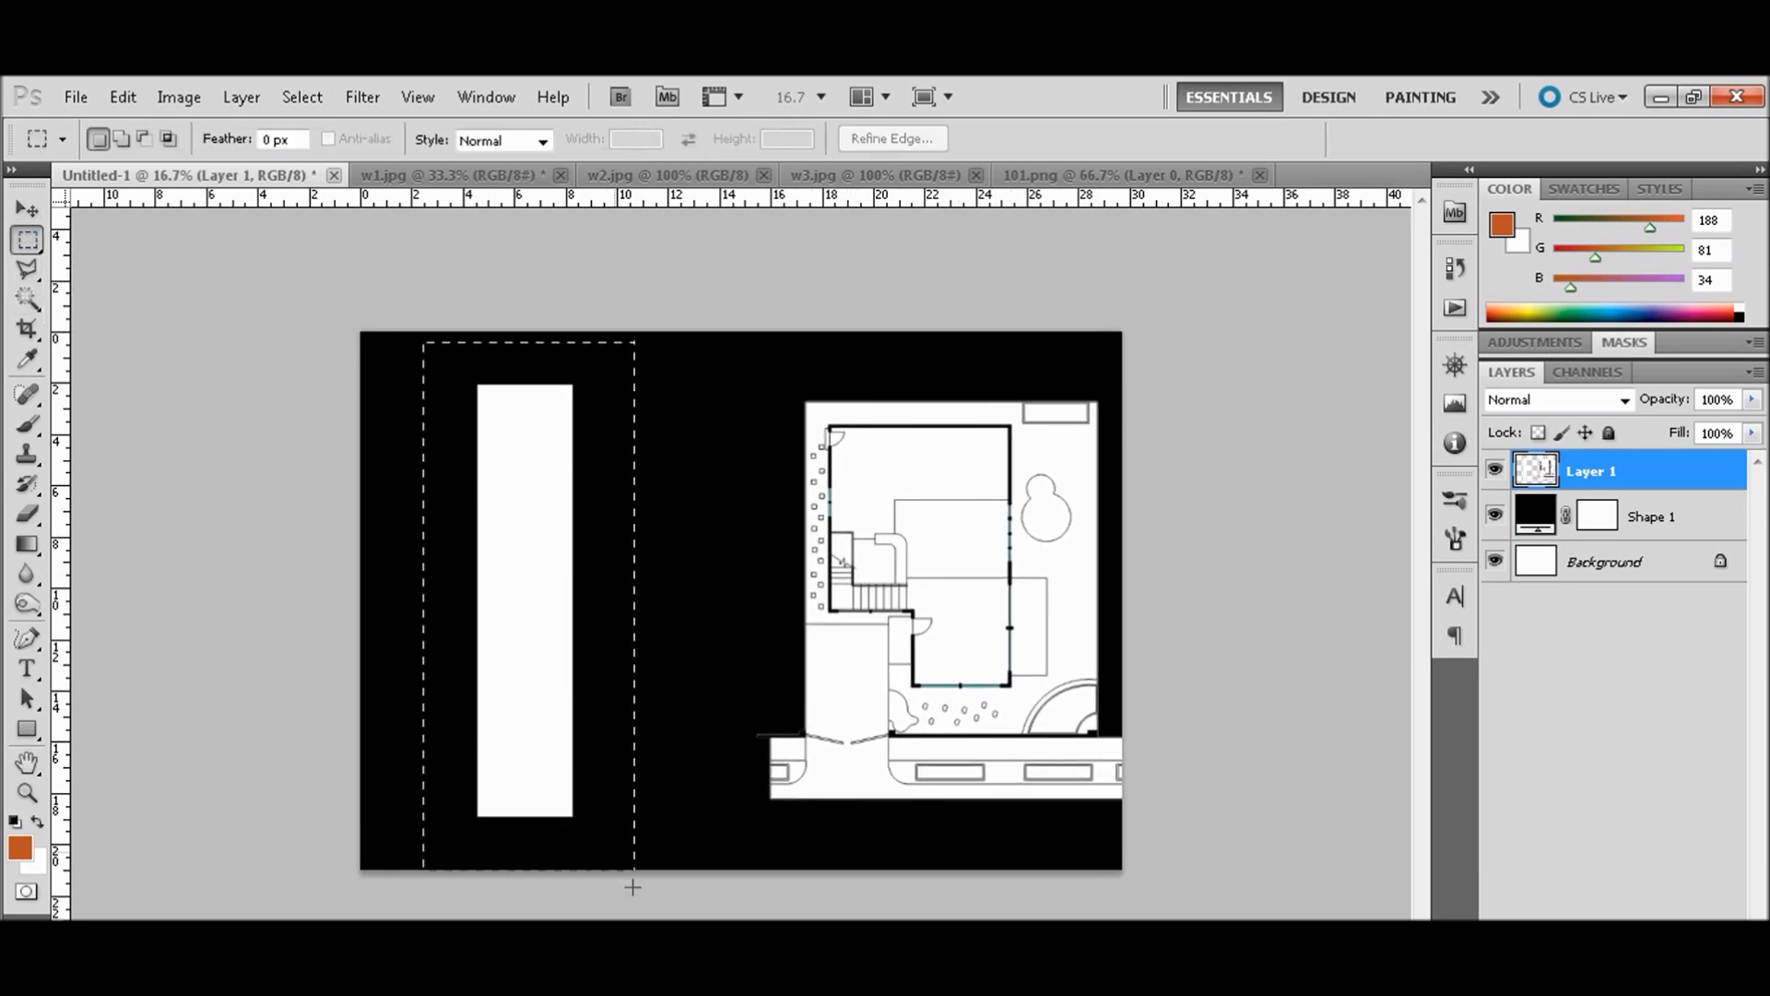
{"action": "key", "text": "Delete"}
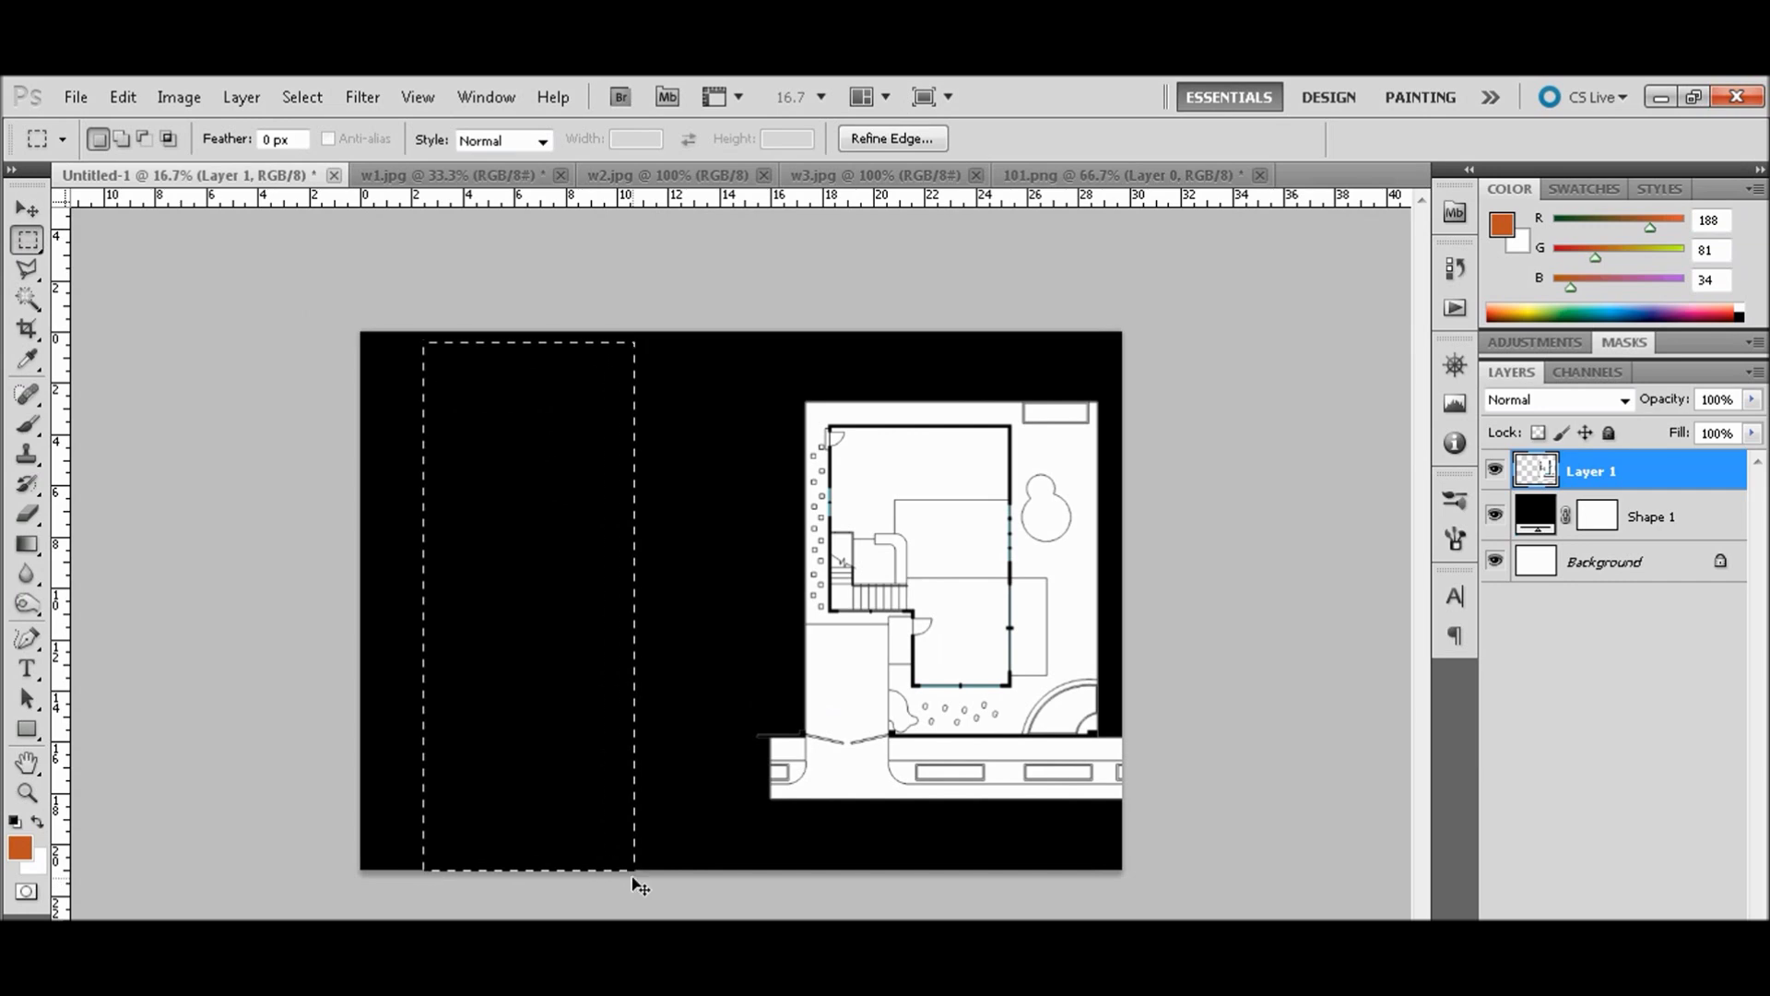
{"action": "key", "text": "ctrl+d"}
{"action": "key", "text": "v"}
{"action": "left_click_drag", "start_coordinate": [1007, 646], "coordinate": [608, 630]}
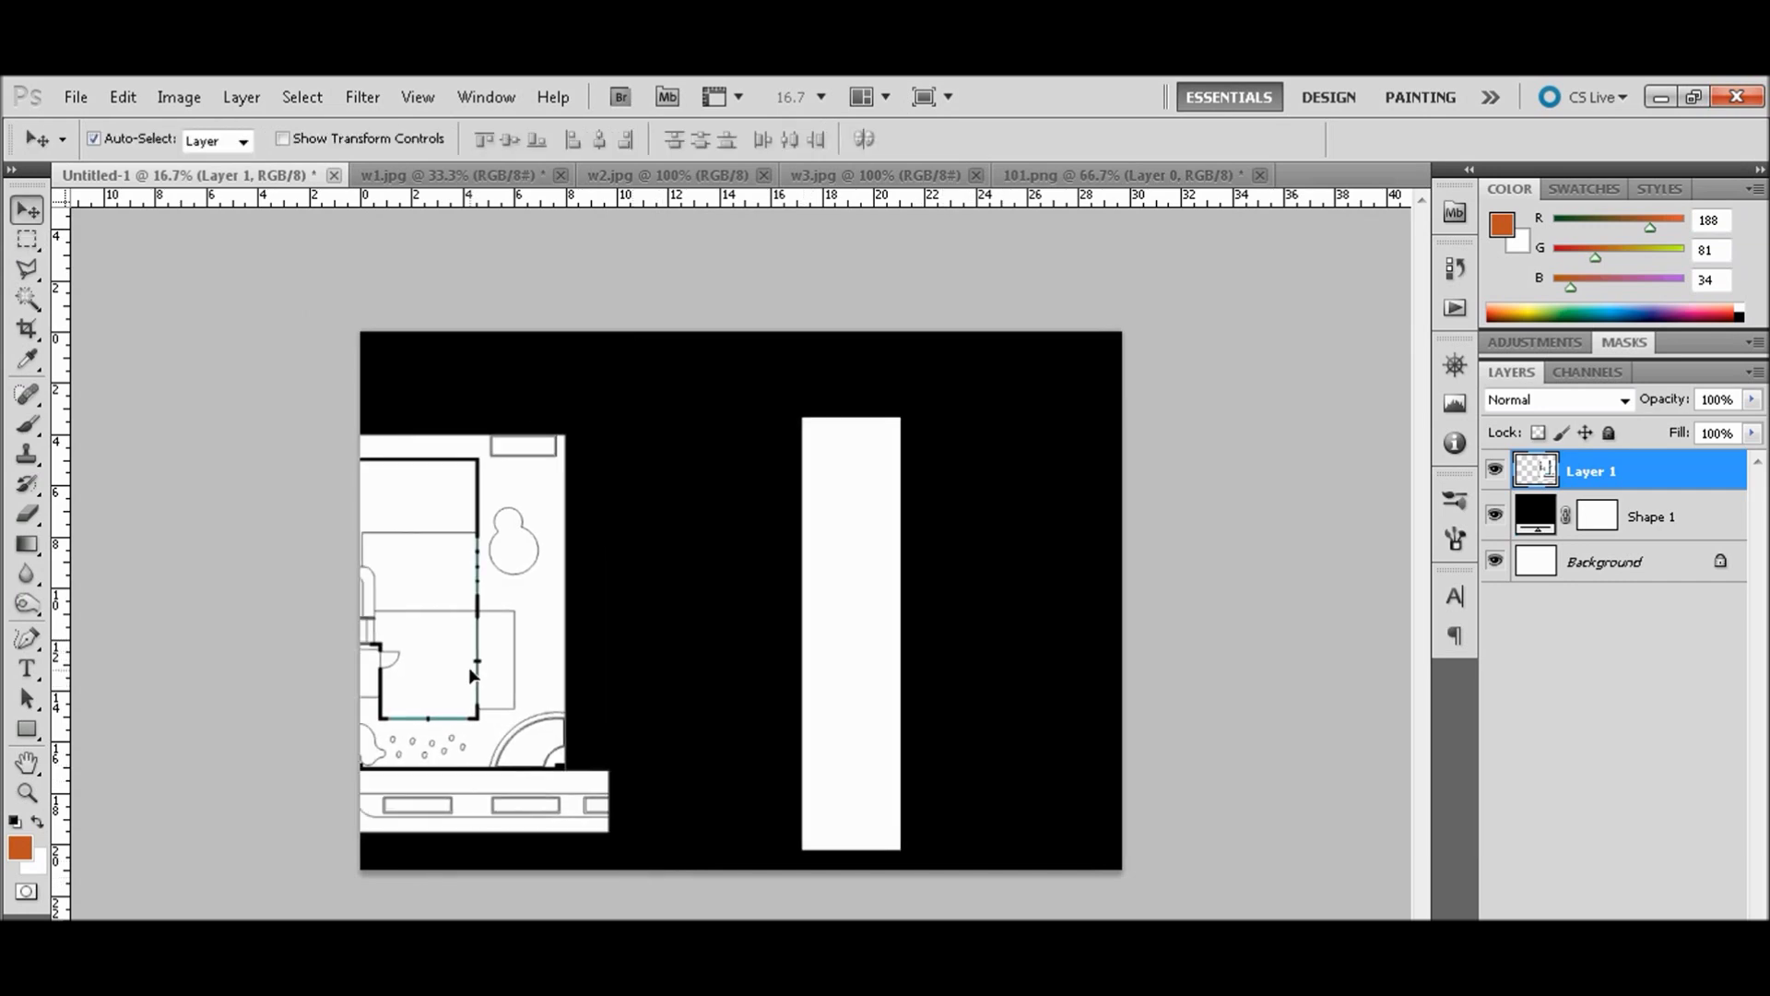
- Delete the white strip on the right and move the plan toward the canvas centre
{"action": "left_click", "coordinate": [28, 242]}
{"action": "left_click_drag", "start_coordinate": [855, 318], "coordinate": [1126, 878]}
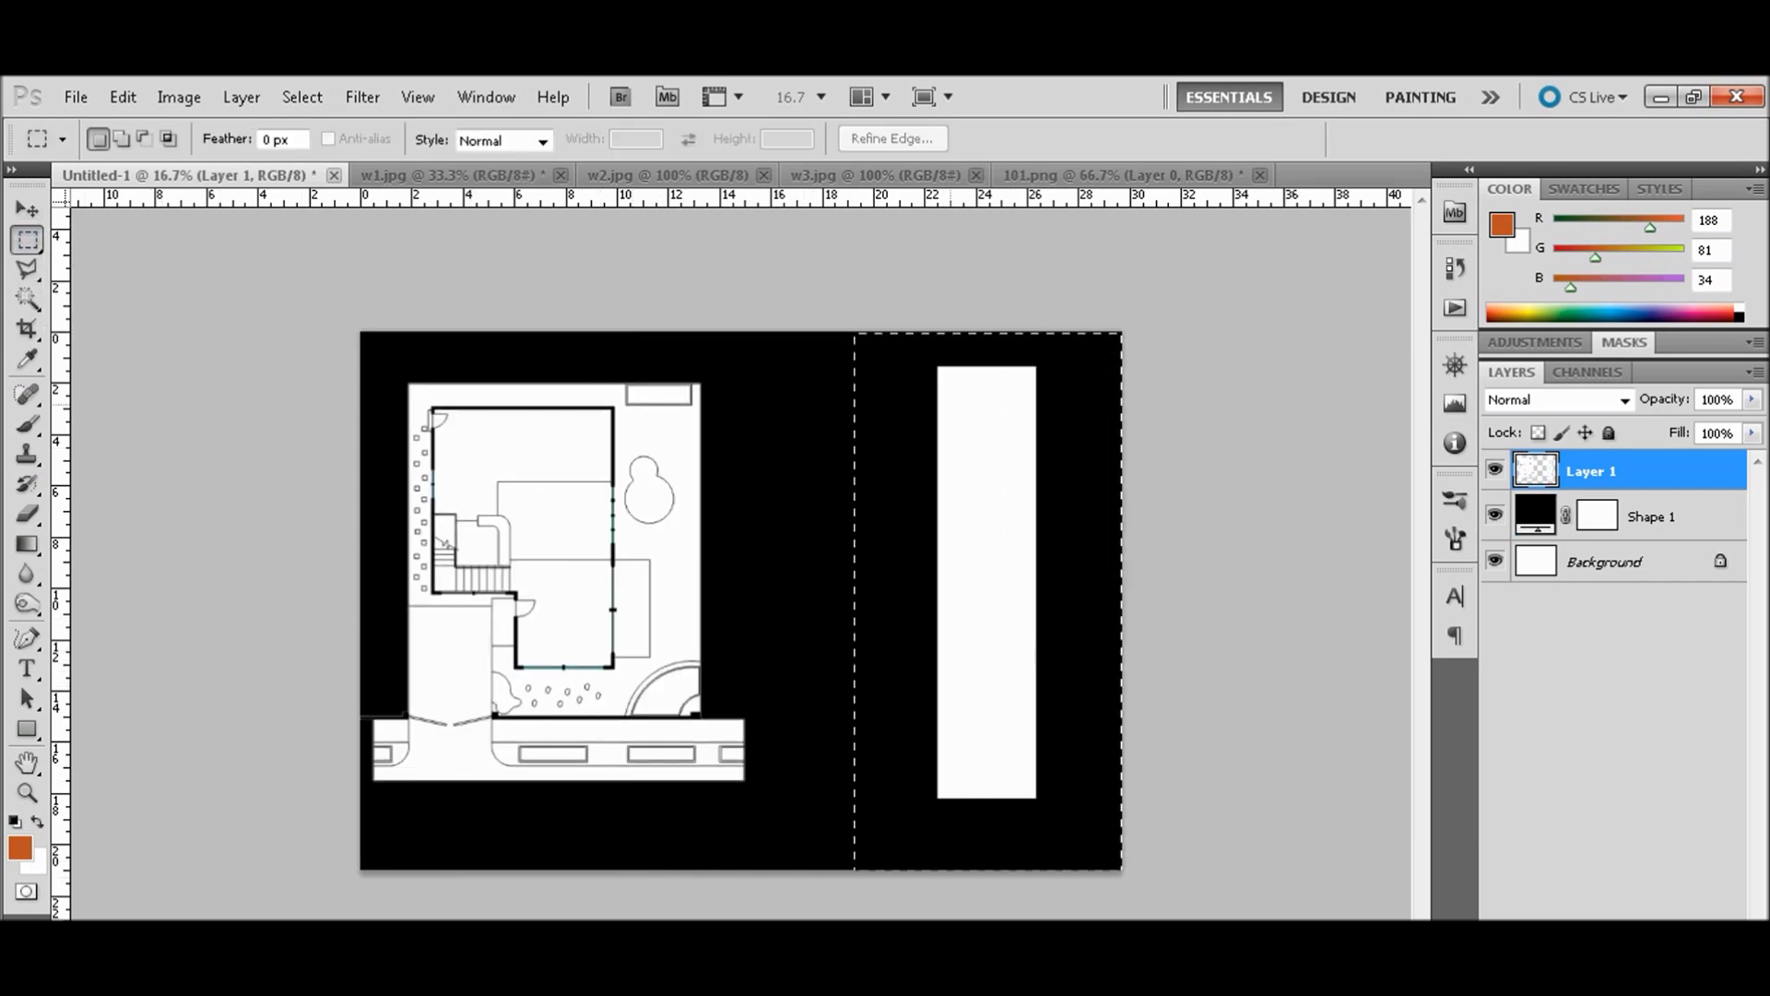
{"action": "key", "text": "Delete"}
{"action": "key", "text": "ctrl+d"}
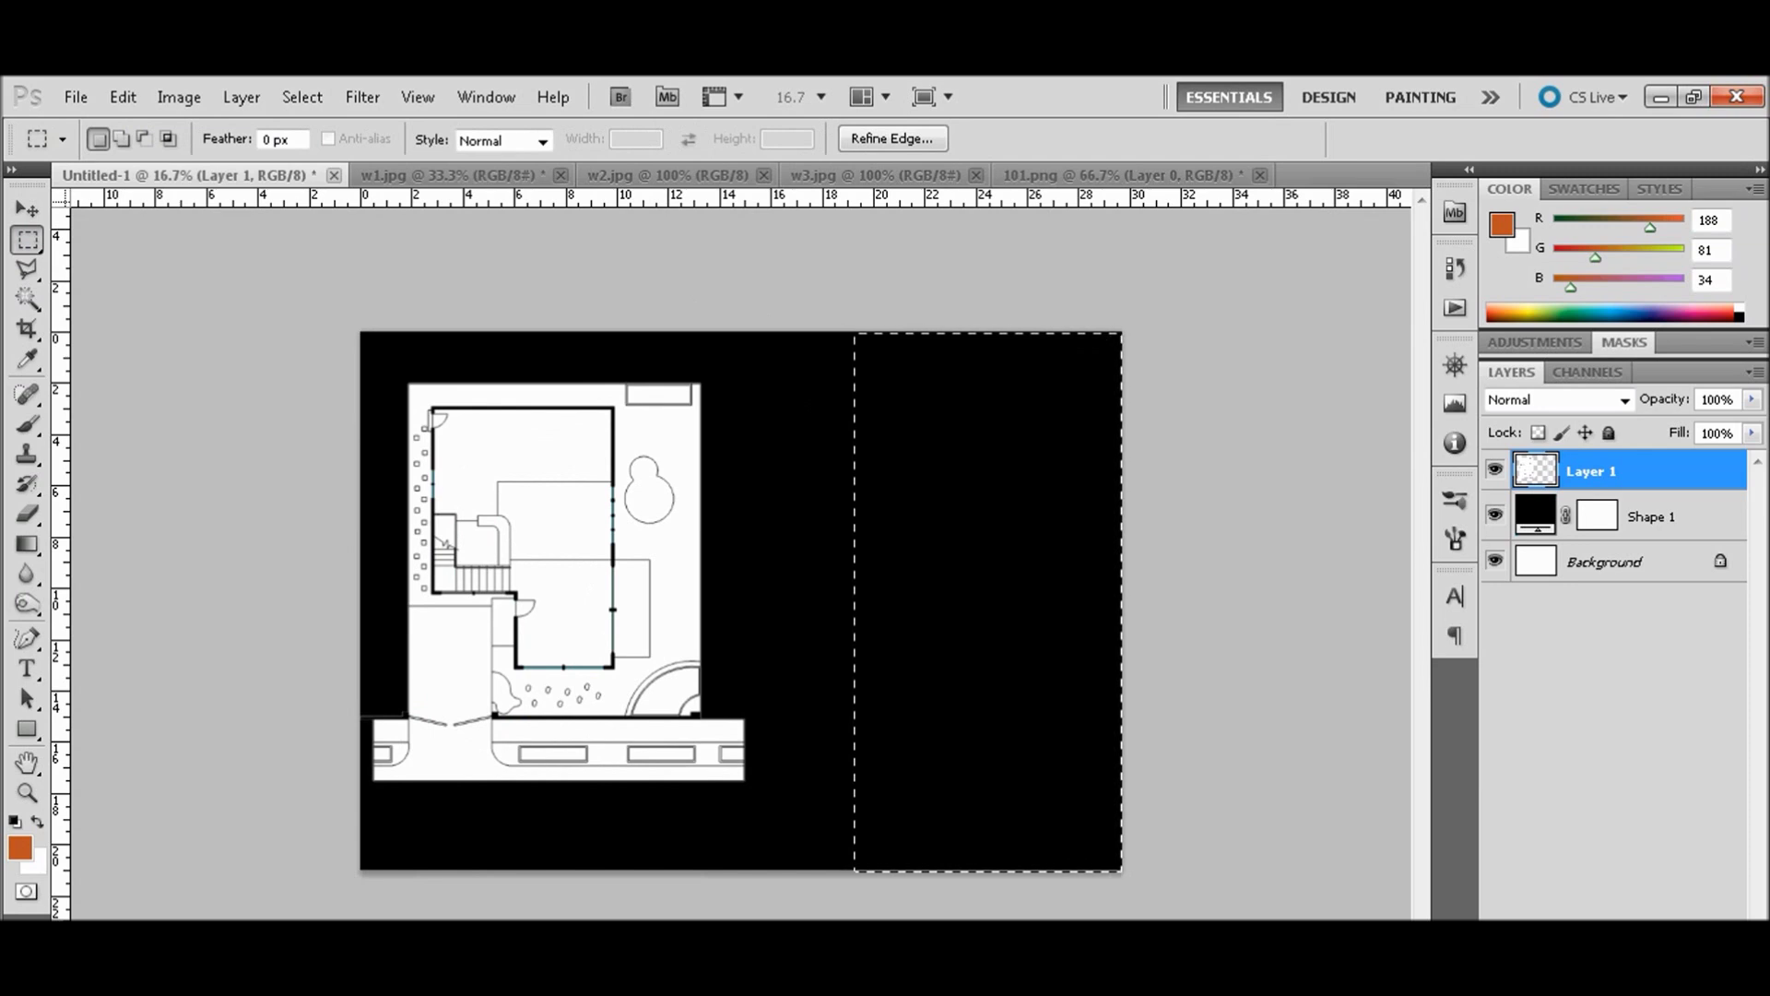
{"action": "key", "text": "v"}
{"action": "left_click_drag", "start_coordinate": [595, 574], "coordinate": [788, 582]}
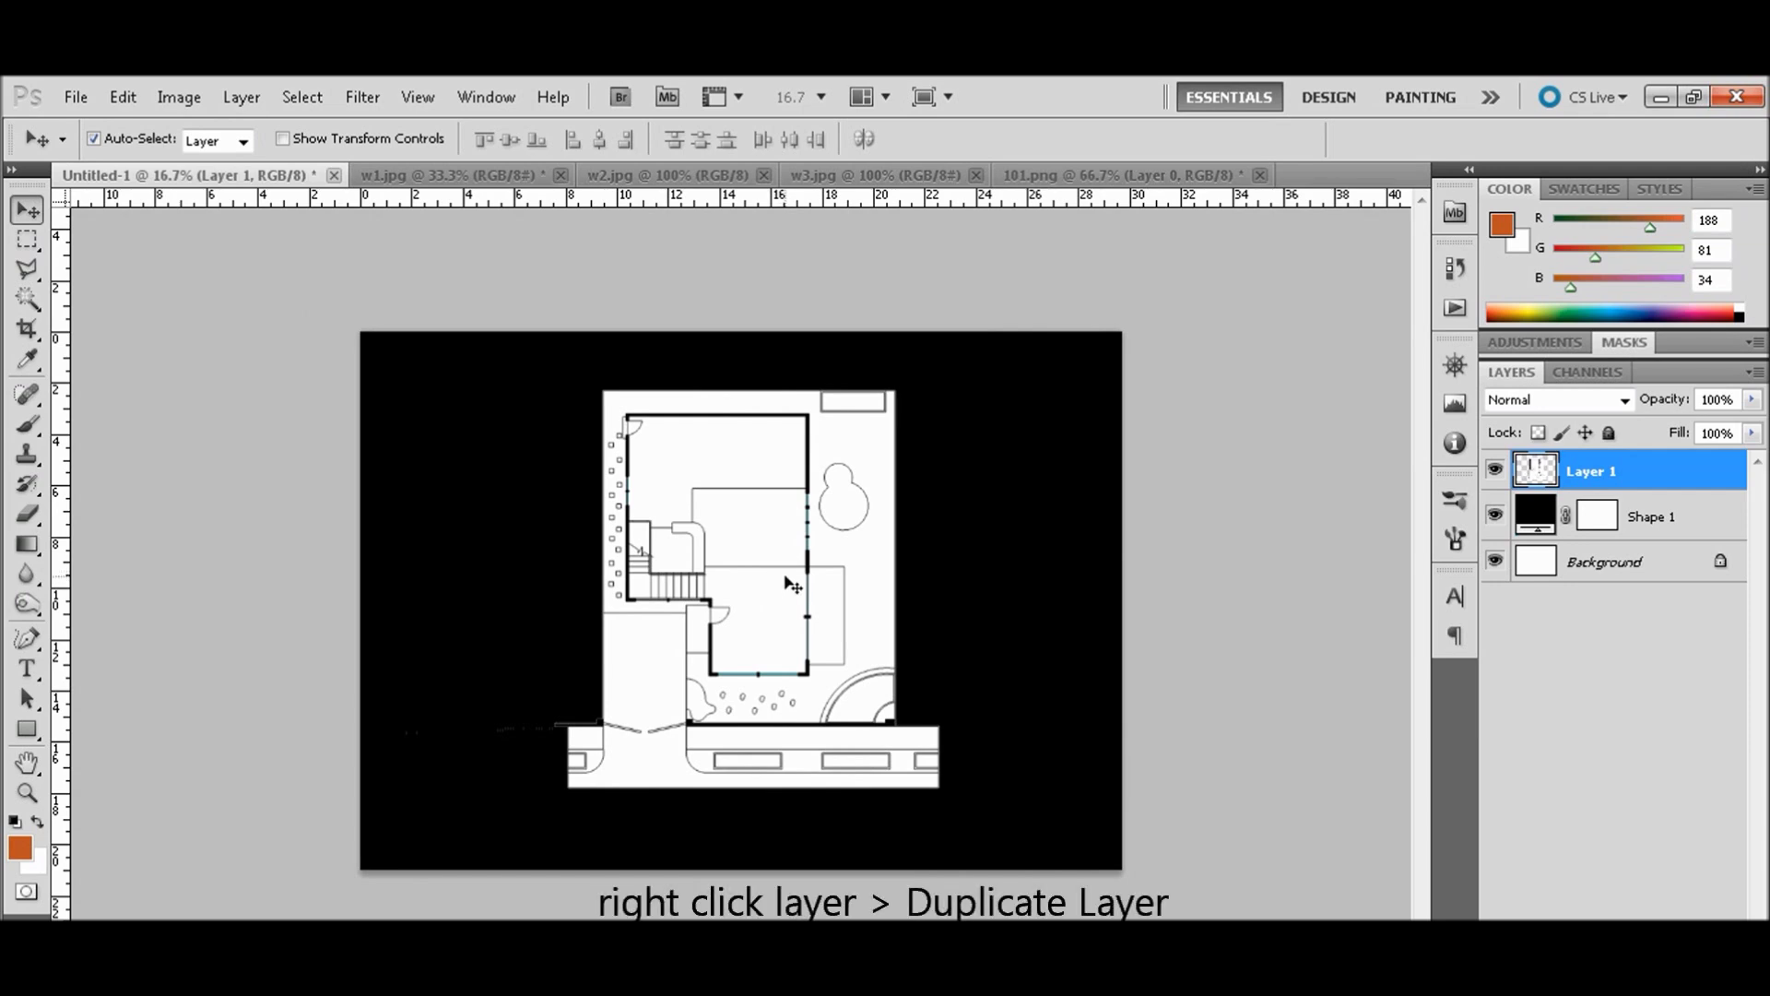
- Duplicate the floor plan layer as Layer 1 copy and offset it up and left
{"action": "right_click", "coordinate": [1660, 479]}
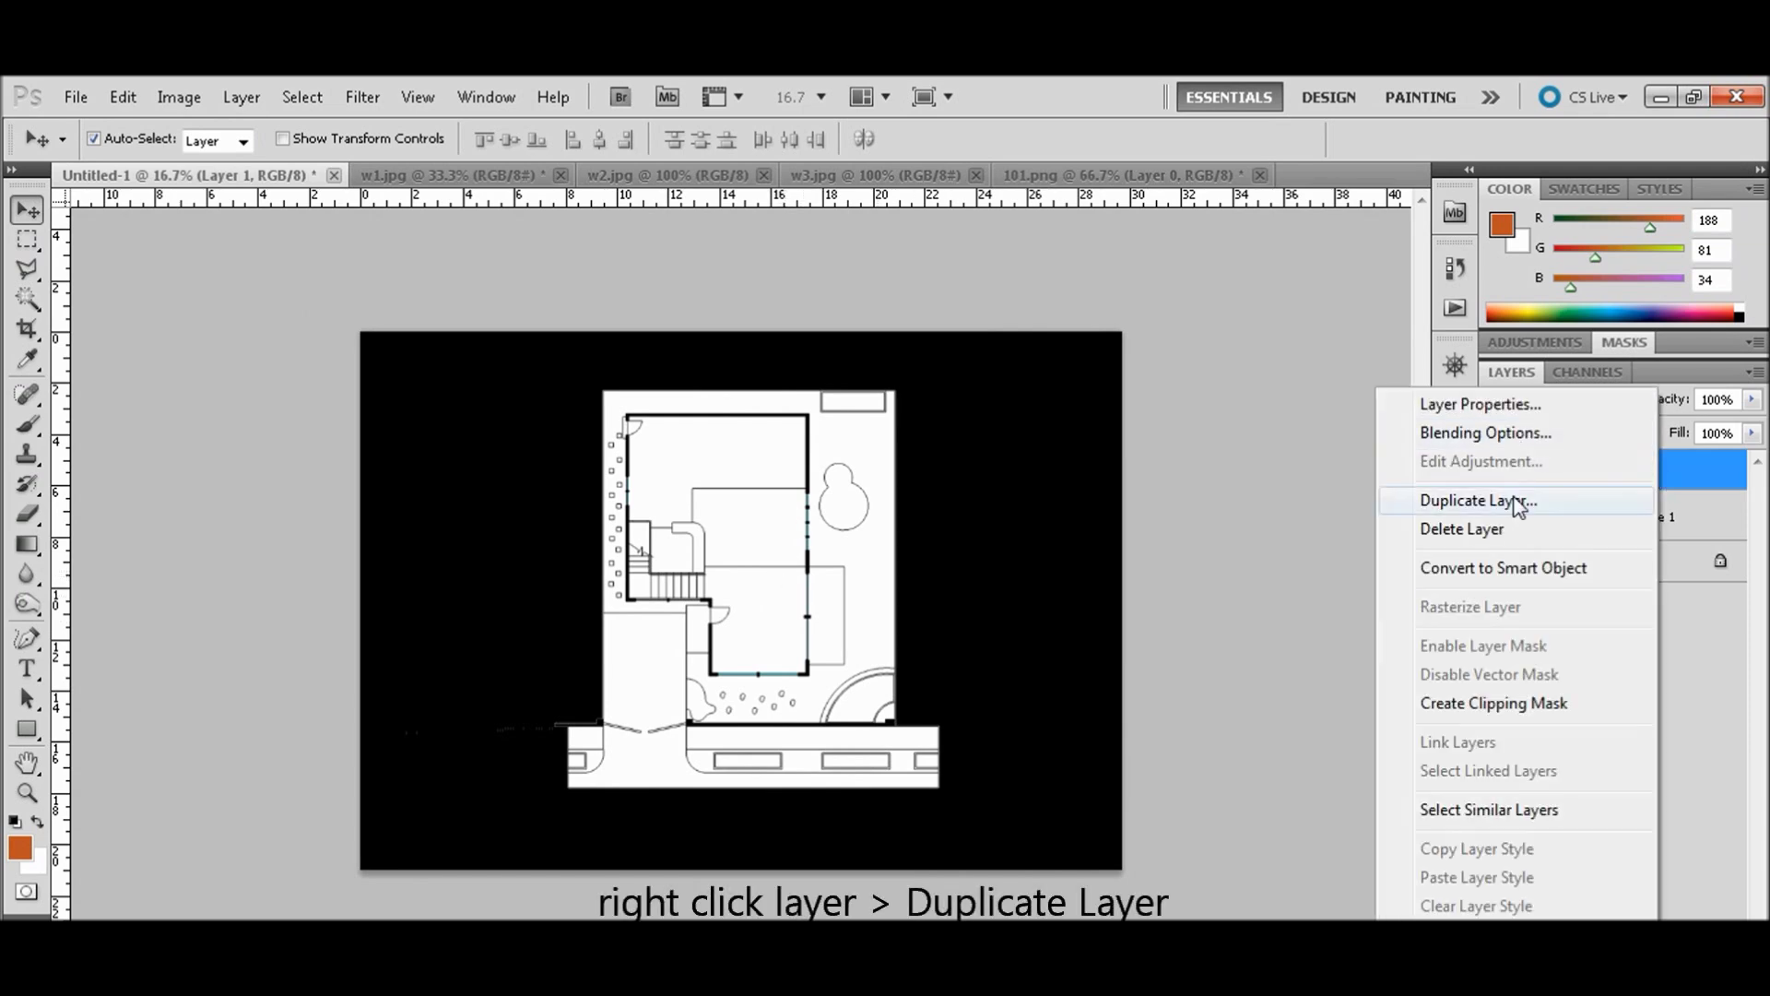
{"action": "left_click", "coordinate": [1477, 500]}
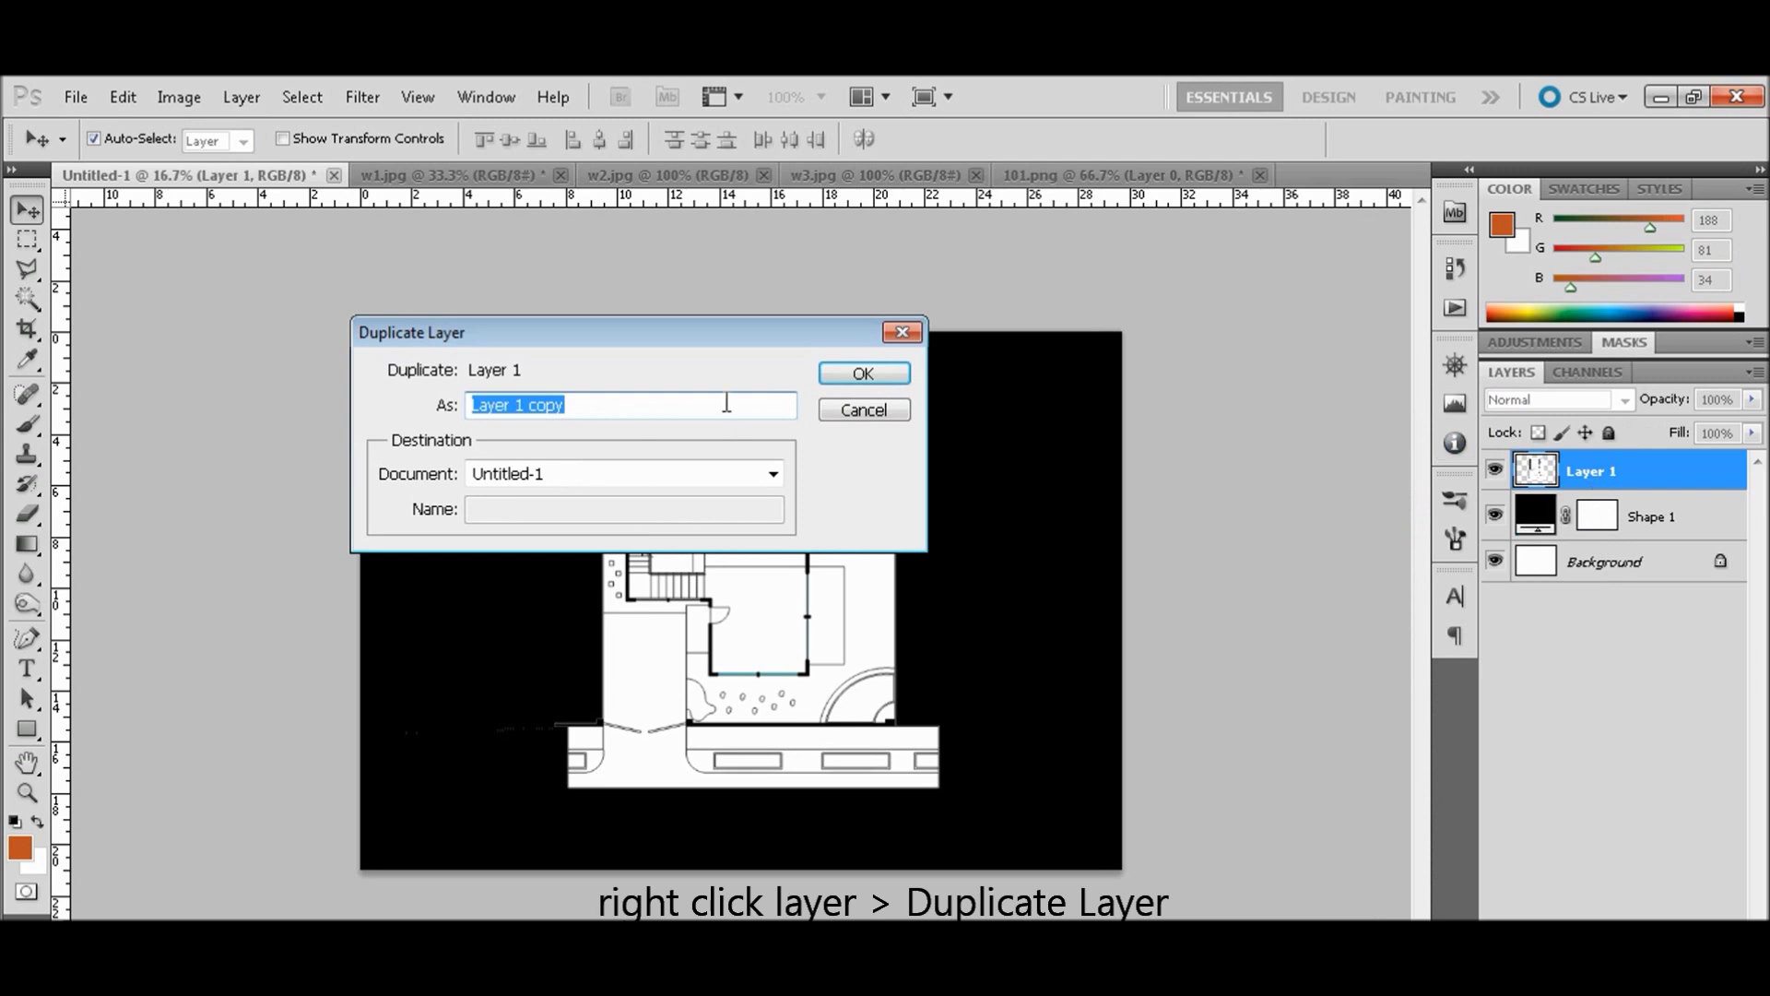
{"action": "left_click", "coordinate": [836, 376]}
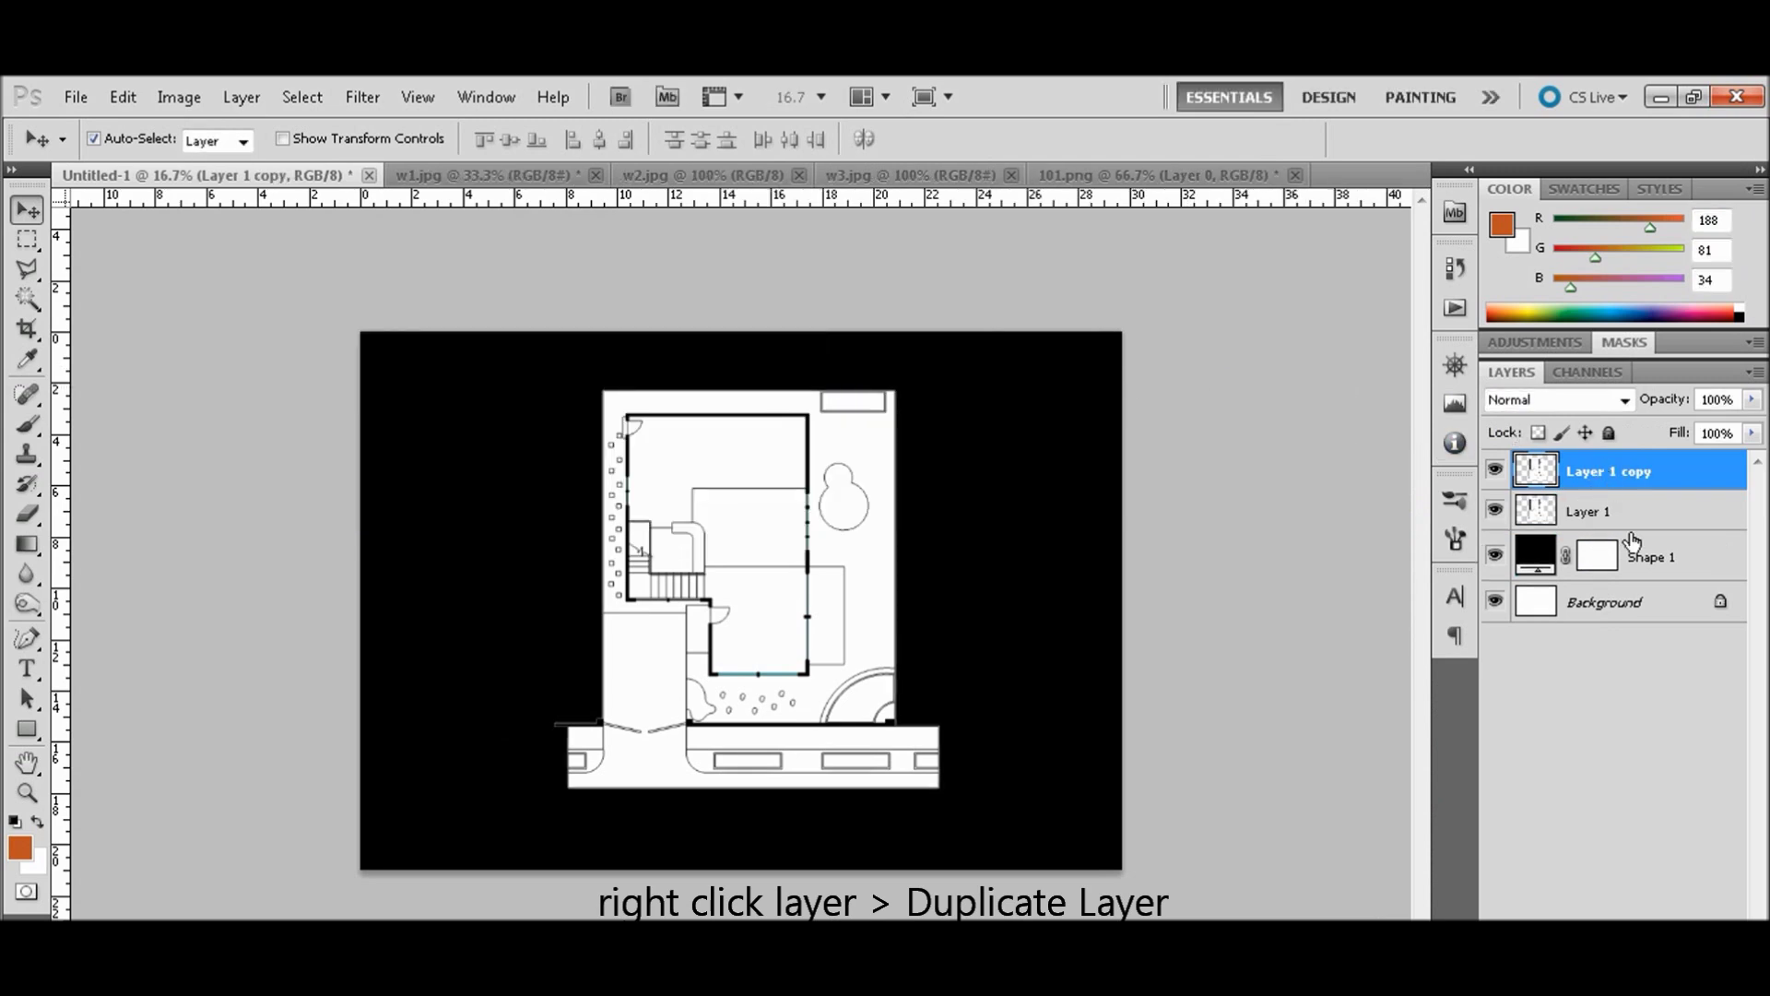
{"action": "left_click", "coordinate": [1629, 515]}
{"action": "left_click_drag", "start_coordinate": [977, 639], "coordinate": [813, 639]}
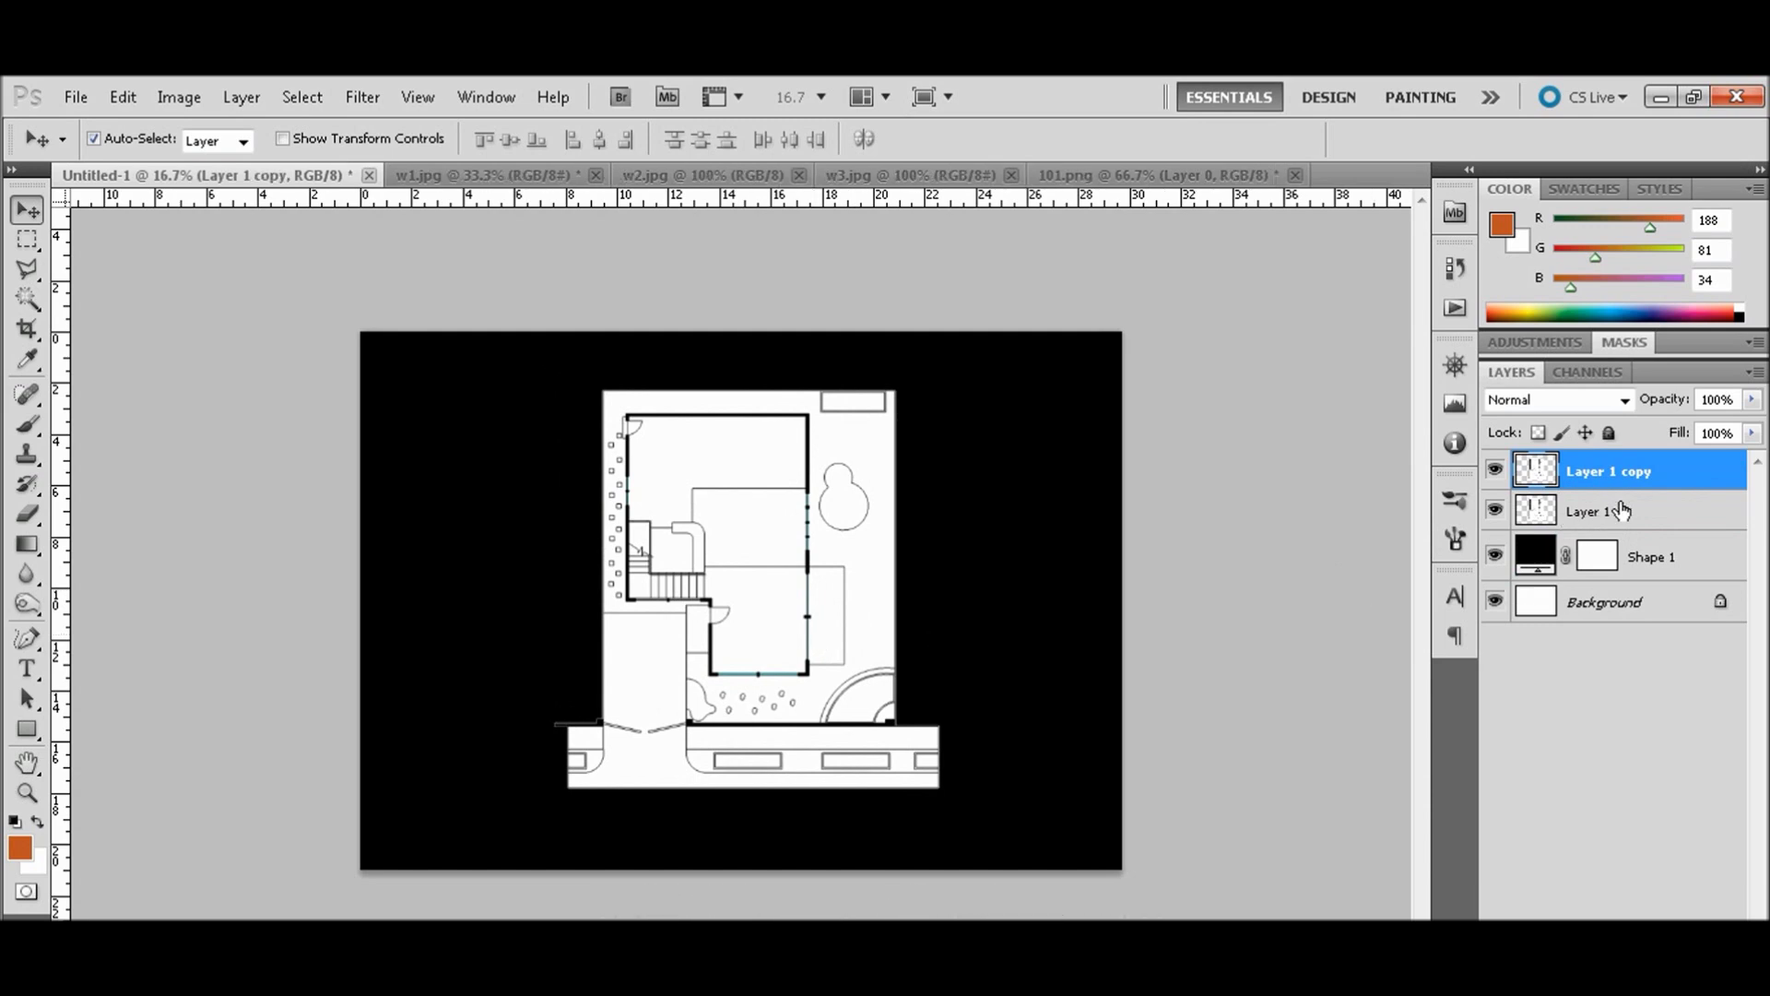
{"action": "left_click", "coordinate": [1622, 510]}
{"action": "left_click_drag", "start_coordinate": [769, 623], "coordinate": [679, 599]}
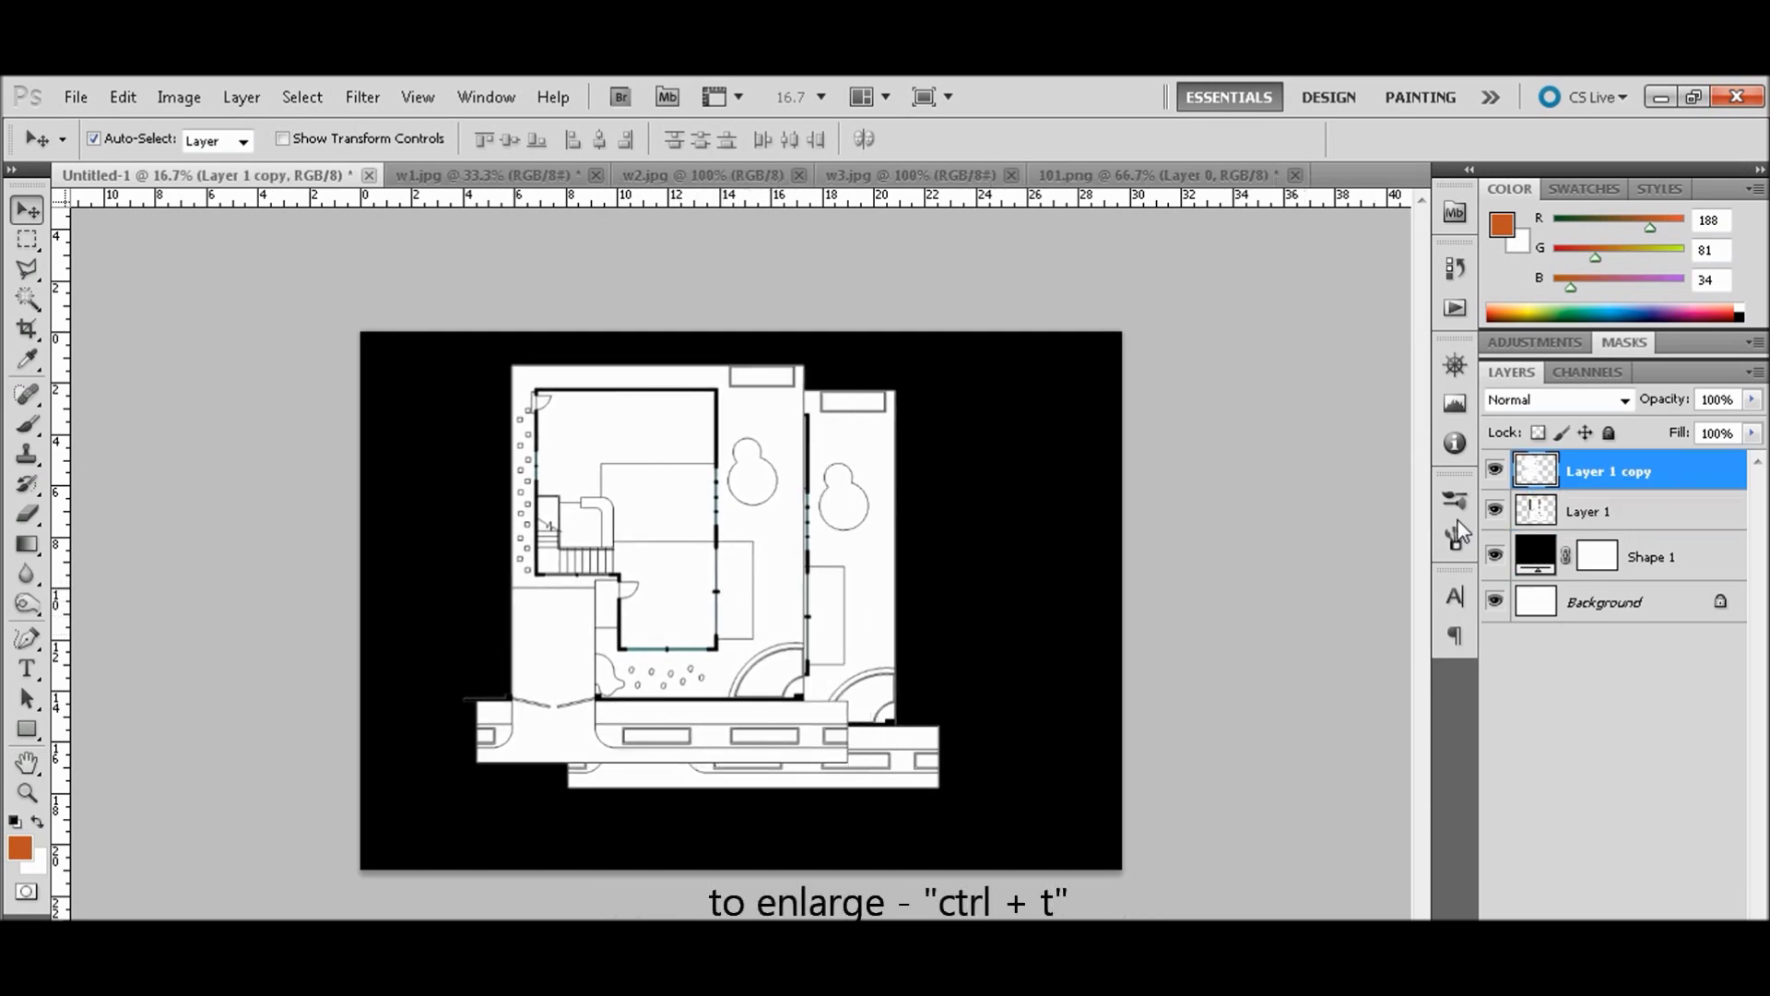
- Enlarge the copy to about 131%, place it beneath the original, and lower its opacity
{"action": "key", "text": "ctrl+t"}
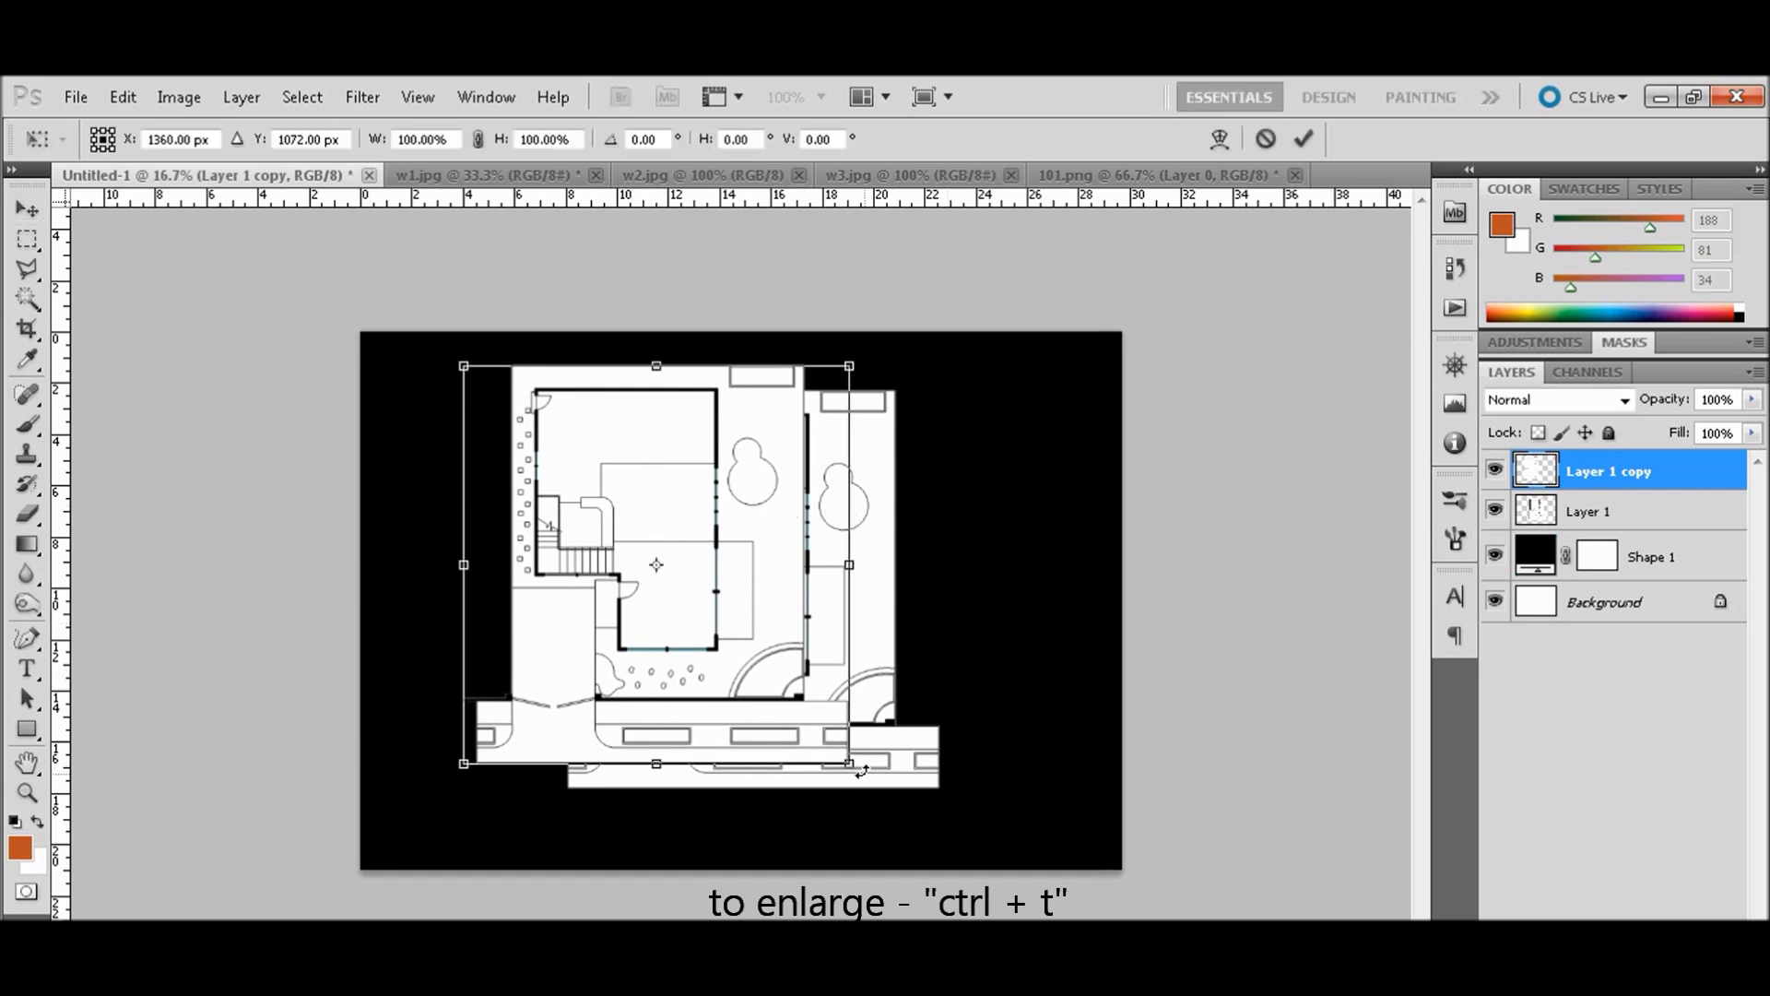
{"action": "left_click_drag", "start_coordinate": [849, 763], "coordinate": [999, 858]}
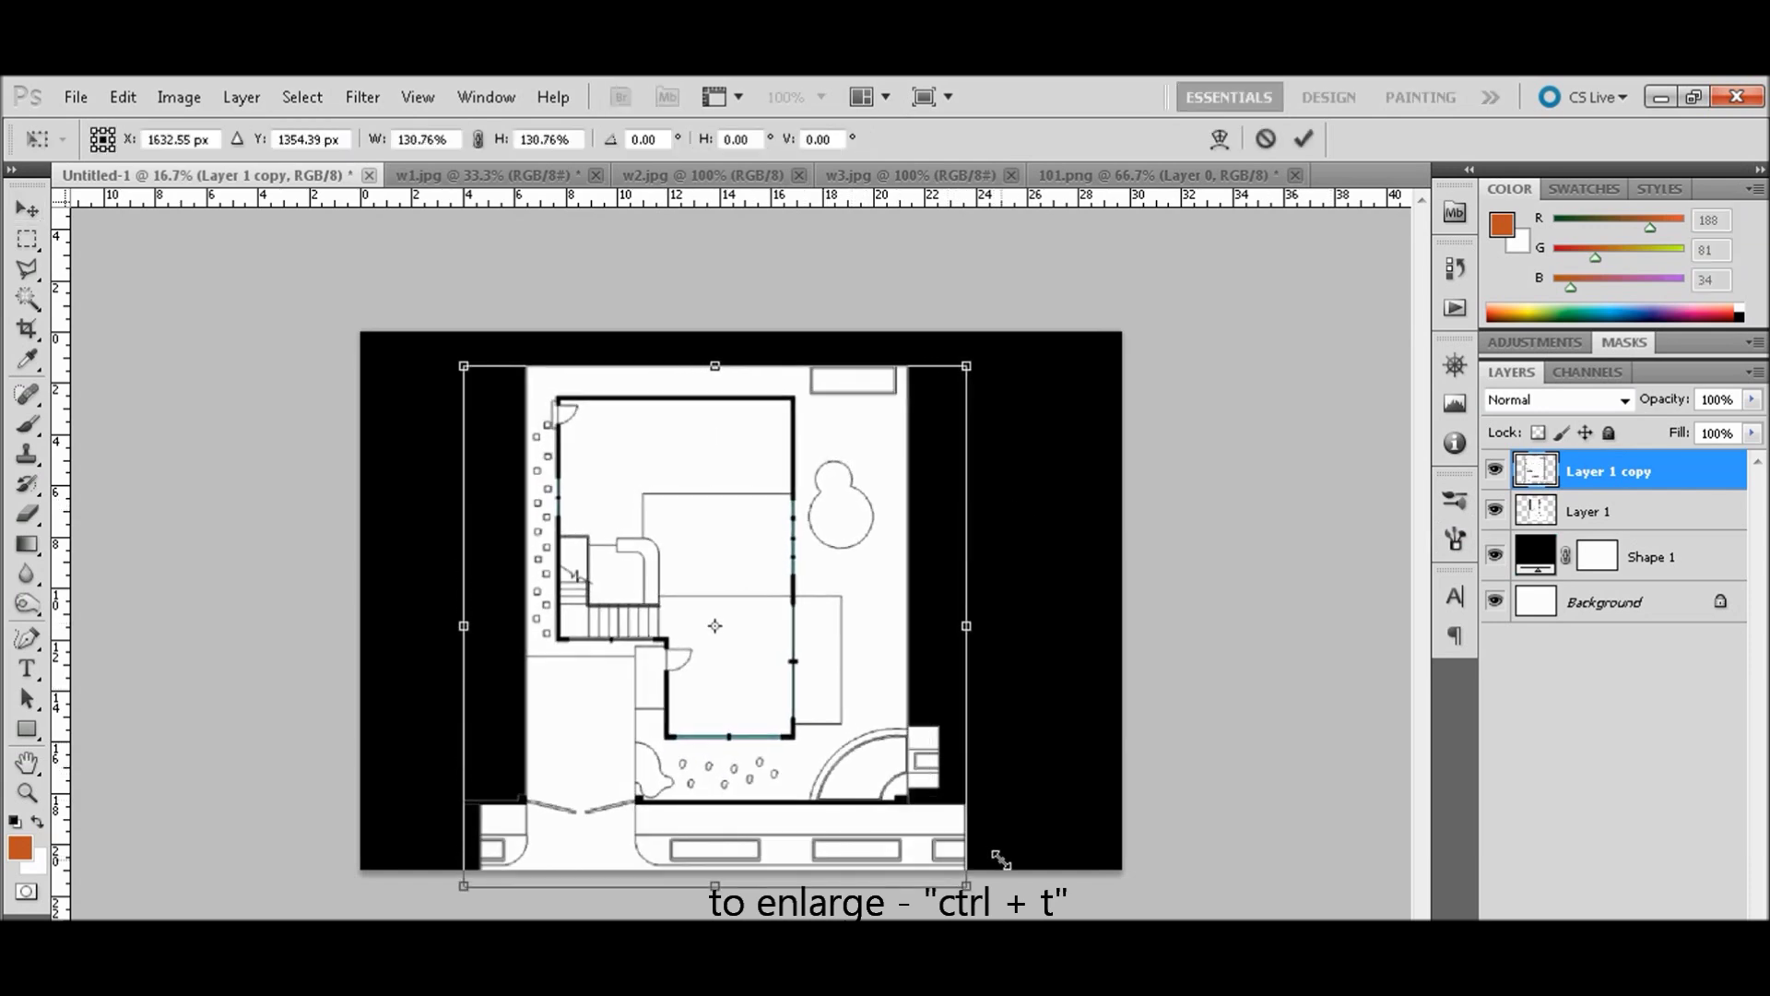
{"action": "key", "text": "Return"}
{"action": "left_click_drag", "start_coordinate": [879, 758], "coordinate": [774, 742]}
{"action": "left_click_drag", "start_coordinate": [1646, 470], "coordinate": [1667, 533]}
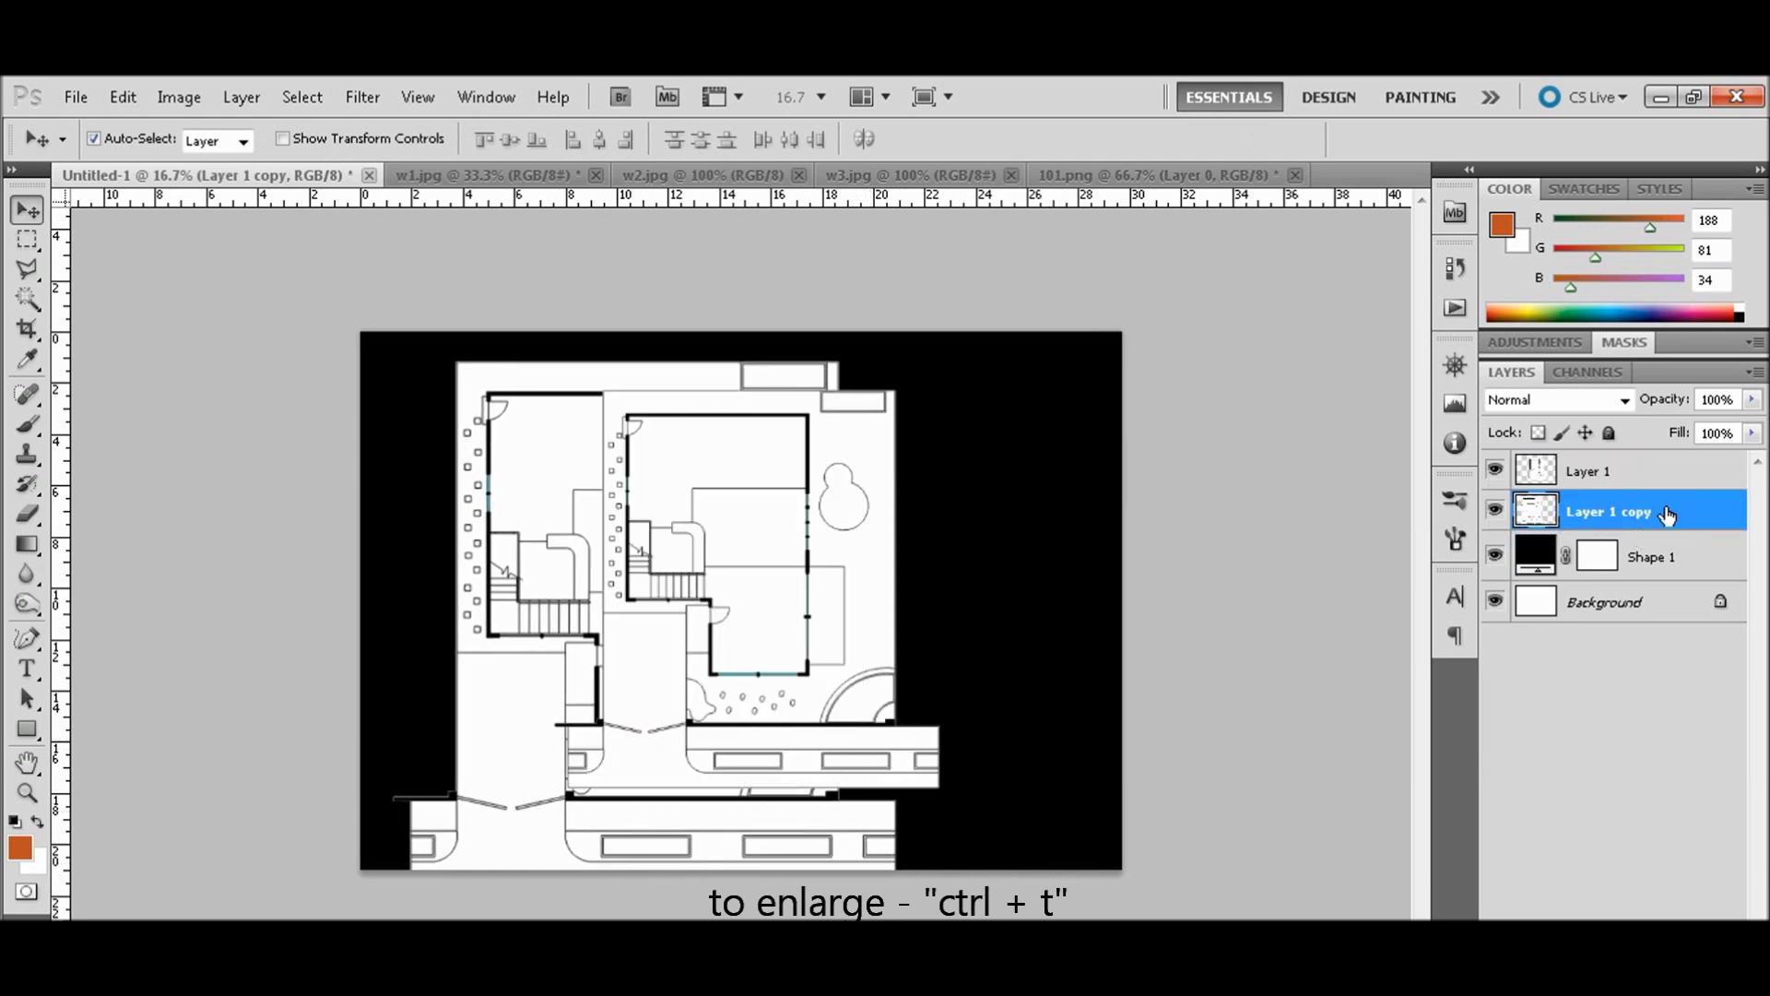
{"action": "left_click", "coordinate": [1753, 400]}
{"action": "left_click_drag", "start_coordinate": [1667, 431], "coordinate": [1643, 433]}
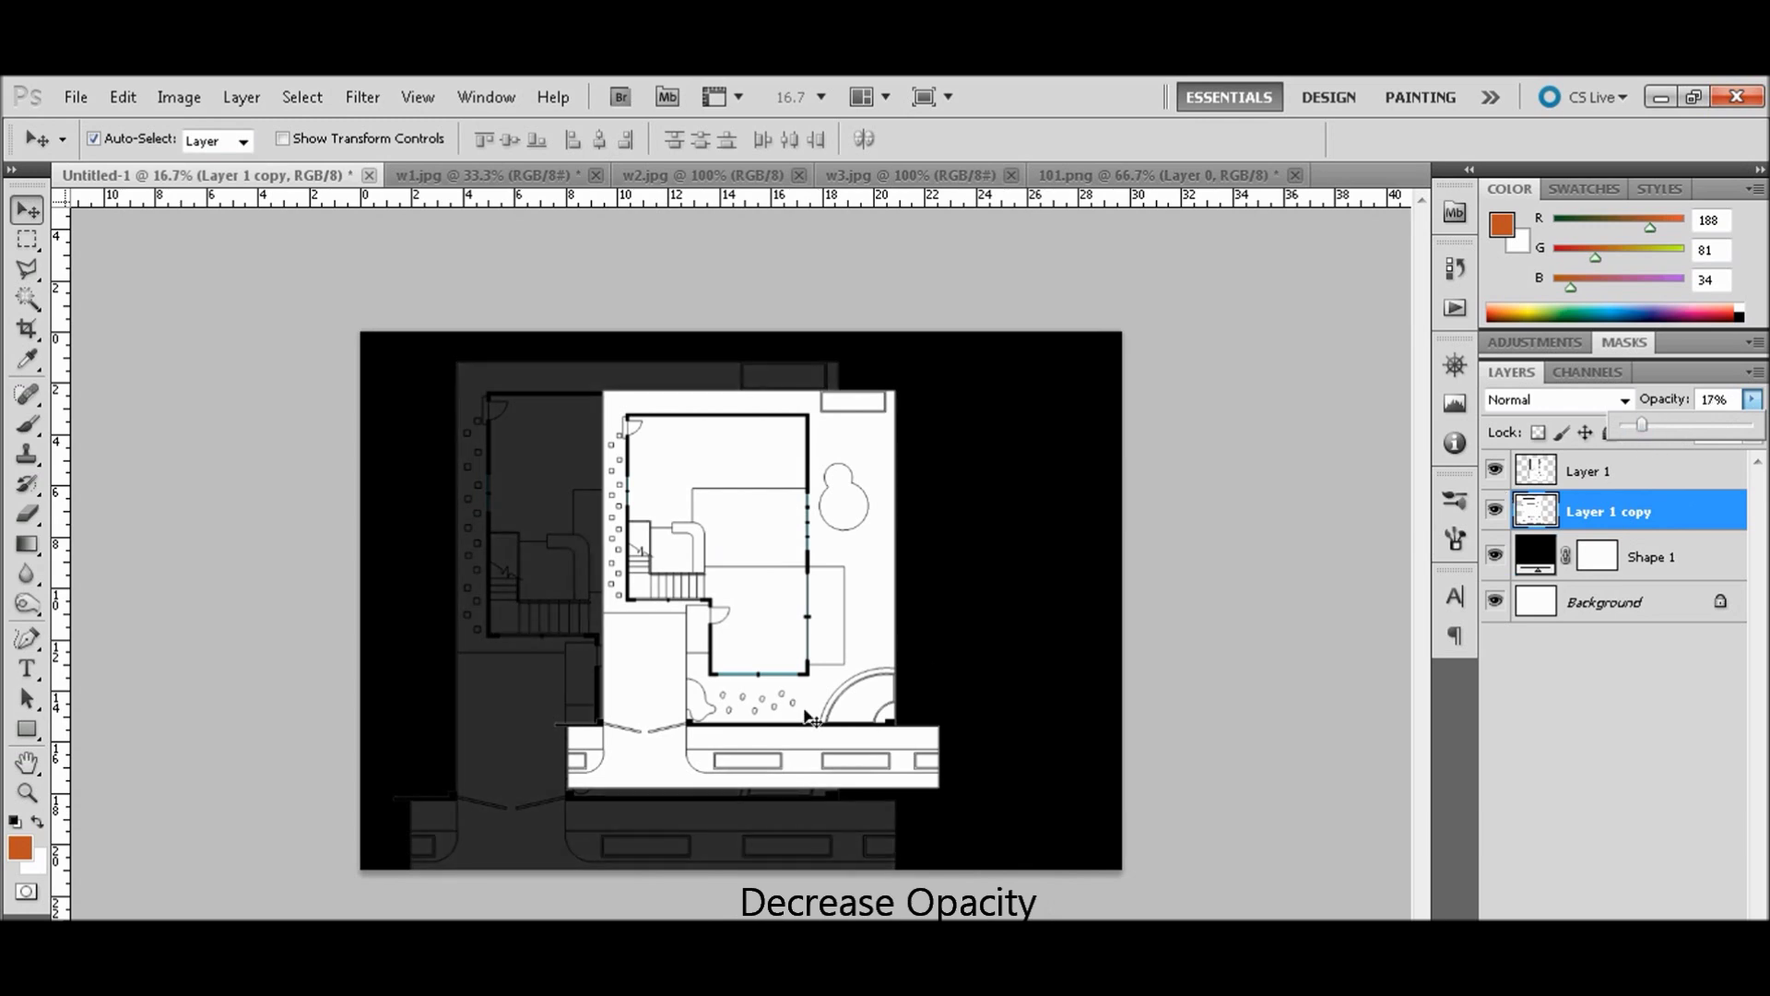
- Reposition the faded copy slightly and reduce its opacity even further
{"action": "left_click_drag", "start_coordinate": [809, 717], "coordinate": [822, 725]}
{"action": "right_click", "coordinate": [571, 636]}
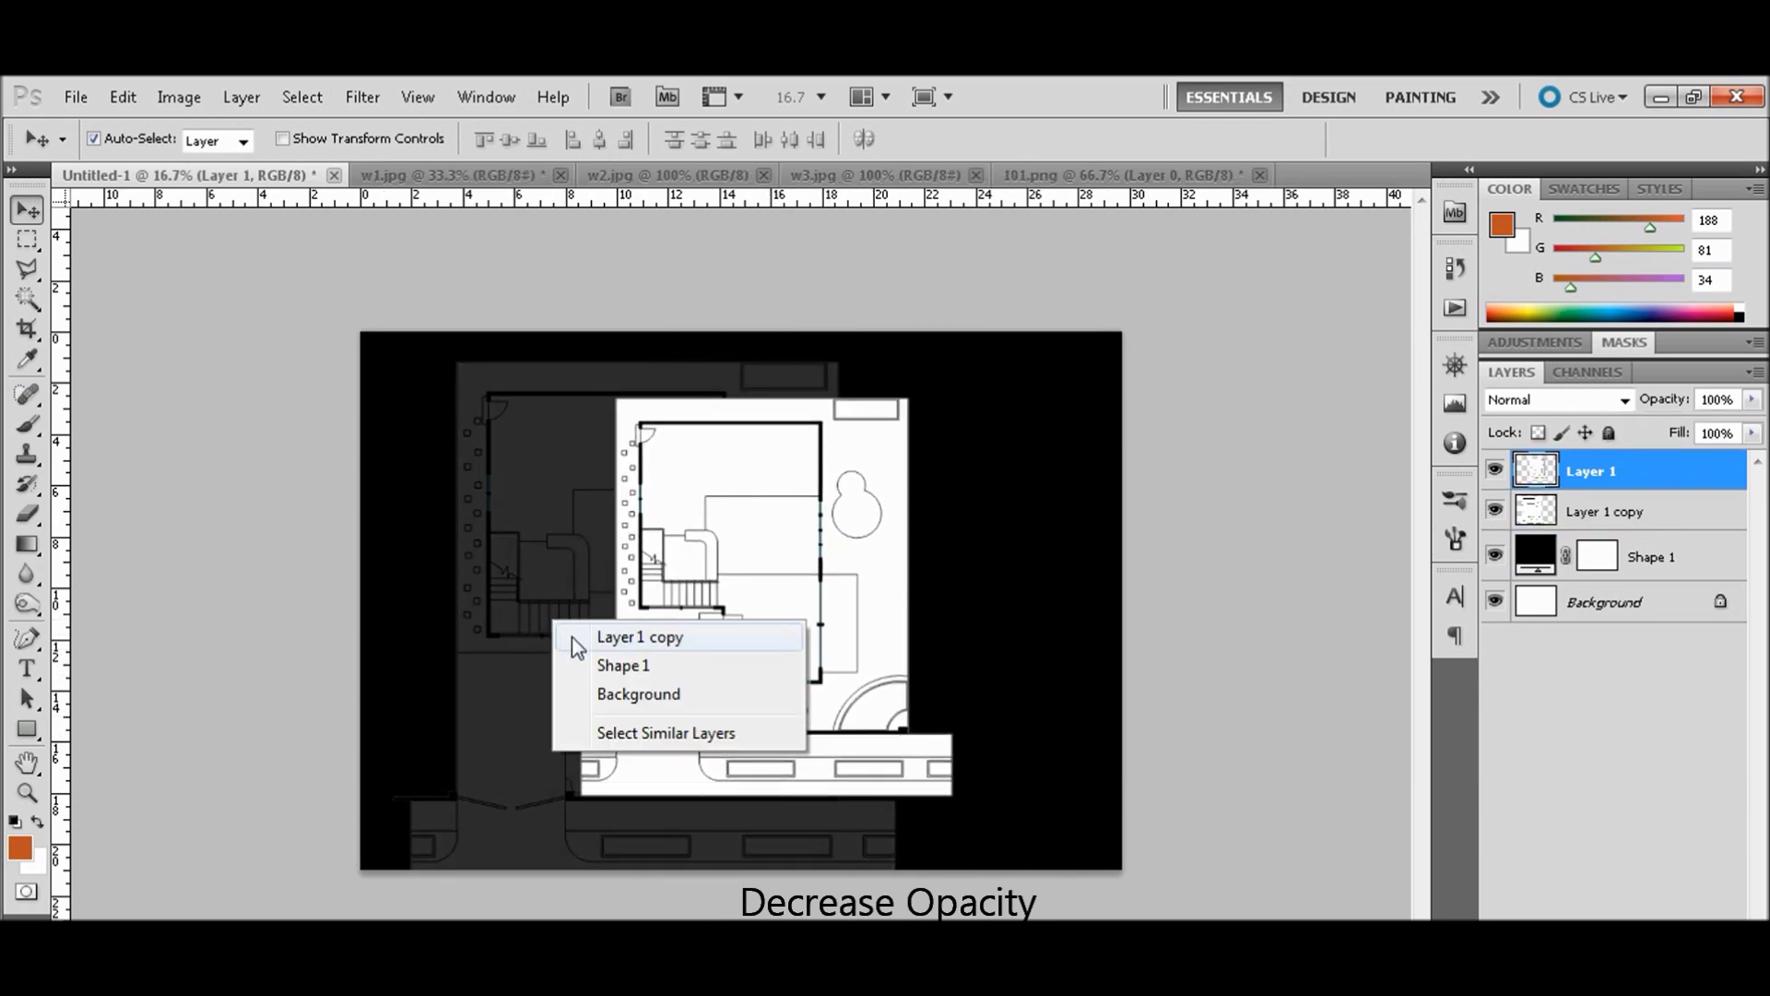
{"action": "left_click", "coordinate": [639, 637]}
{"action": "left_click_drag", "start_coordinate": [539, 639], "coordinate": [598, 617]}
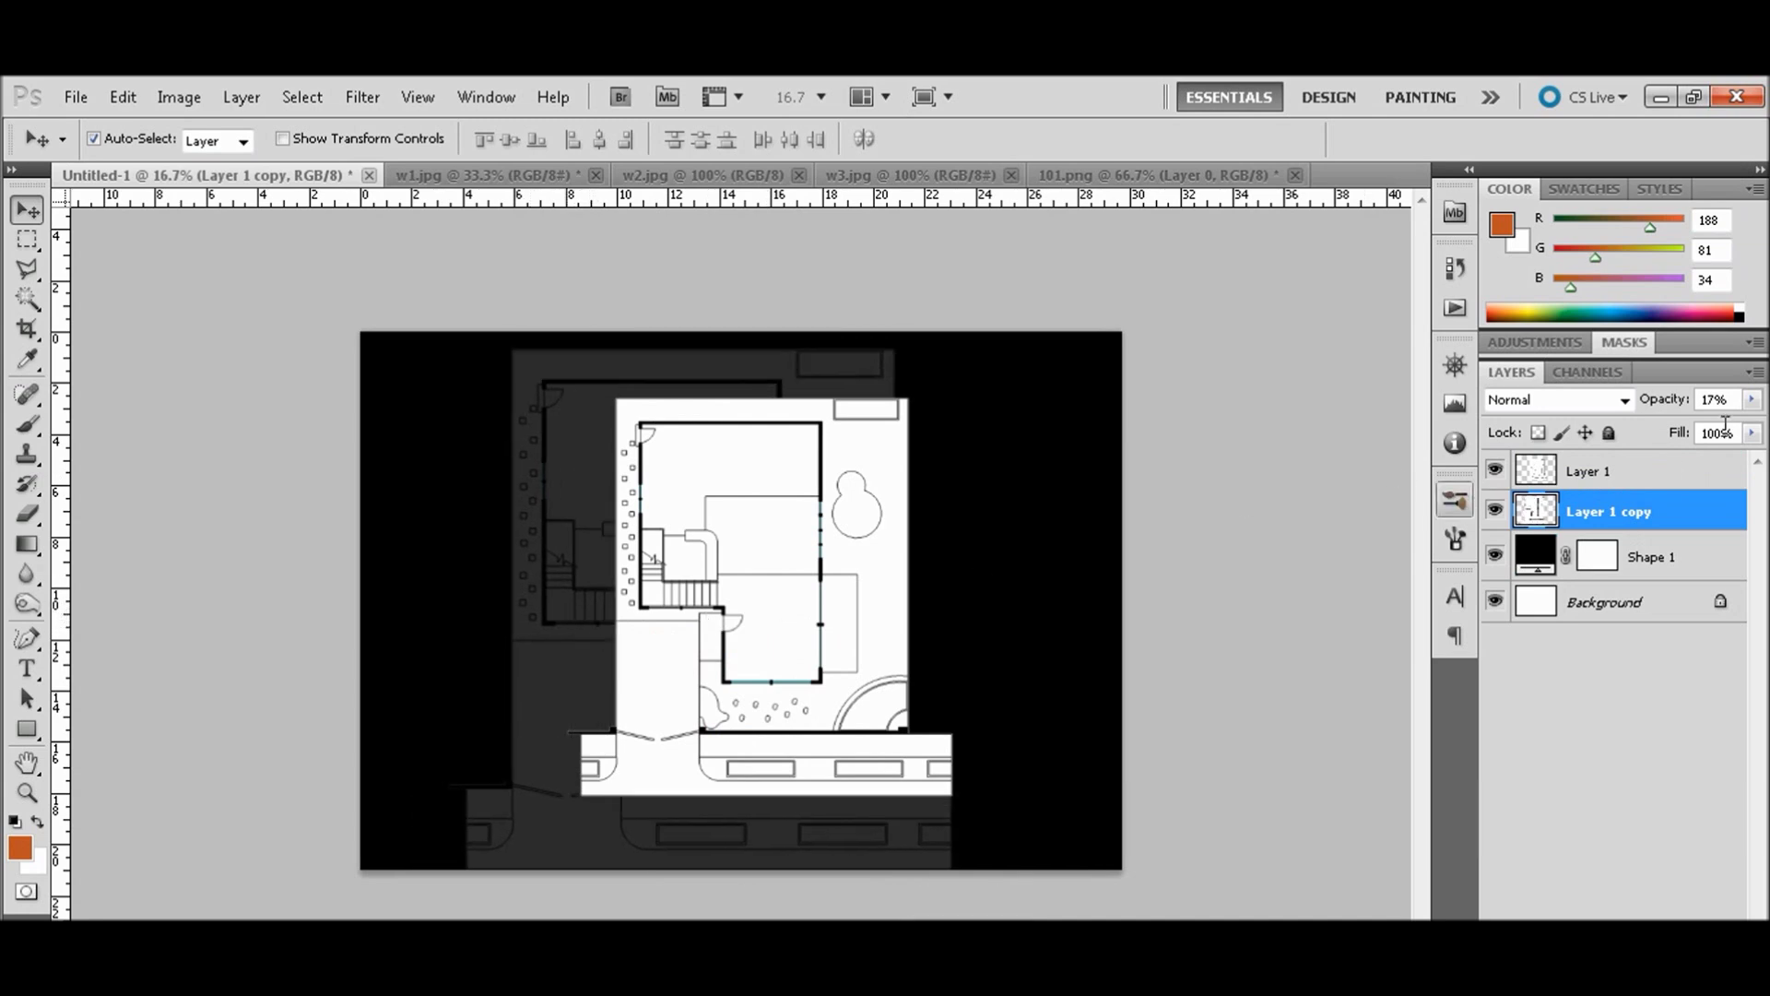
{"action": "left_click", "coordinate": [1753, 400]}
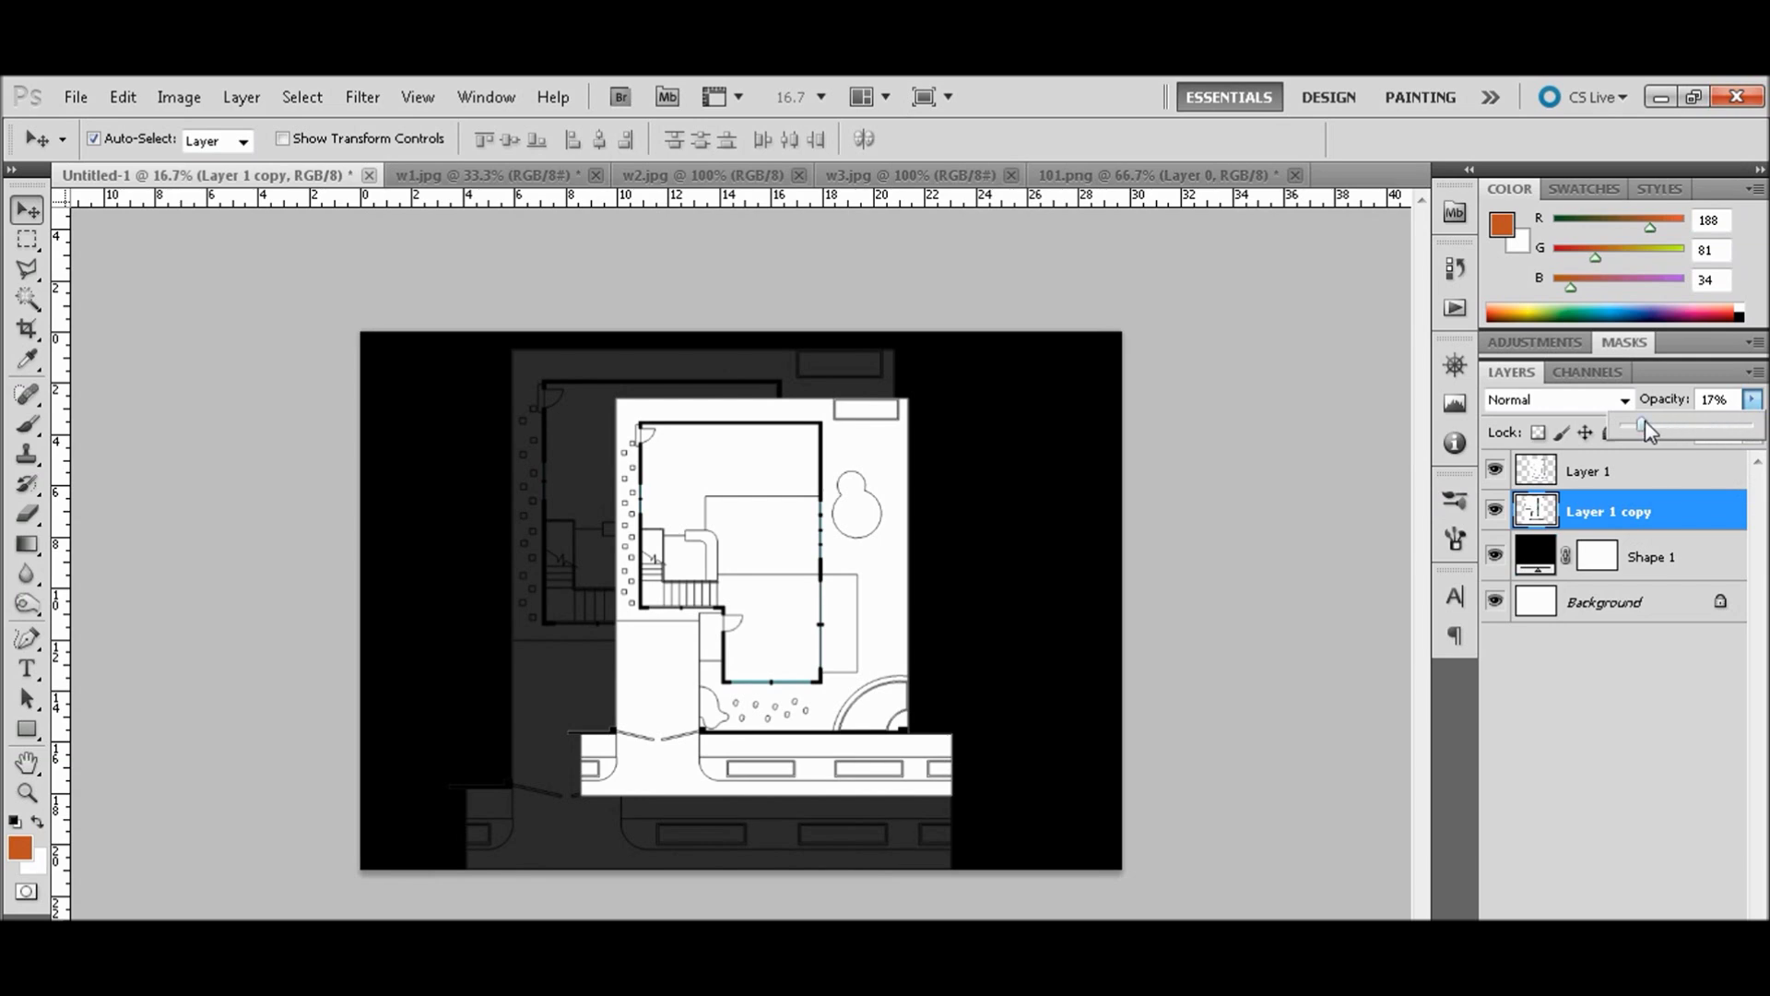
{"action": "left_click_drag", "start_coordinate": [1650, 432], "coordinate": [1637, 432]}
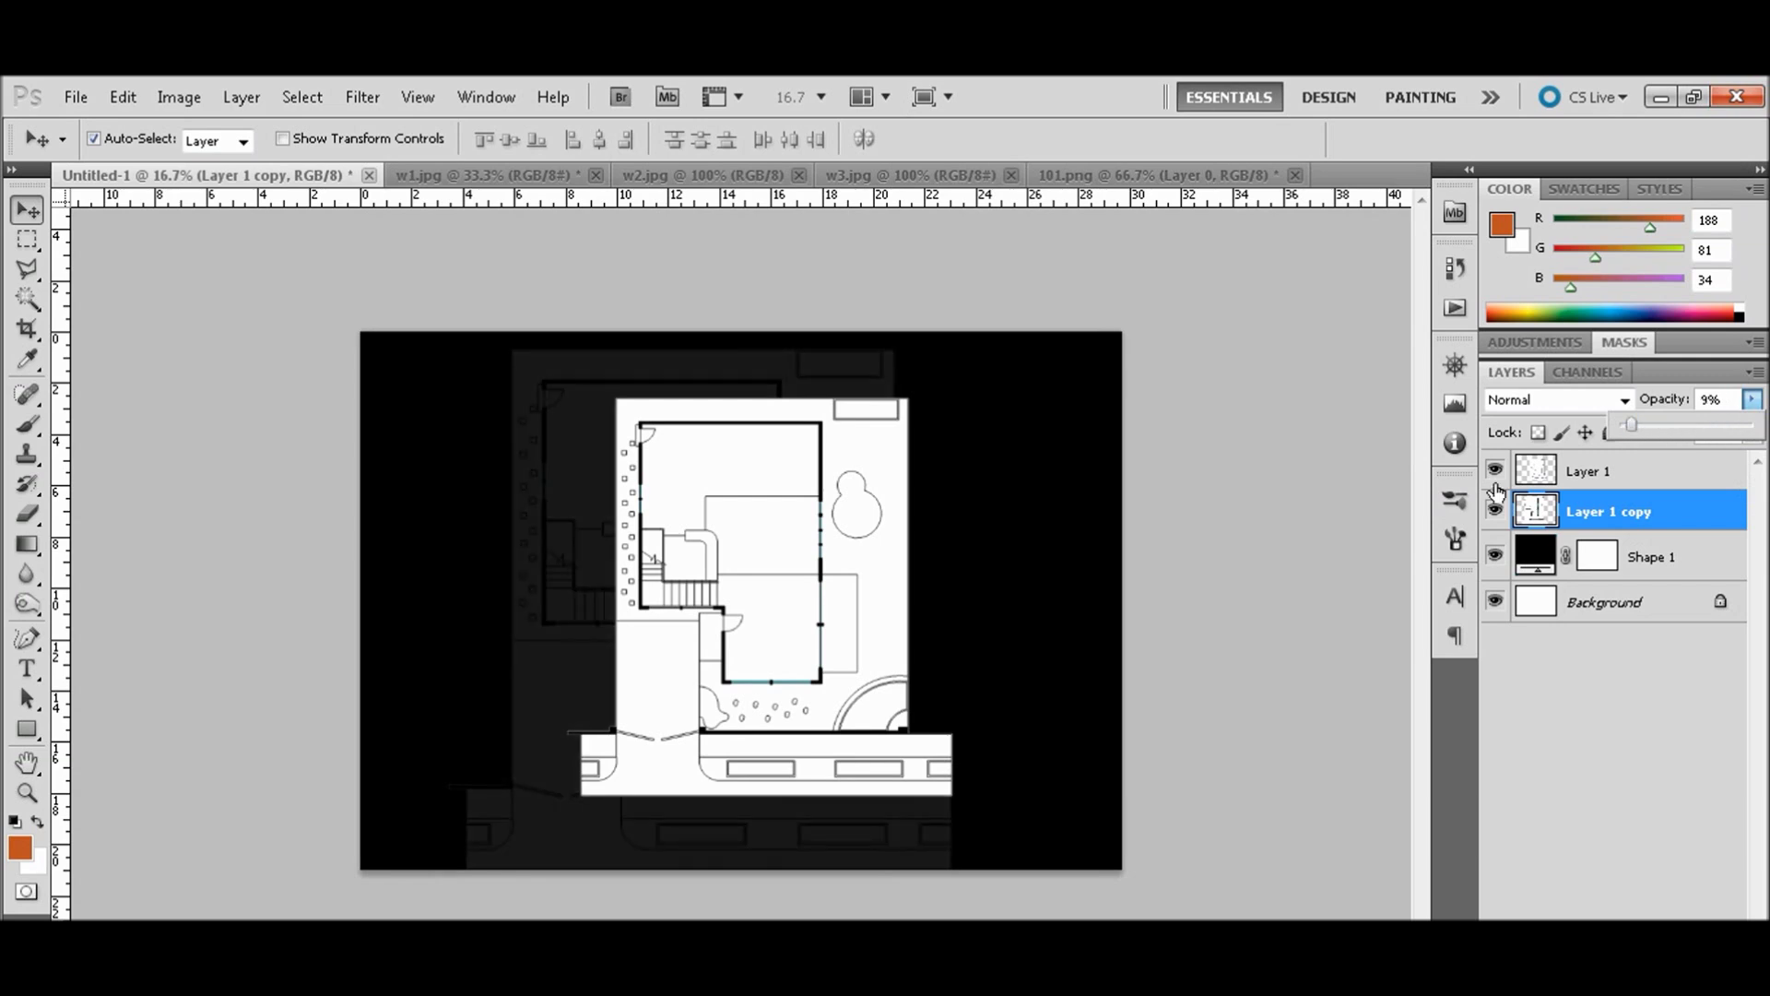
{"action": "left_click", "coordinate": [1294, 565]}
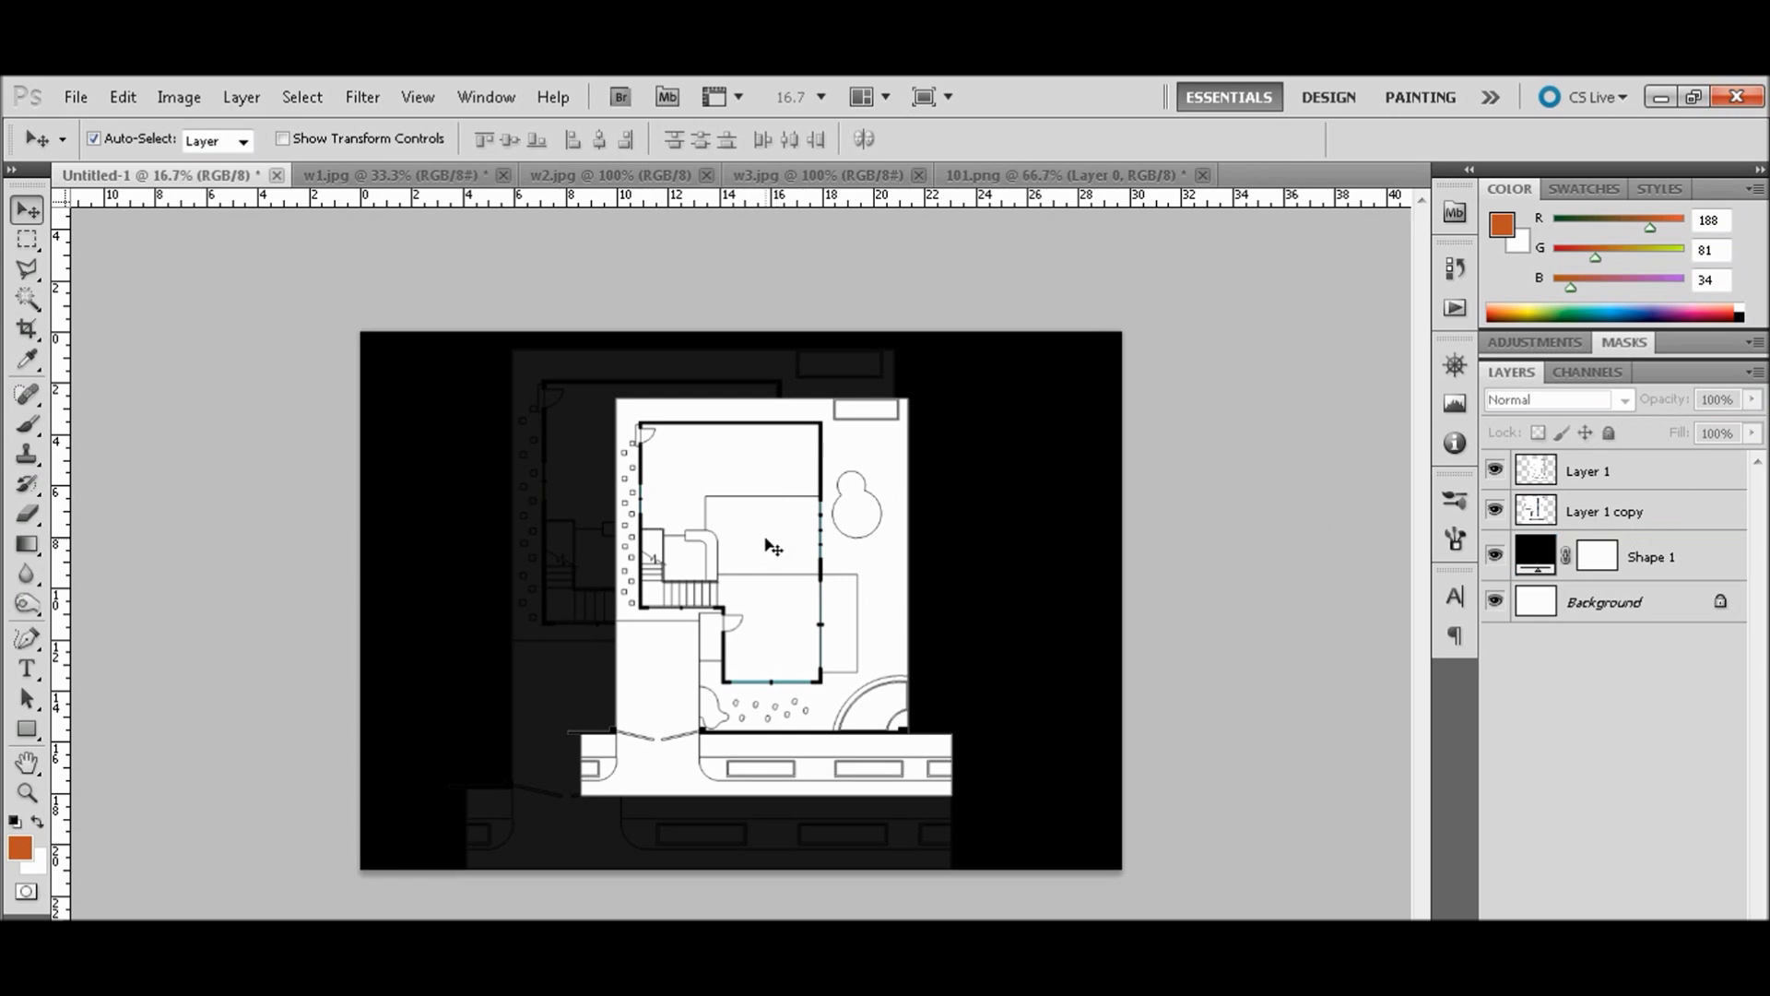
- Zoom in on the road and driveway, then change the selection tool and active layer
{"action": "key", "text": "z"}
{"action": "left_click_drag", "start_coordinate": [748, 773], "coordinate": [830, 750]}
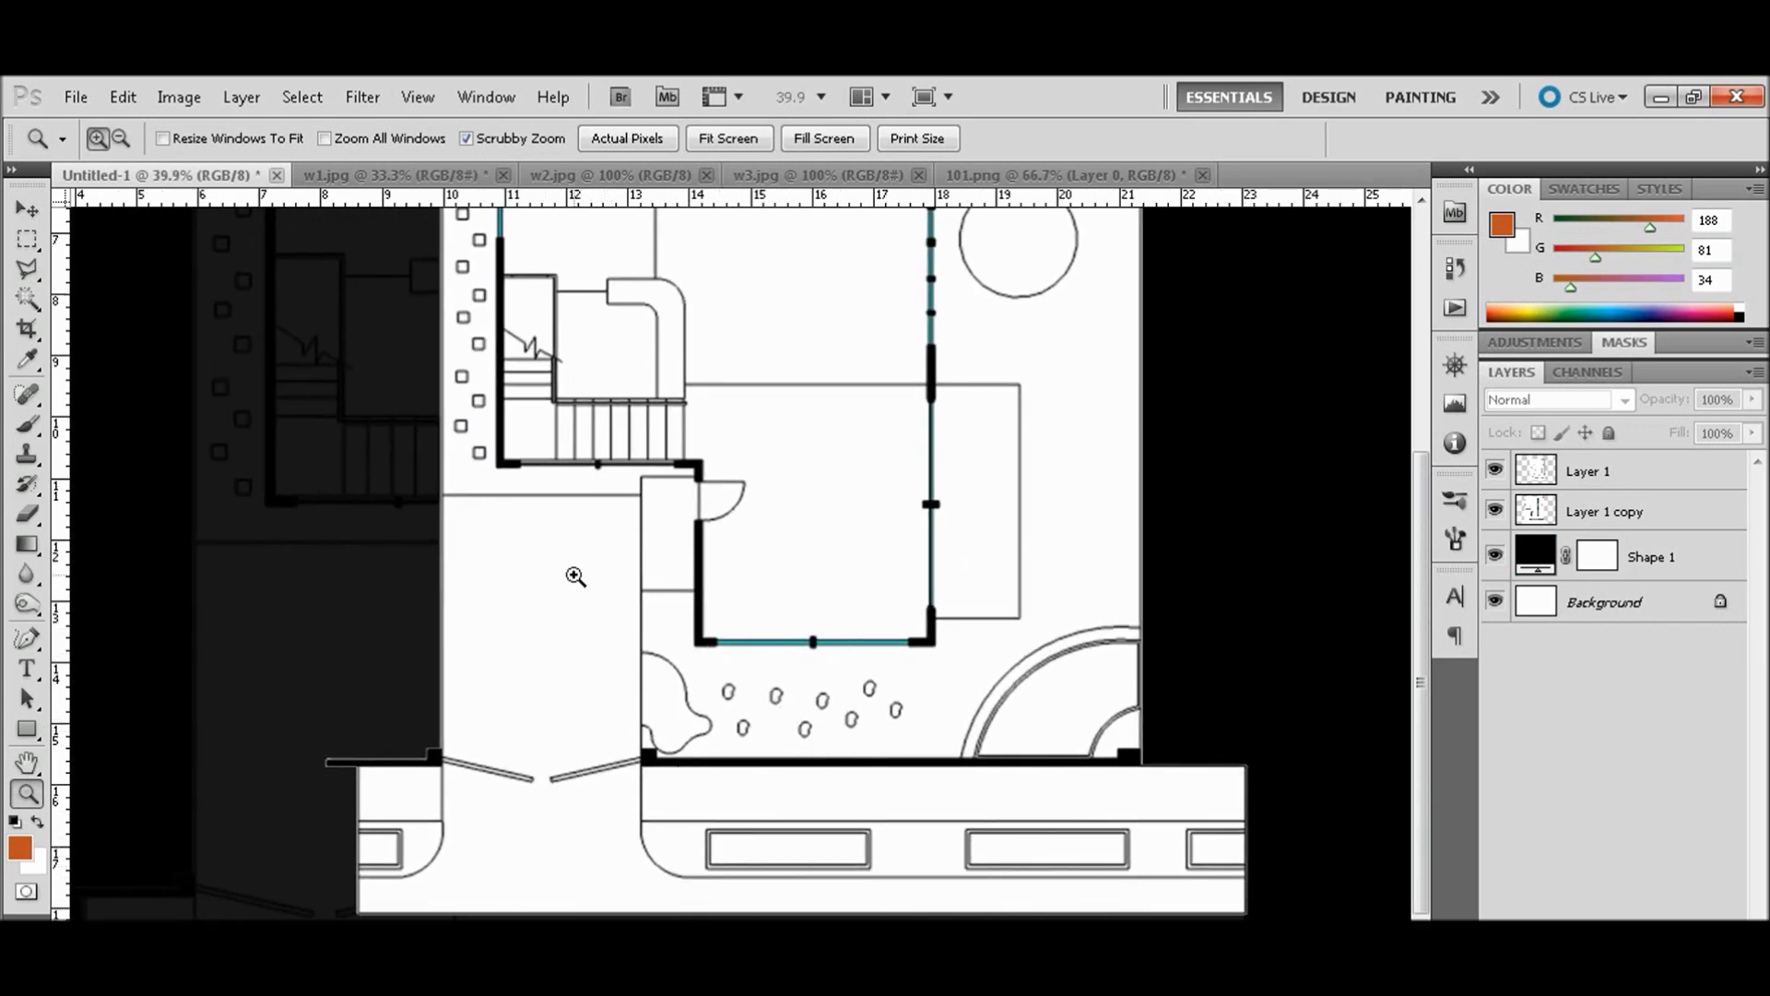
{"action": "left_click", "coordinate": [31, 299]}
{"action": "left_click", "coordinate": [193, 339]}
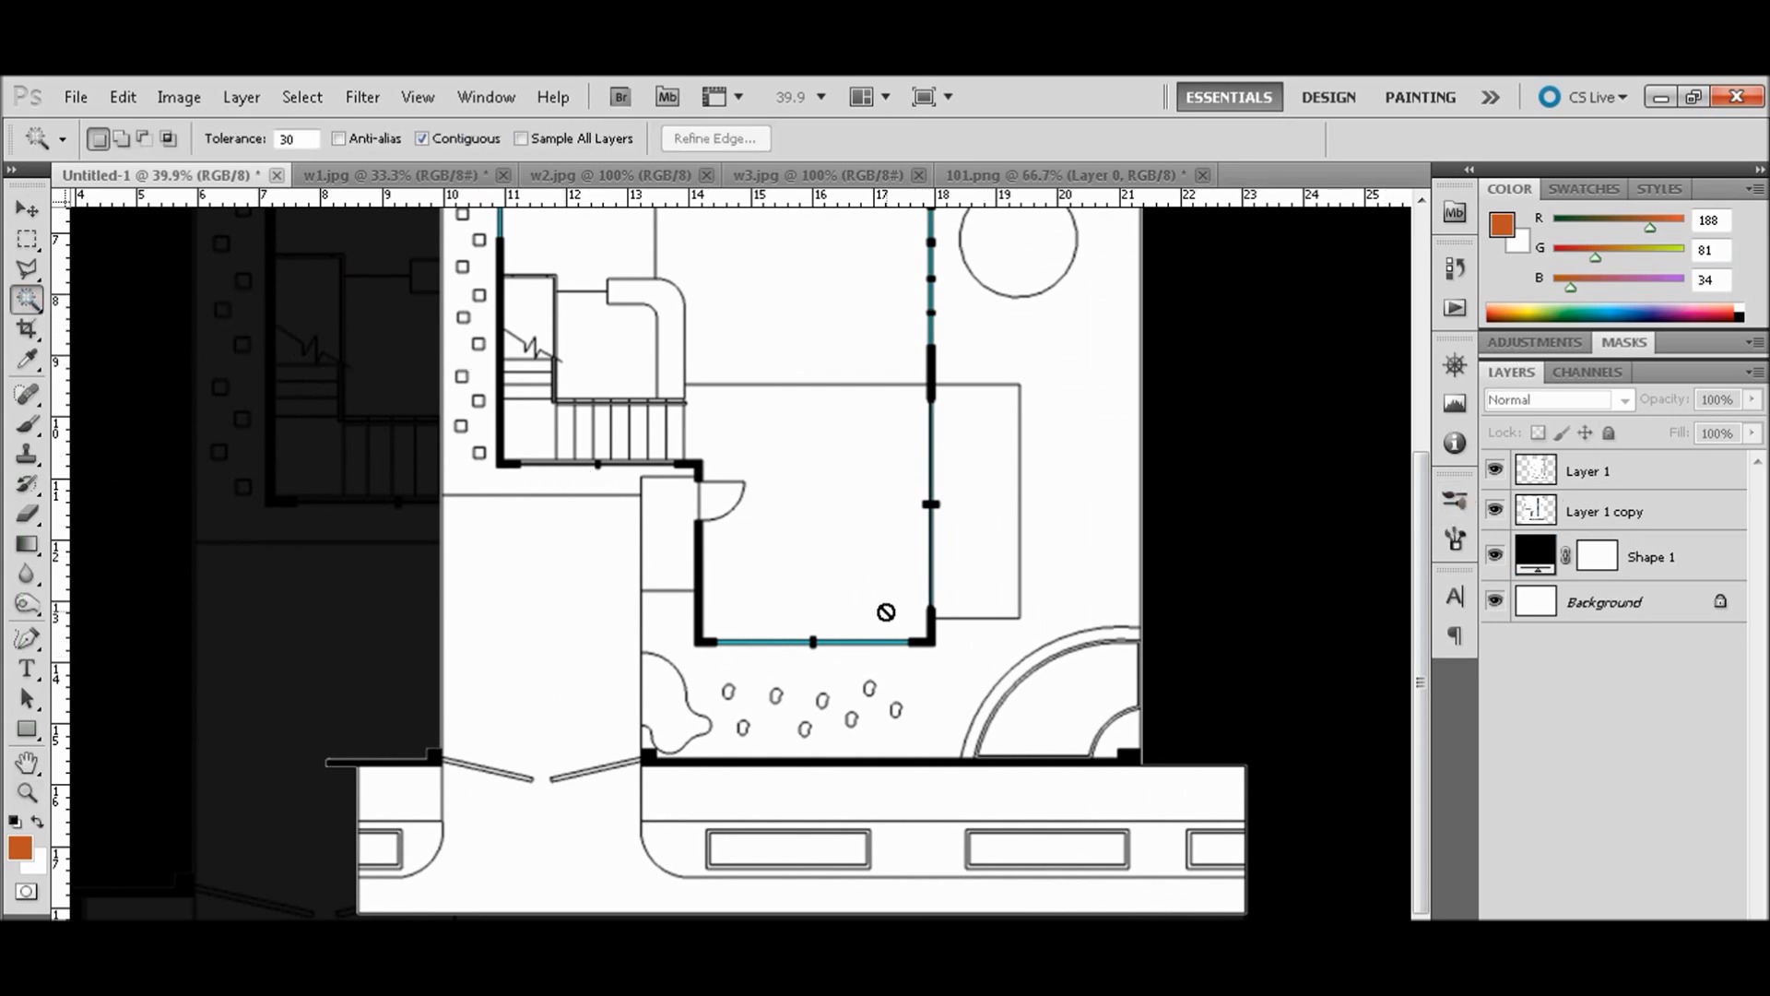
{"action": "left_click", "coordinate": [1664, 512]}
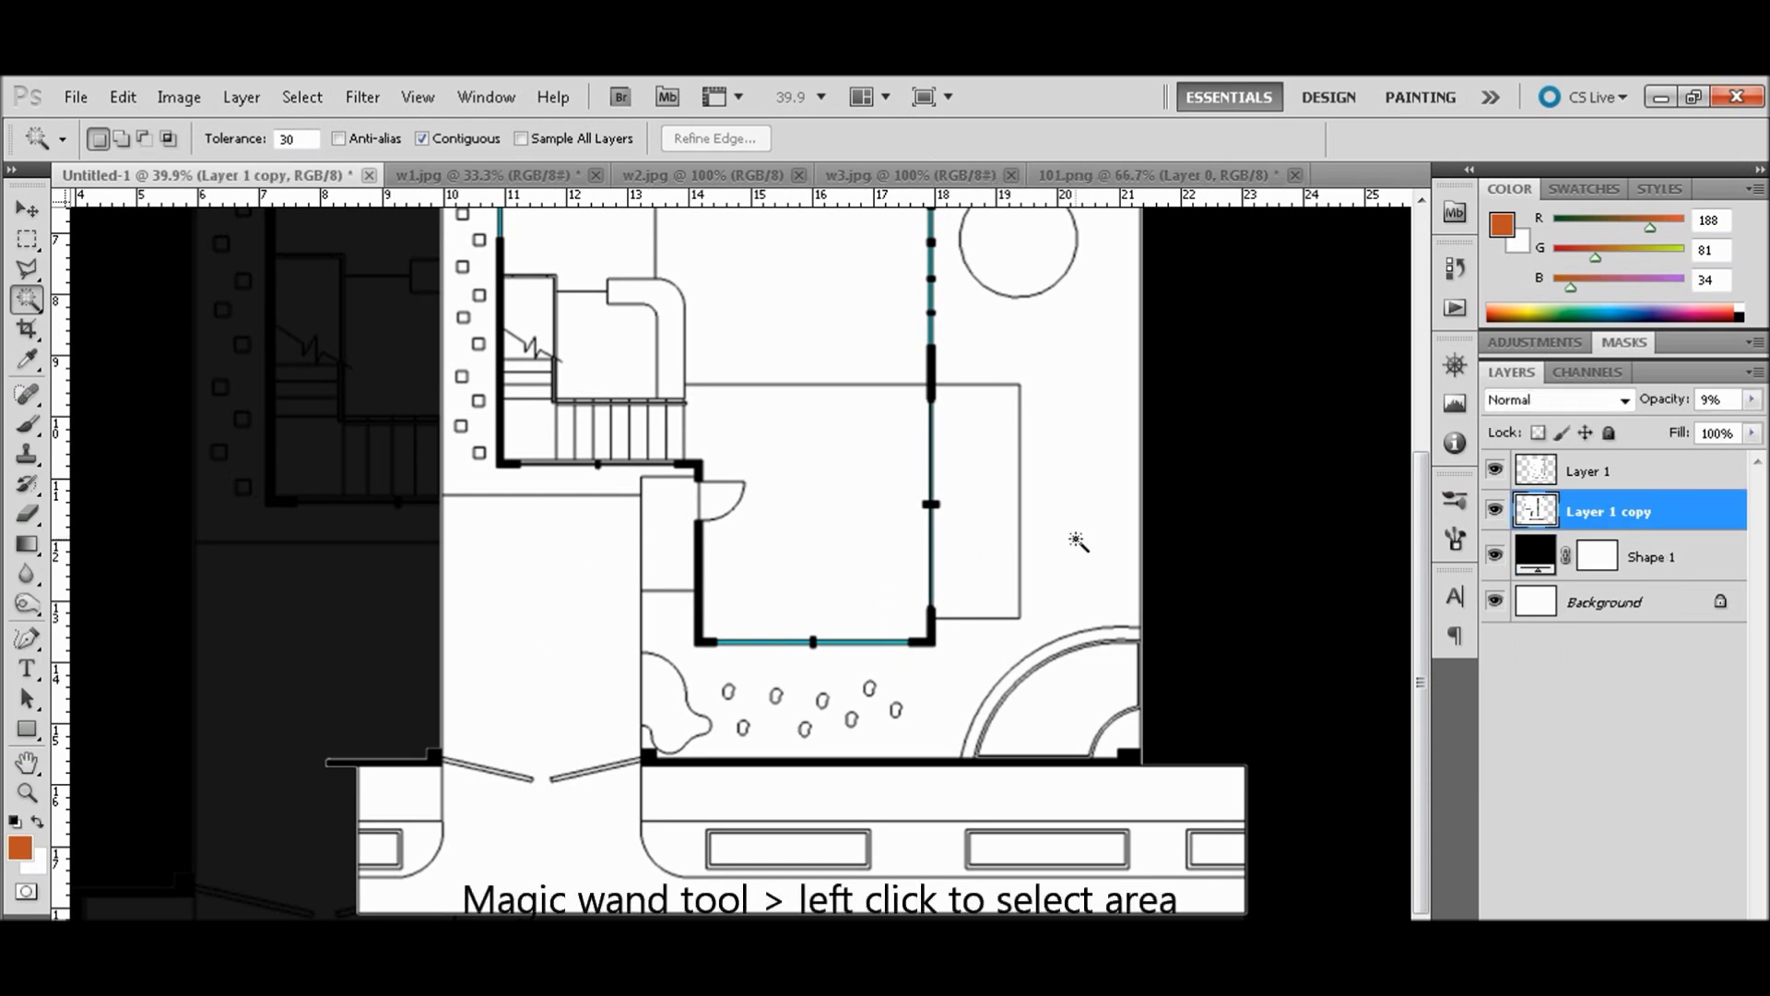
{"action": "key", "text": "v"}
- Pick the original floor plan layer and Magic Wand the white road and driveway area
{"action": "right_click", "coordinate": [985, 523]}
{"action": "left_click", "coordinate": [1048, 532]}
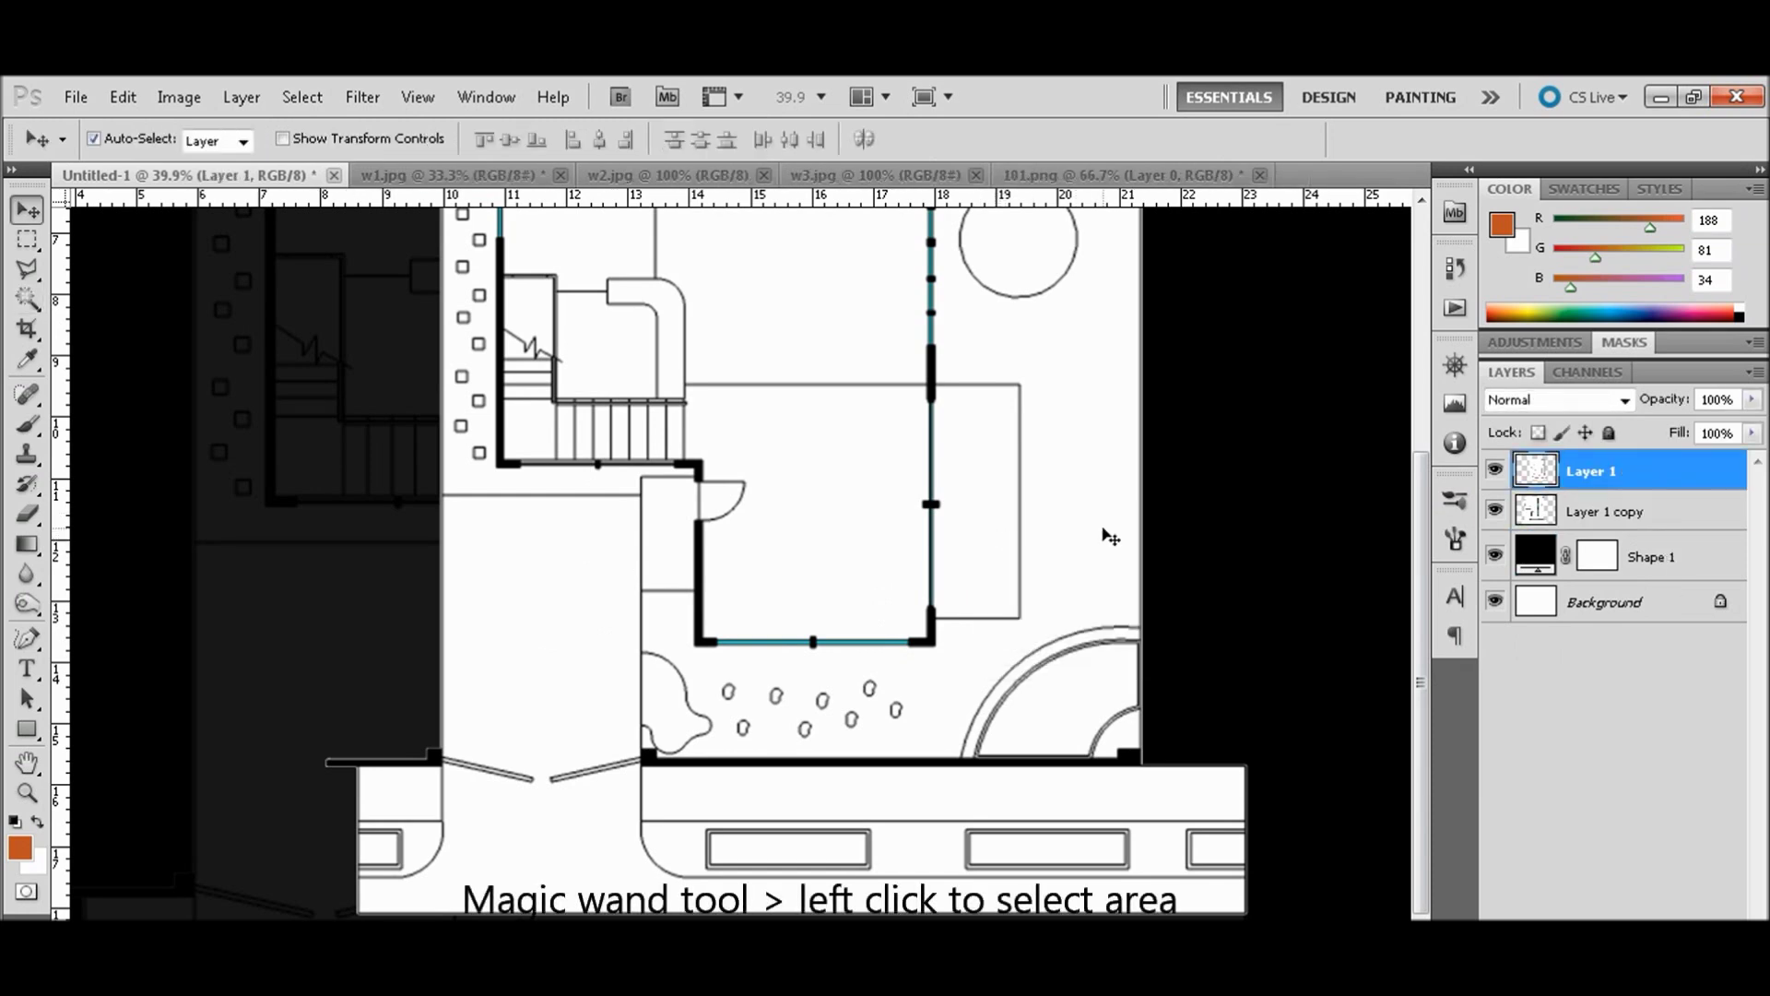
{"action": "right_click", "coordinate": [1115, 537]}
{"action": "key", "text": "Escape"}
{"action": "right_click", "coordinate": [29, 298]}
{"action": "left_click", "coordinate": [602, 627]}
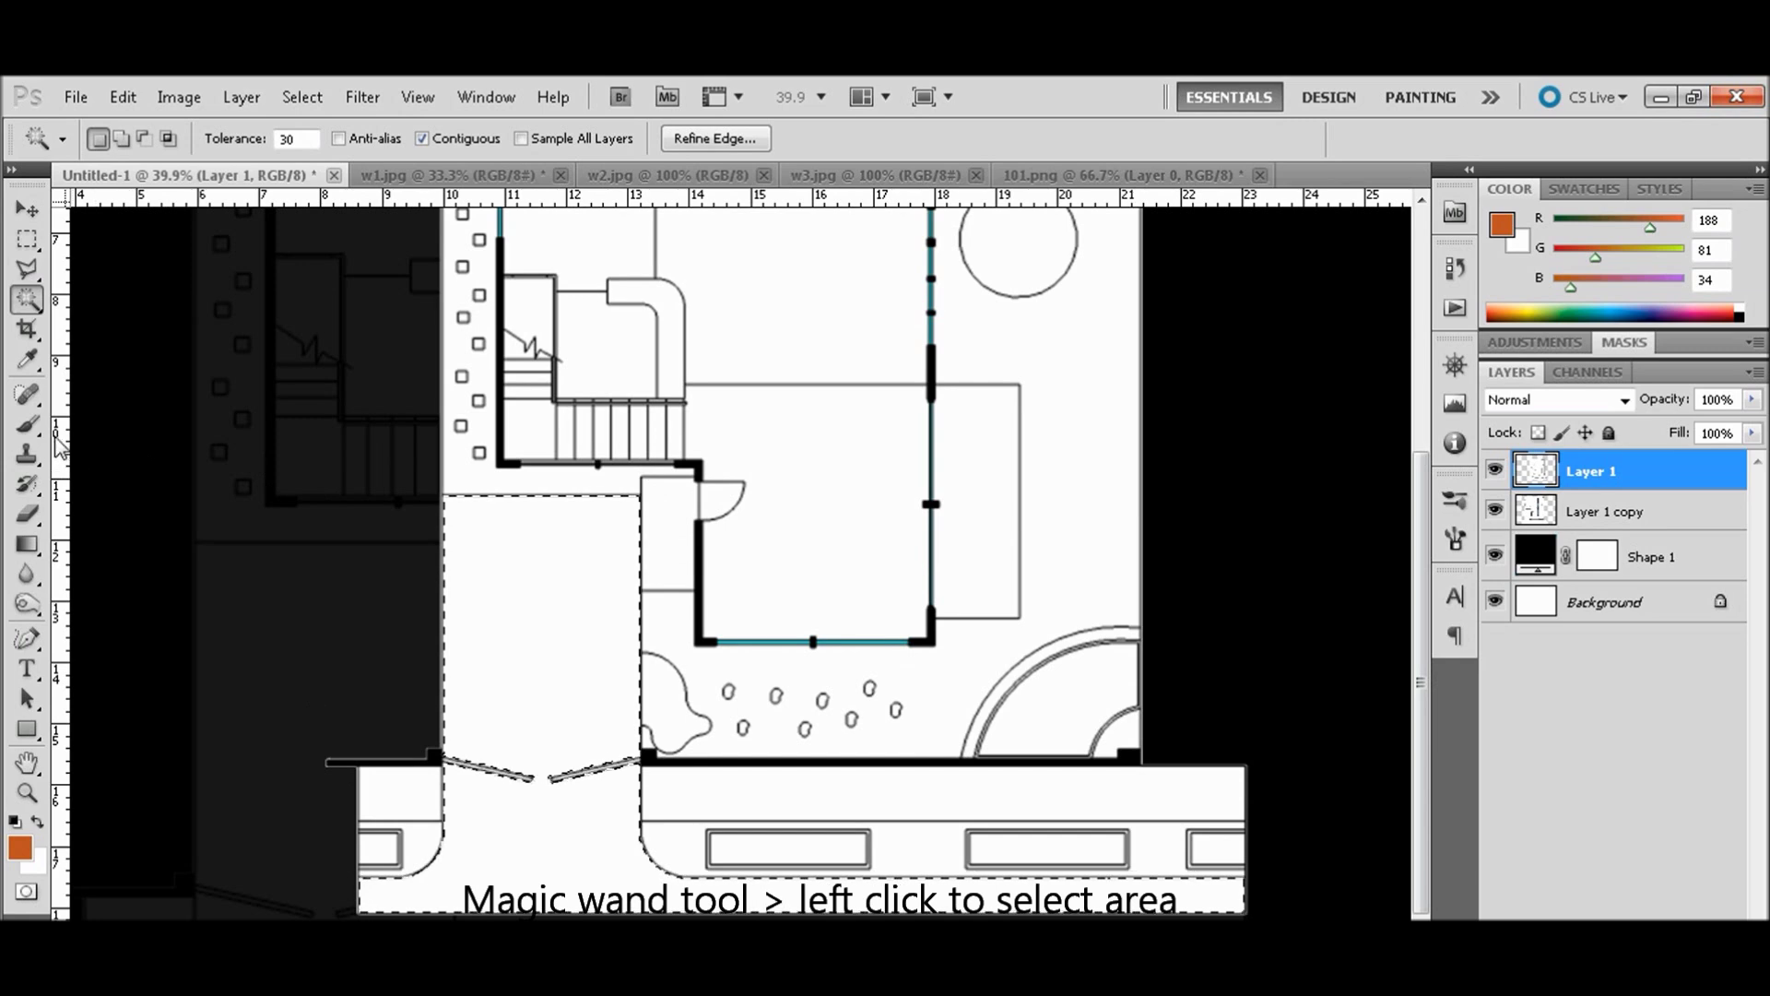
- Switch to the regular Brush at 380 px size and 100% opacity
{"action": "right_click", "coordinate": [30, 425]}
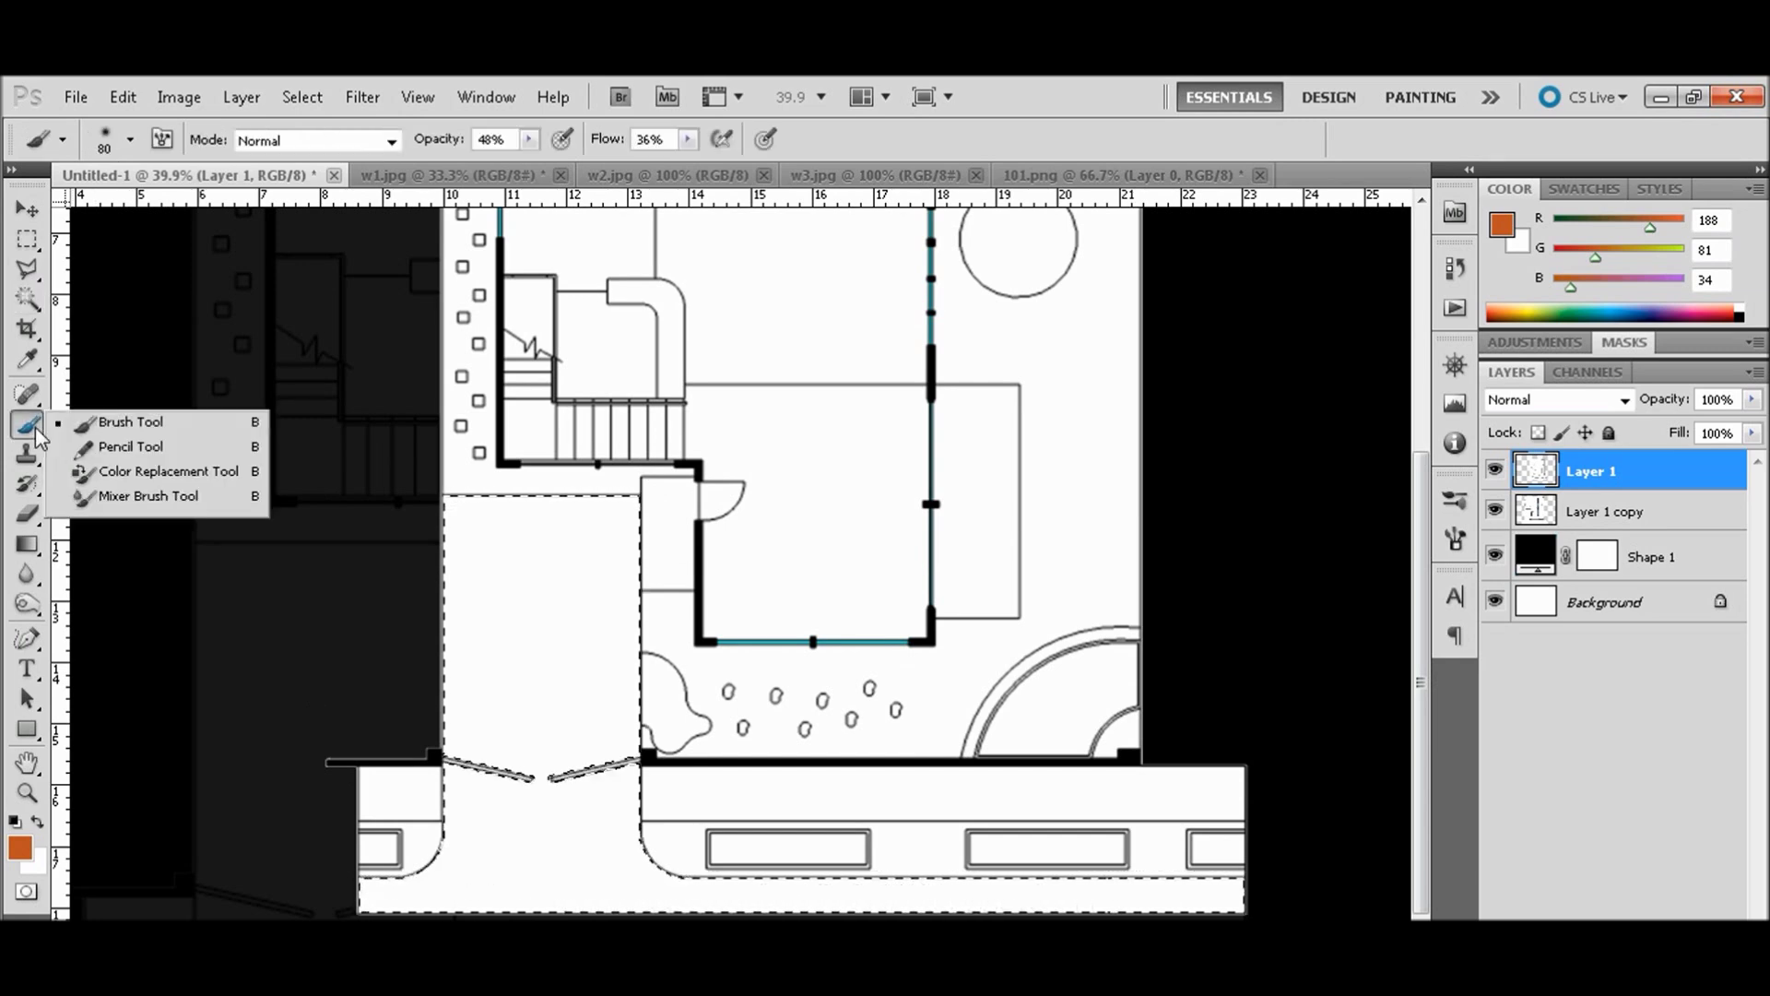
{"action": "left_click", "coordinate": [132, 421]}
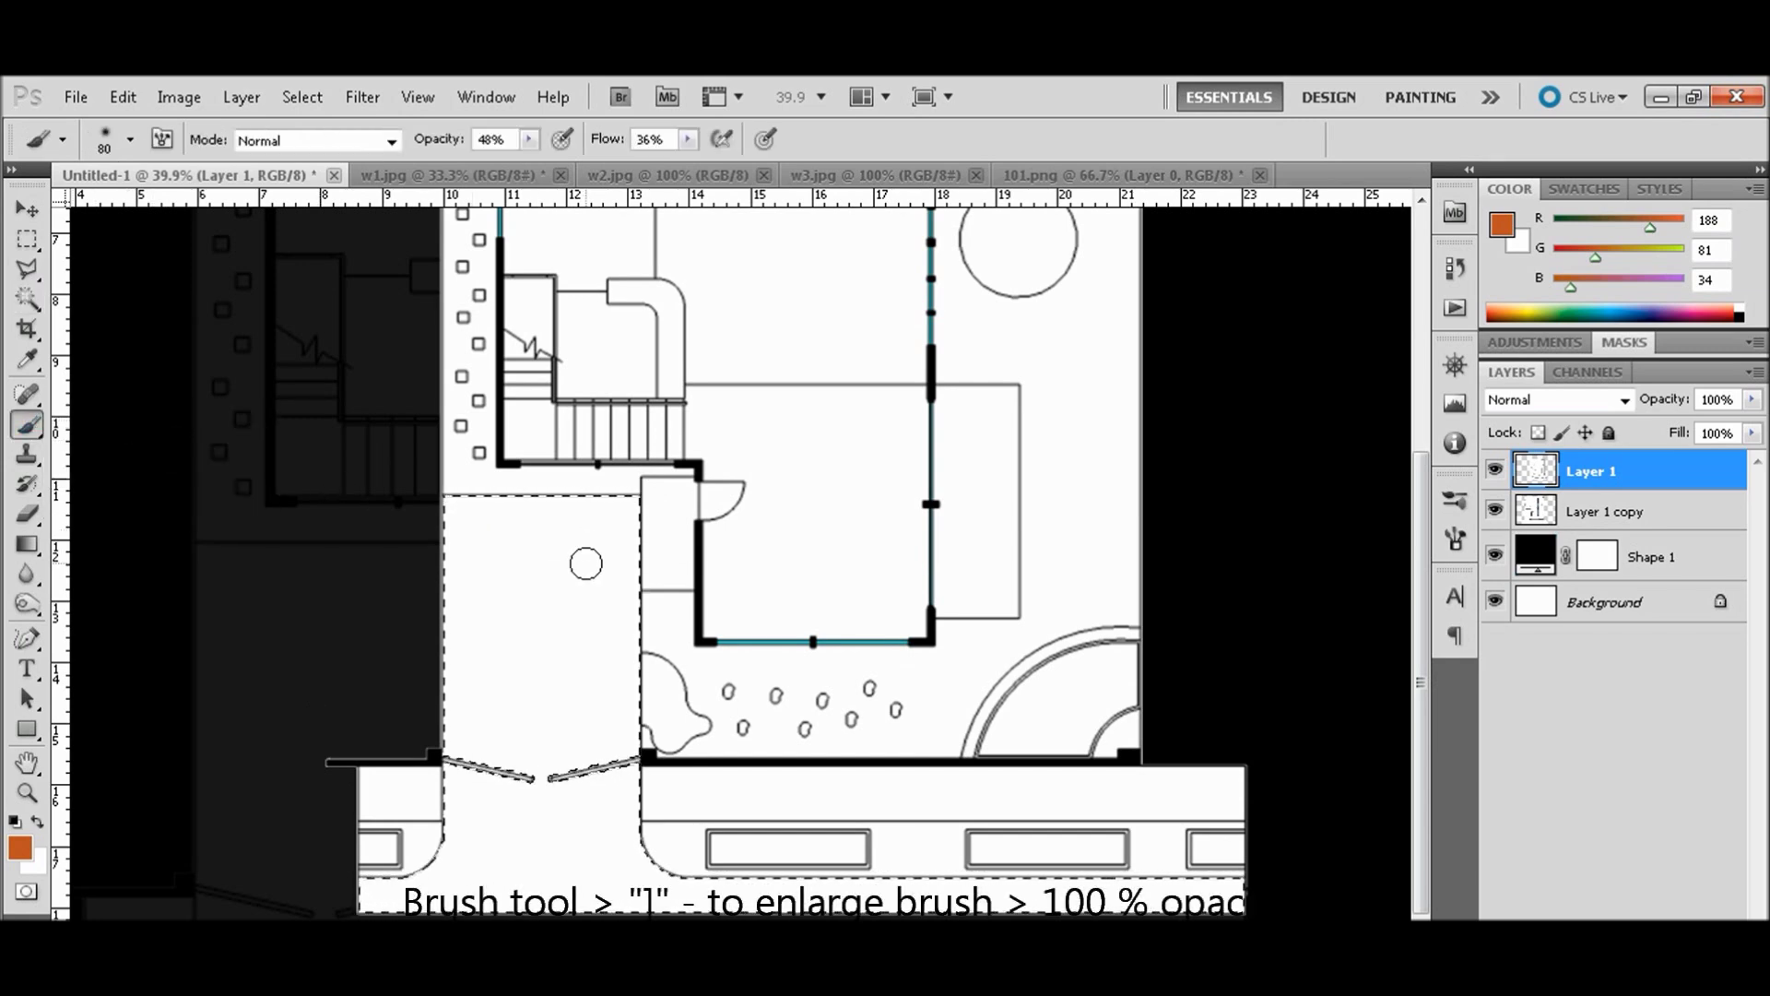
{"action": "right_click", "coordinate": [618, 581]}
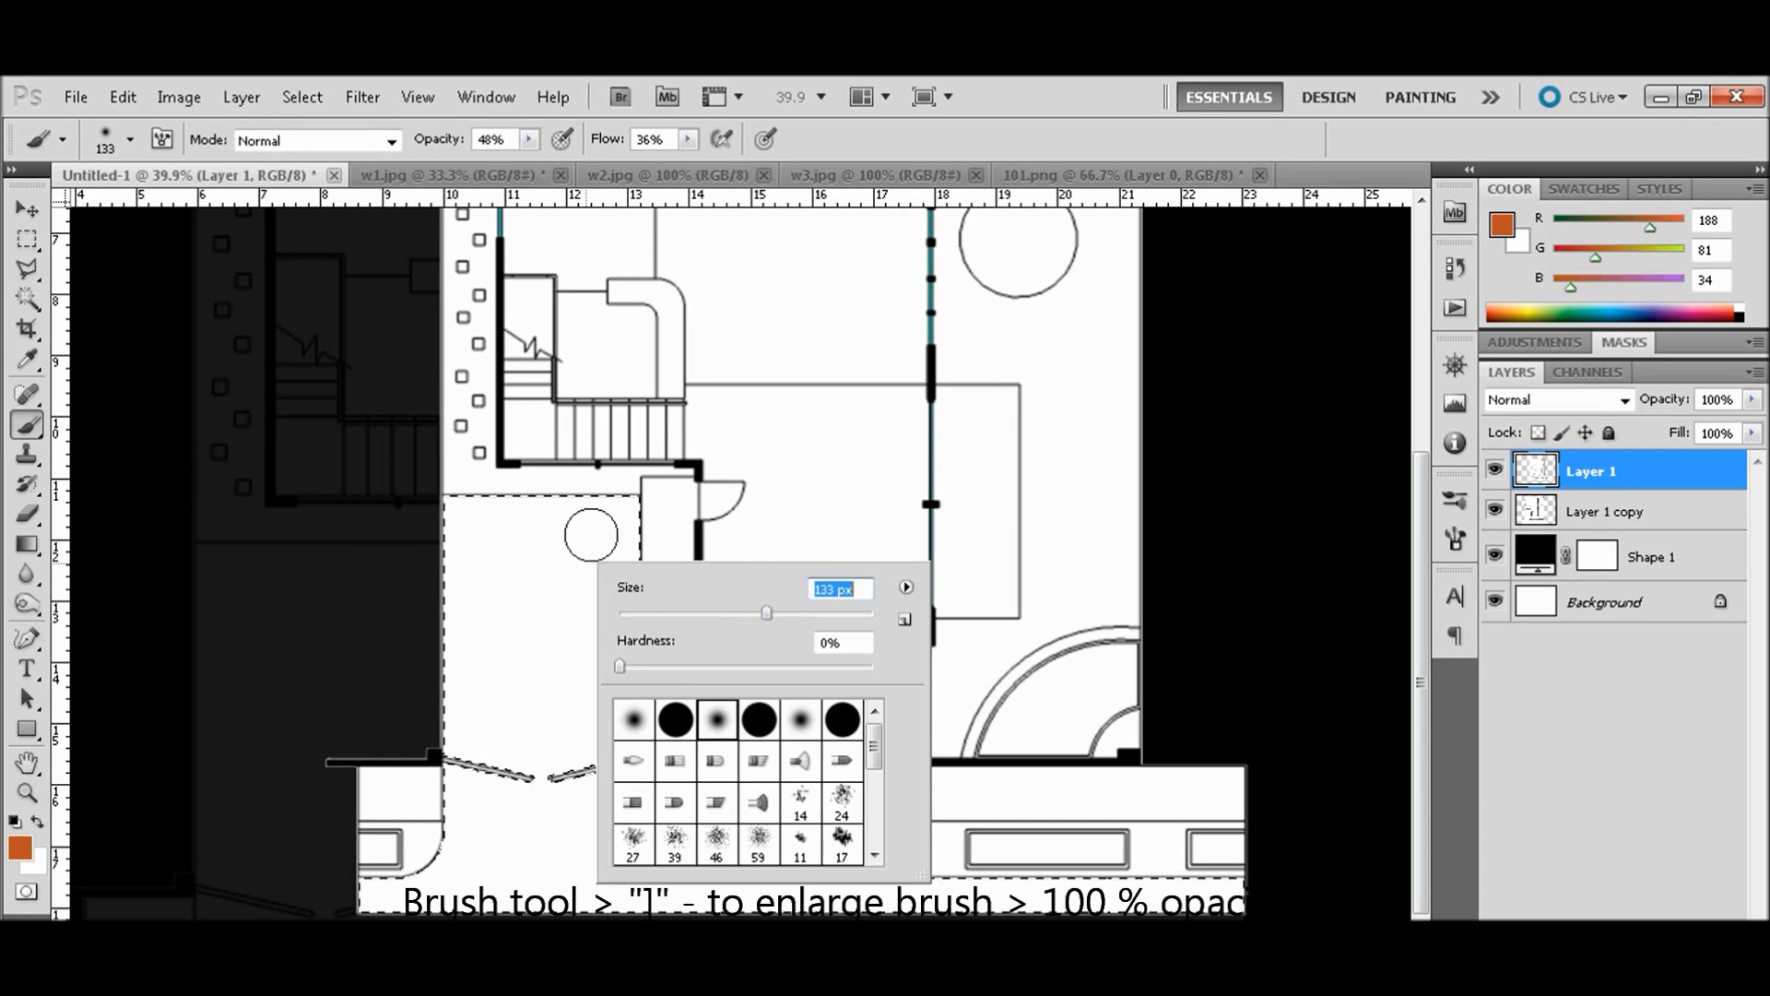
{"action": "left_click_drag", "start_coordinate": [824, 614], "coordinate": [834, 615]}
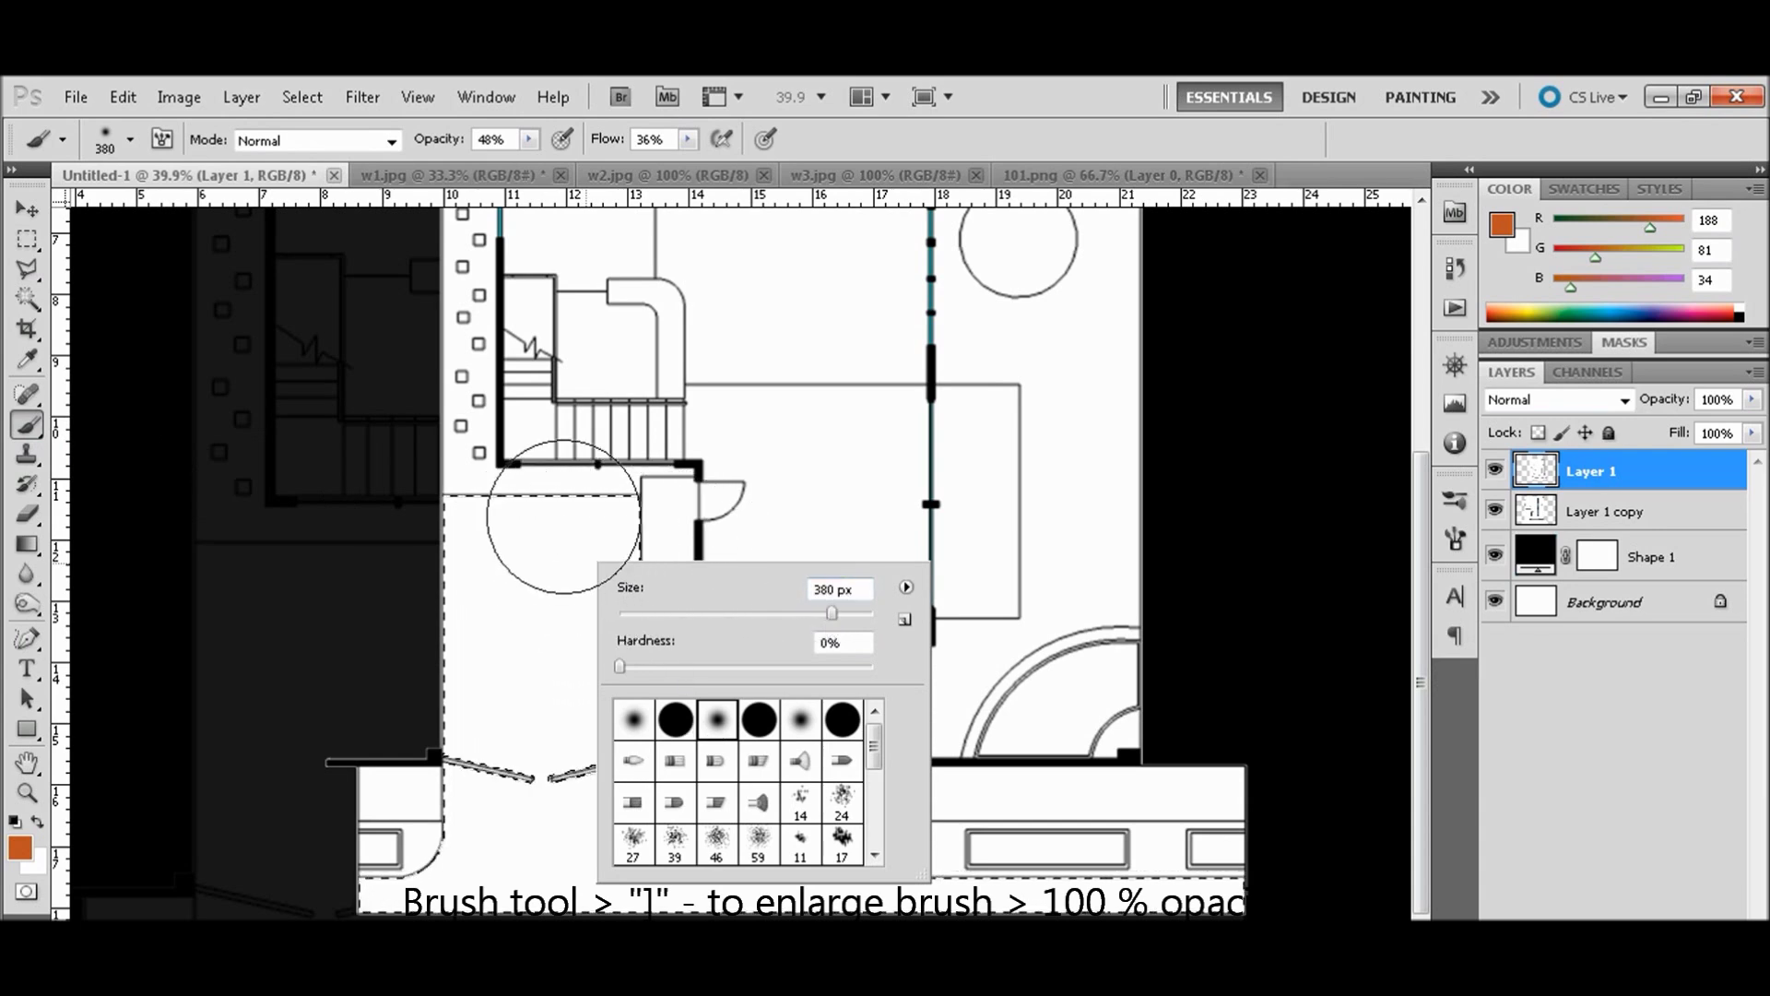
{"action": "left_click", "coordinate": [530, 138]}
{"action": "left_click_drag", "start_coordinate": [531, 164], "coordinate": [601, 163]}
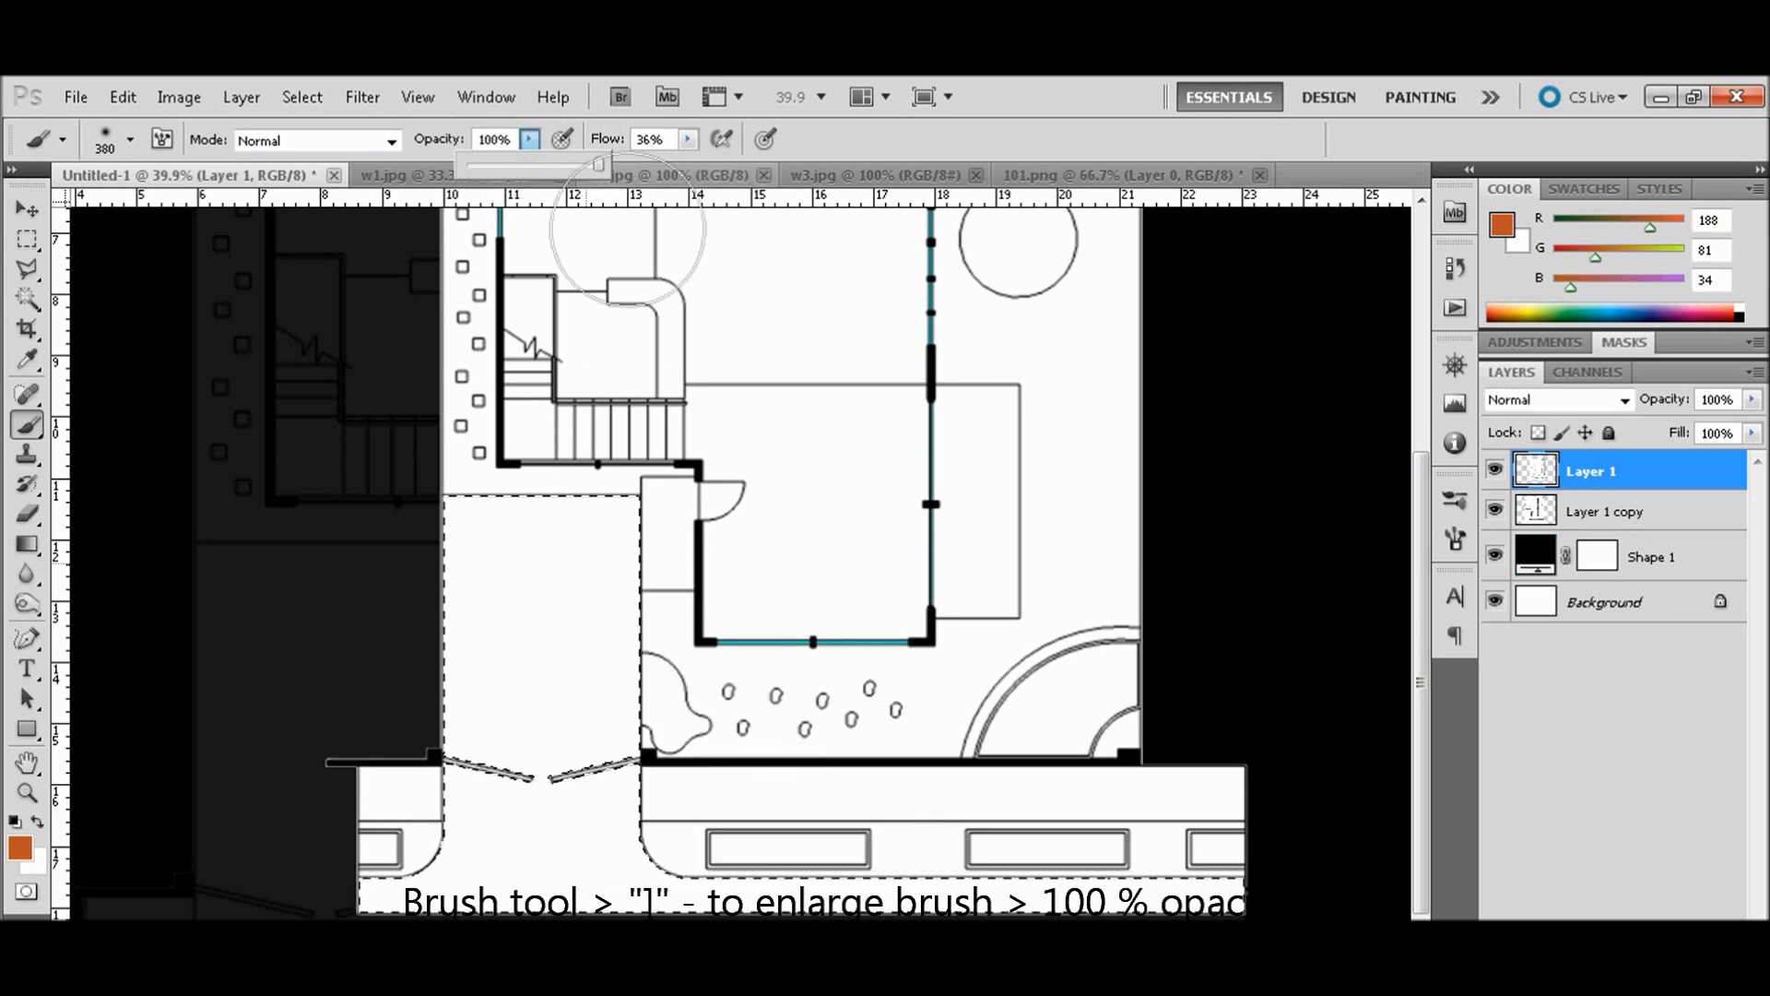
- Set the foreground to dark grey RGB 36,35,35 and paint the road selection
{"action": "left_click", "coordinate": [23, 849]}
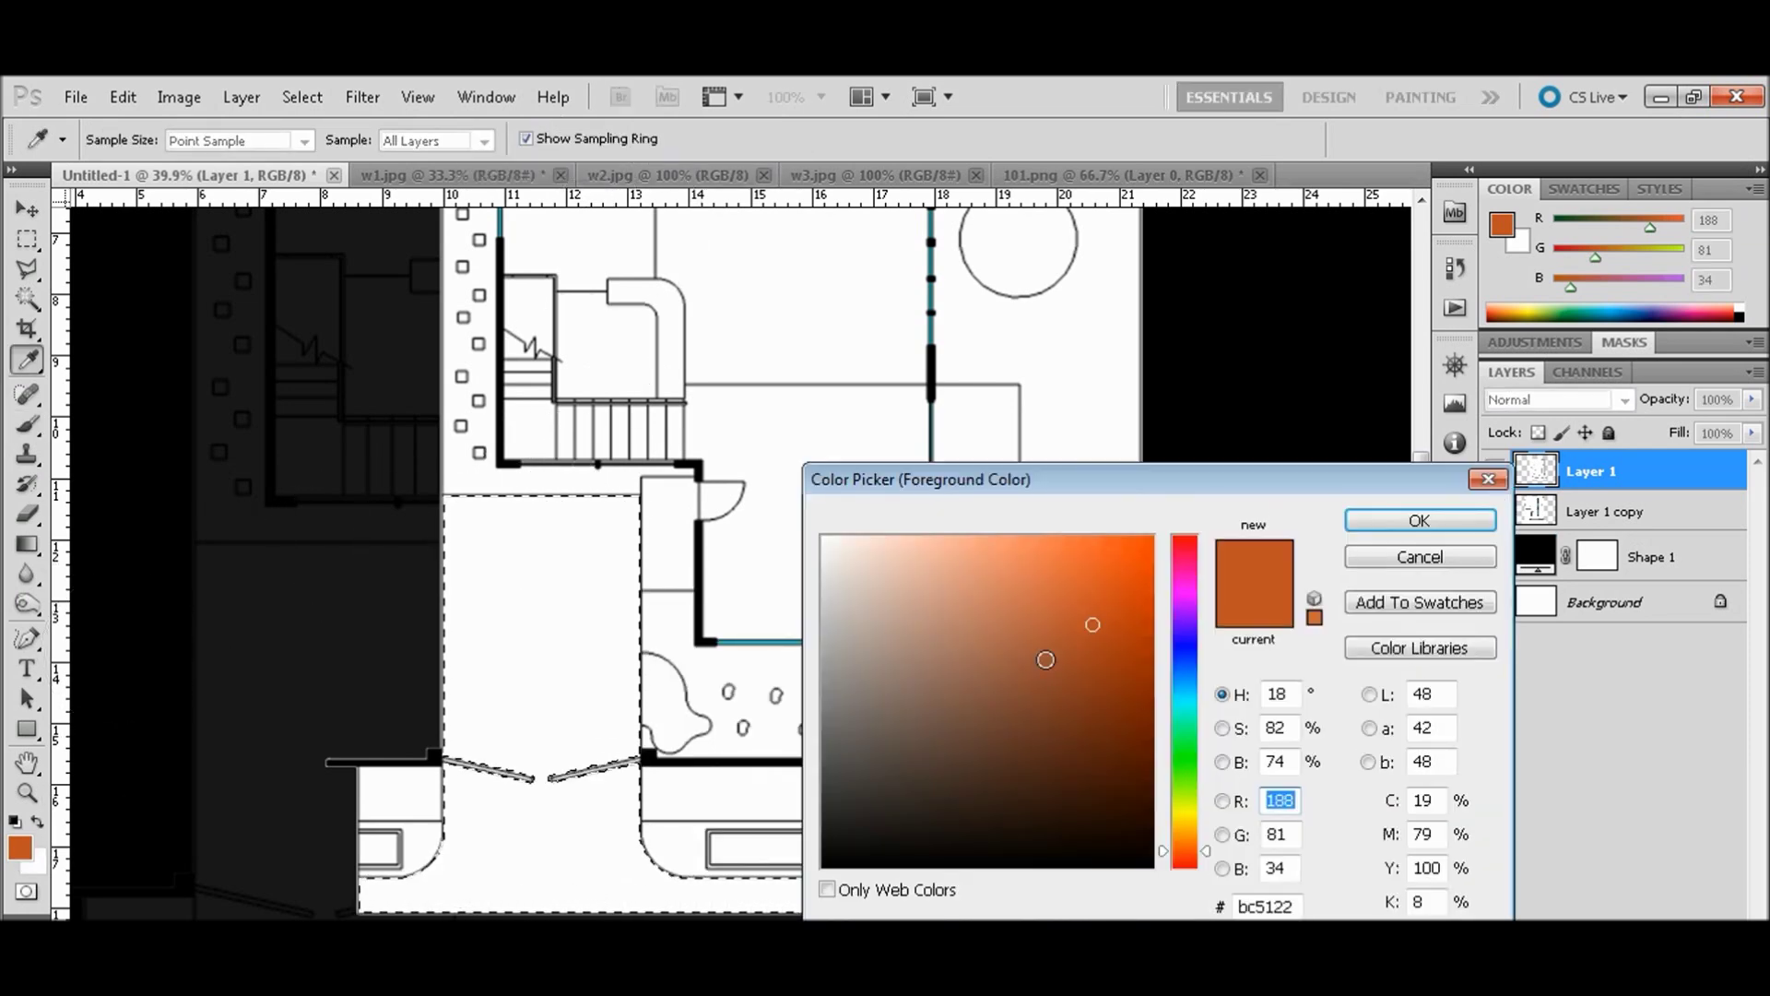
{"action": "left_click", "coordinate": [836, 830]}
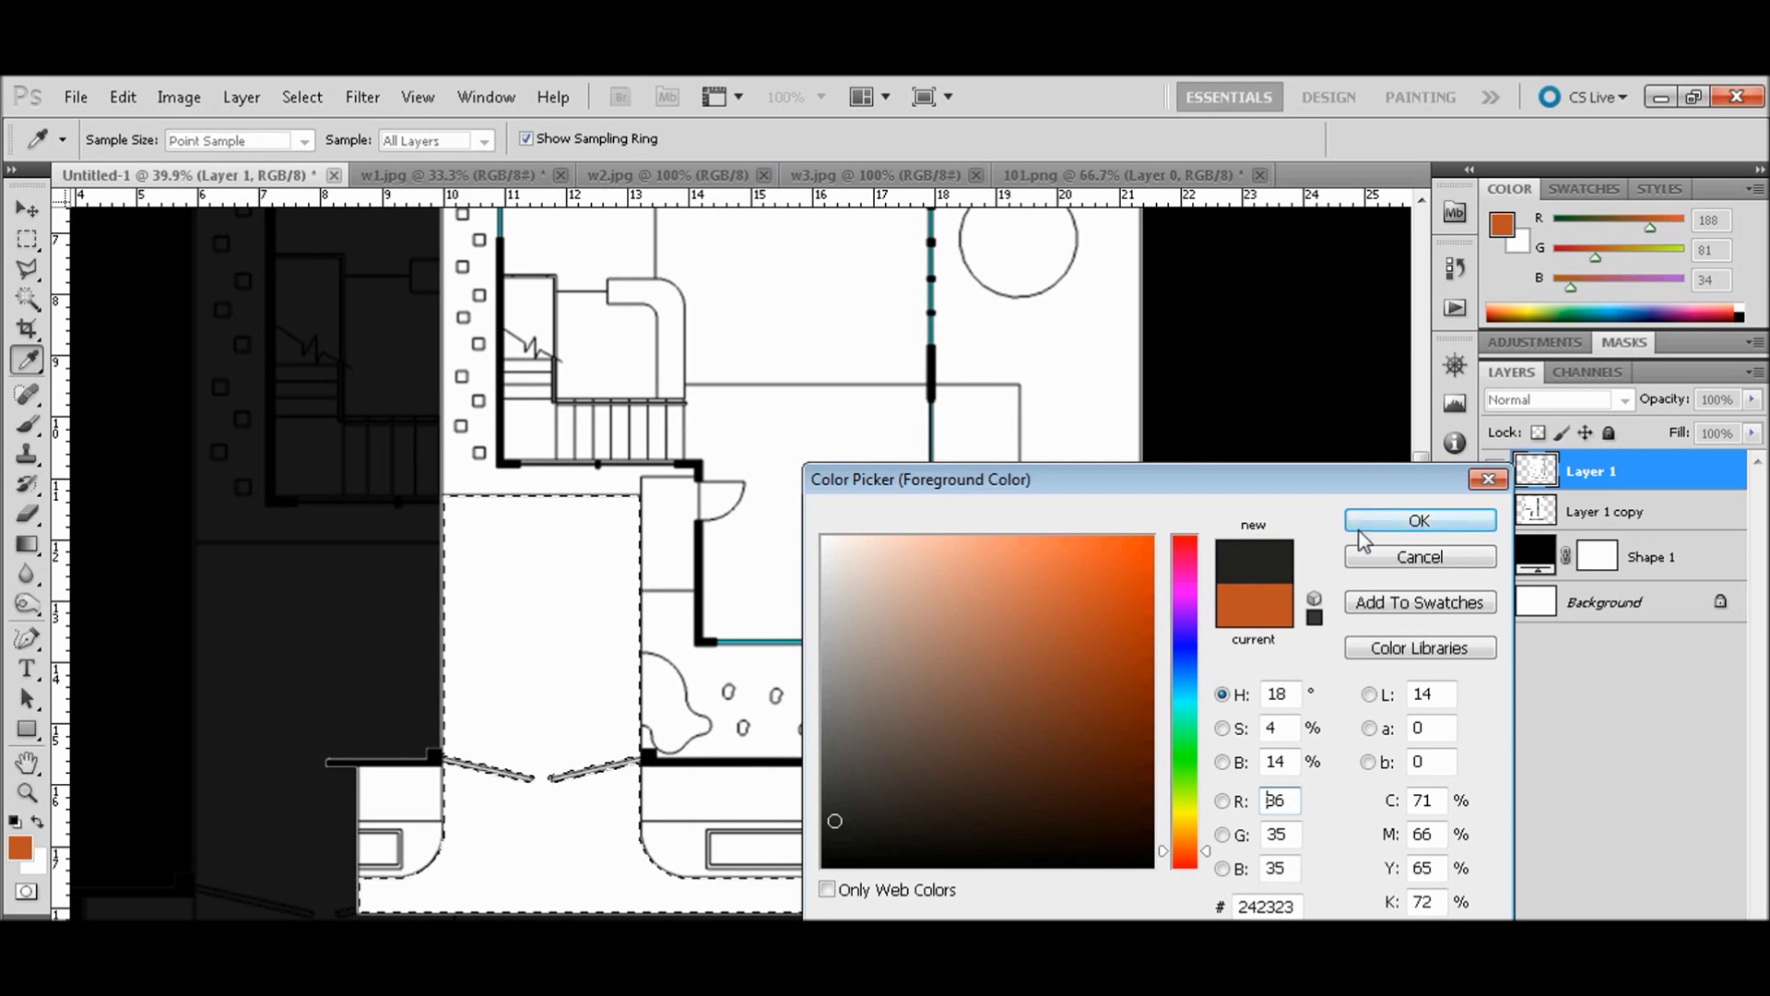
{"action": "left_click", "coordinate": [1419, 520]}
{"action": "mouse_move", "coordinate": [643, 564]}
{"action": "left_mouse_down"}
{"action": "mouse_move", "coordinate": [521, 631]}
{"action": "mouse_move", "coordinate": [553, 830]}
{"action": "mouse_move", "coordinate": [415, 857]}
{"action": "mouse_move", "coordinate": [829, 885]}
{"action": "mouse_move", "coordinate": [1304, 848]}
{"action": "left_mouse_up"}
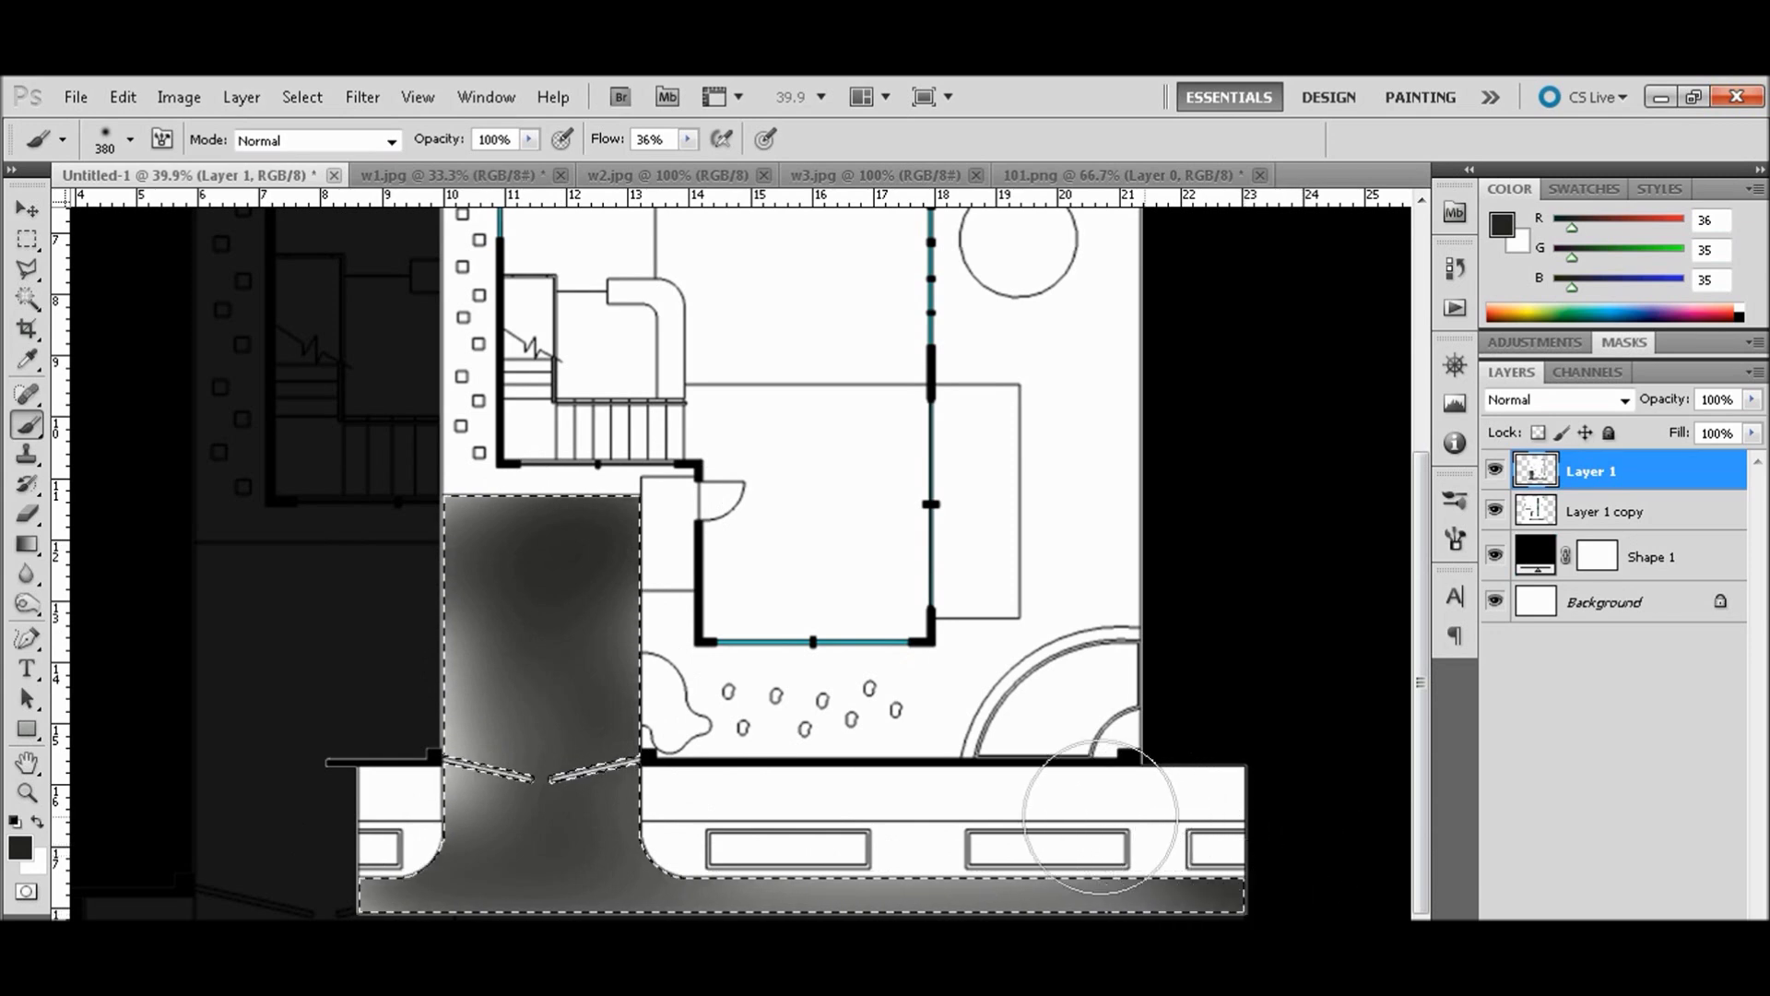
{"action": "mouse_move", "coordinate": [664, 803]}
{"action": "left_mouse_down"}
{"action": "mouse_move", "coordinate": [581, 802]}
{"action": "mouse_move", "coordinate": [470, 650]}
{"action": "mouse_move", "coordinate": [673, 456]}
{"action": "mouse_move", "coordinate": [498, 526]}
{"action": "mouse_move", "coordinate": [554, 581]}
{"action": "left_mouse_up"}
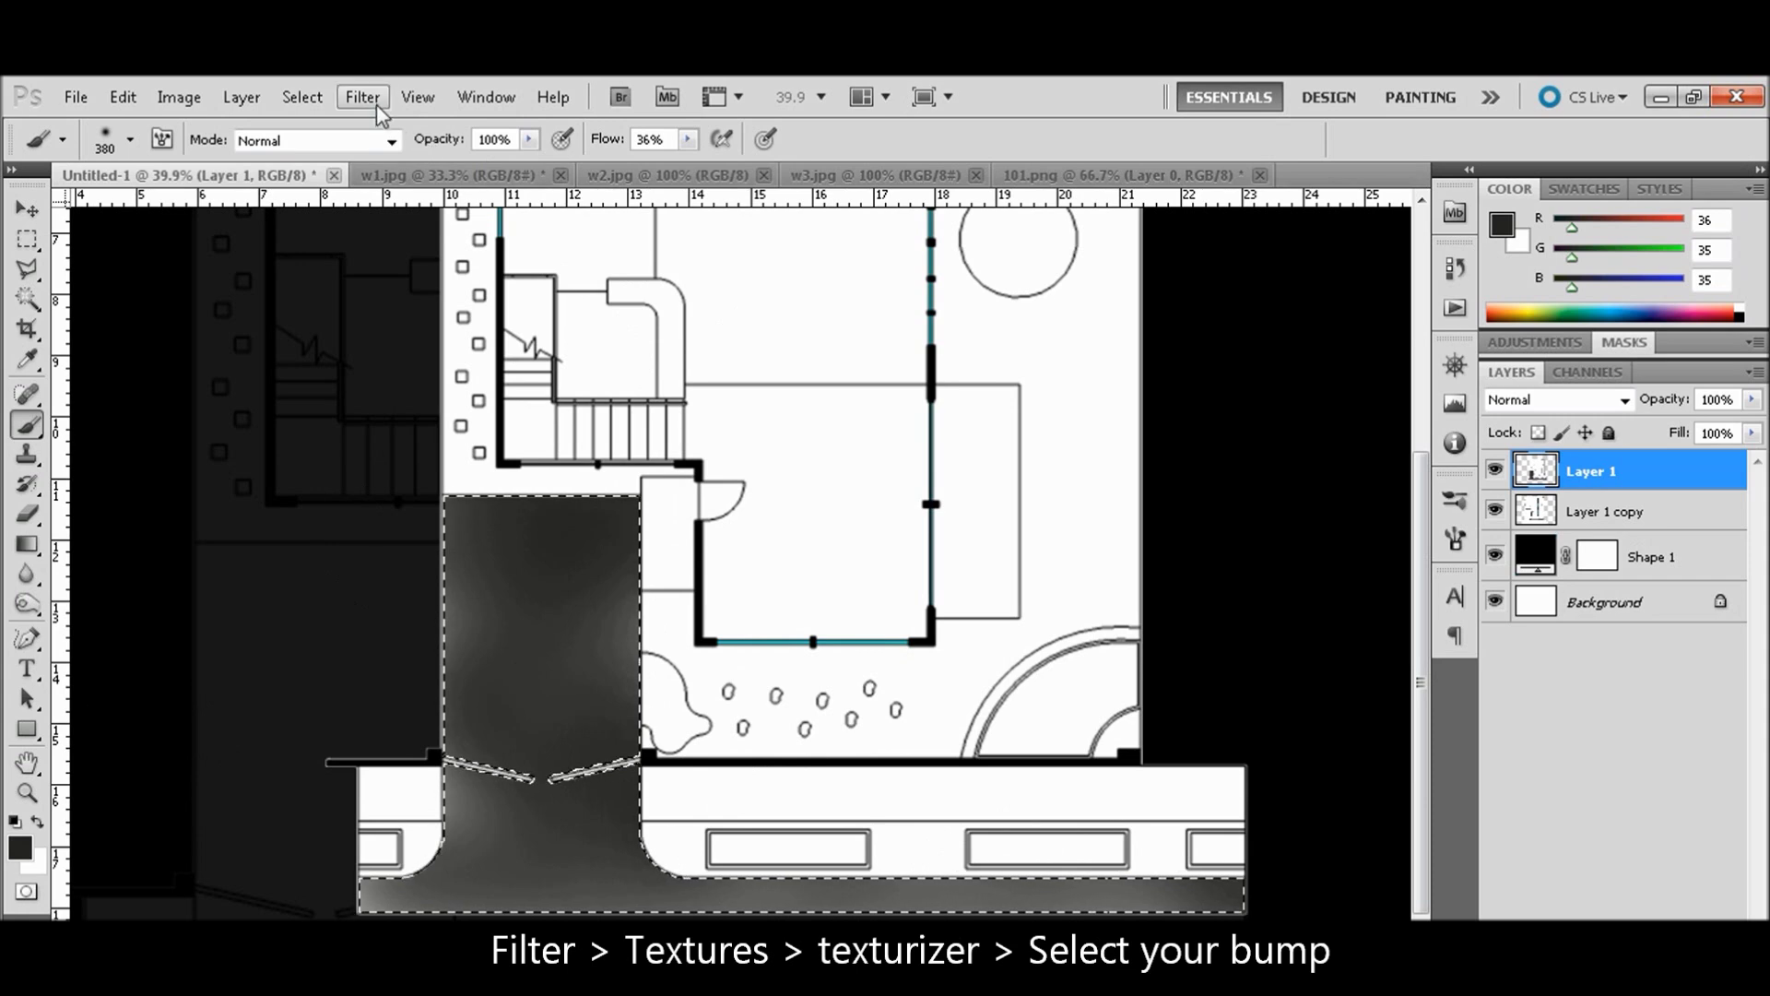
- Open Texturizer in the Filter Gallery, previewing several other effects on the driveway
{"action": "left_click", "coordinate": [363, 97]}
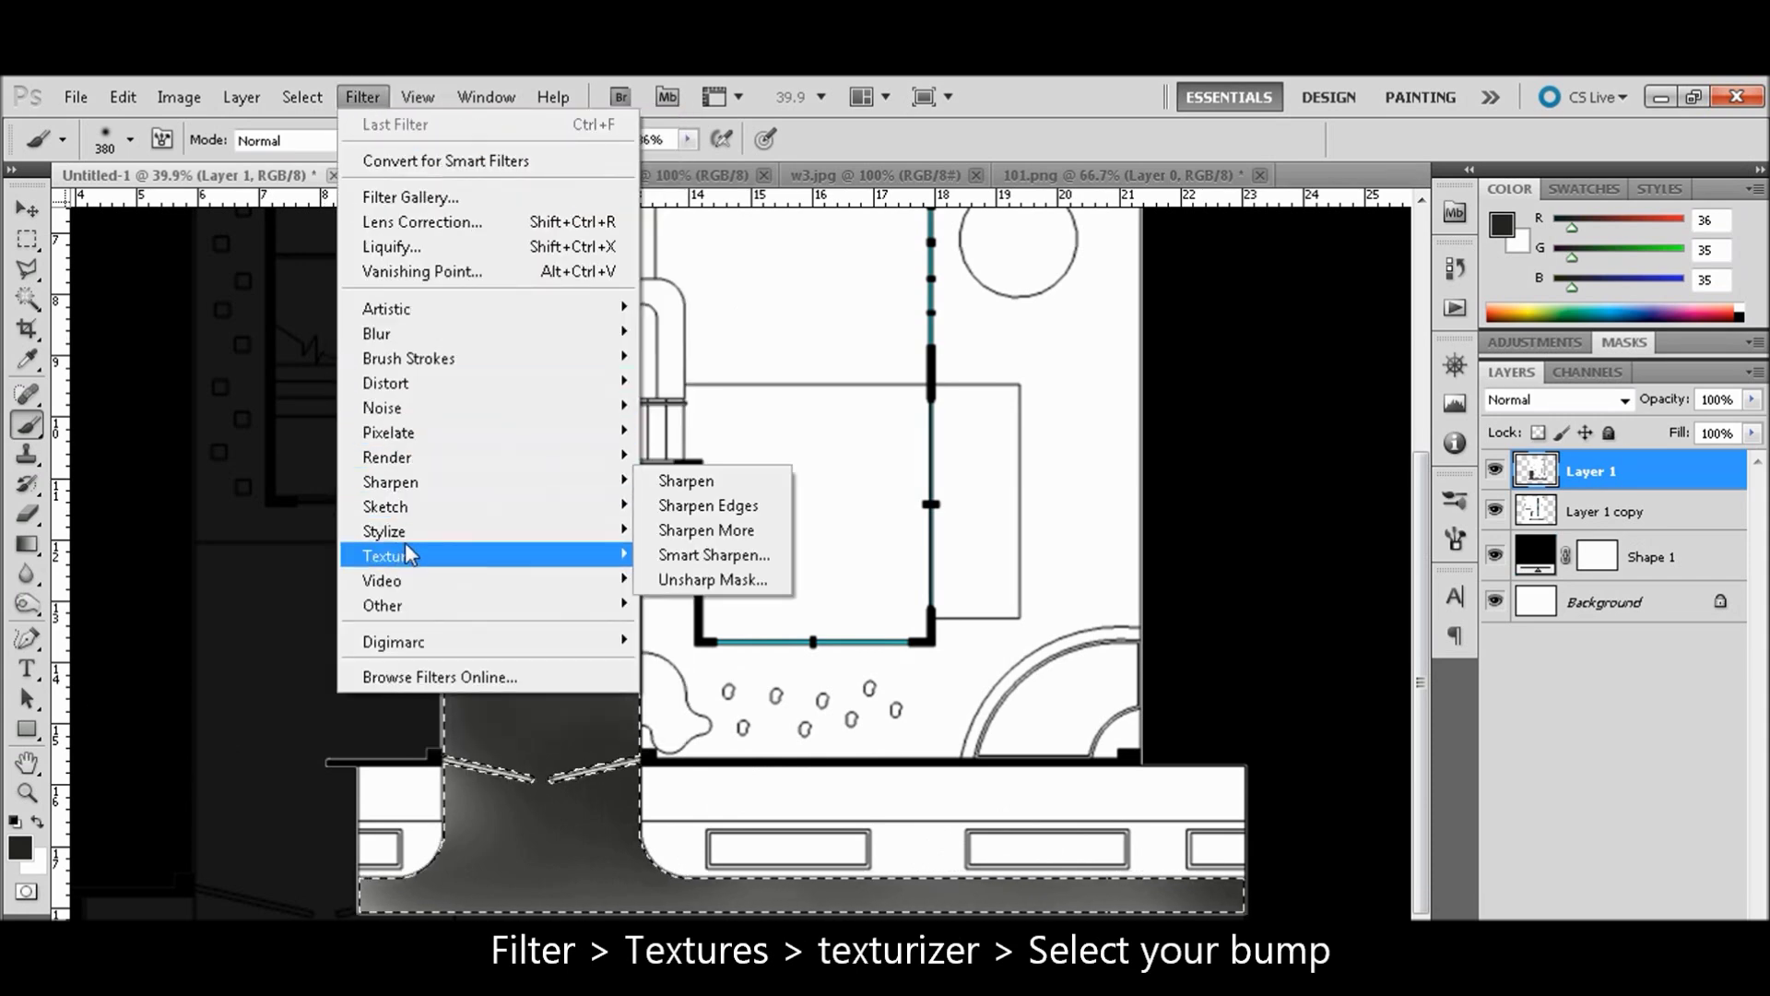
{"action": "mouse_move", "coordinate": [387, 556]}
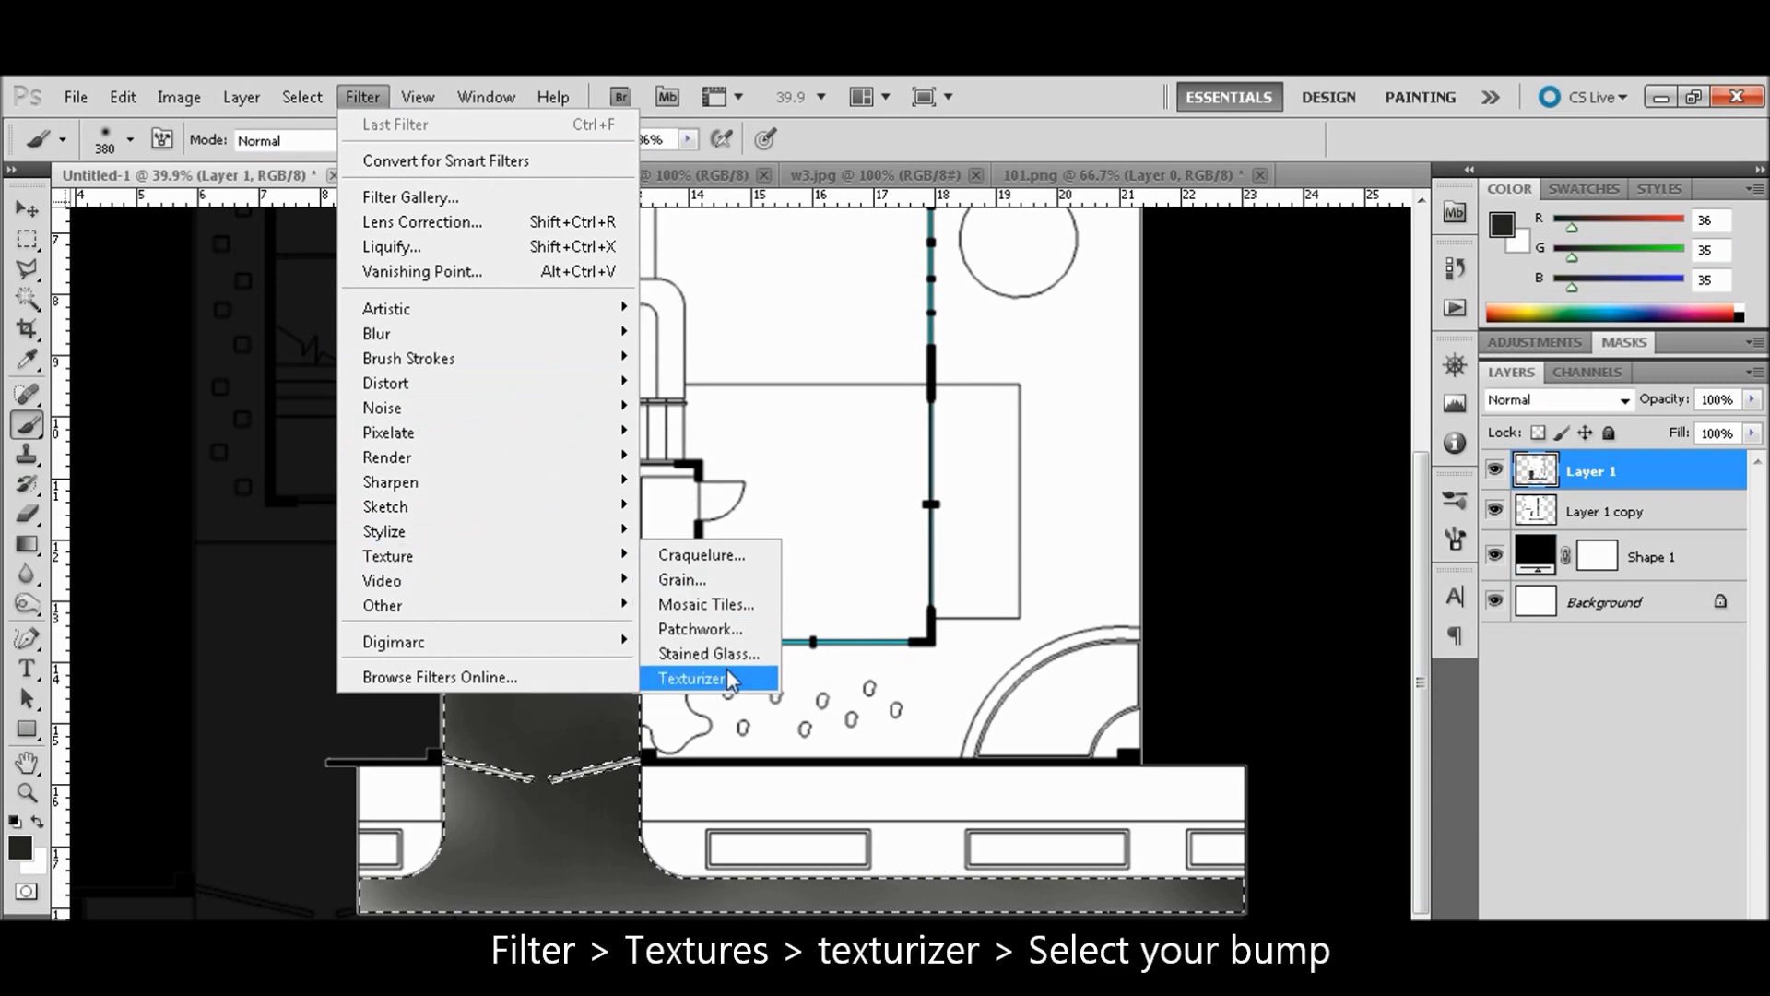
{"action": "left_click", "coordinate": [726, 671]}
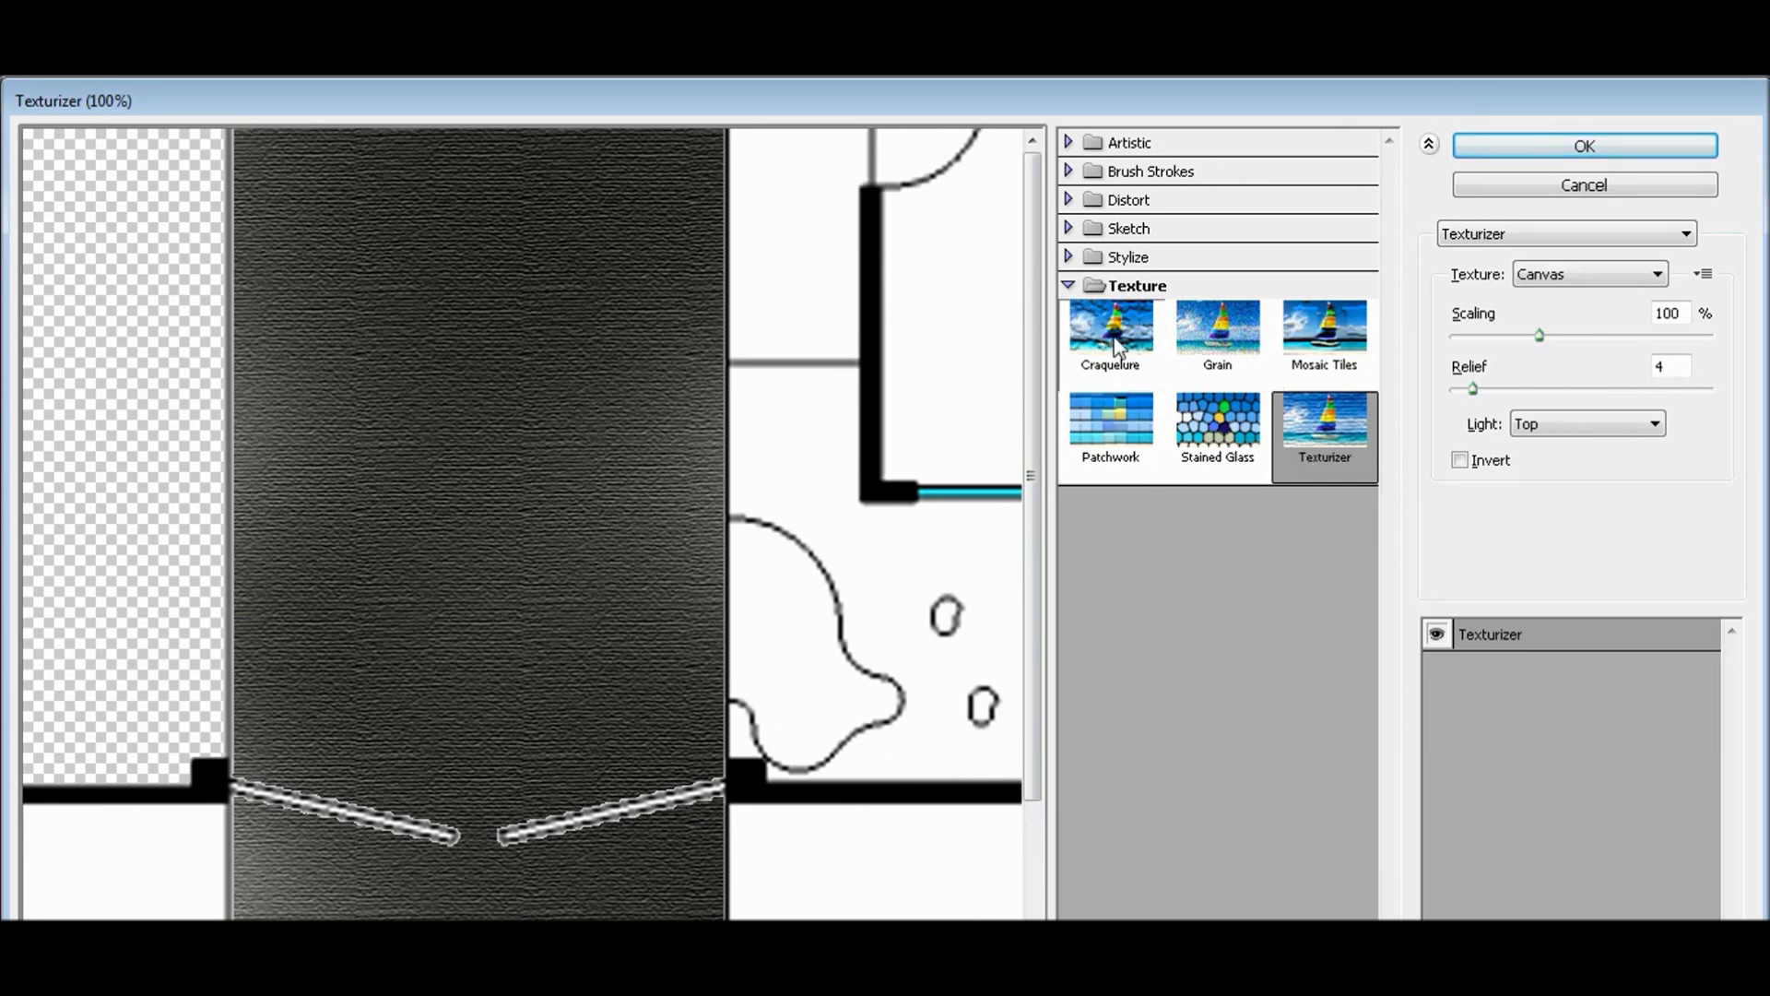
{"action": "left_click", "coordinate": [1111, 340]}
{"action": "left_click", "coordinate": [1218, 339]}
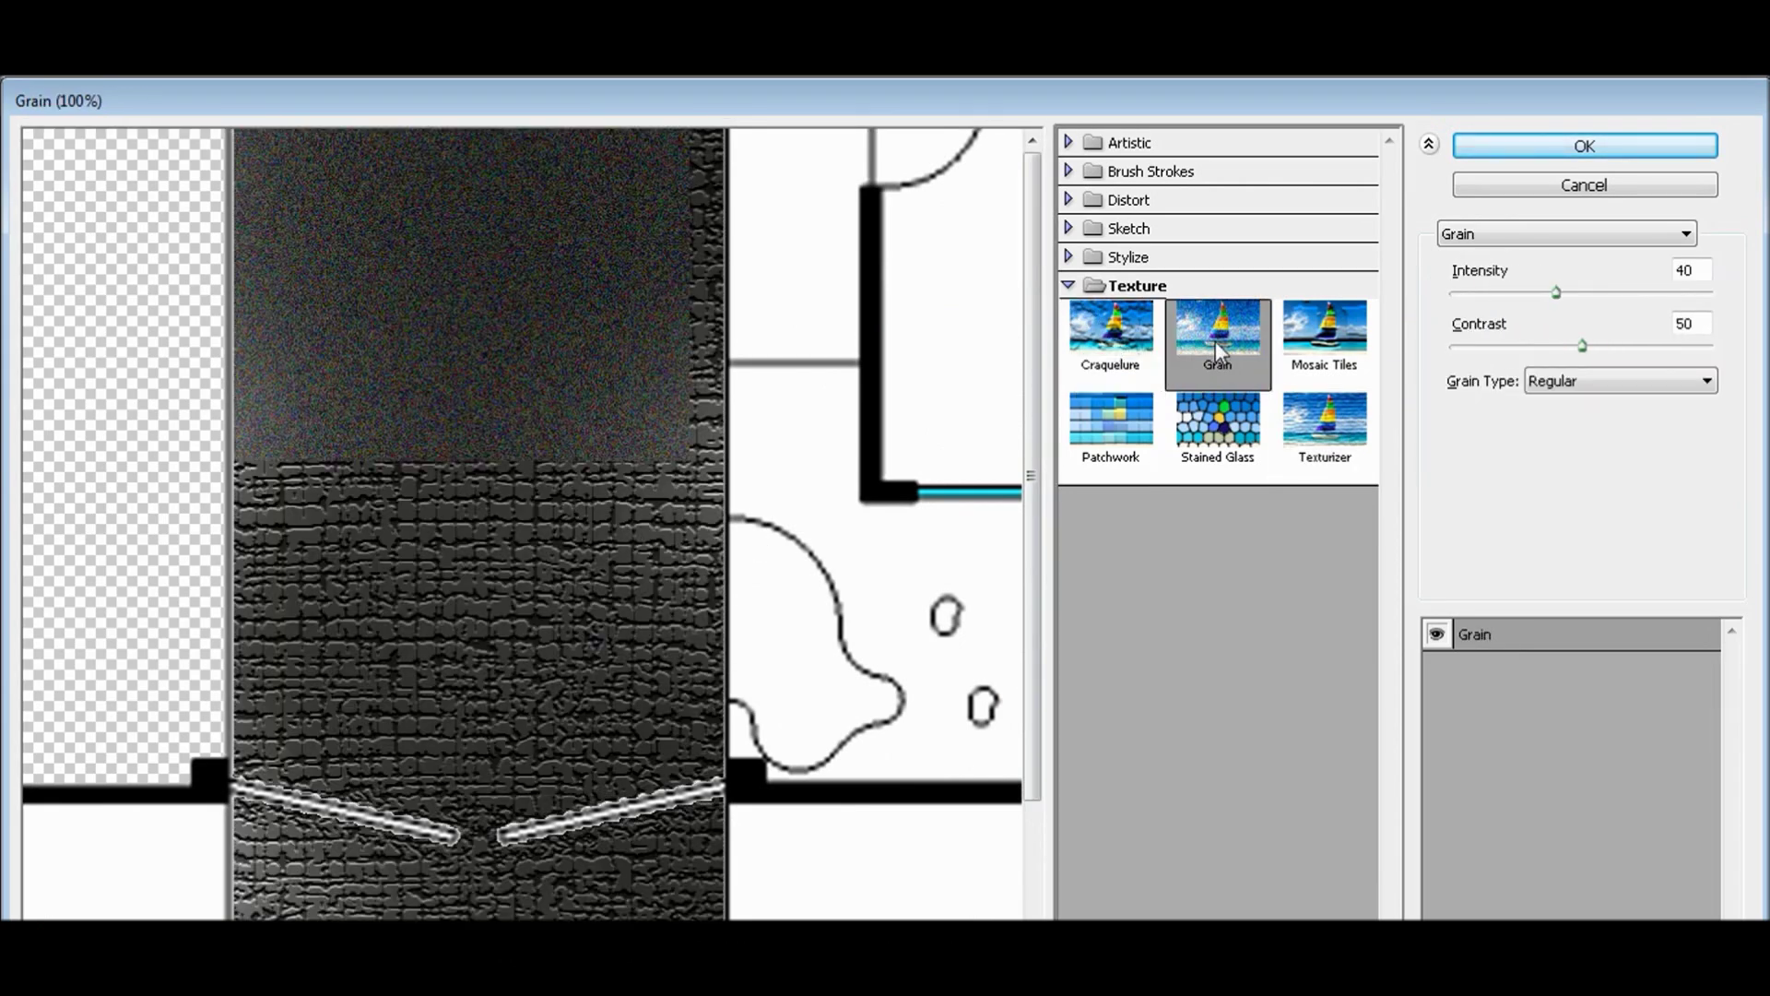
{"action": "left_click", "coordinate": [1325, 339]}
{"action": "left_click", "coordinate": [1323, 429]}
{"action": "left_click", "coordinate": [1217, 429]}
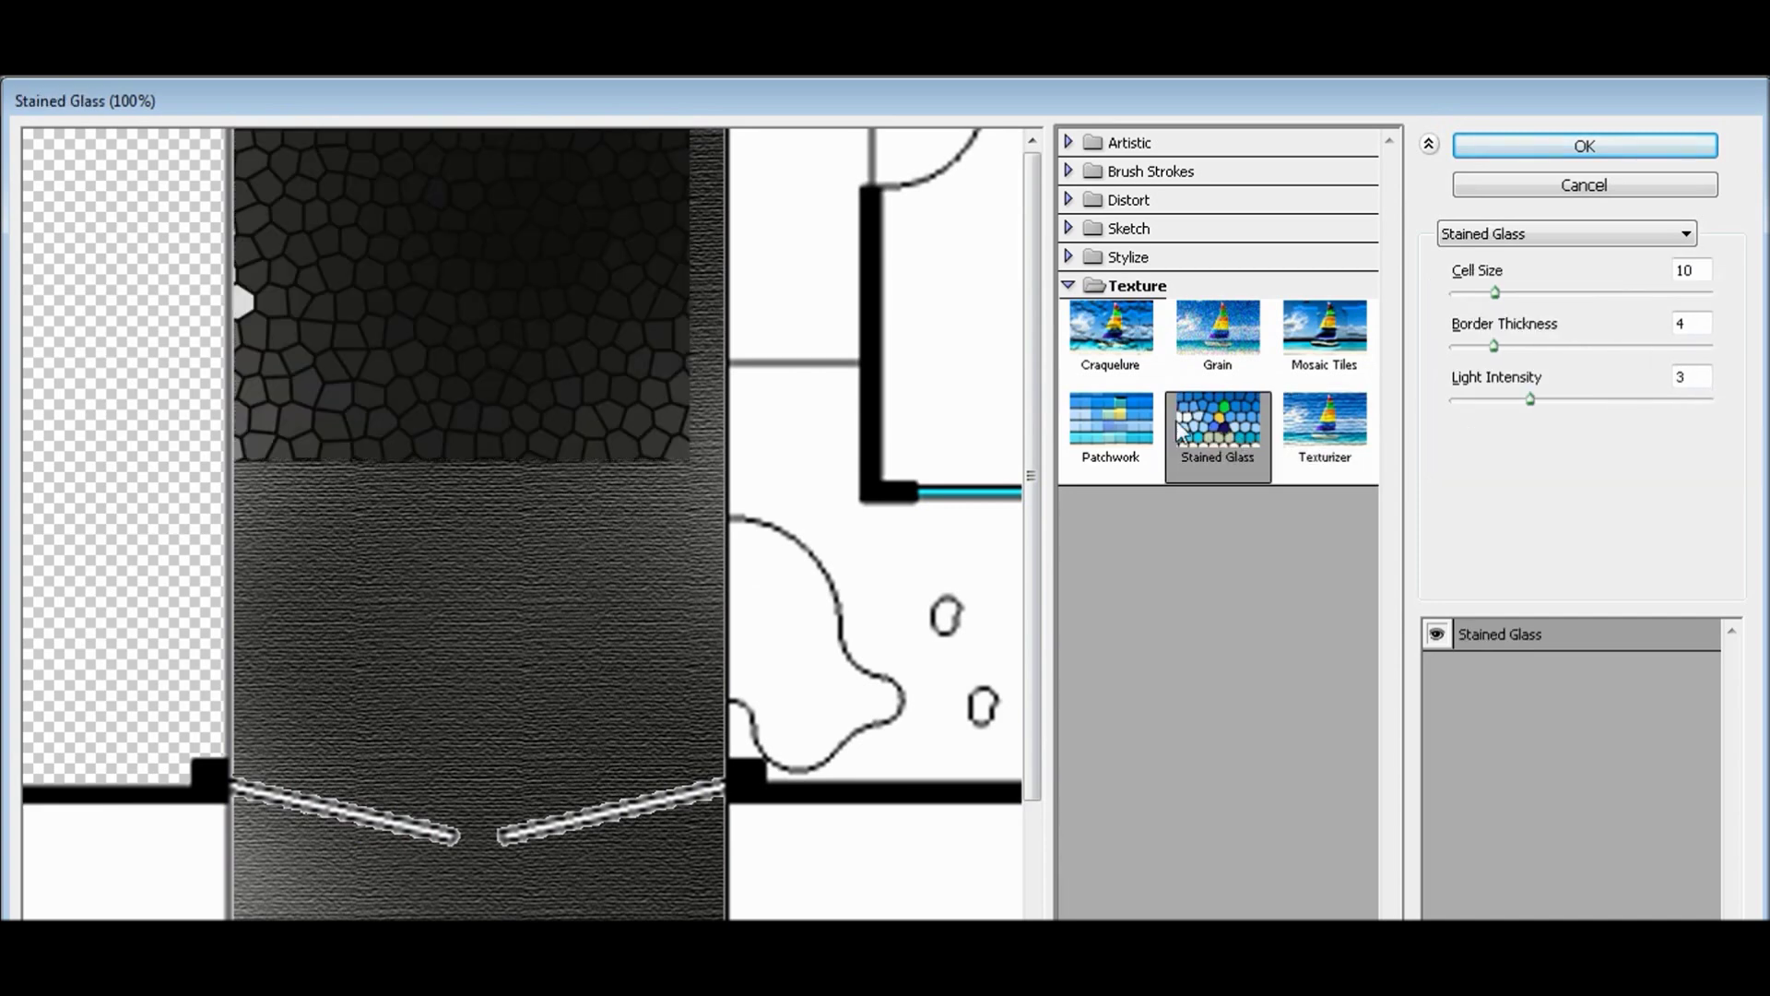
{"action": "left_click", "coordinate": [1081, 435]}
{"action": "left_click", "coordinate": [1217, 429]}
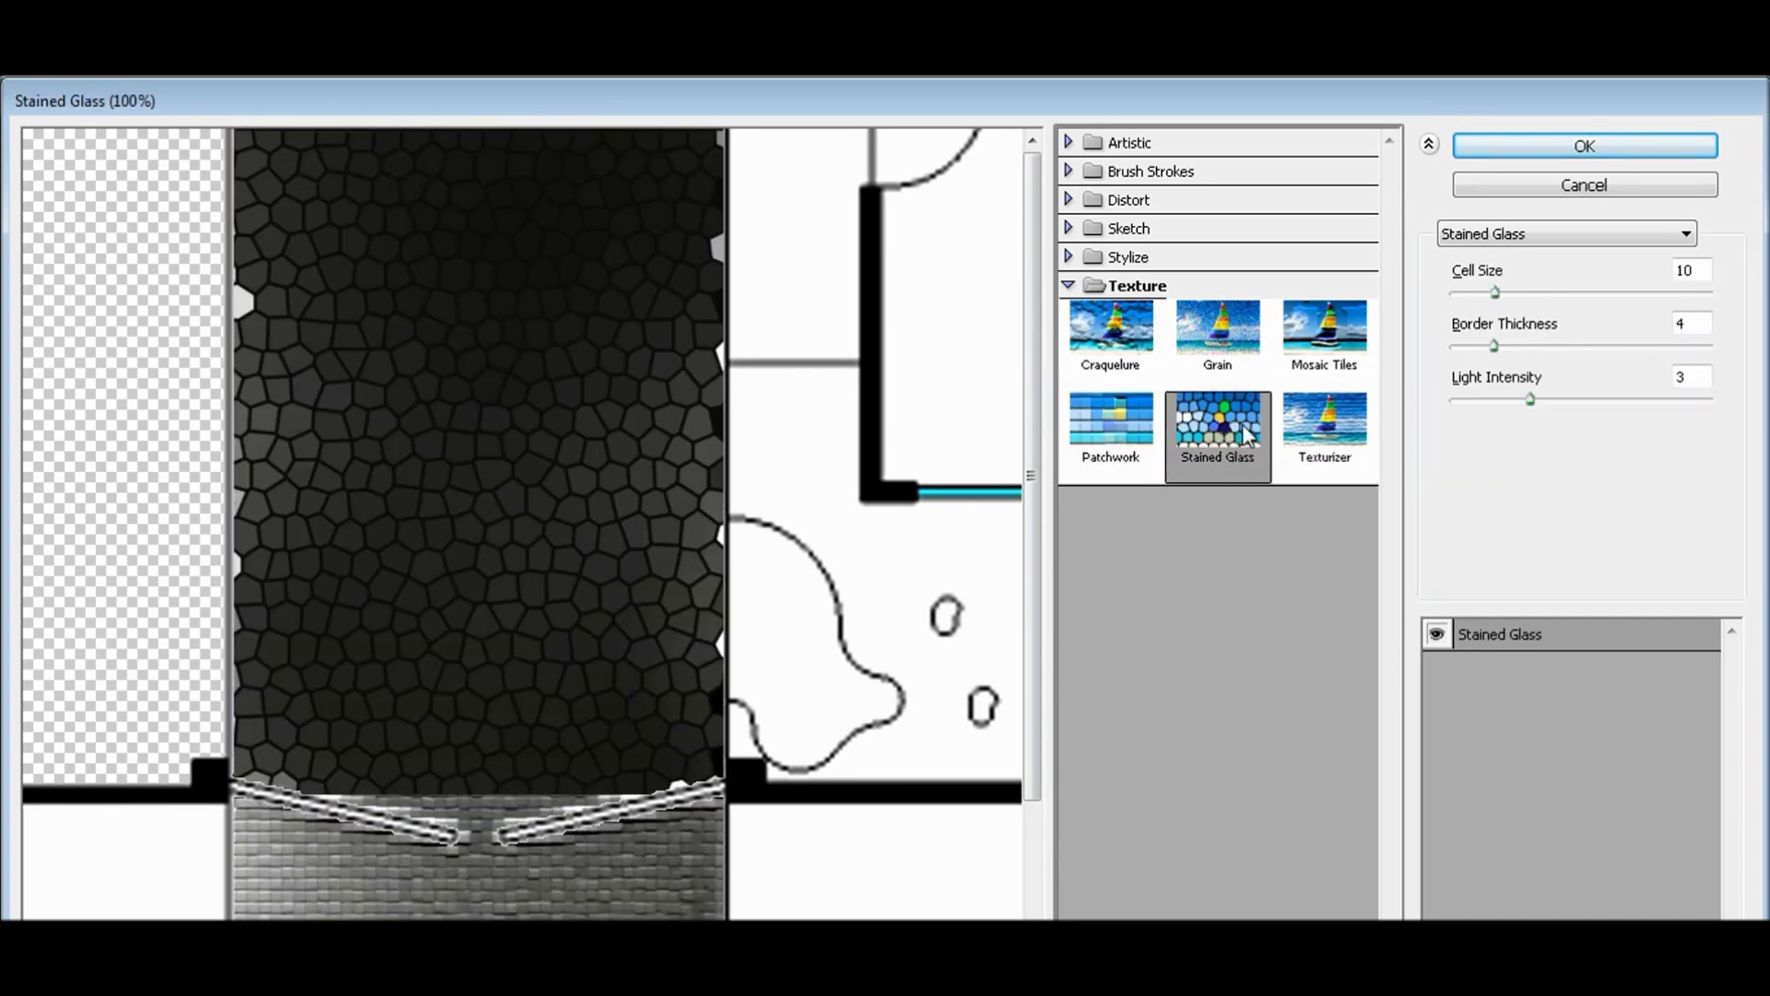
{"action": "left_click", "coordinate": [1324, 429]}
- Apply the Sandstone texture with scaling 66 and relief 12 to the driveway
{"action": "left_click", "coordinate": [1588, 274]}
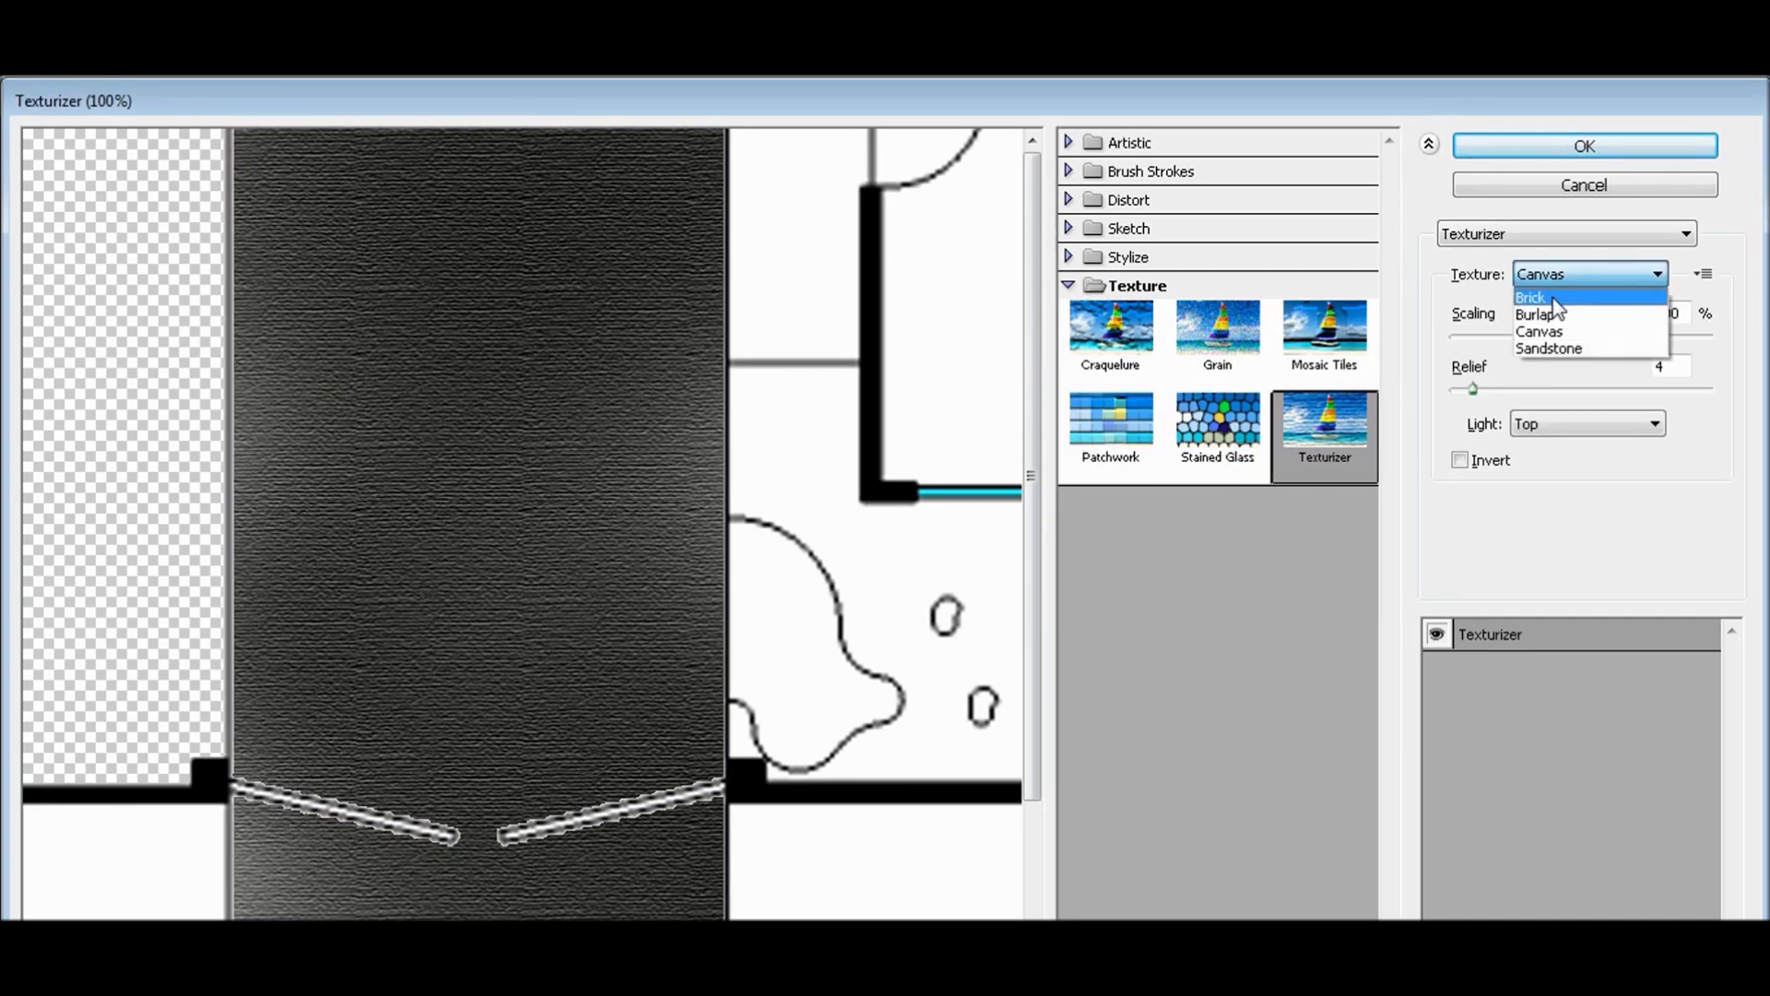
{"action": "left_click", "coordinate": [1549, 315]}
{"action": "left_click", "coordinate": [1587, 274]}
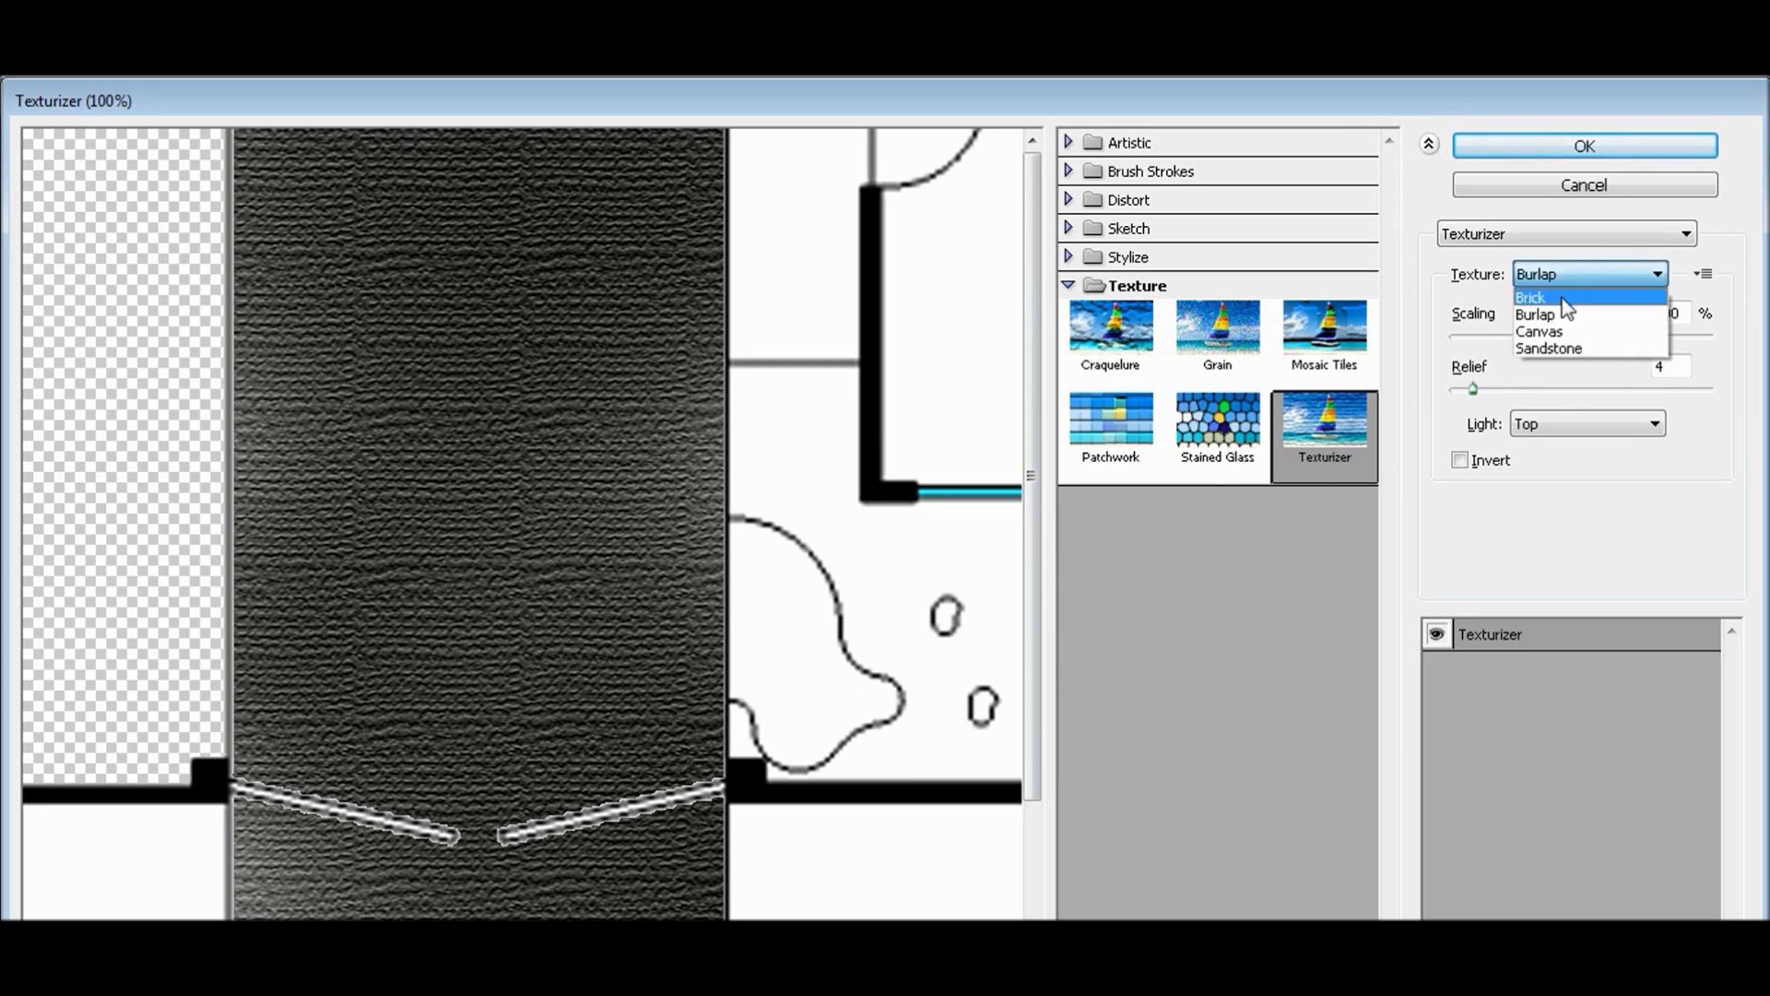
{"action": "left_click", "coordinate": [1533, 298]}
{"action": "left_click", "coordinate": [1589, 274]}
{"action": "left_click", "coordinate": [1549, 349]}
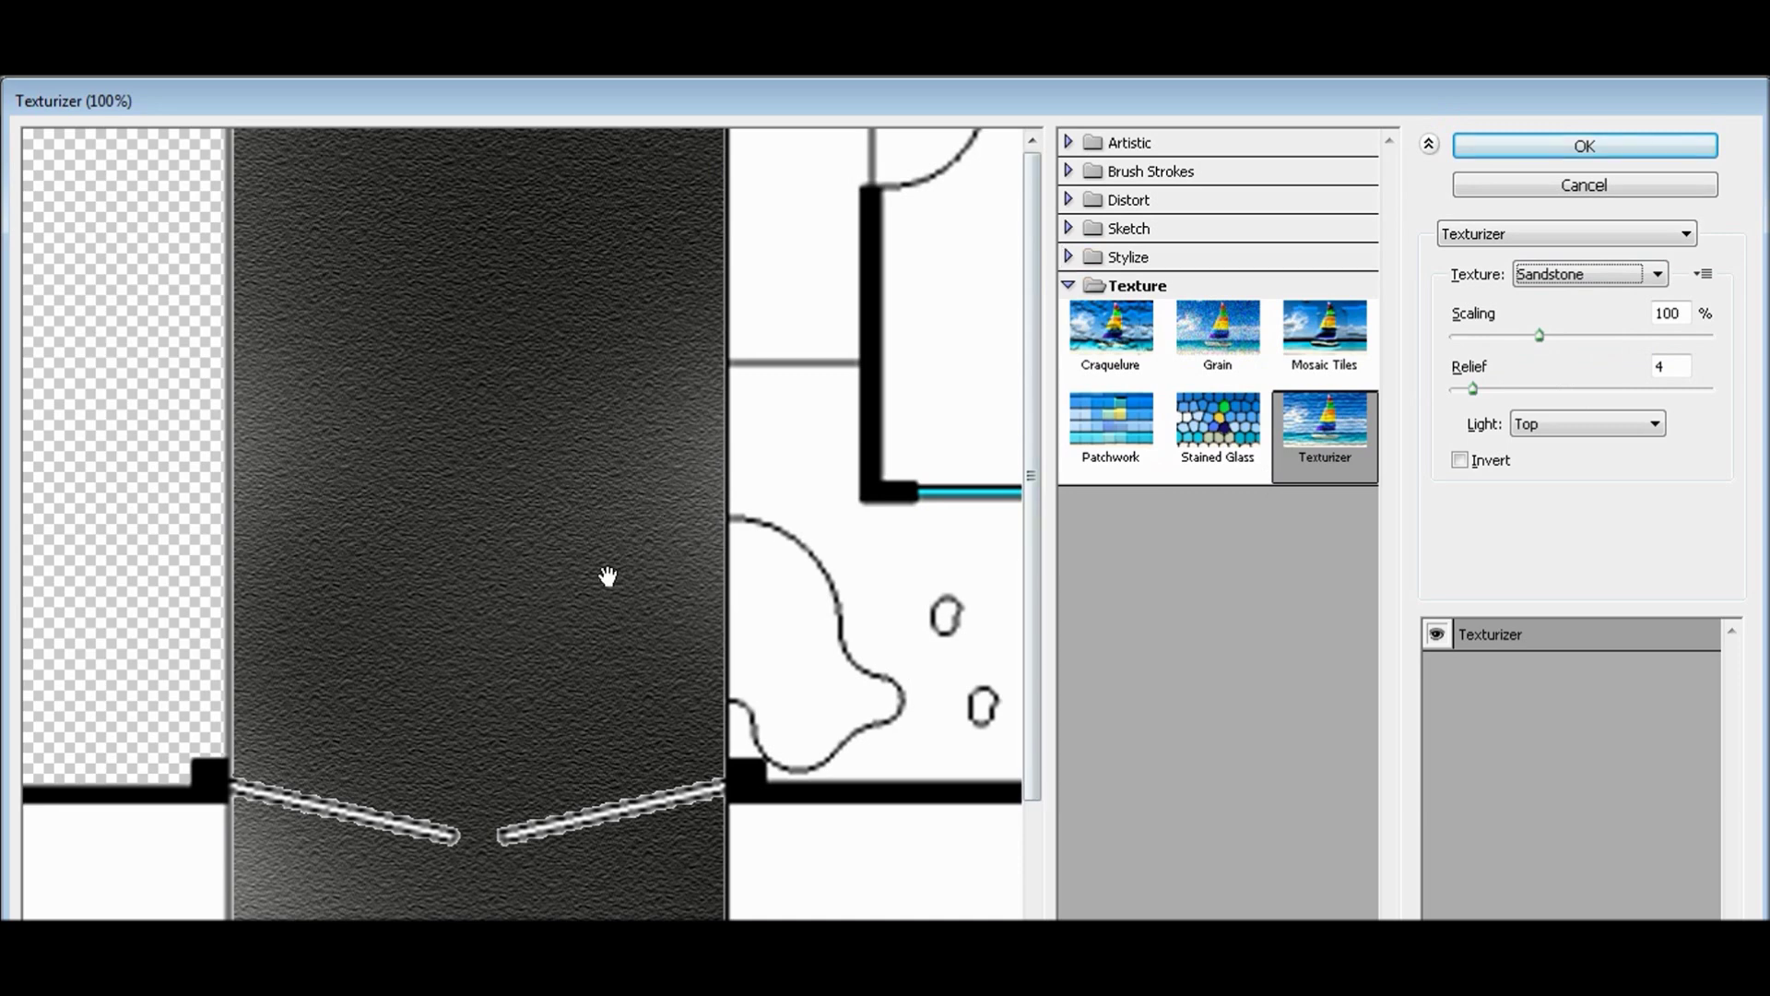
{"action": "key", "text": "ctrl+z"}
{"action": "key", "text": "Down"}
{"action": "key", "text": "Down"}
{"action": "key", "text": "Down"}
{"action": "mouse_move", "coordinate": [1540, 337]}
{"action": "left_mouse_down"}
{"action": "mouse_move", "coordinate": [1468, 337]}
{"action": "mouse_move", "coordinate": [1495, 390]}
{"action": "left_mouse_up"}
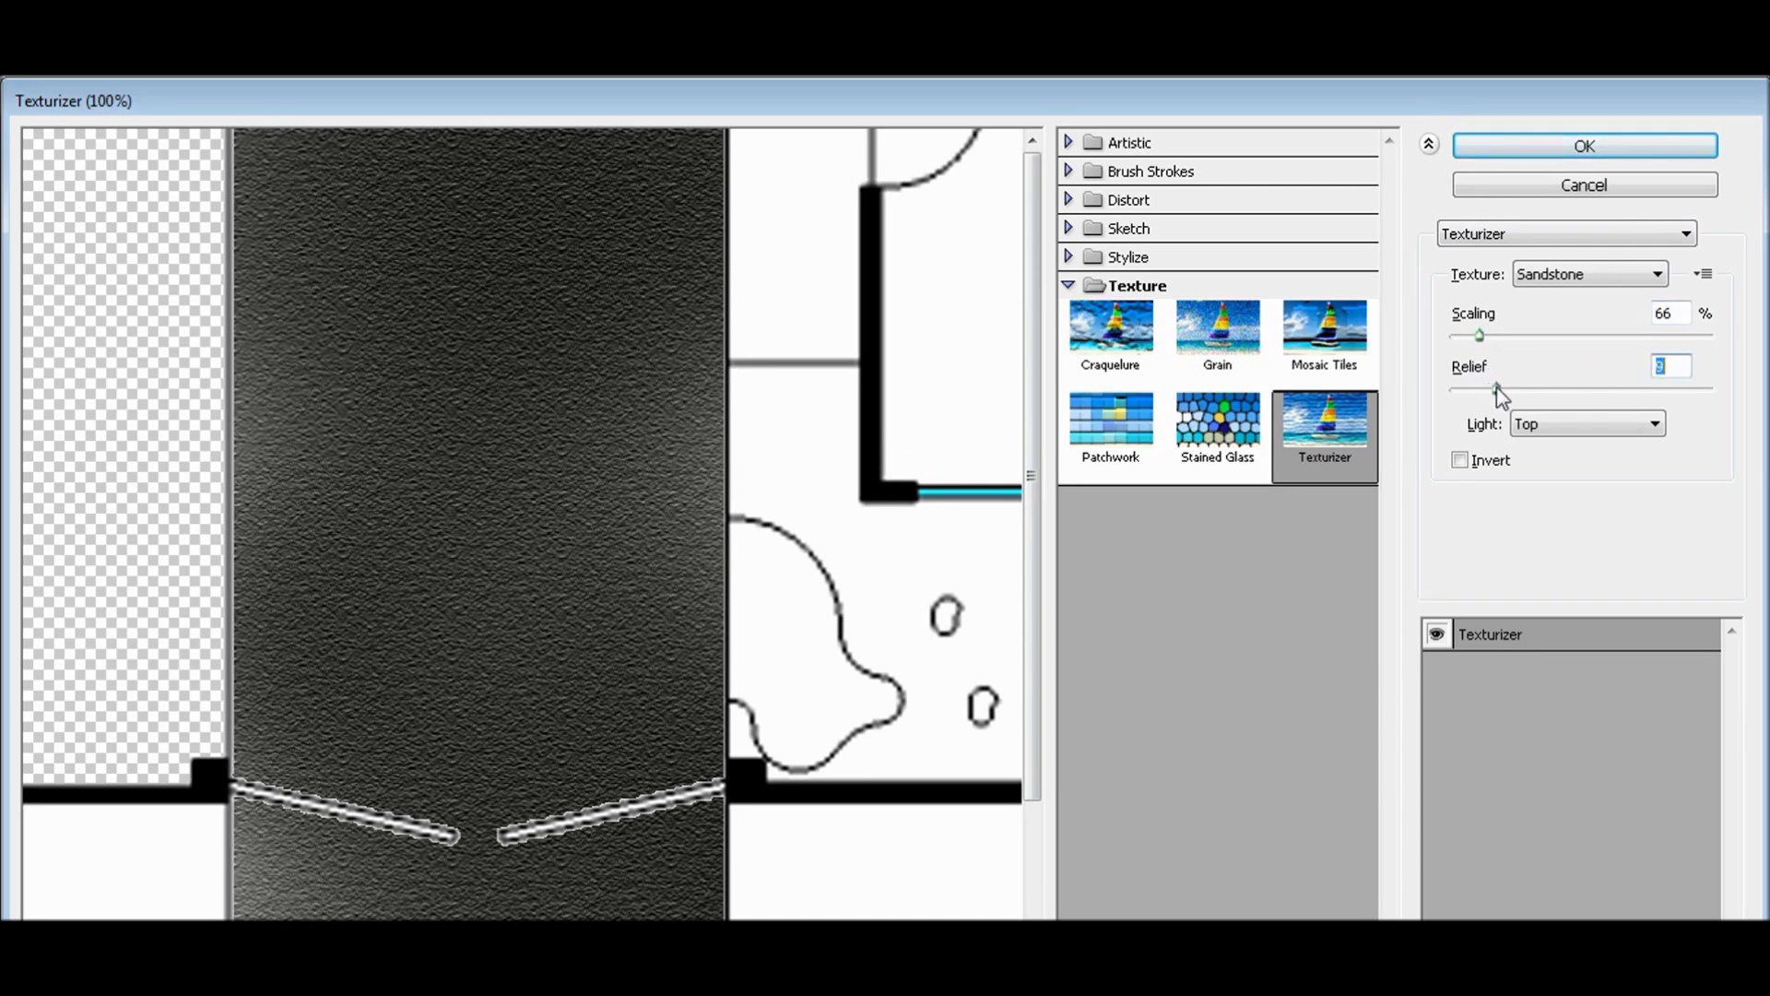
{"action": "left_click", "coordinate": [1584, 147]}
- Clear the selection, zoom out to the whole plan, and switch to the browser
{"action": "key", "text": "ctrl+d"}
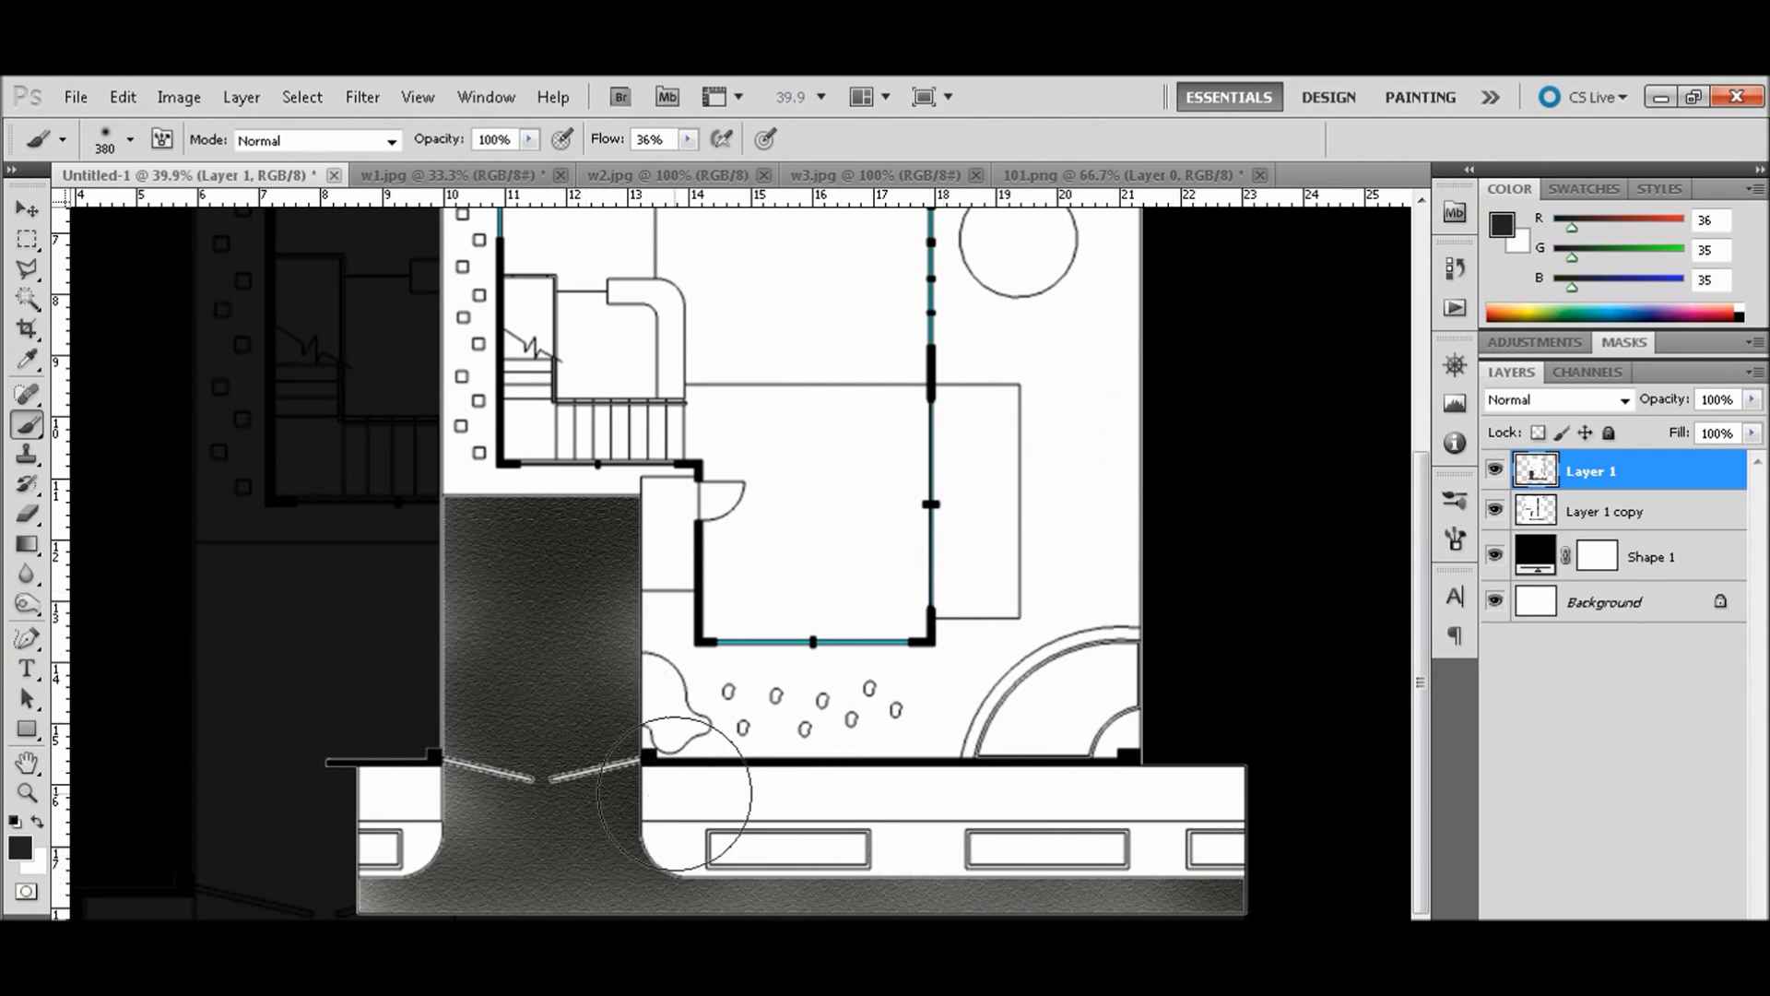
{"action": "key", "text": "z"}
{"action": "left_click", "coordinate": [675, 609]}
{"action": "left_click_drag", "start_coordinate": [691, 652], "coordinate": [658, 485]}
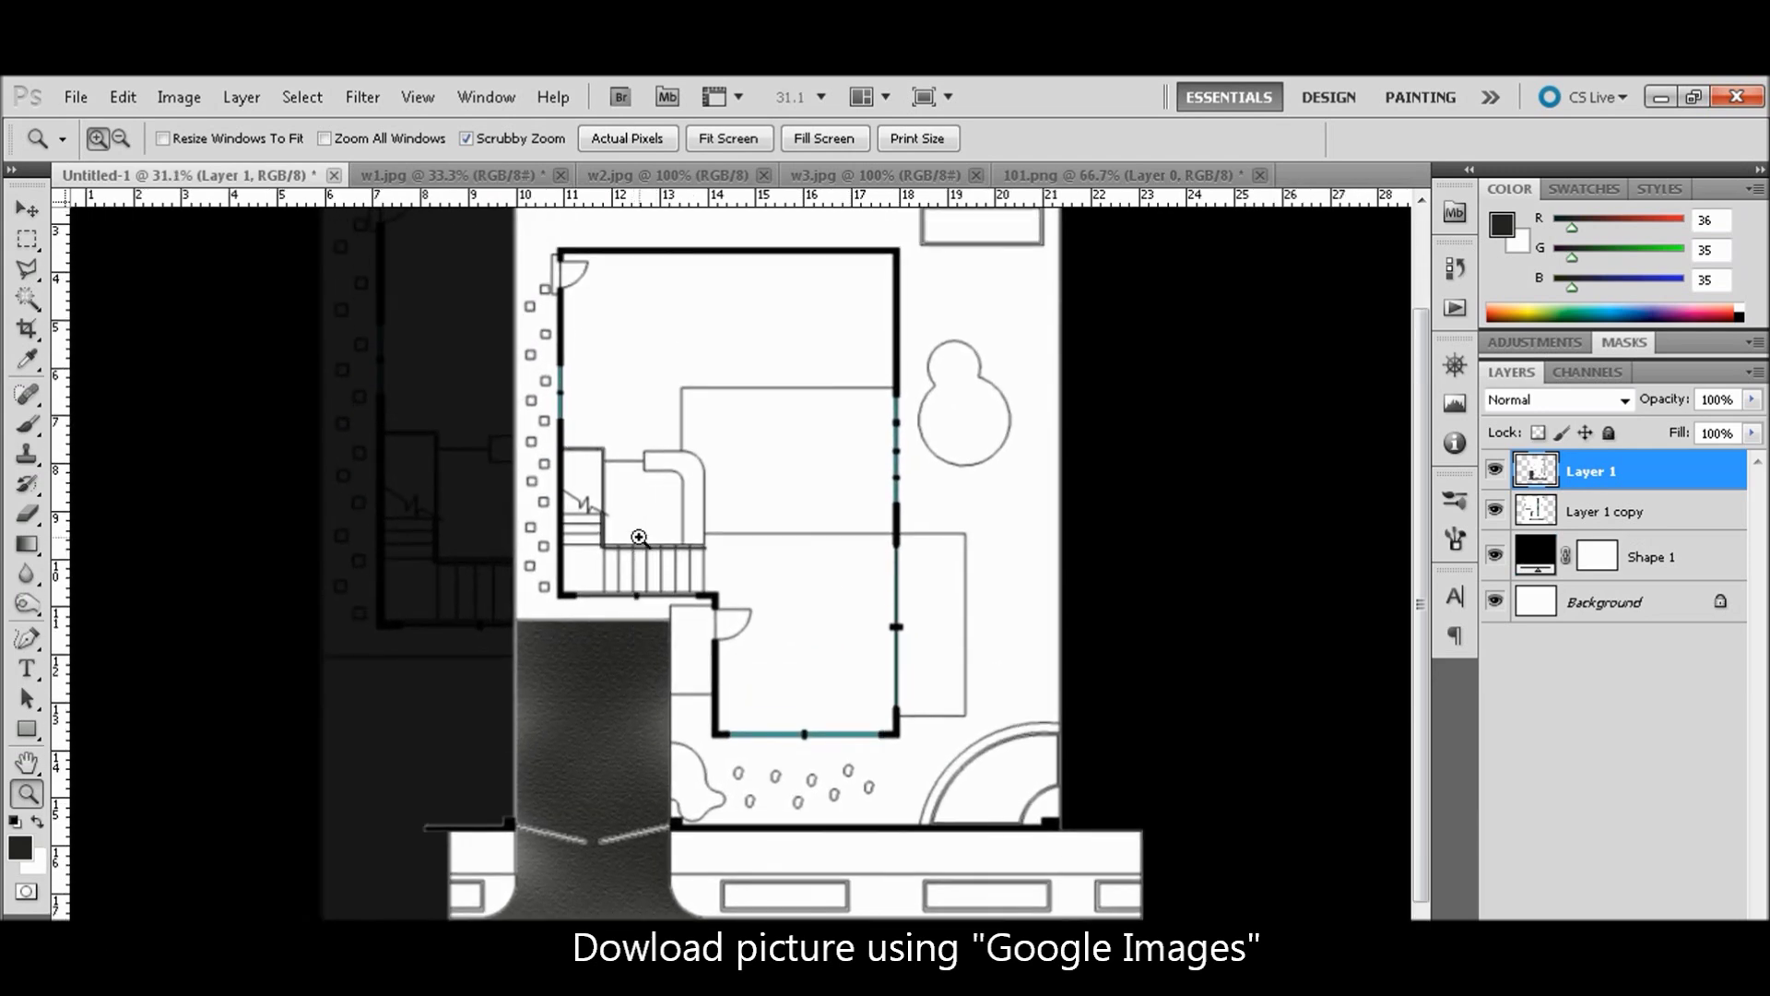
{"action": "scroll", "coordinate": [825, 786], "scroll_direction": "down", "scroll_amount": 1}
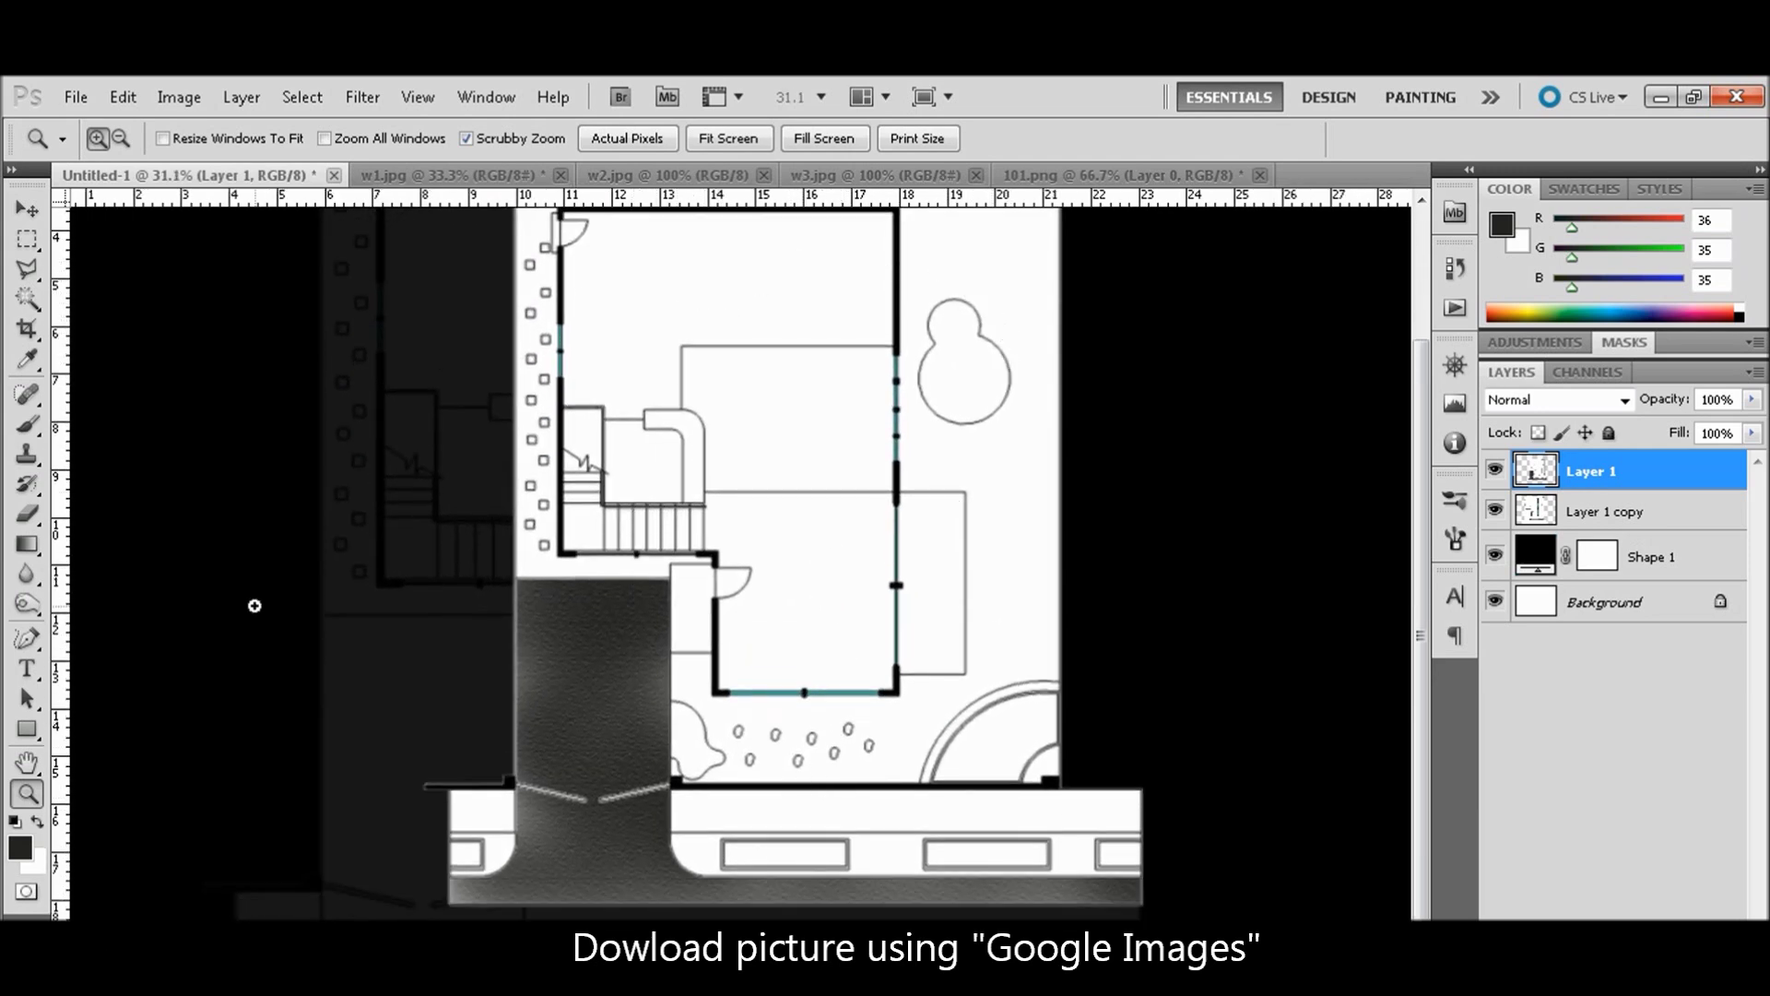
{"action": "left_click", "coordinate": [1661, 97]}
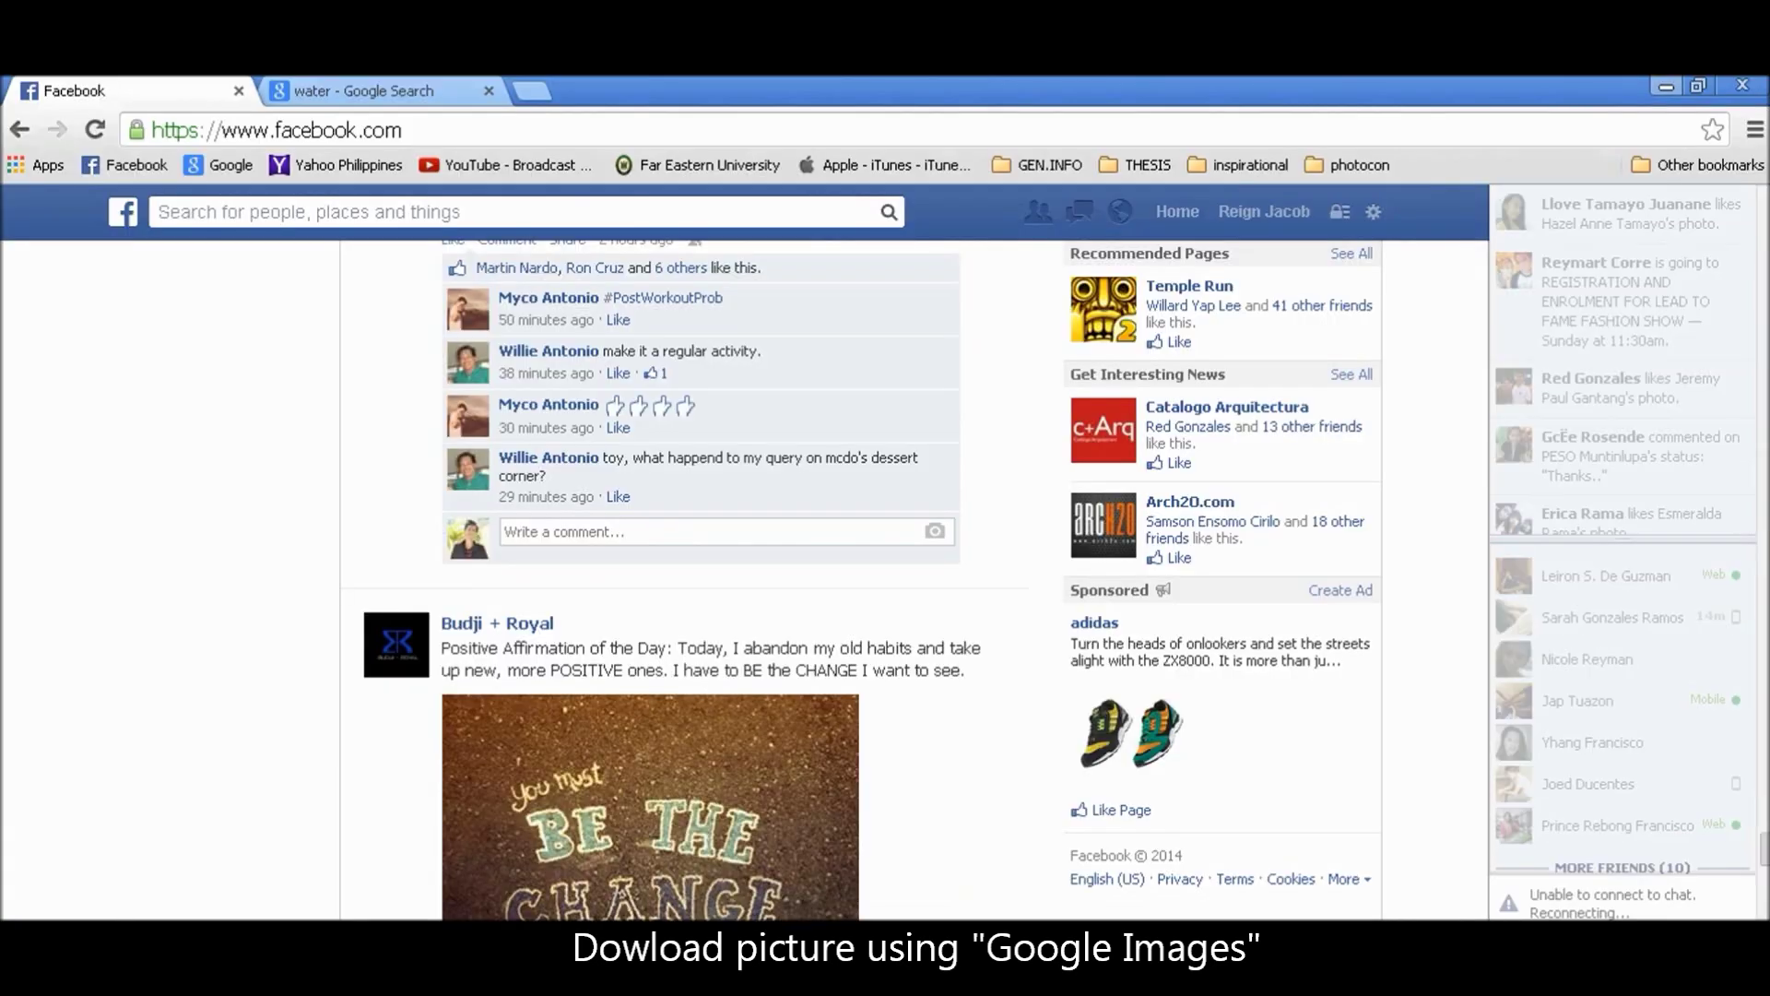
- Close the enlarged water image preview and open Google in a new tab
{"action": "left_click", "coordinate": [373, 90]}
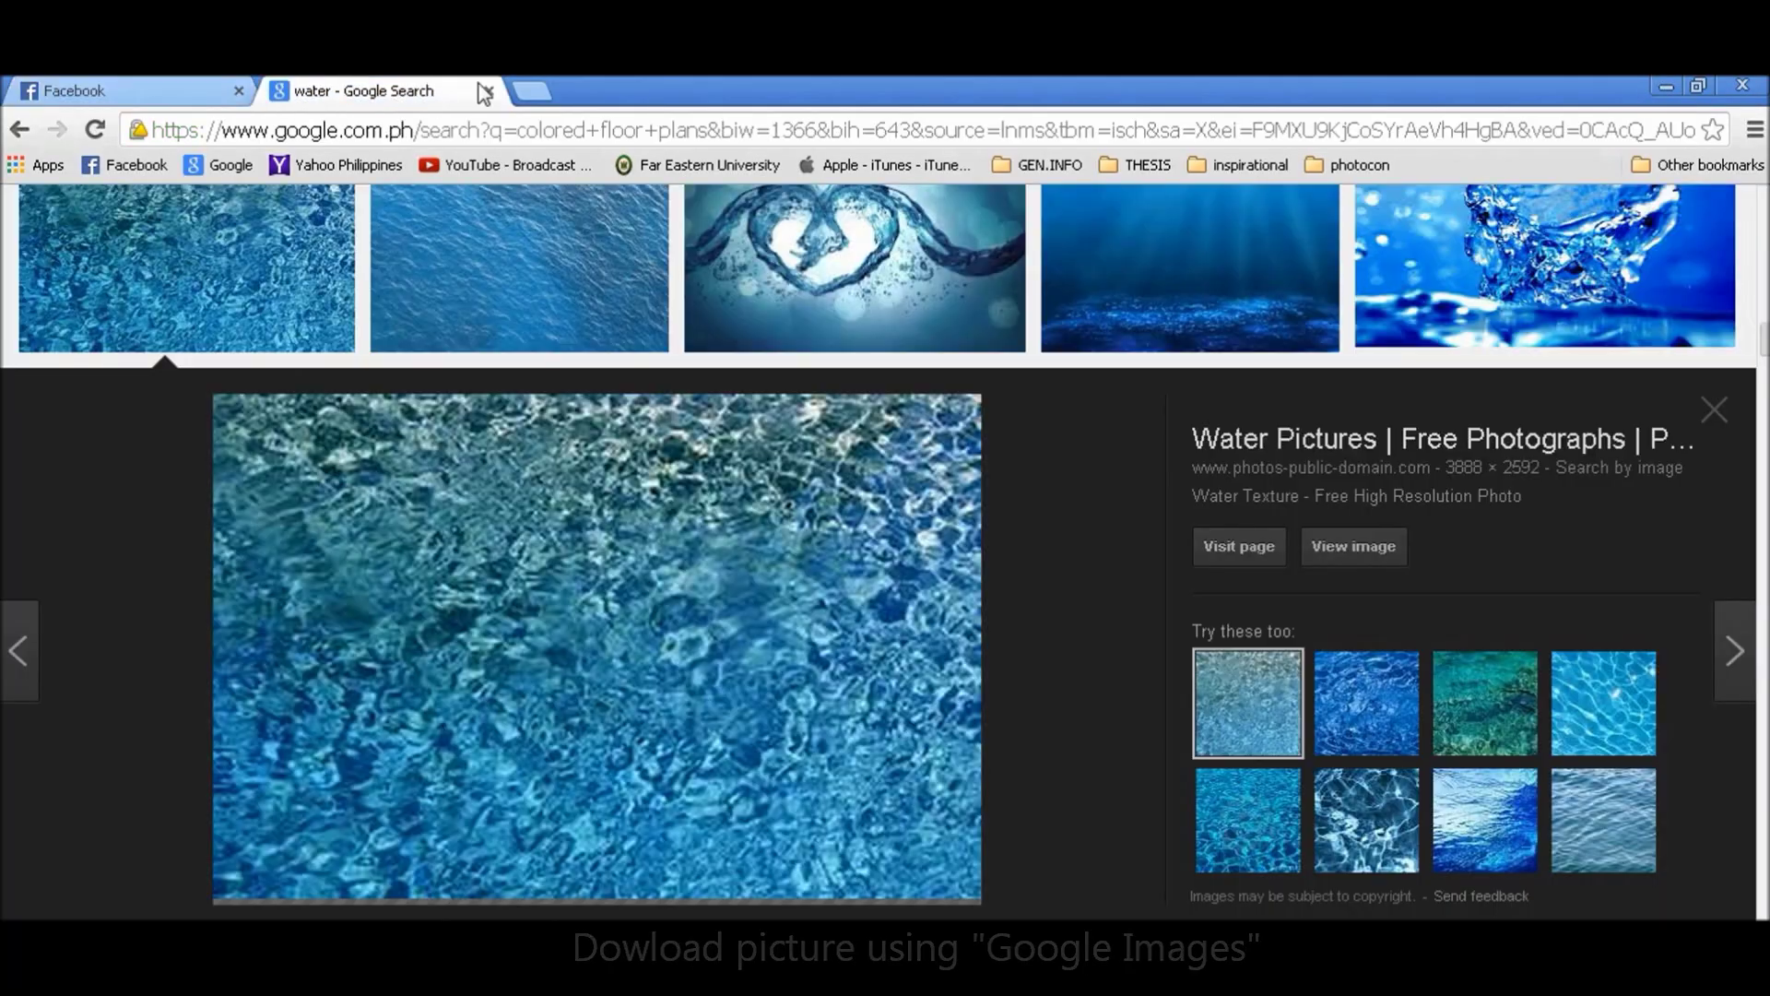
{"action": "right_click", "coordinate": [720, 622]}
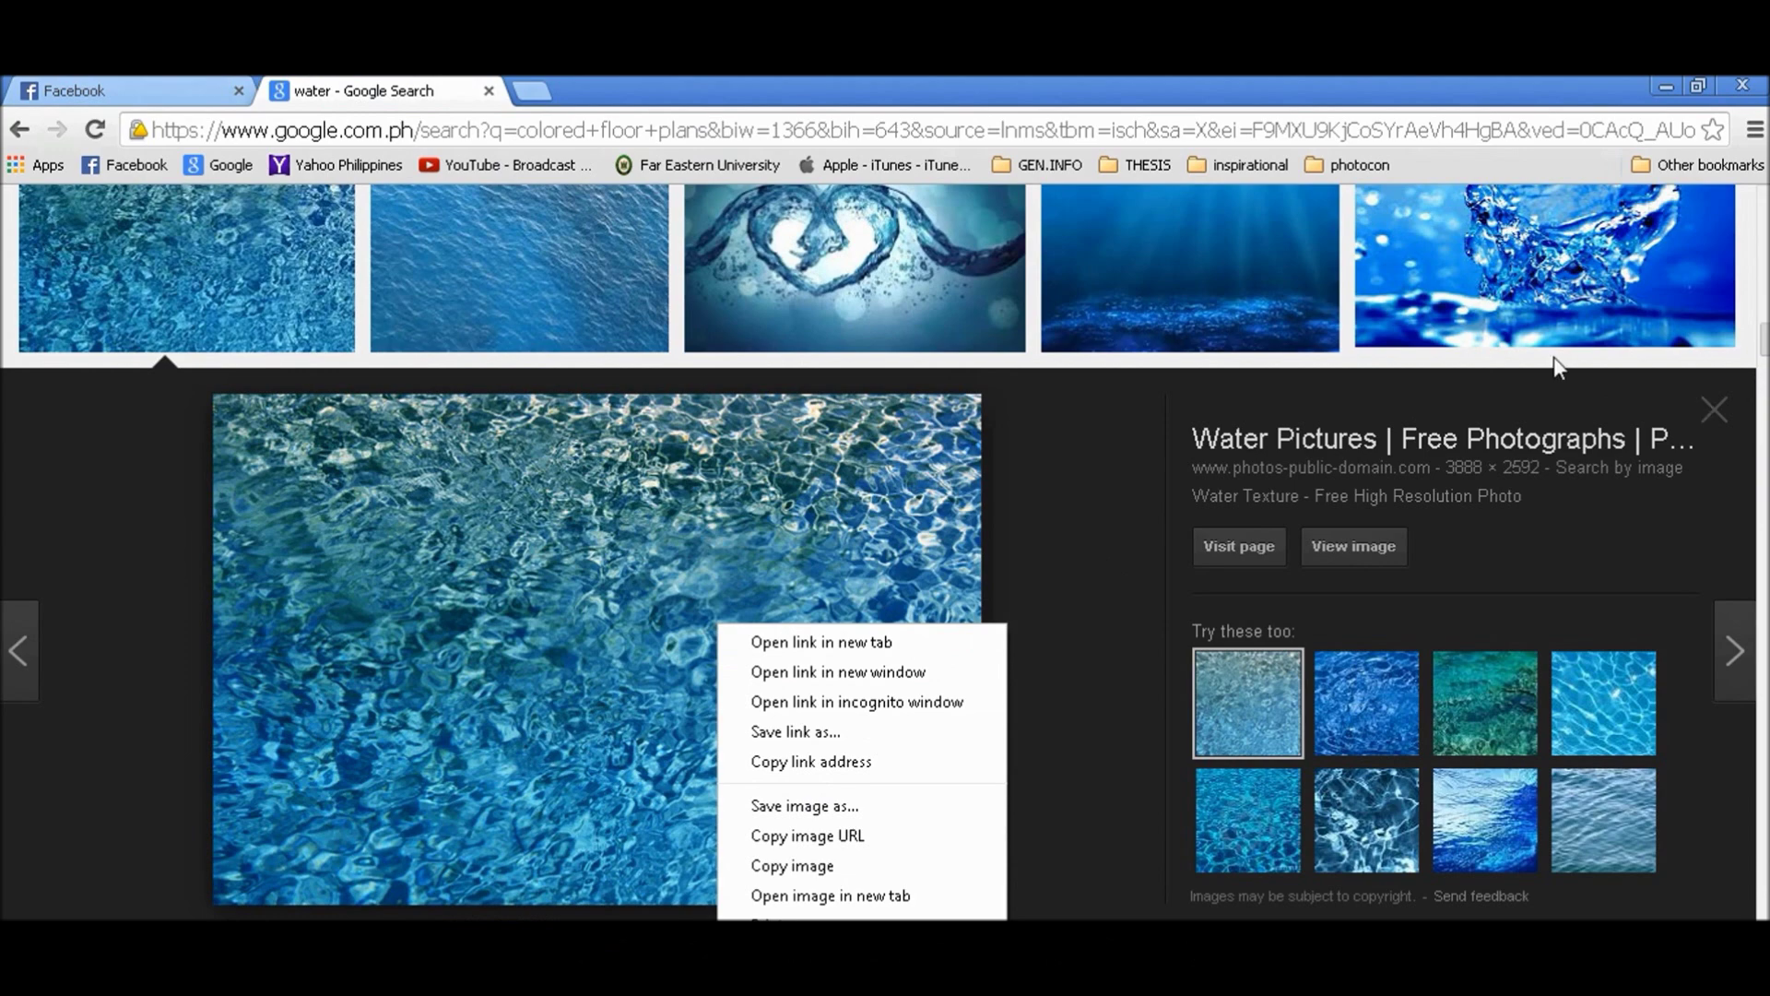
{"action": "left_click", "coordinate": [1696, 377]}
{"action": "left_click", "coordinate": [1714, 409]}
{"action": "left_click", "coordinate": [532, 91]}
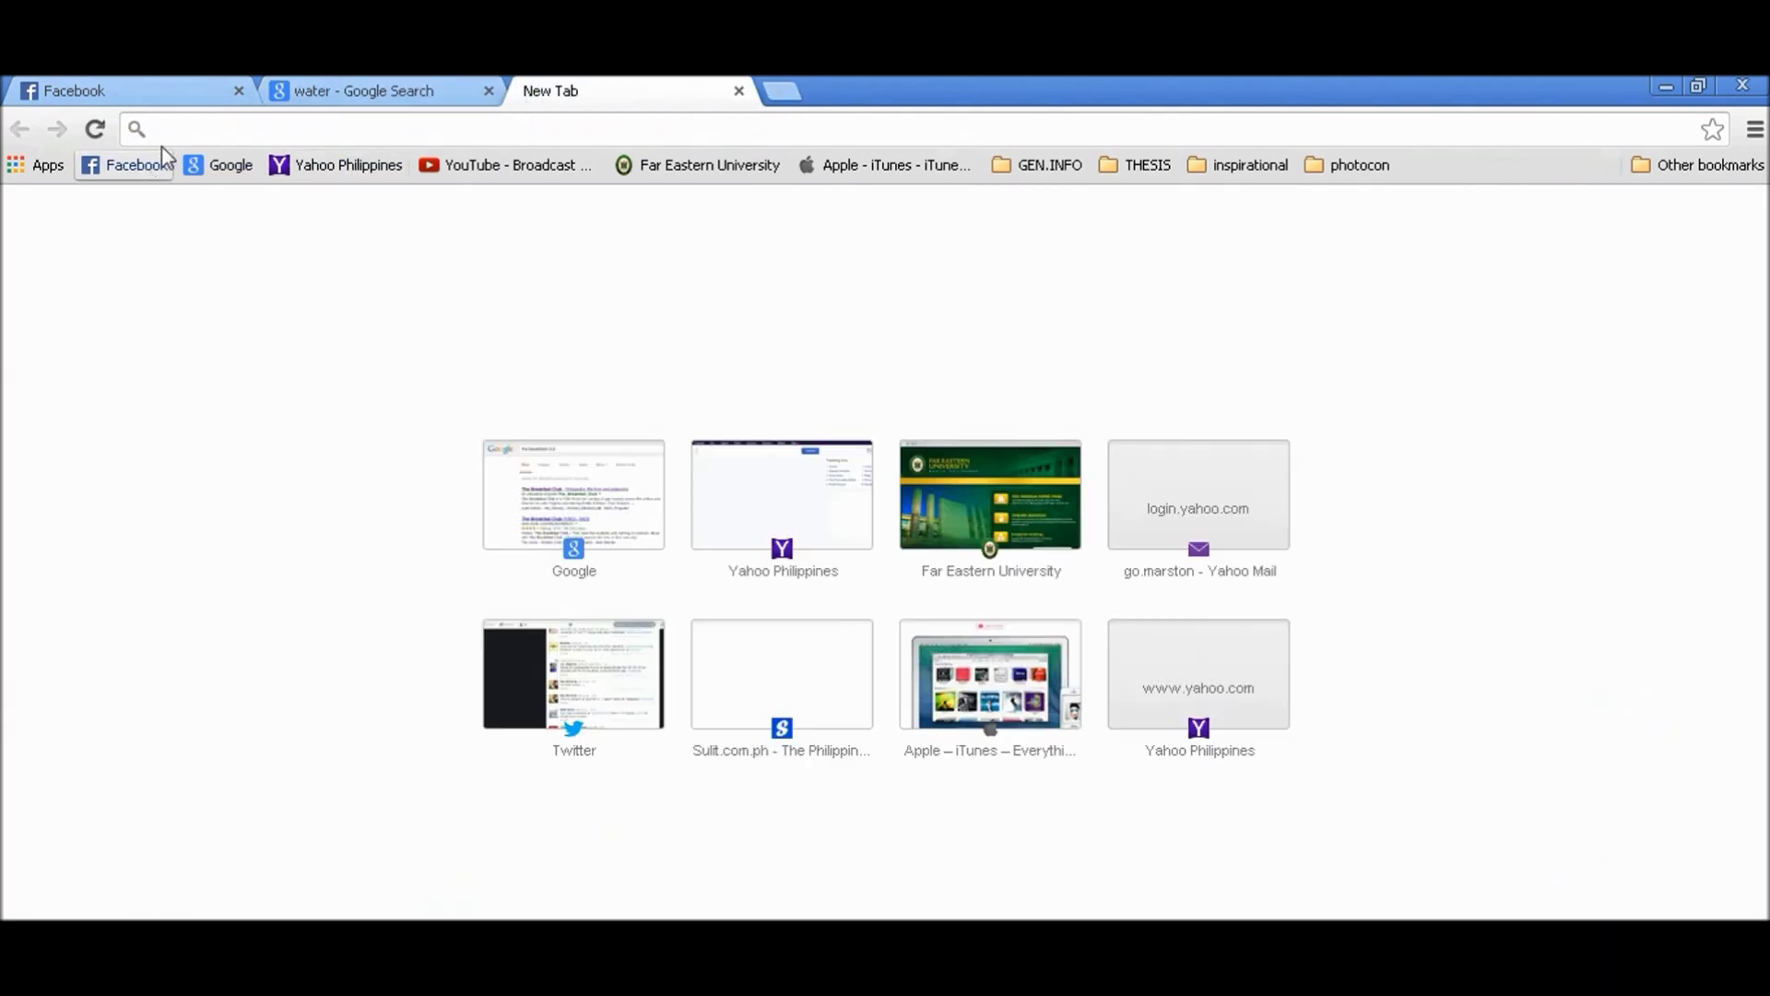
{"action": "left_click", "coordinate": [236, 167]}
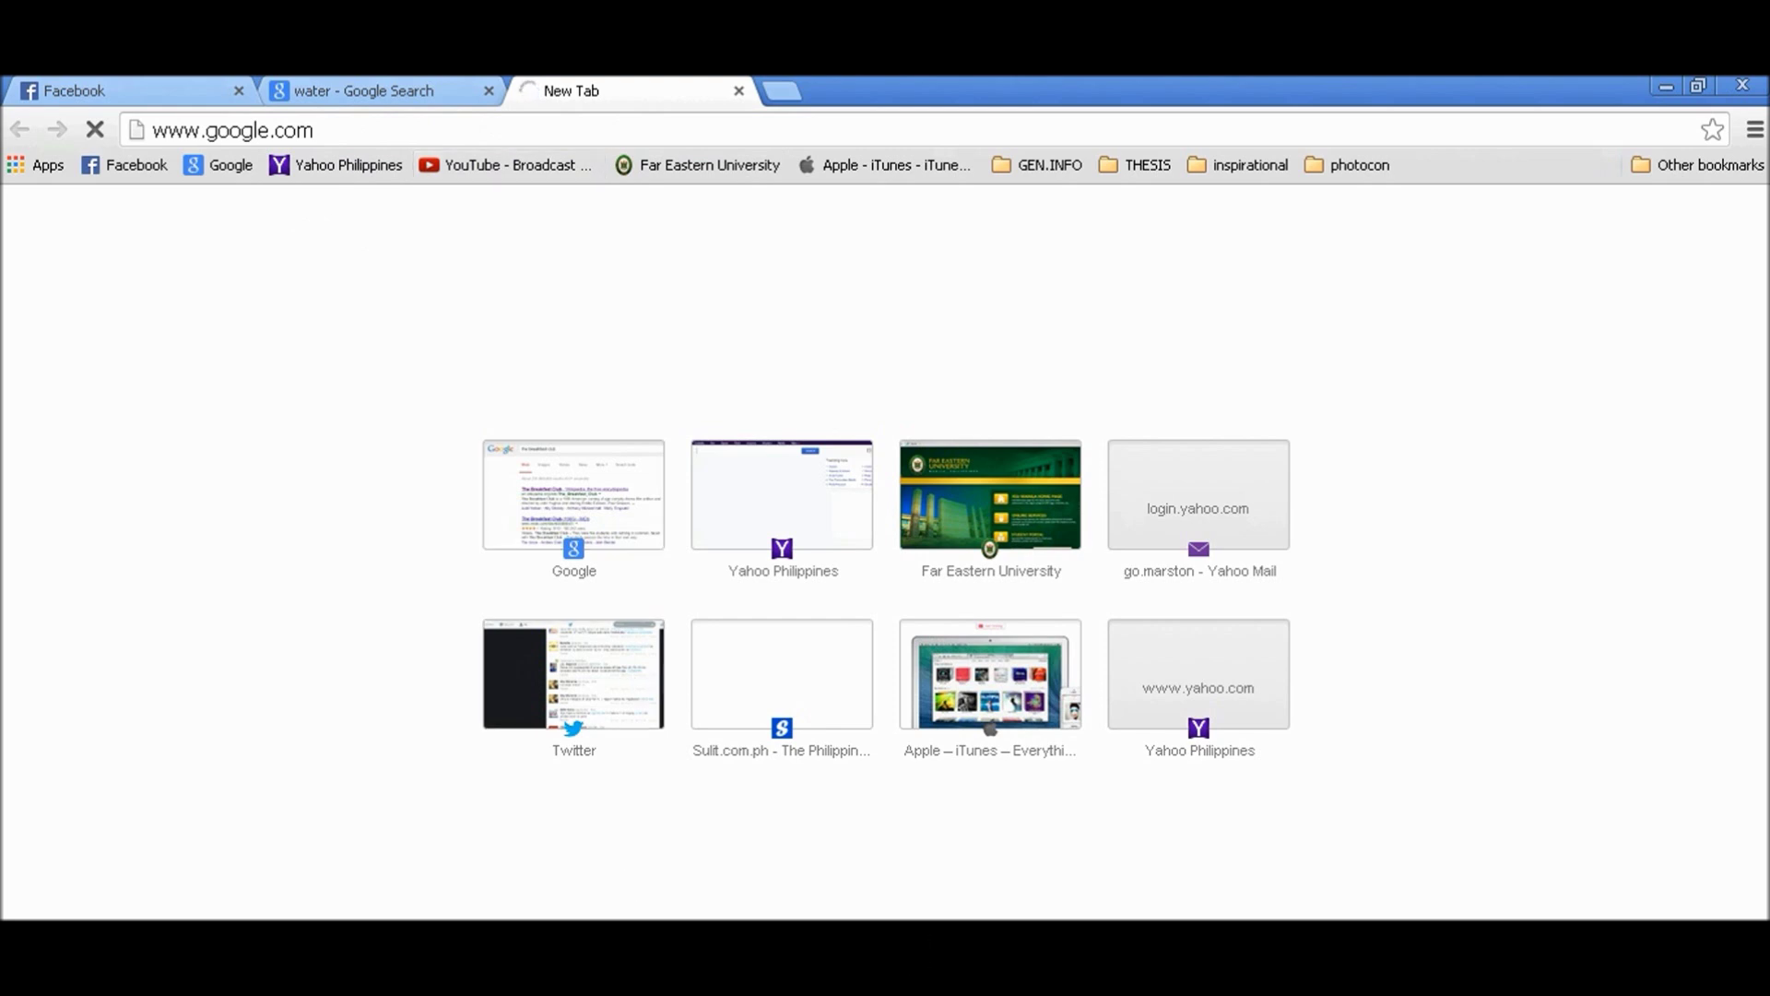
- On the image results tab, change the query to 'colored floor plans', then return to Photoshop
{"action": "left_click", "coordinate": [391, 90]}
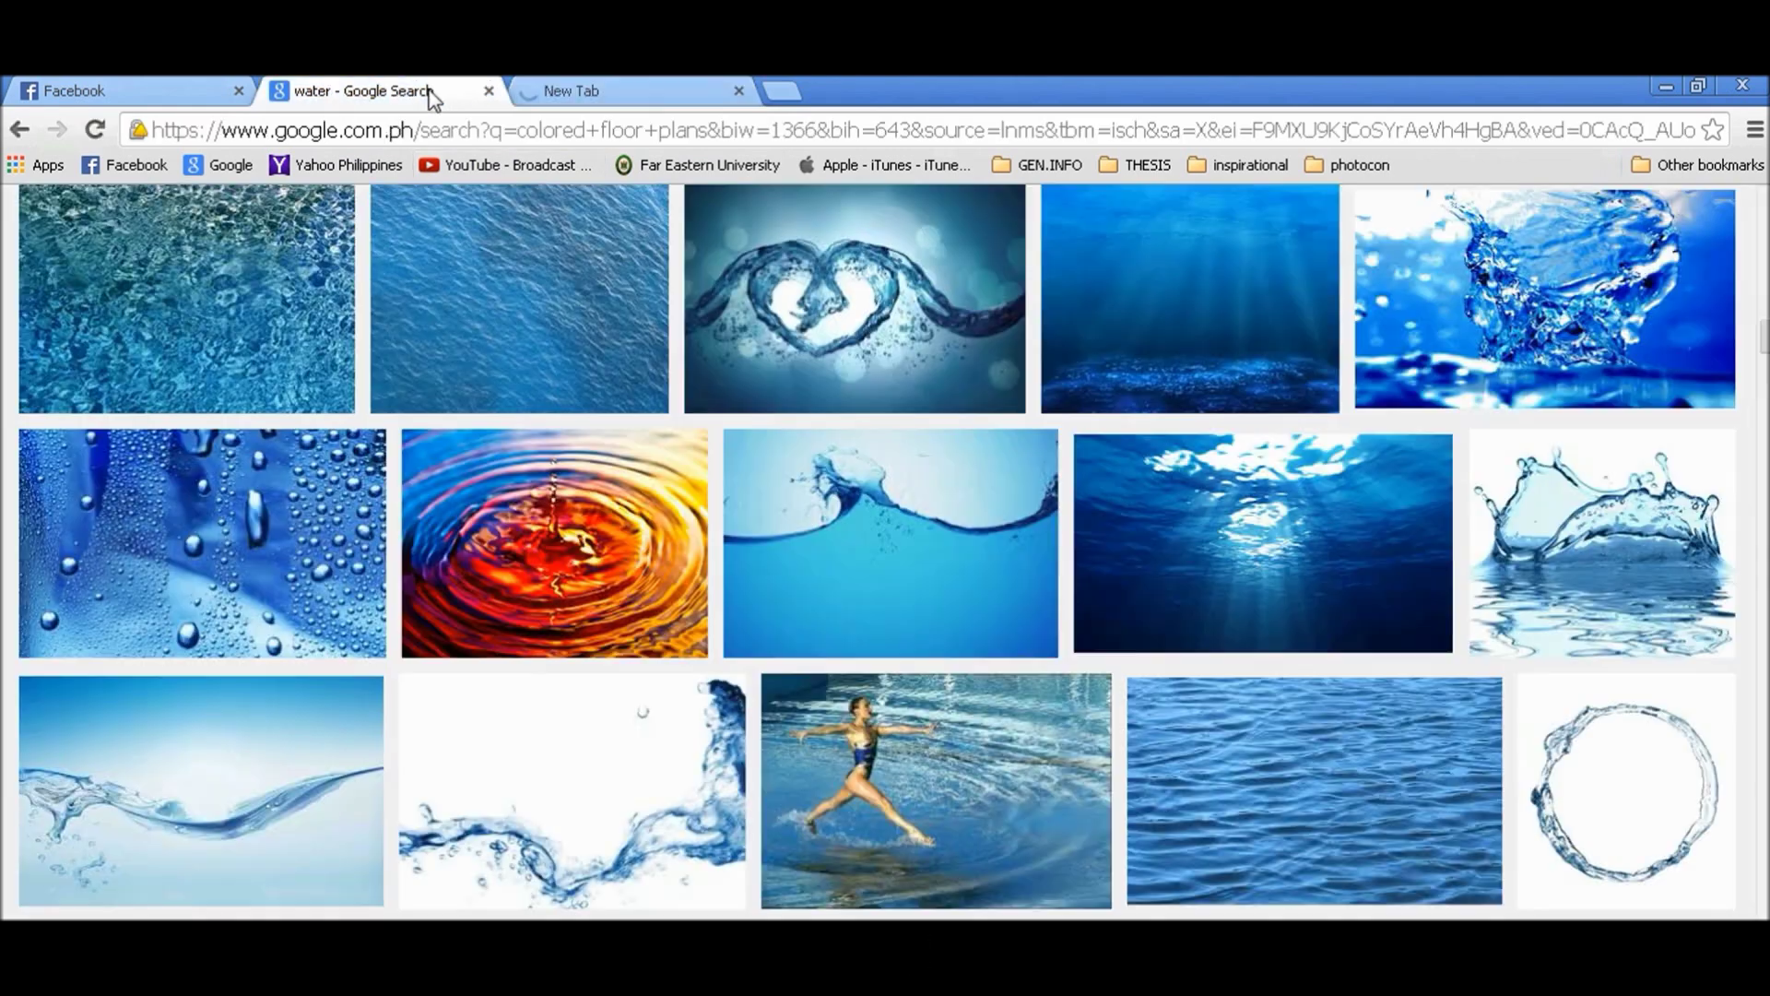
{"action": "scroll", "coordinate": [616, 351], "scroll_direction": "up", "scroll_amount": 5}
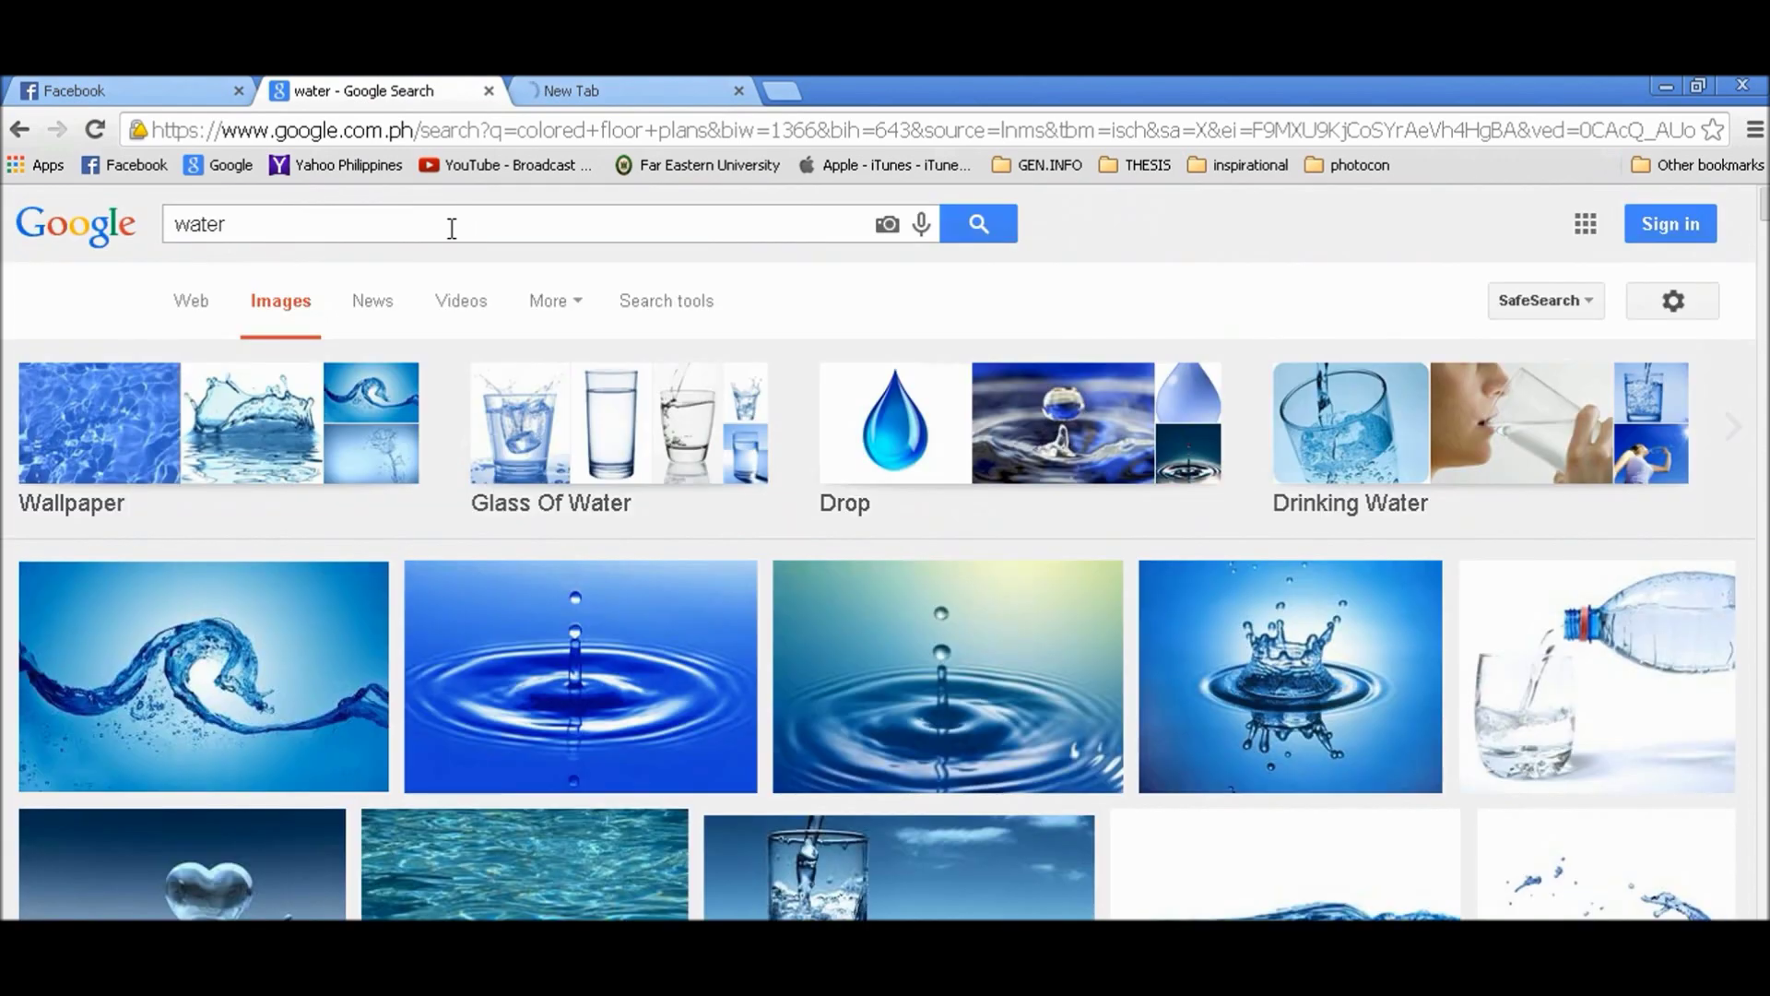
{"action": "double_click", "coordinate": [257, 224]}
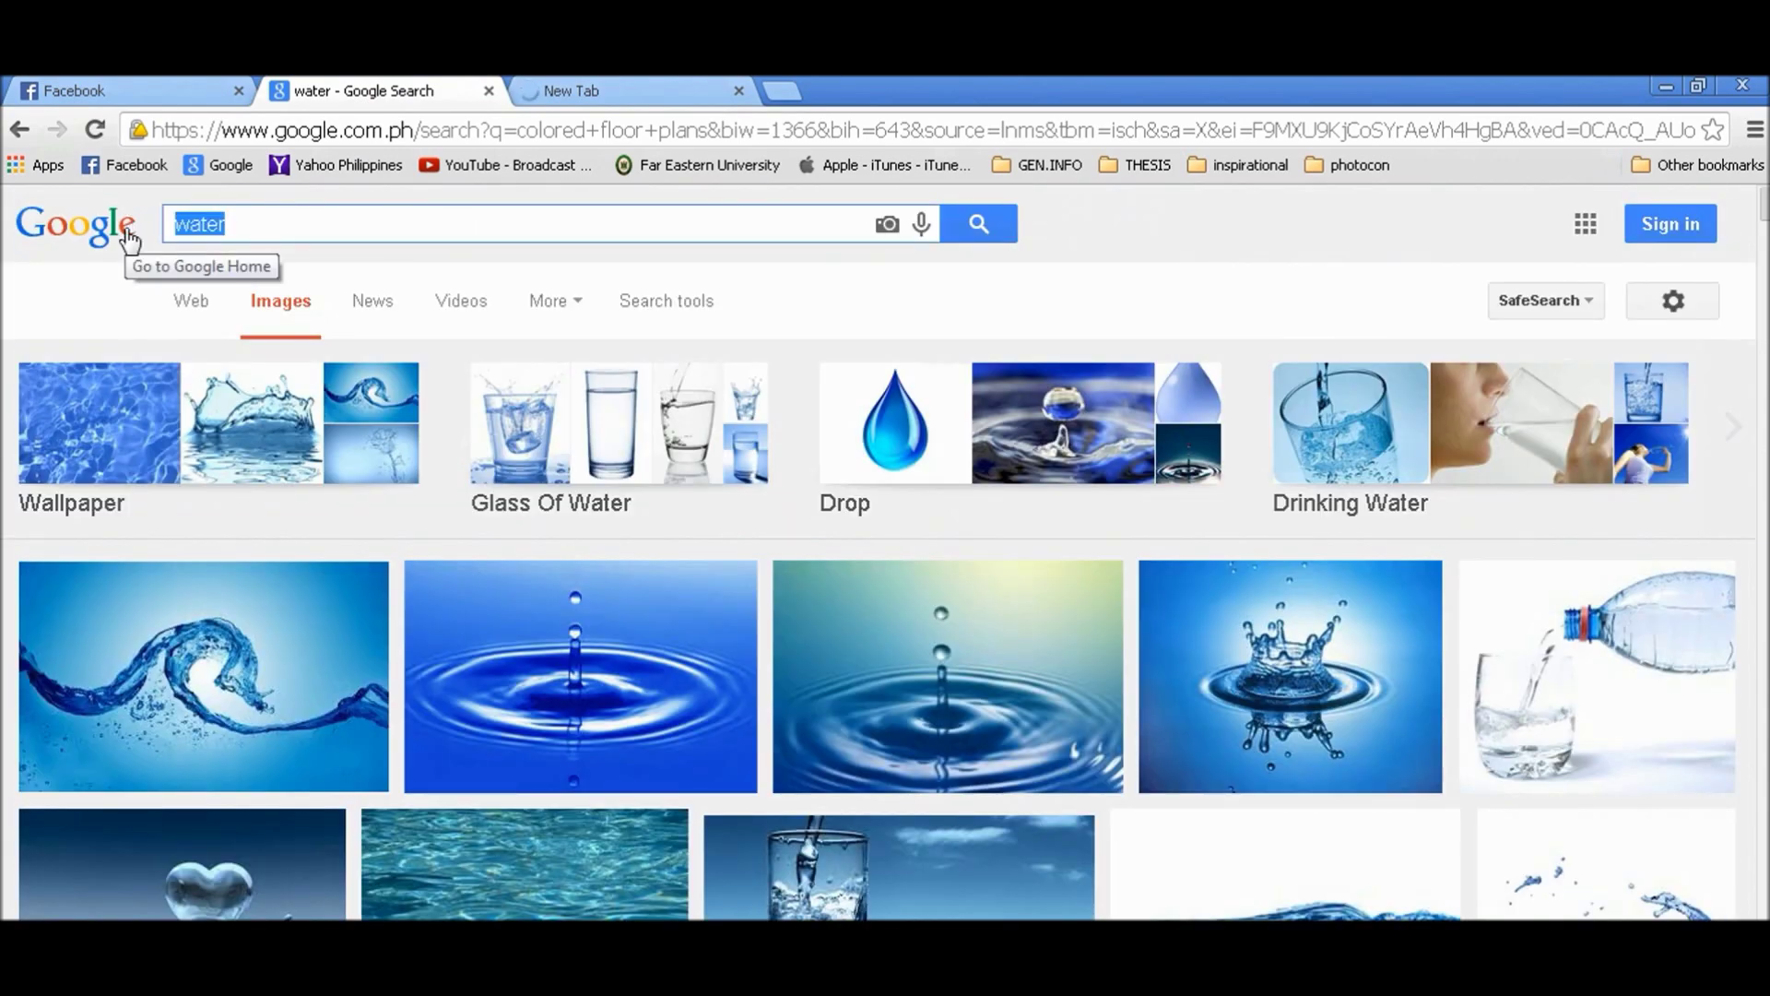
{"action": "type", "text": "colored floor plans"}
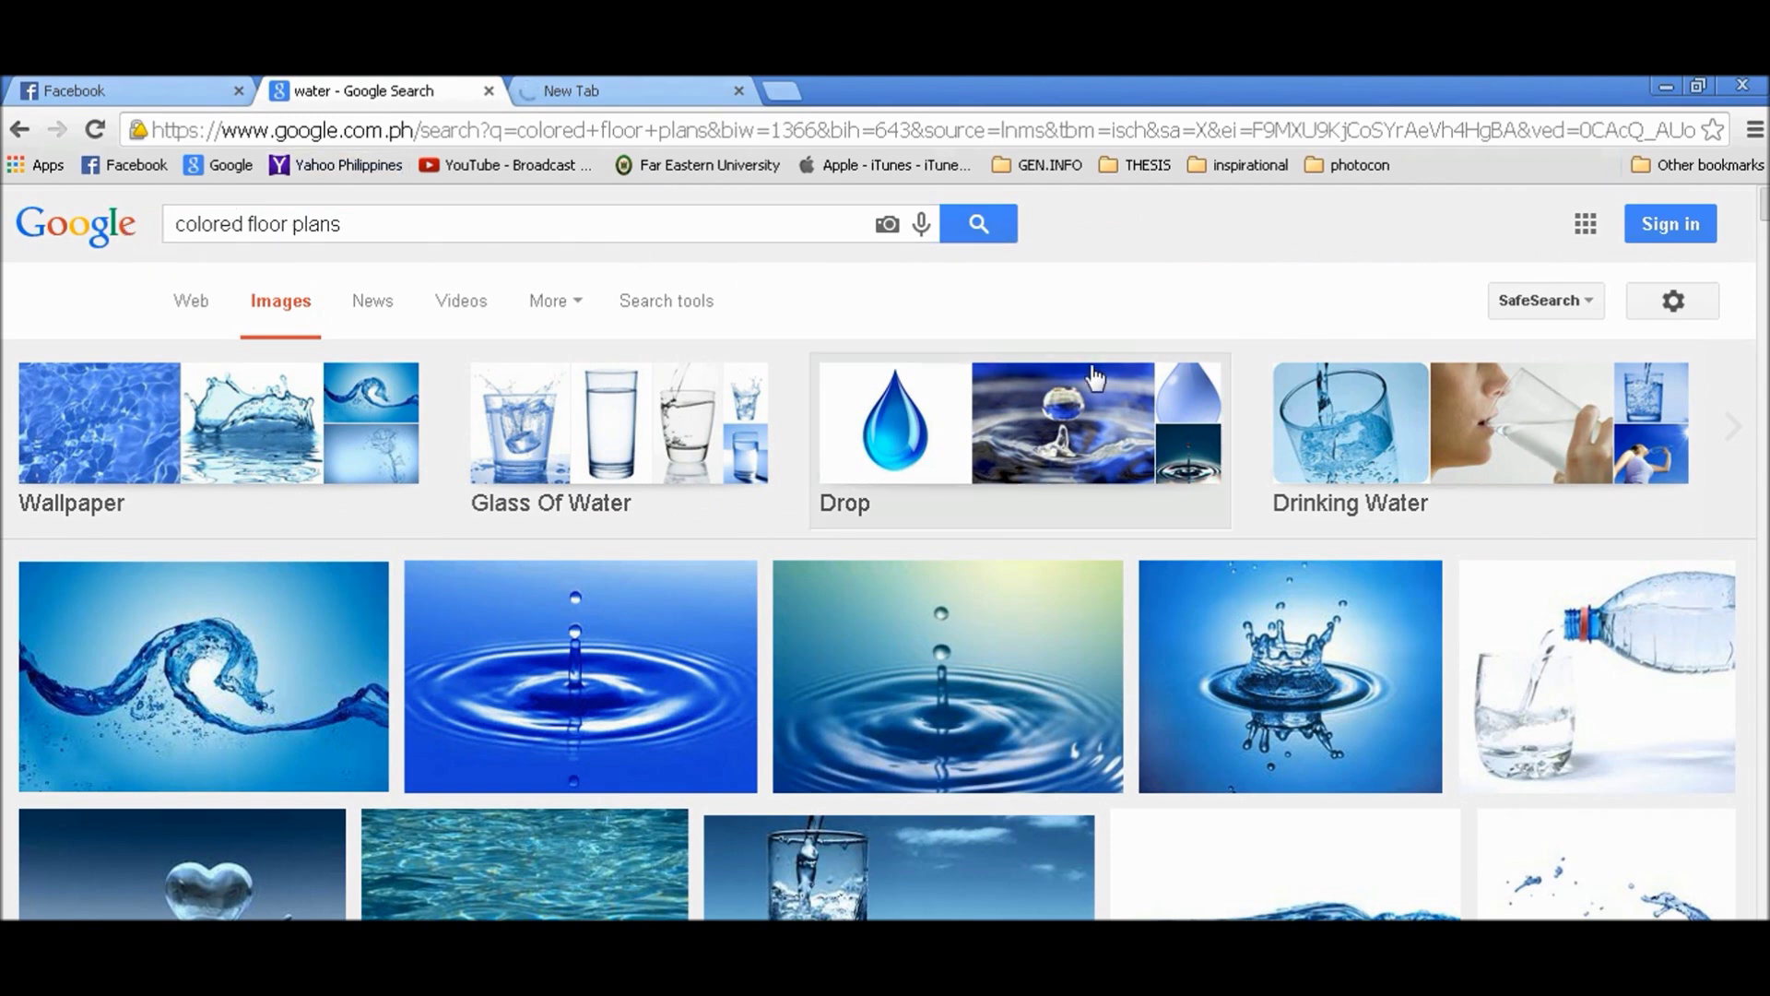
{"action": "left_click", "coordinate": [572, 90]}
{"action": "left_click", "coordinate": [387, 90]}
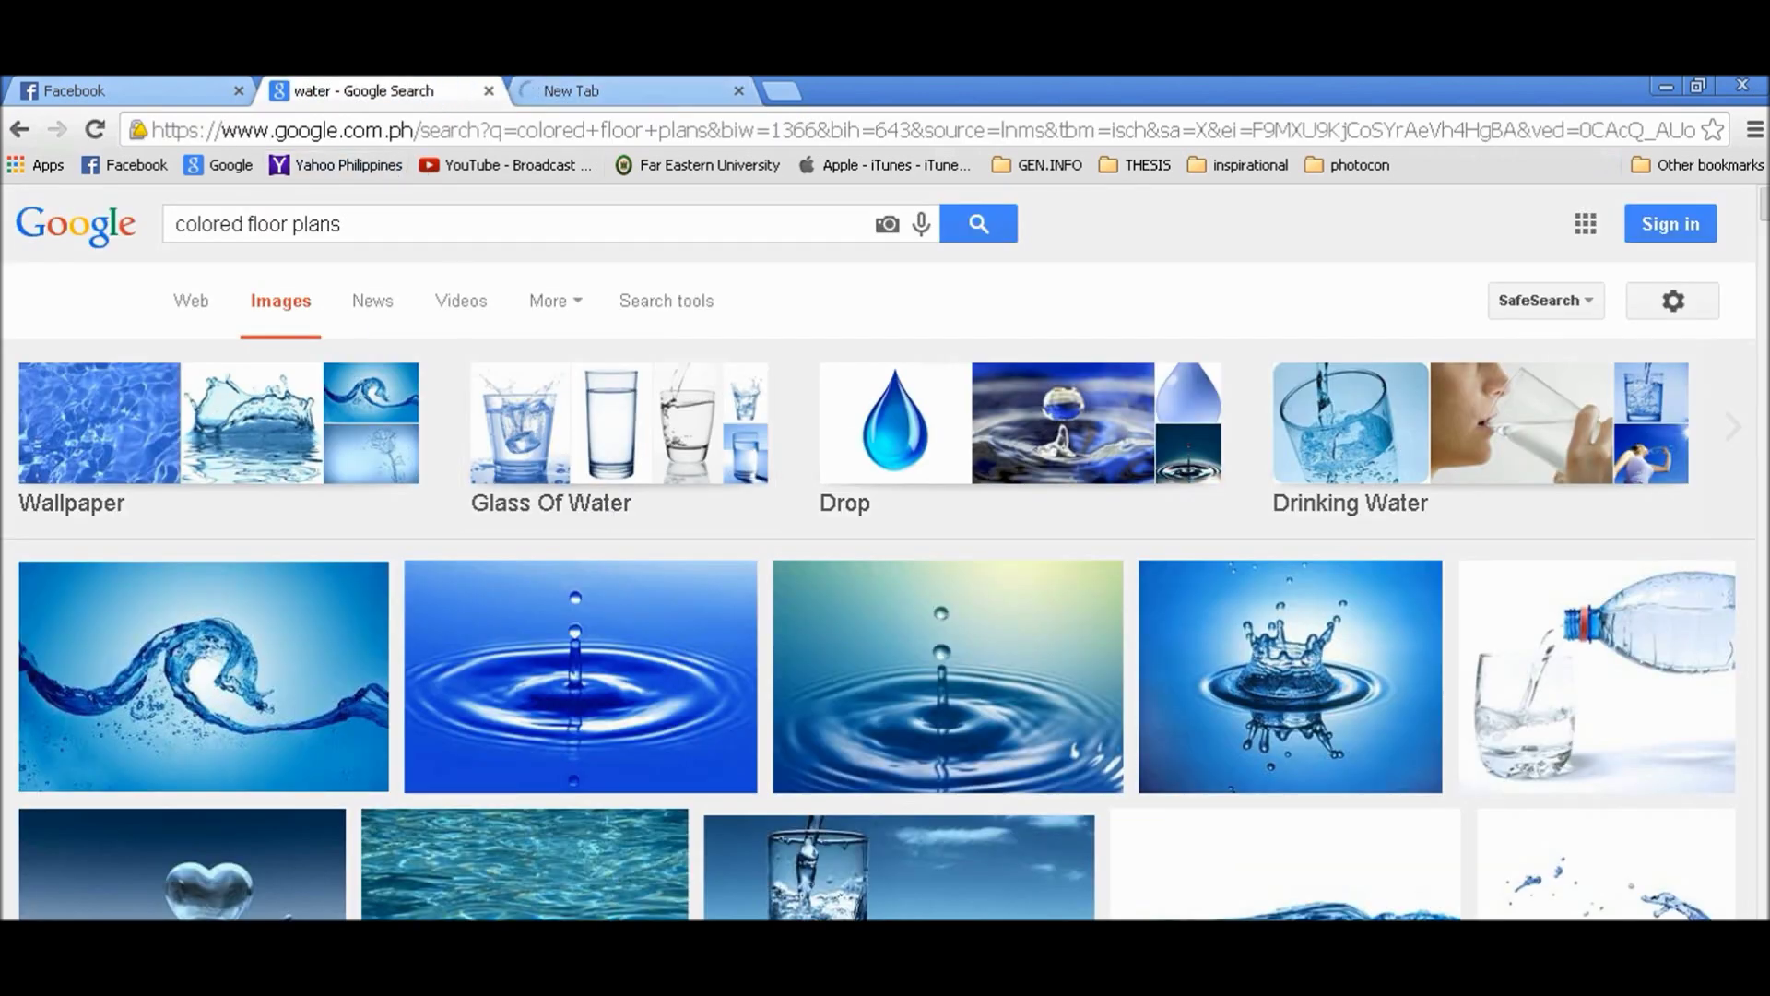
{"action": "key", "text": "alt+Tab"}
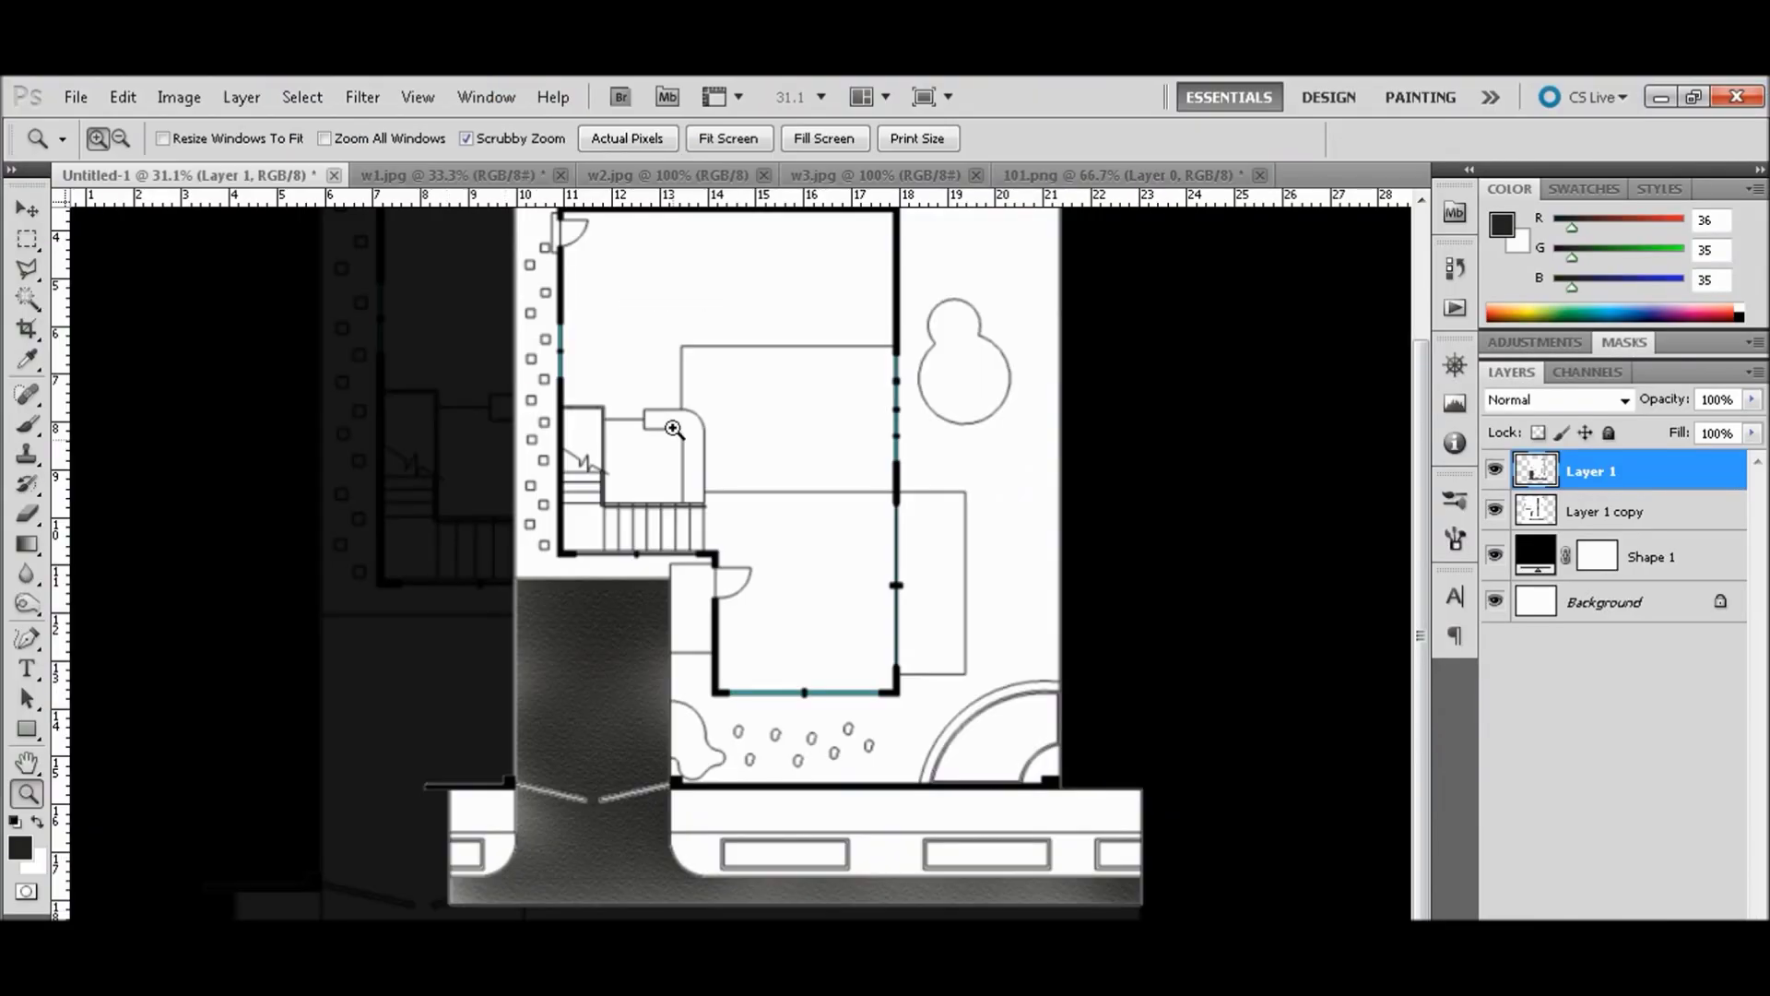
- Bring up w1.jpg and zoom in on the garage with two cars
{"action": "left_click", "coordinate": [450, 175]}
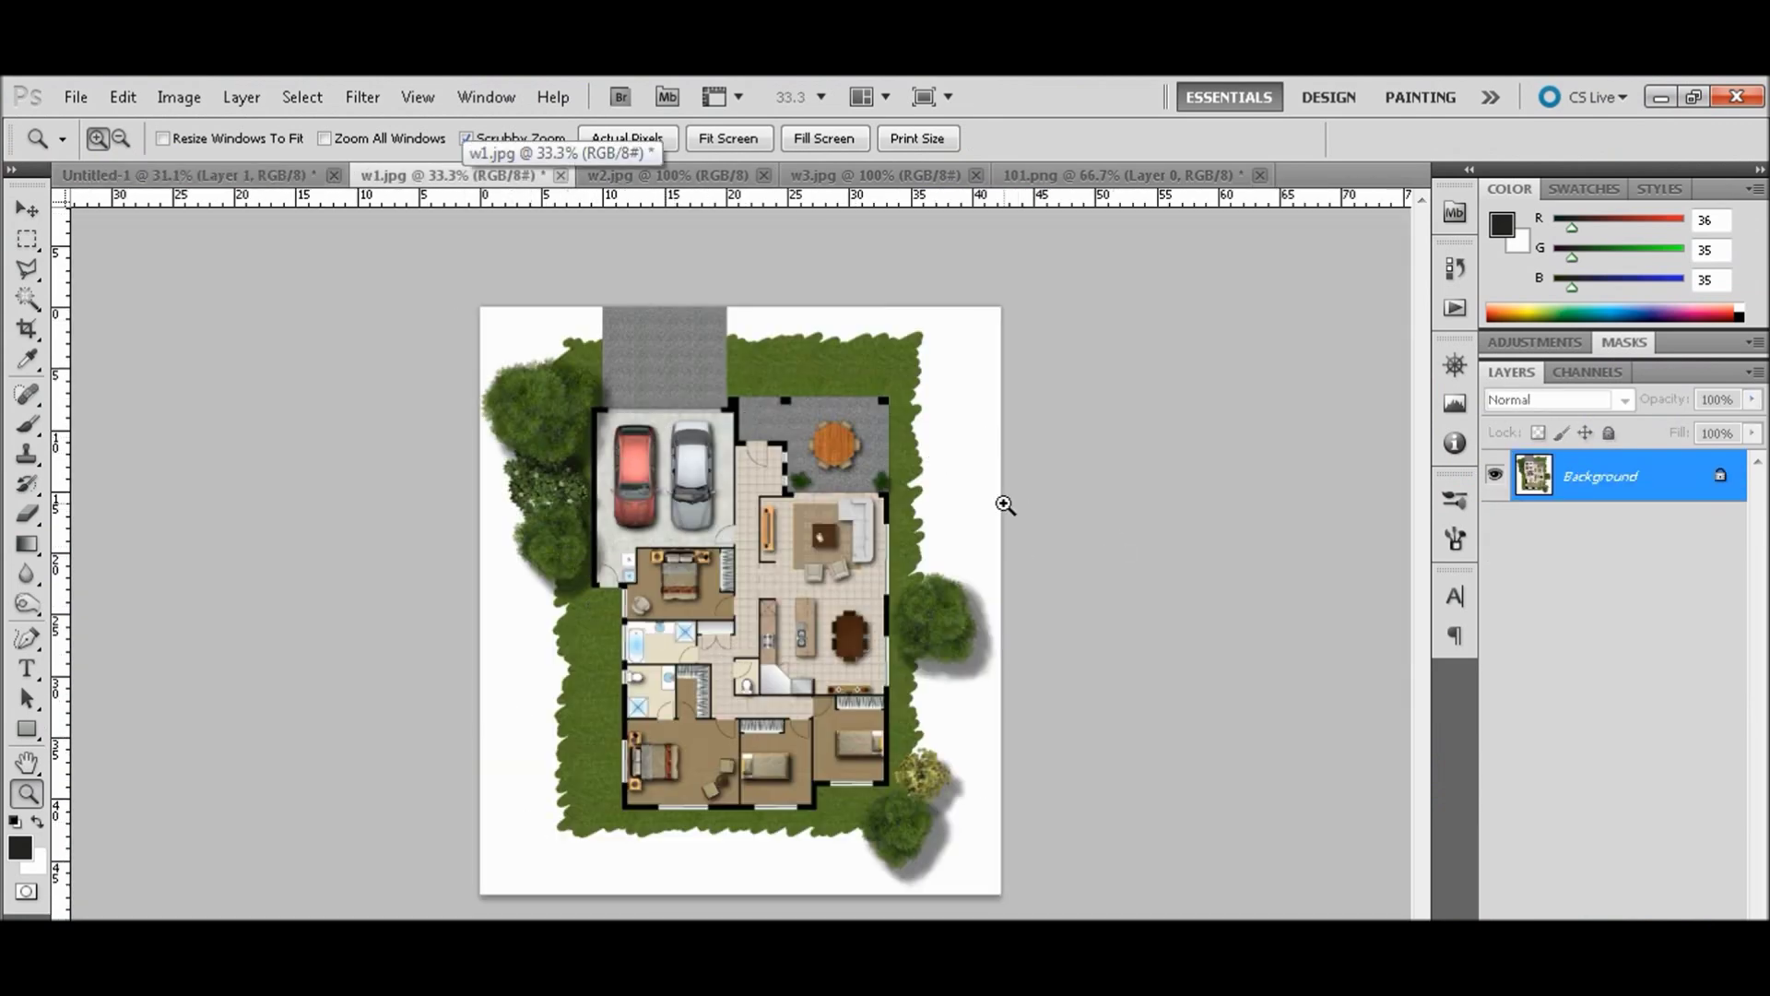
{"action": "left_click_drag", "start_coordinate": [817, 666], "coordinate": [875, 439]}
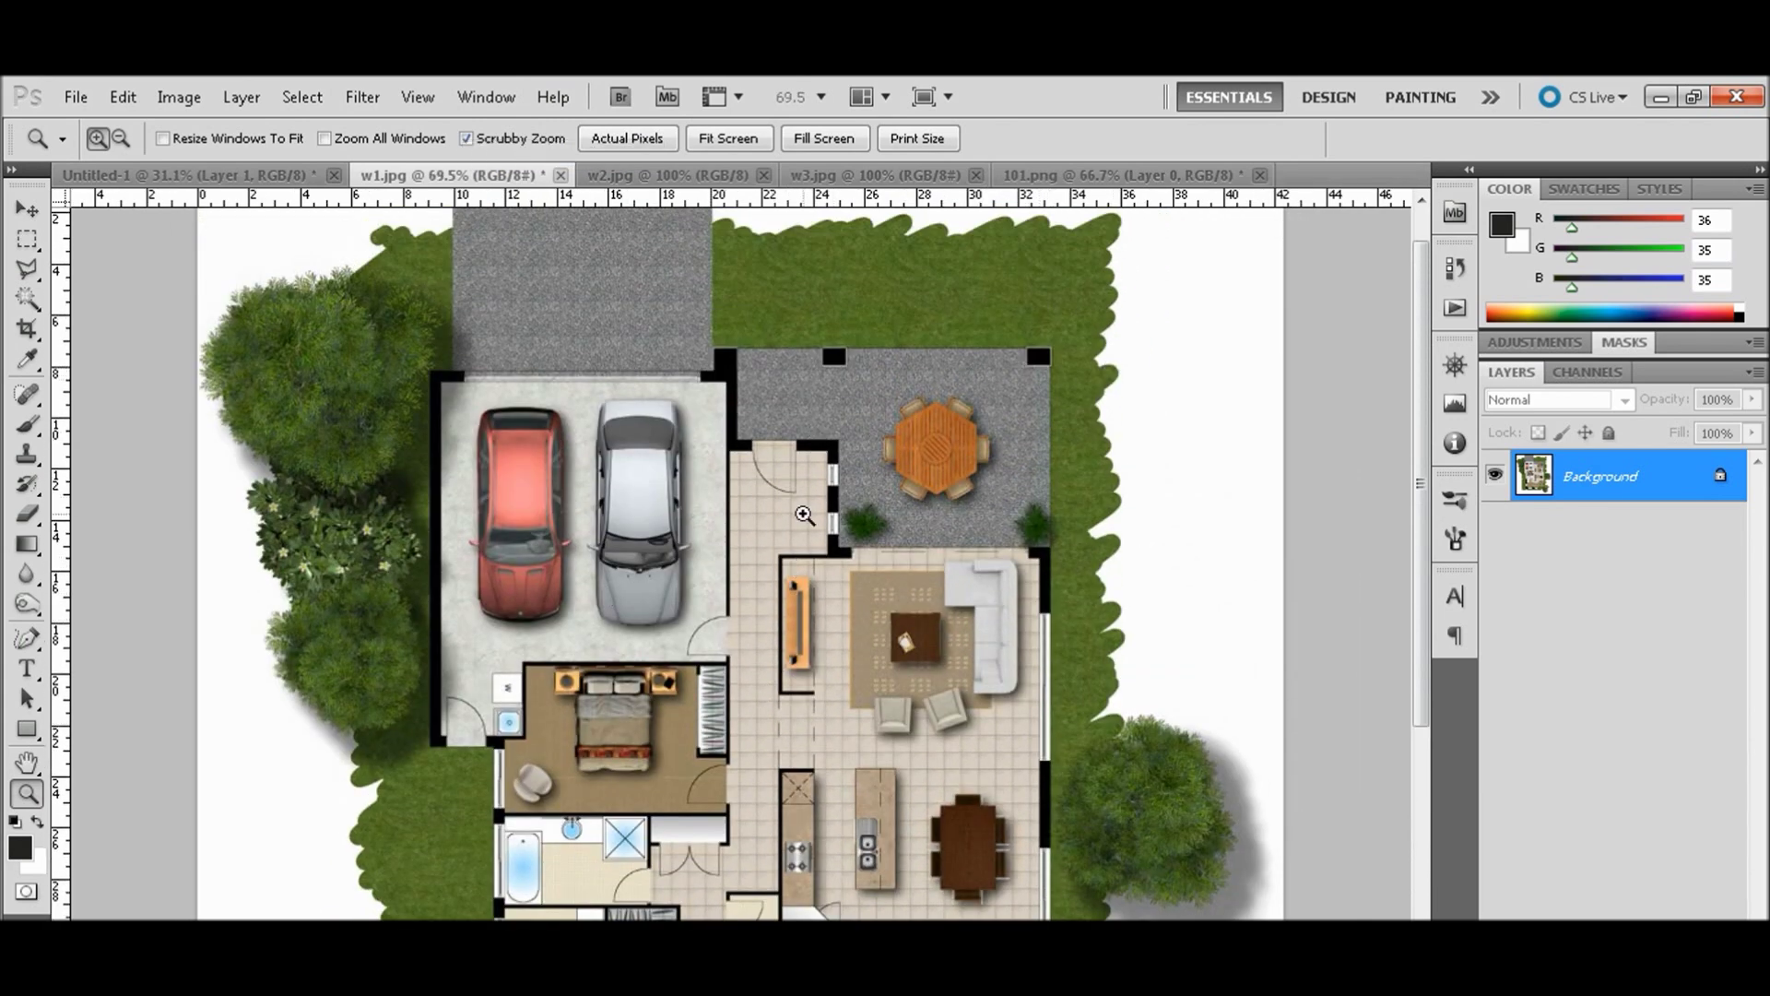
{"action": "scroll", "coordinate": [933, 478], "scroll_direction": "down", "scroll_amount": 2}
{"action": "scroll", "coordinate": [933, 478], "scroll_direction": "down", "scroll_amount": 2}
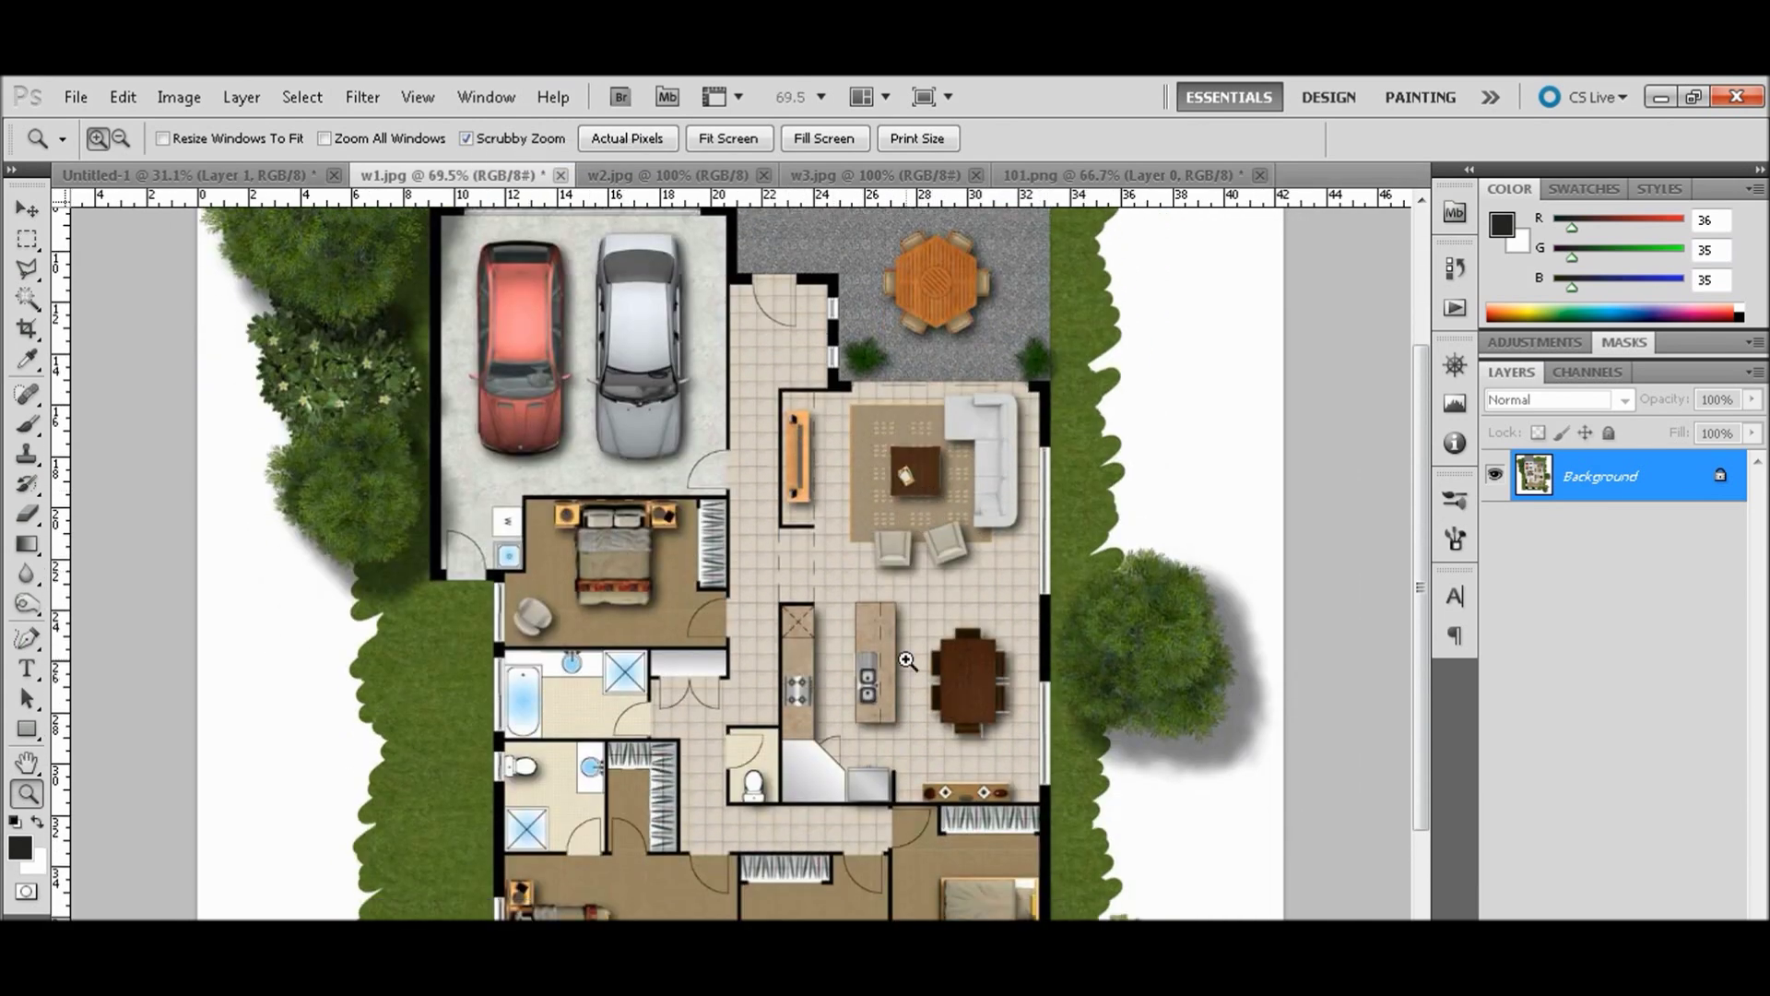
{"action": "key", "text": "alt+Tab"}
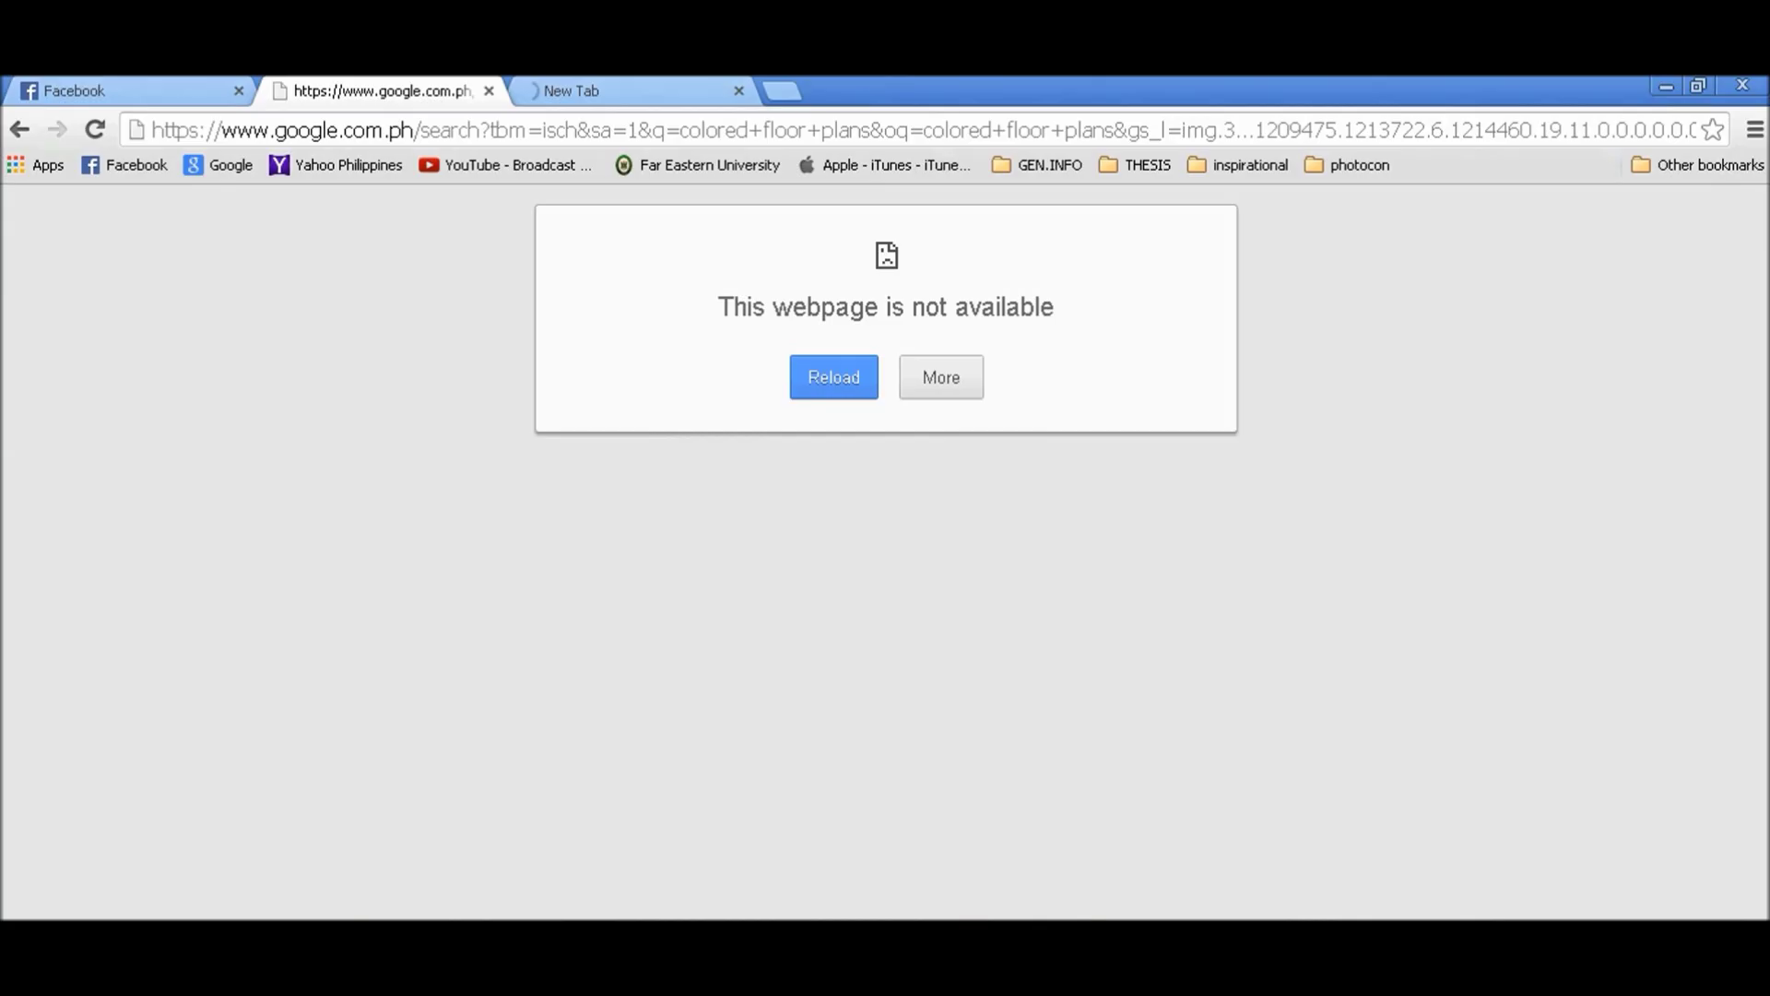
{"action": "key", "text": "alt+Tab"}
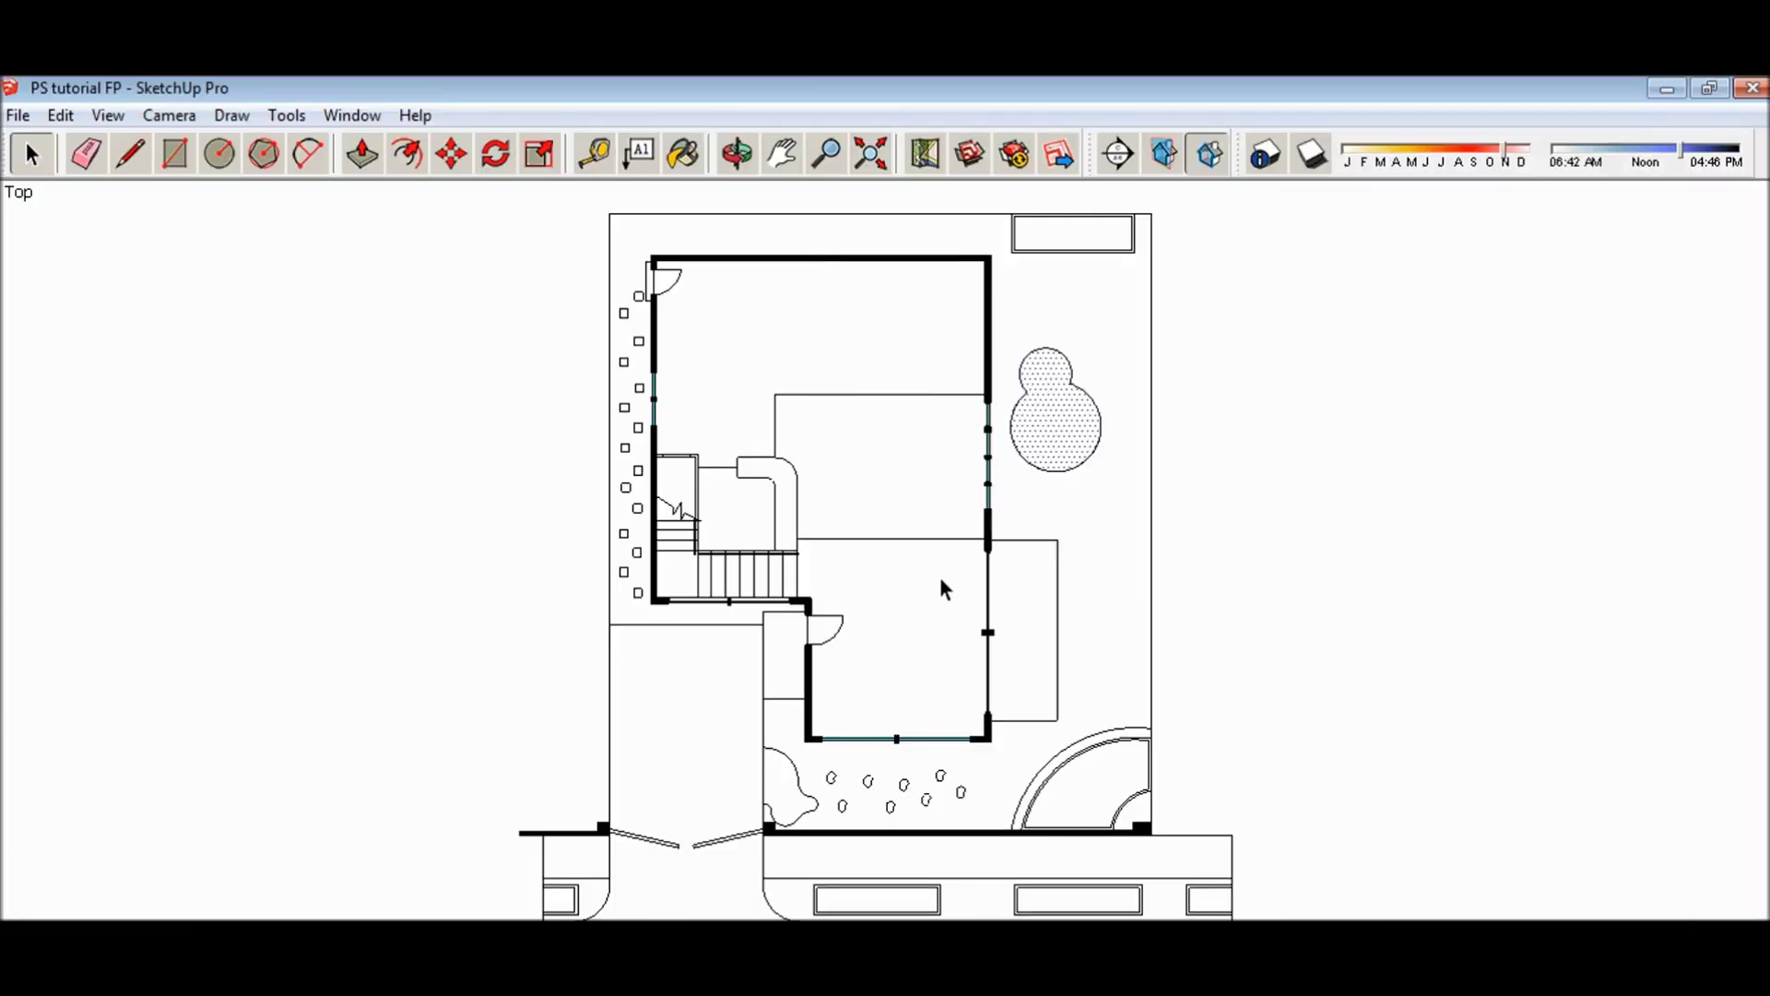
{"action": "key", "text": "alt+Tab"}
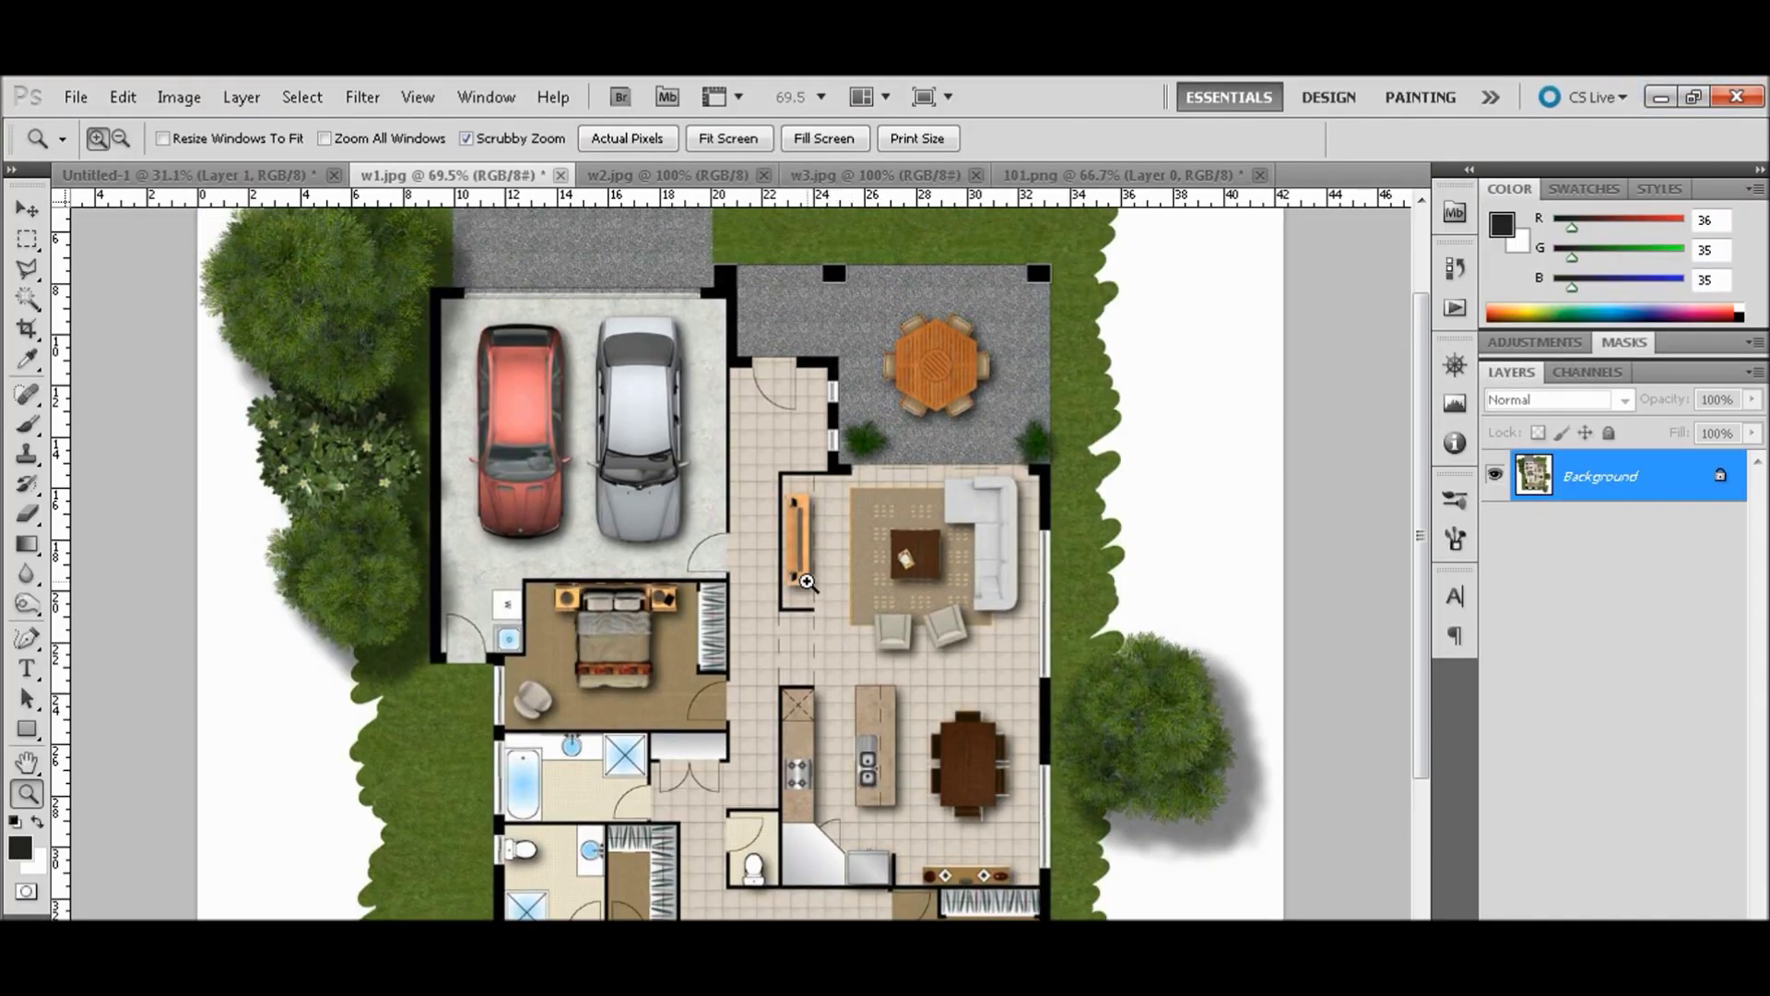
{"action": "scroll", "coordinate": [807, 582], "scroll_direction": "up", "scroll_amount": 1}
{"action": "scroll", "coordinate": [608, 457], "scroll_direction": "up", "scroll_amount": 2}
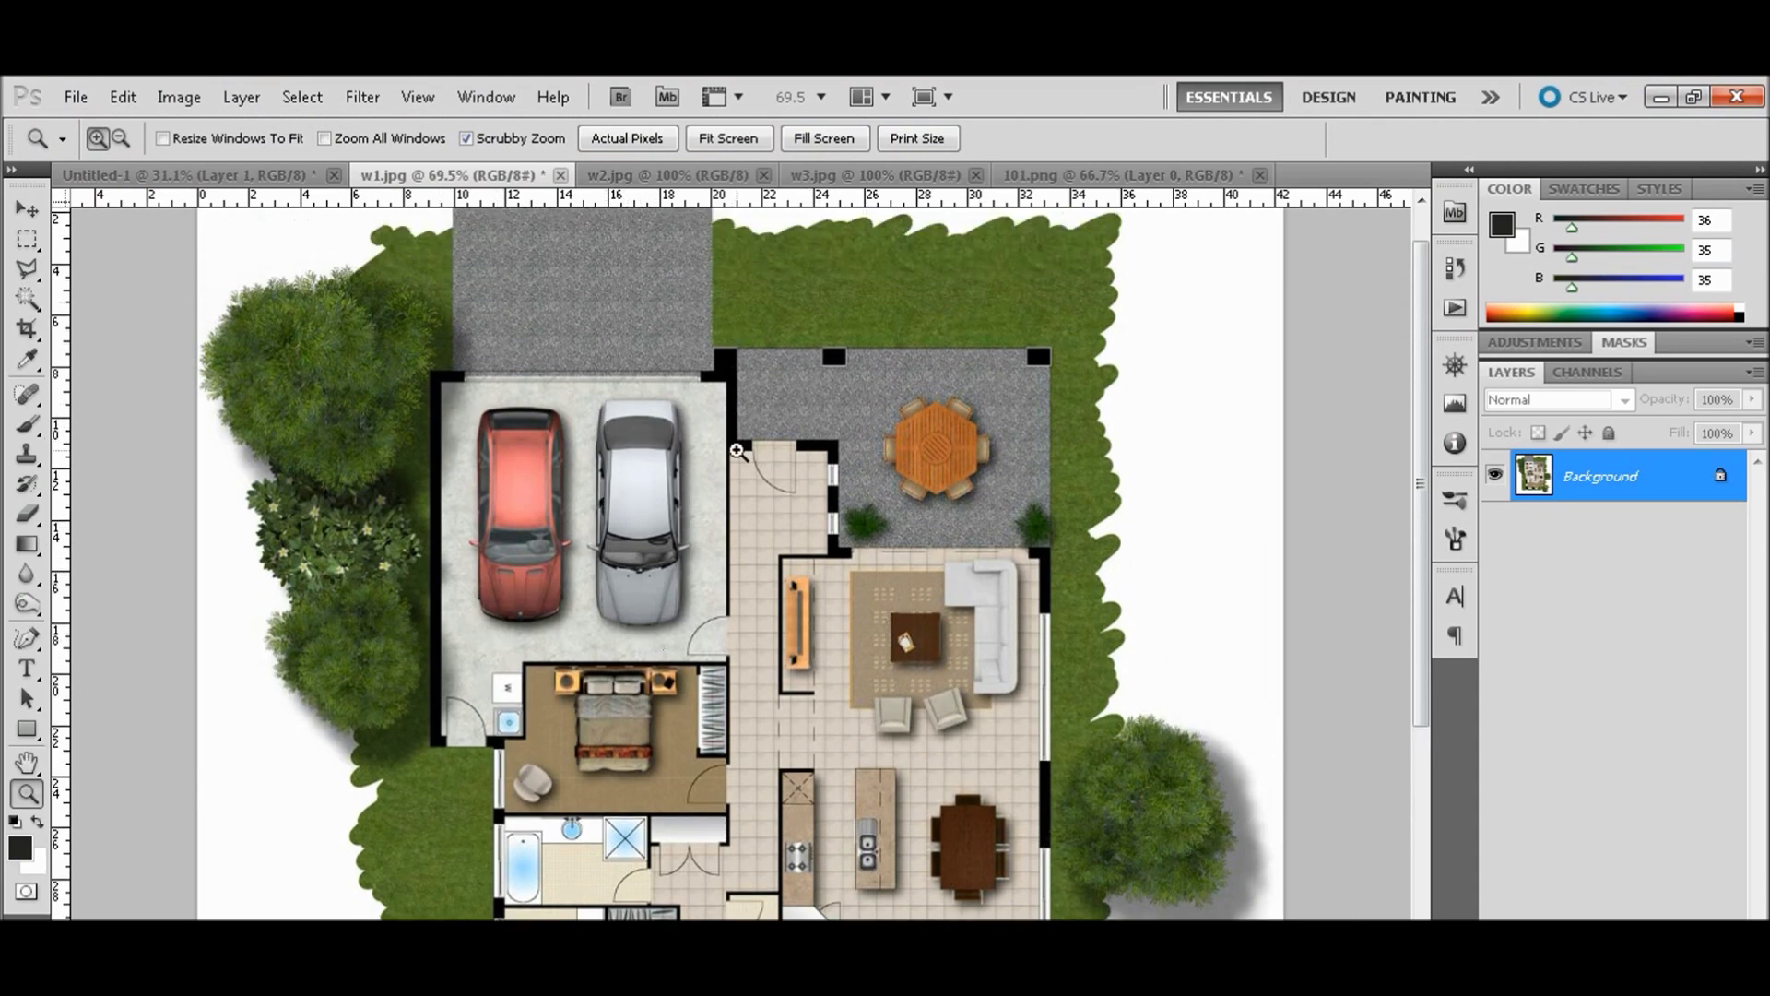
{"action": "scroll", "coordinate": [738, 470], "scroll_direction": "down", "scroll_amount": 2}
{"action": "scroll", "coordinate": [716, 622], "scroll_direction": "down", "scroll_amount": 1}
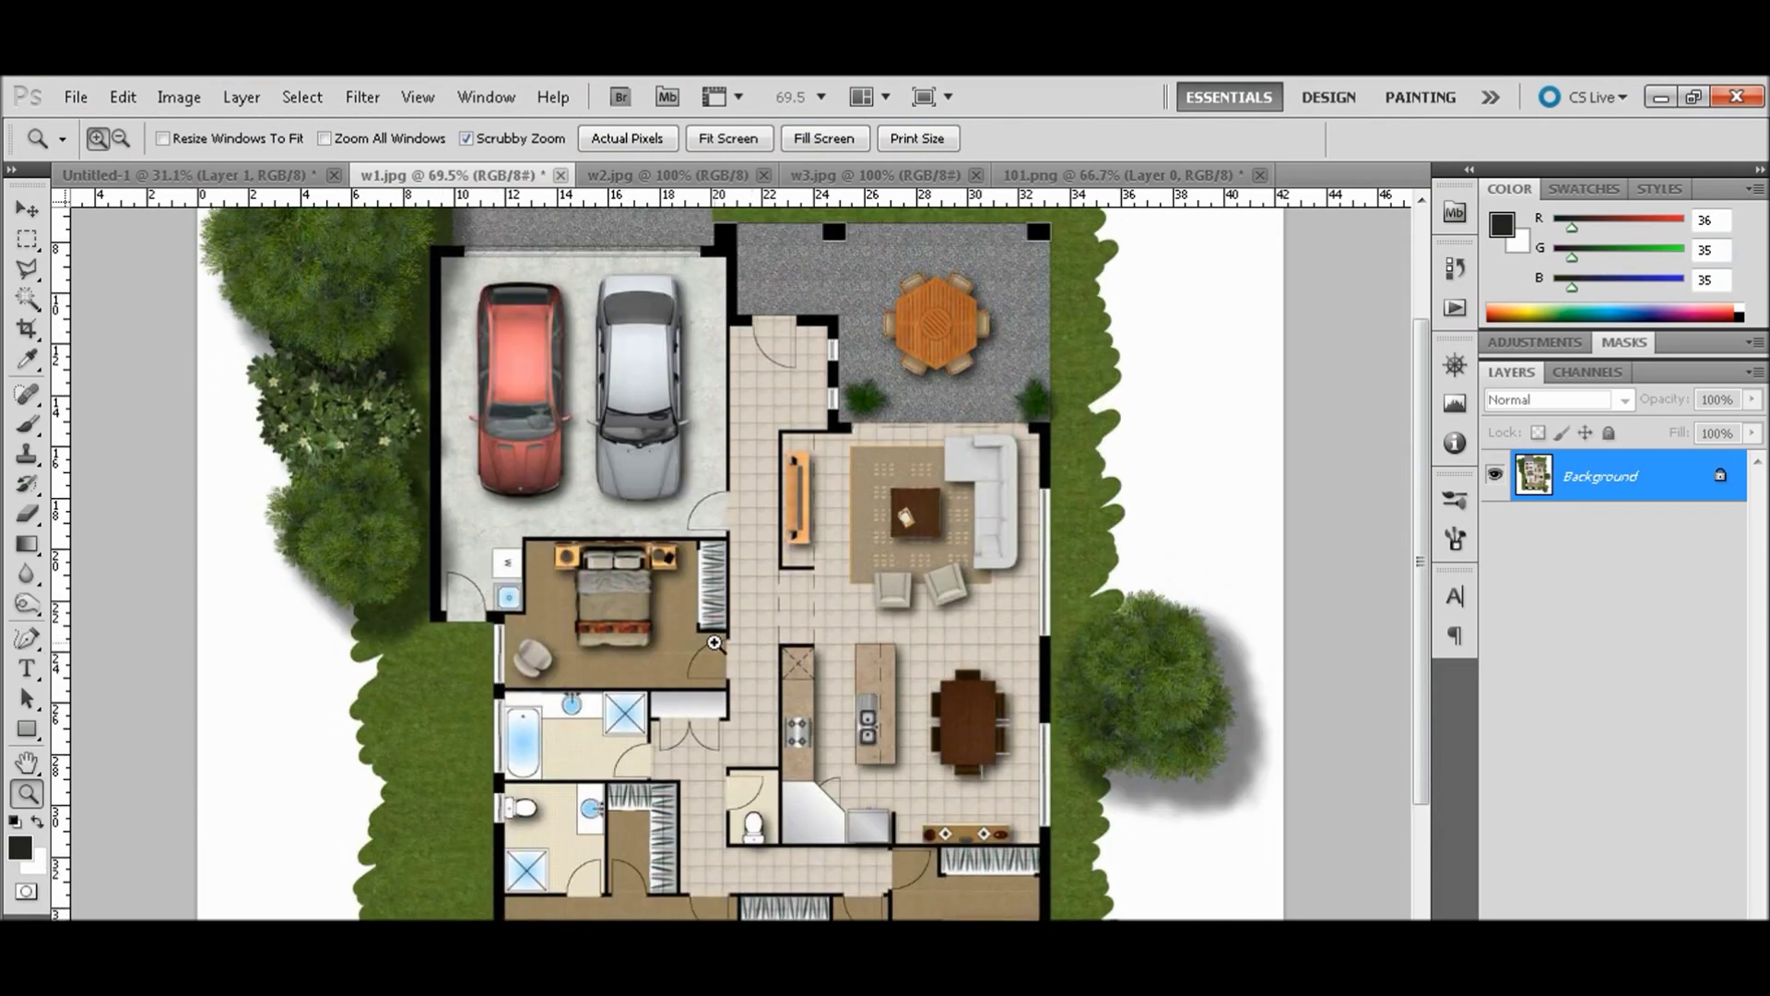
{"action": "scroll", "coordinate": [715, 643], "scroll_direction": "up", "scroll_amount": 2}
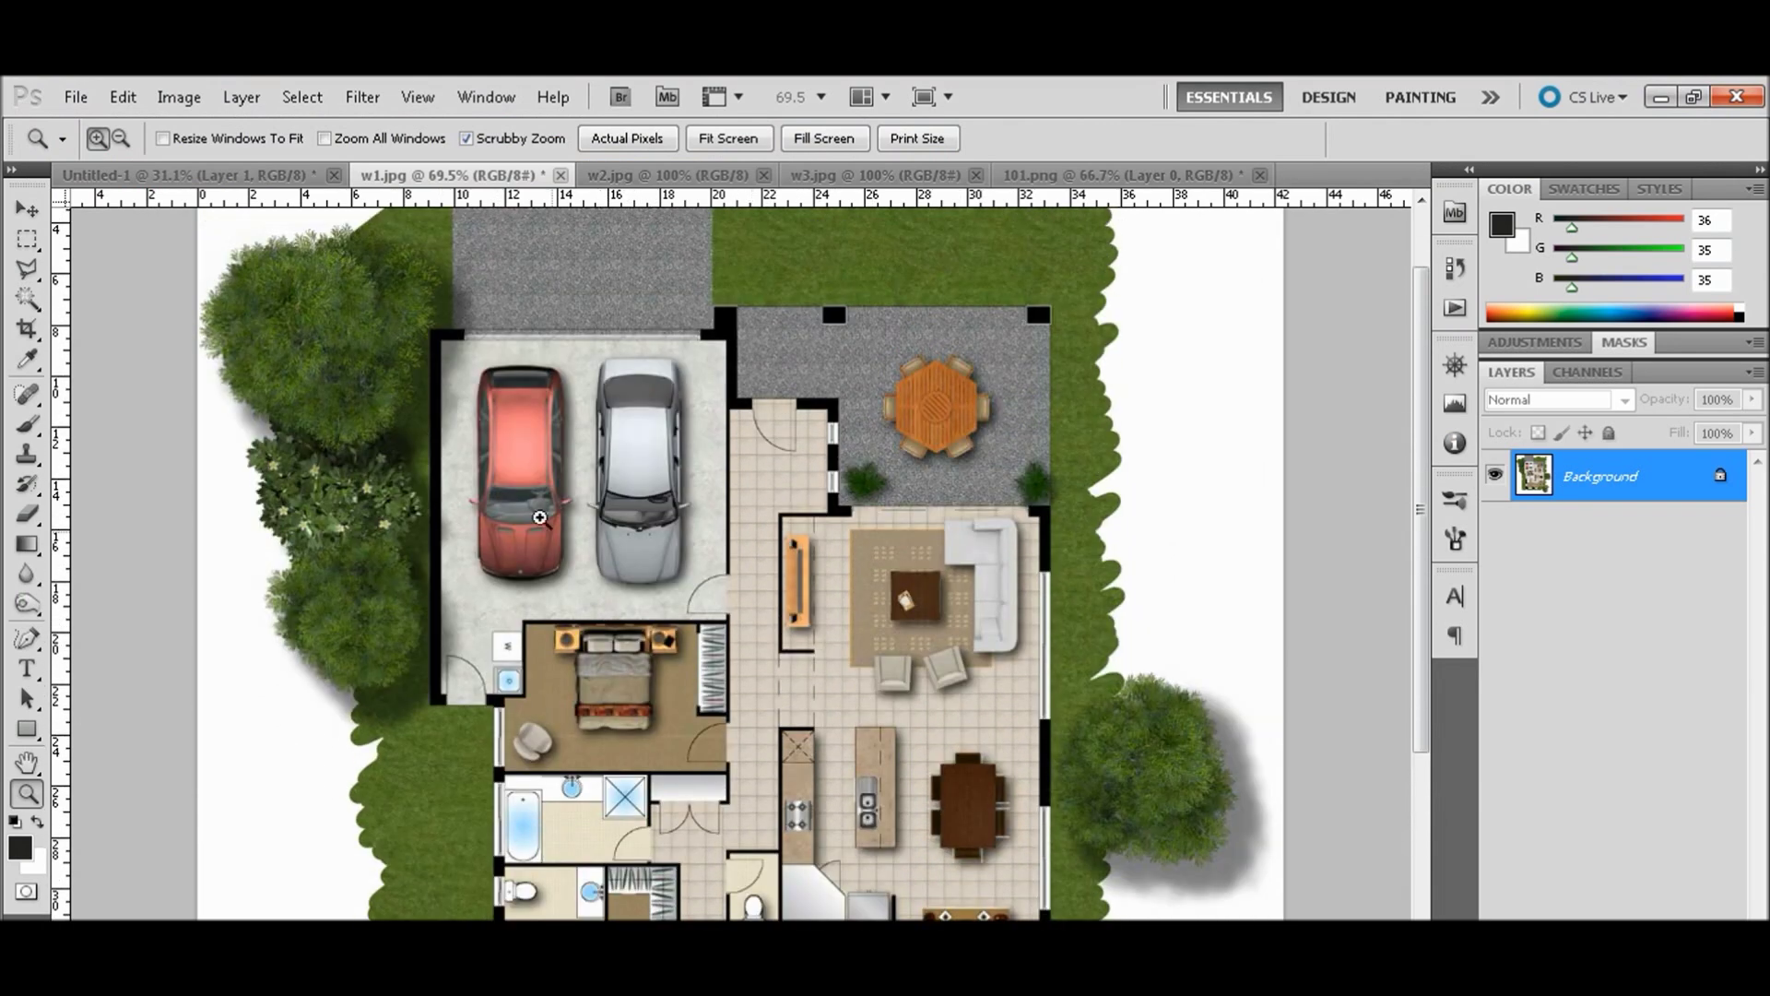
- Marquee-select the red car, copy it, and paste it into Untitled-1
{"action": "left_click", "coordinate": [28, 243]}
{"action": "left_click", "coordinate": [125, 236]}
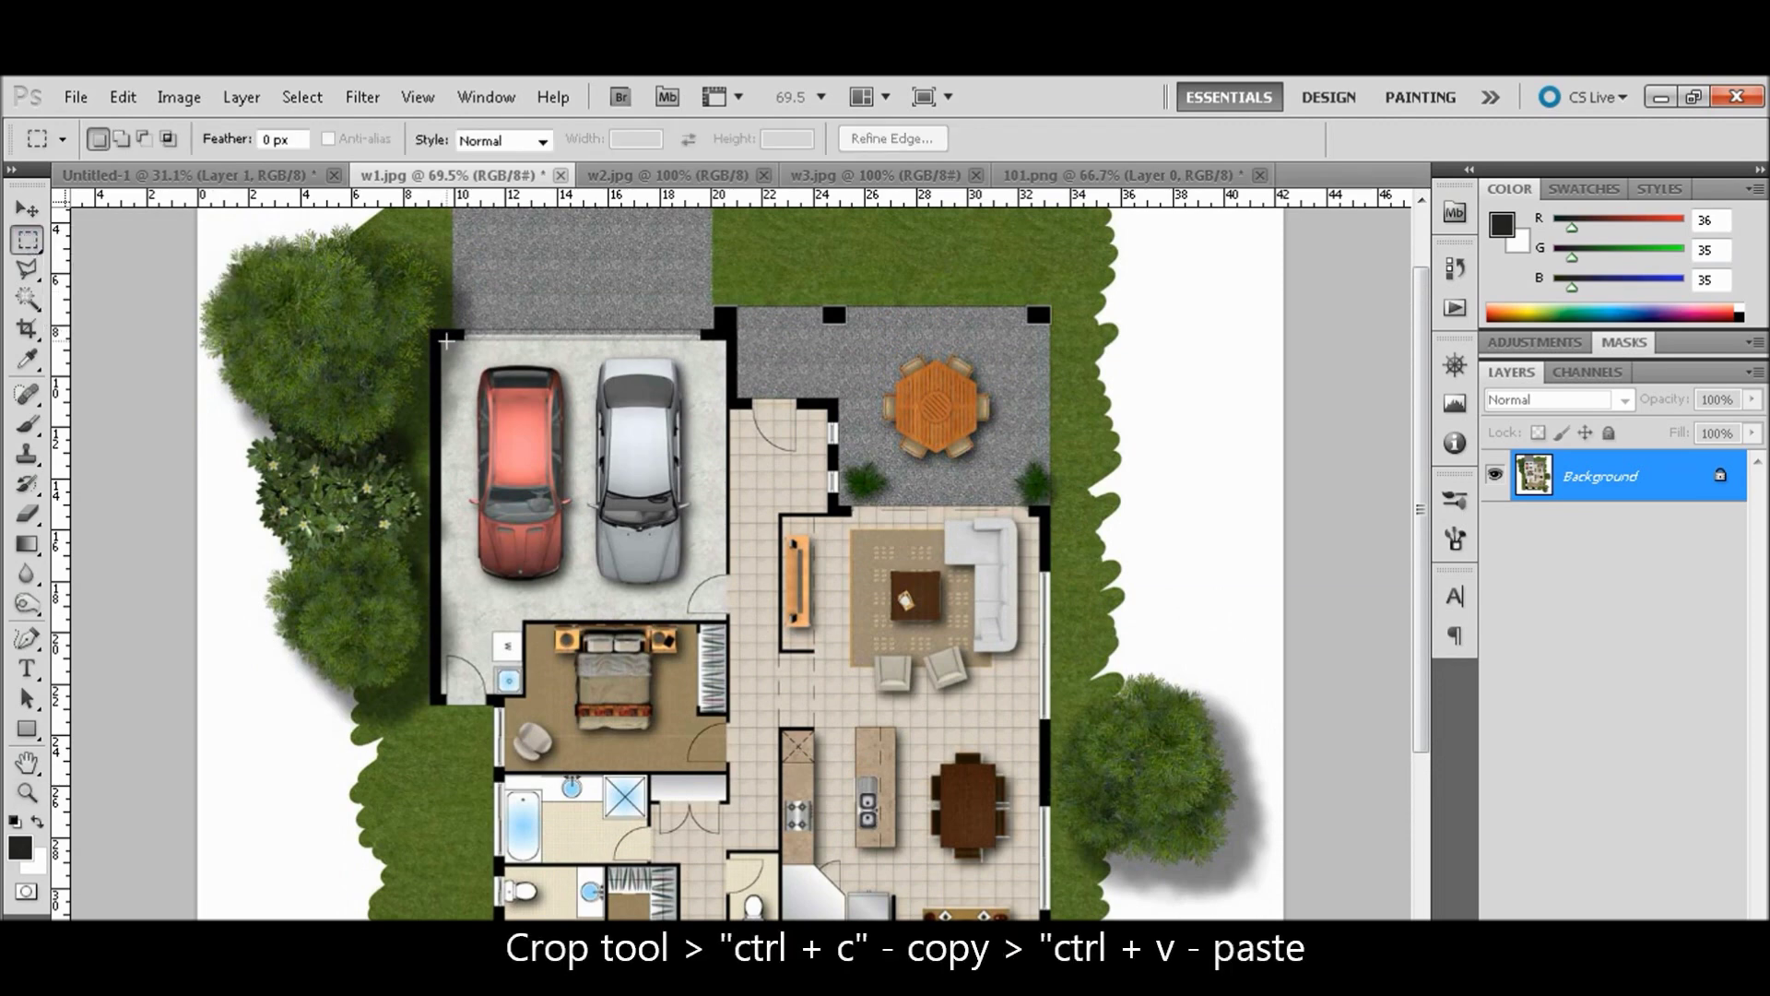
{"action": "left_click_drag", "start_coordinate": [557, 492], "coordinate": [585, 602]}
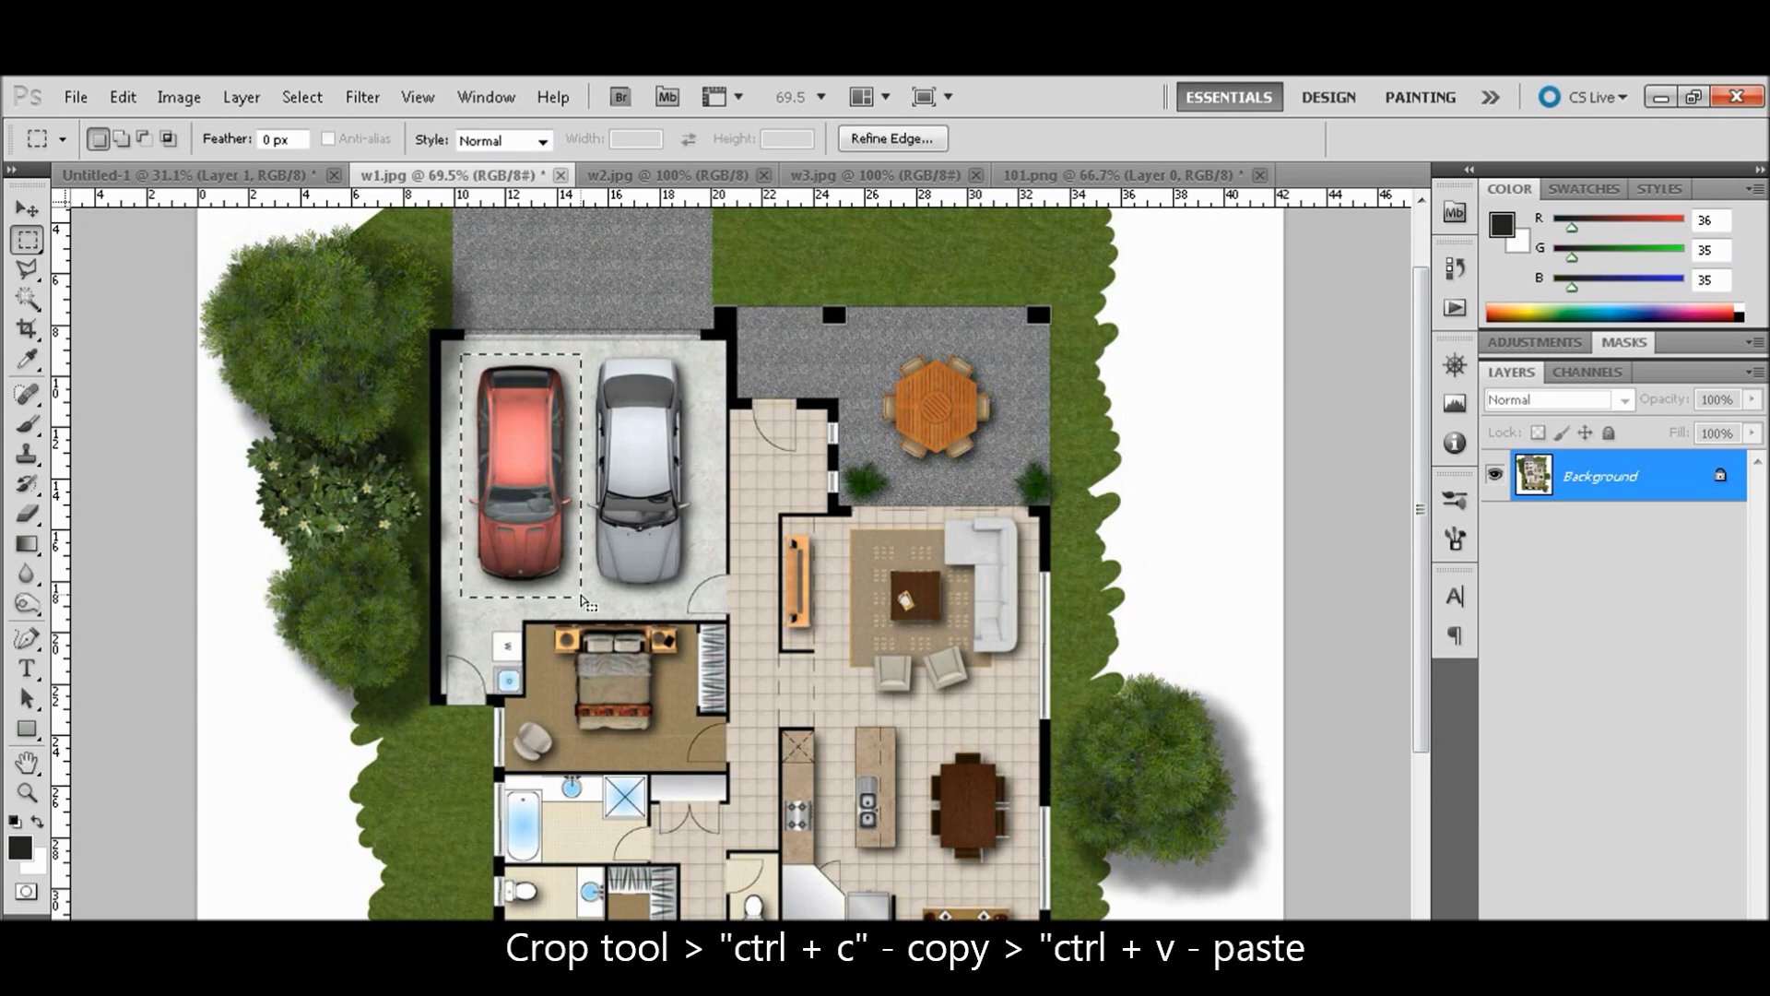
{"action": "key", "text": "ctrl+c"}
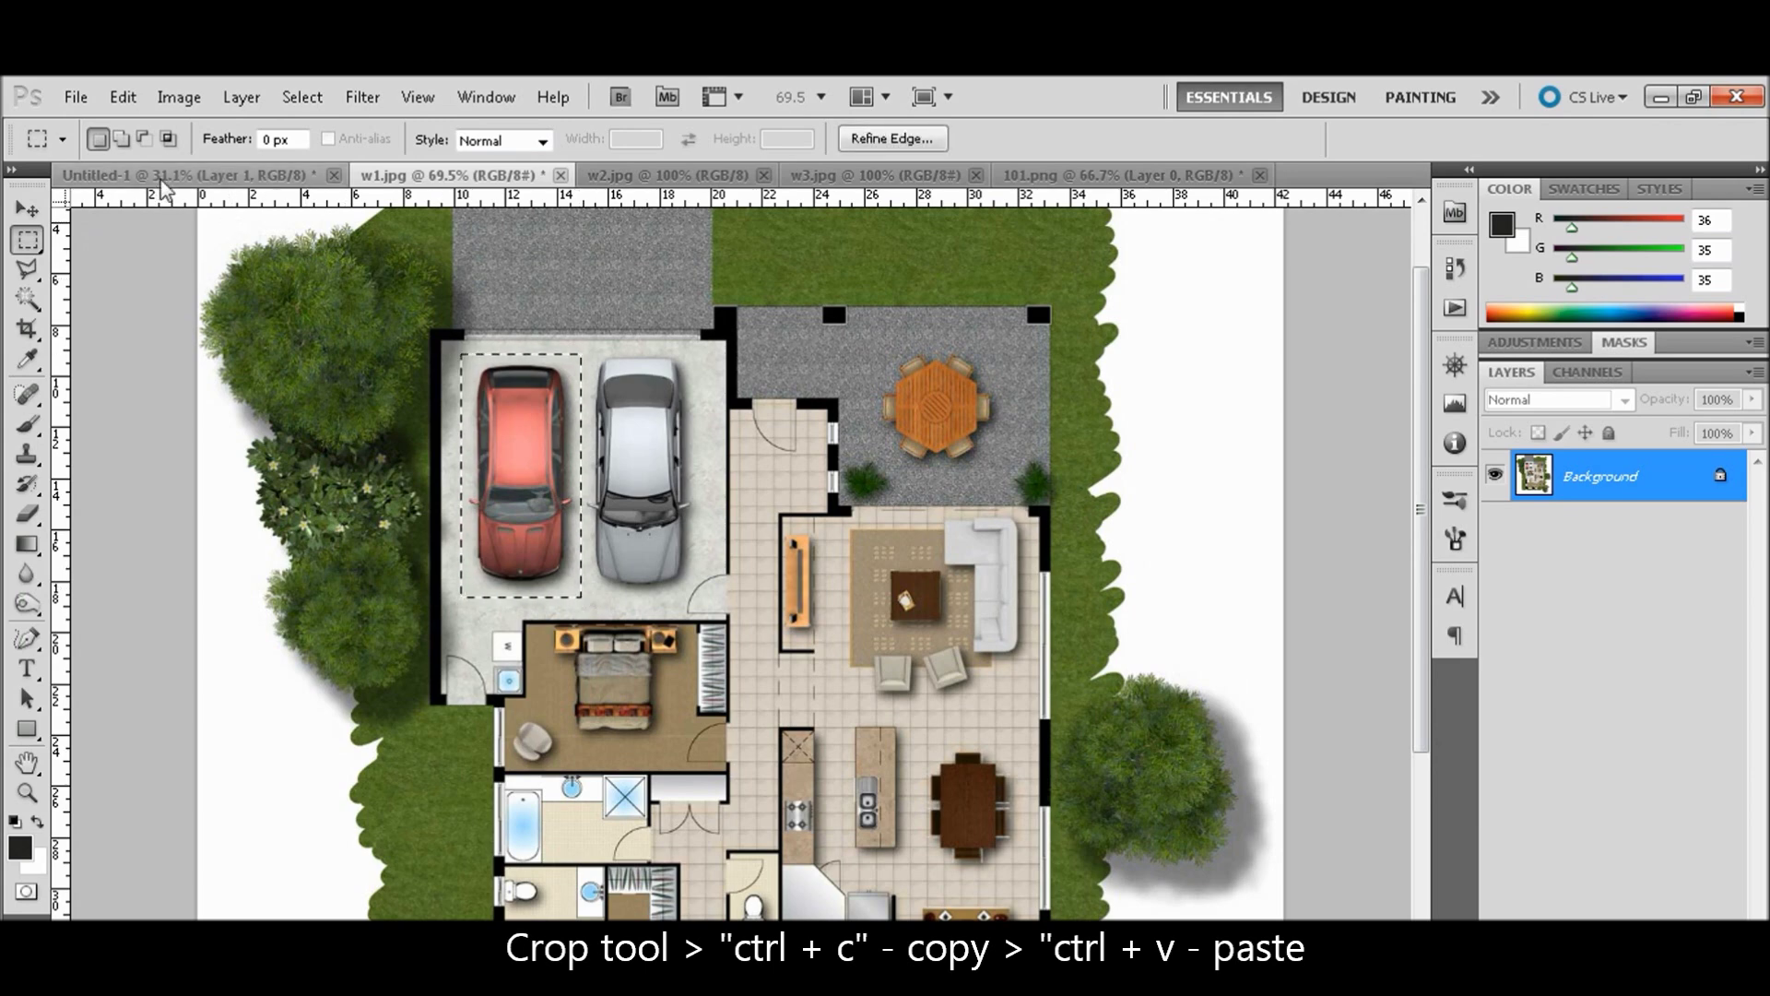
{"action": "left_click", "coordinate": [180, 176]}
{"action": "key", "text": "ctrl+v"}
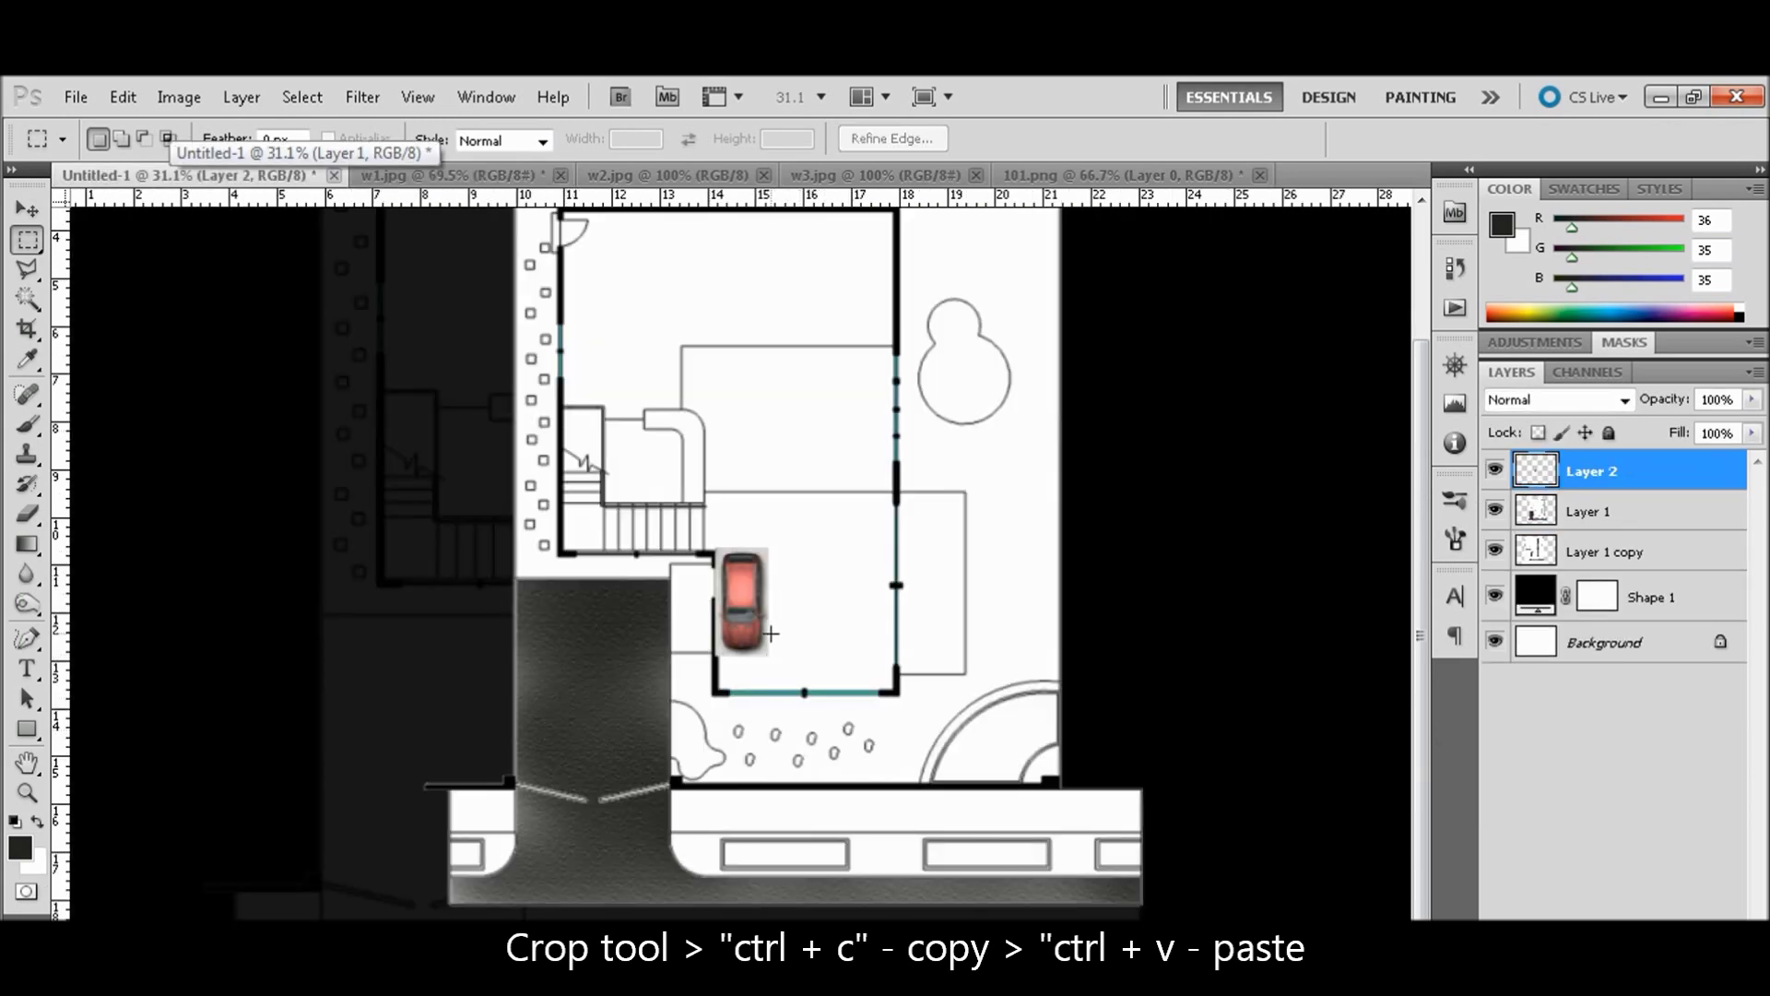
- Move the car onto the dark driveway and rotate it to face the other way
{"action": "key", "text": "v"}
{"action": "left_click_drag", "start_coordinate": [747, 615], "coordinate": [626, 692]}
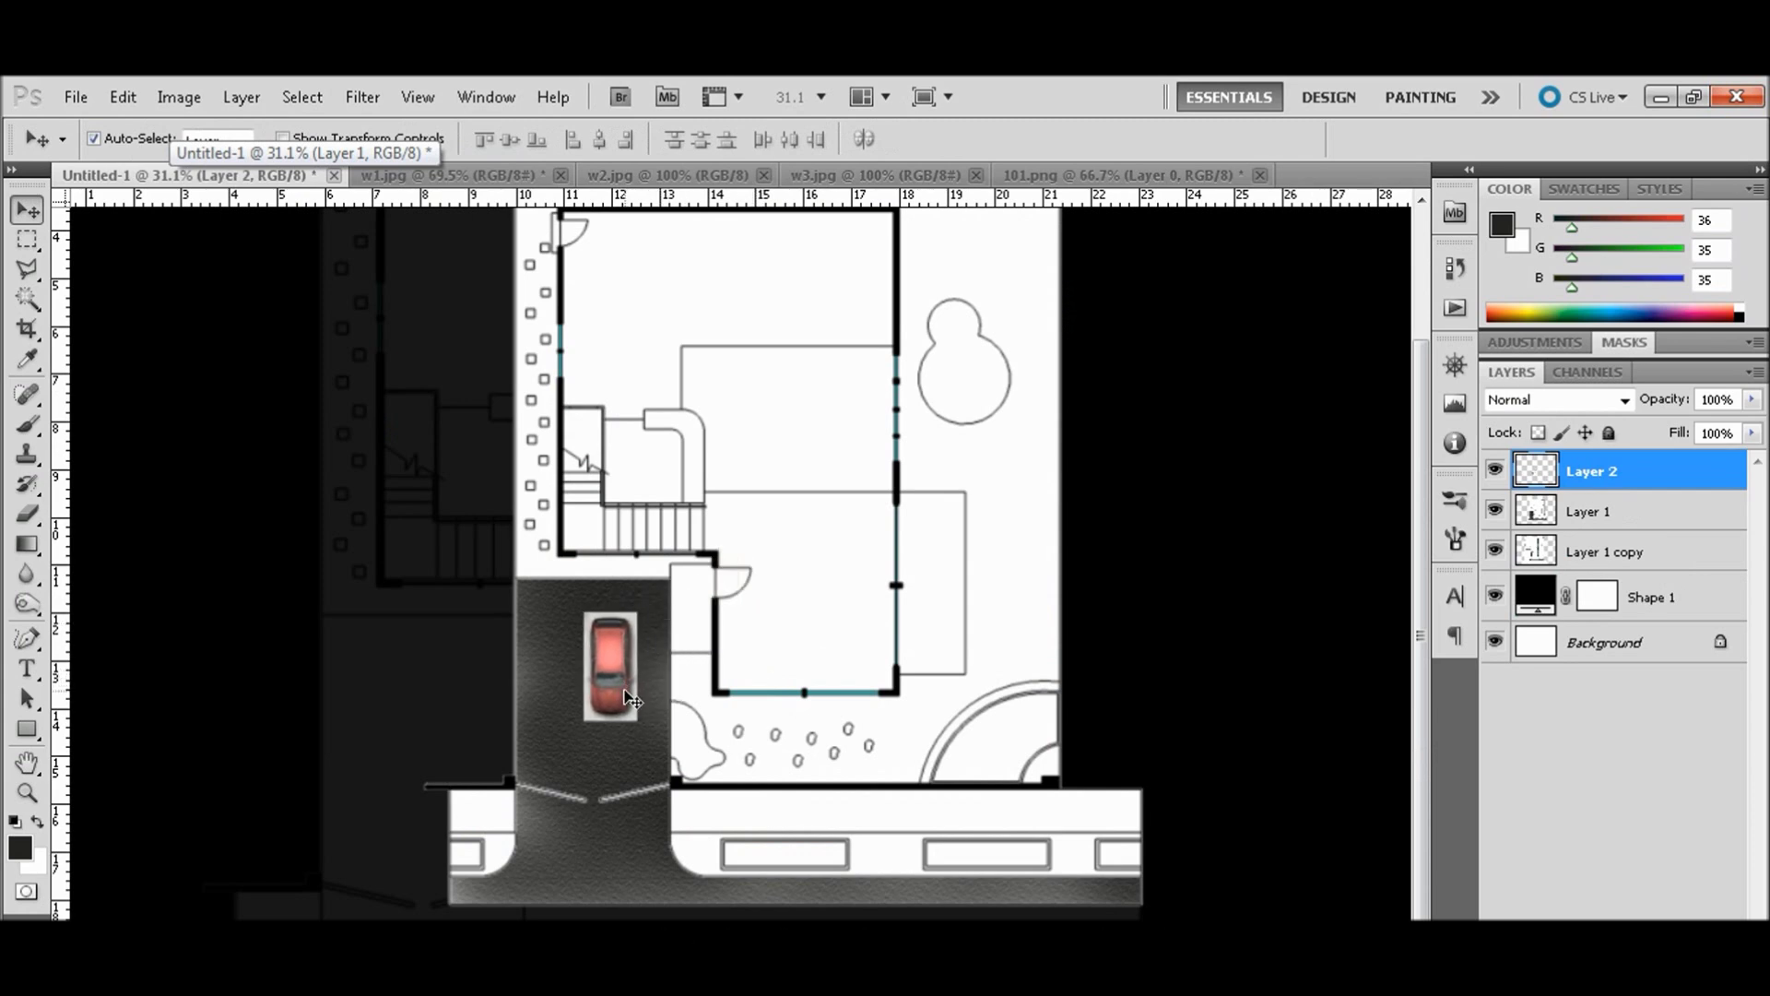
{"action": "key", "text": "ctrl+t"}
{"action": "mouse_move", "coordinate": [550, 678]}
{"action": "left_mouse_down"}
{"action": "mouse_move", "coordinate": [773, 673]}
{"action": "mouse_move", "coordinate": [780, 632]}
{"action": "left_mouse_up"}
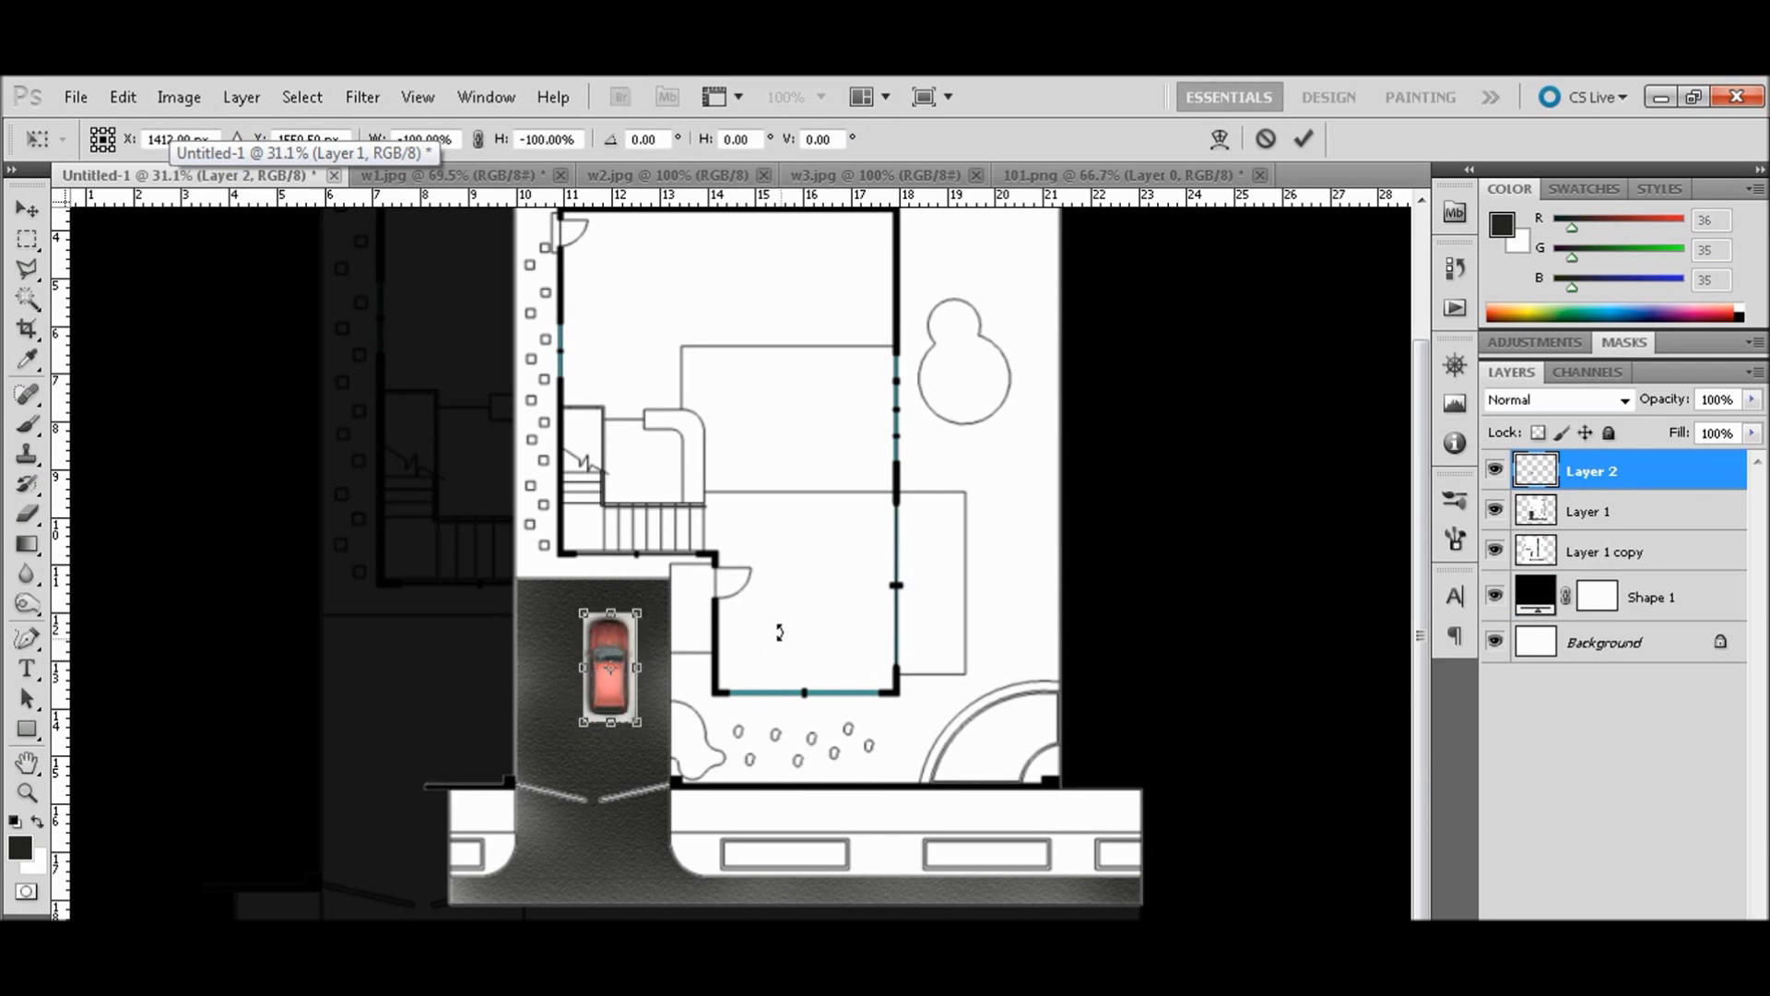
{"action": "key", "text": "Return"}
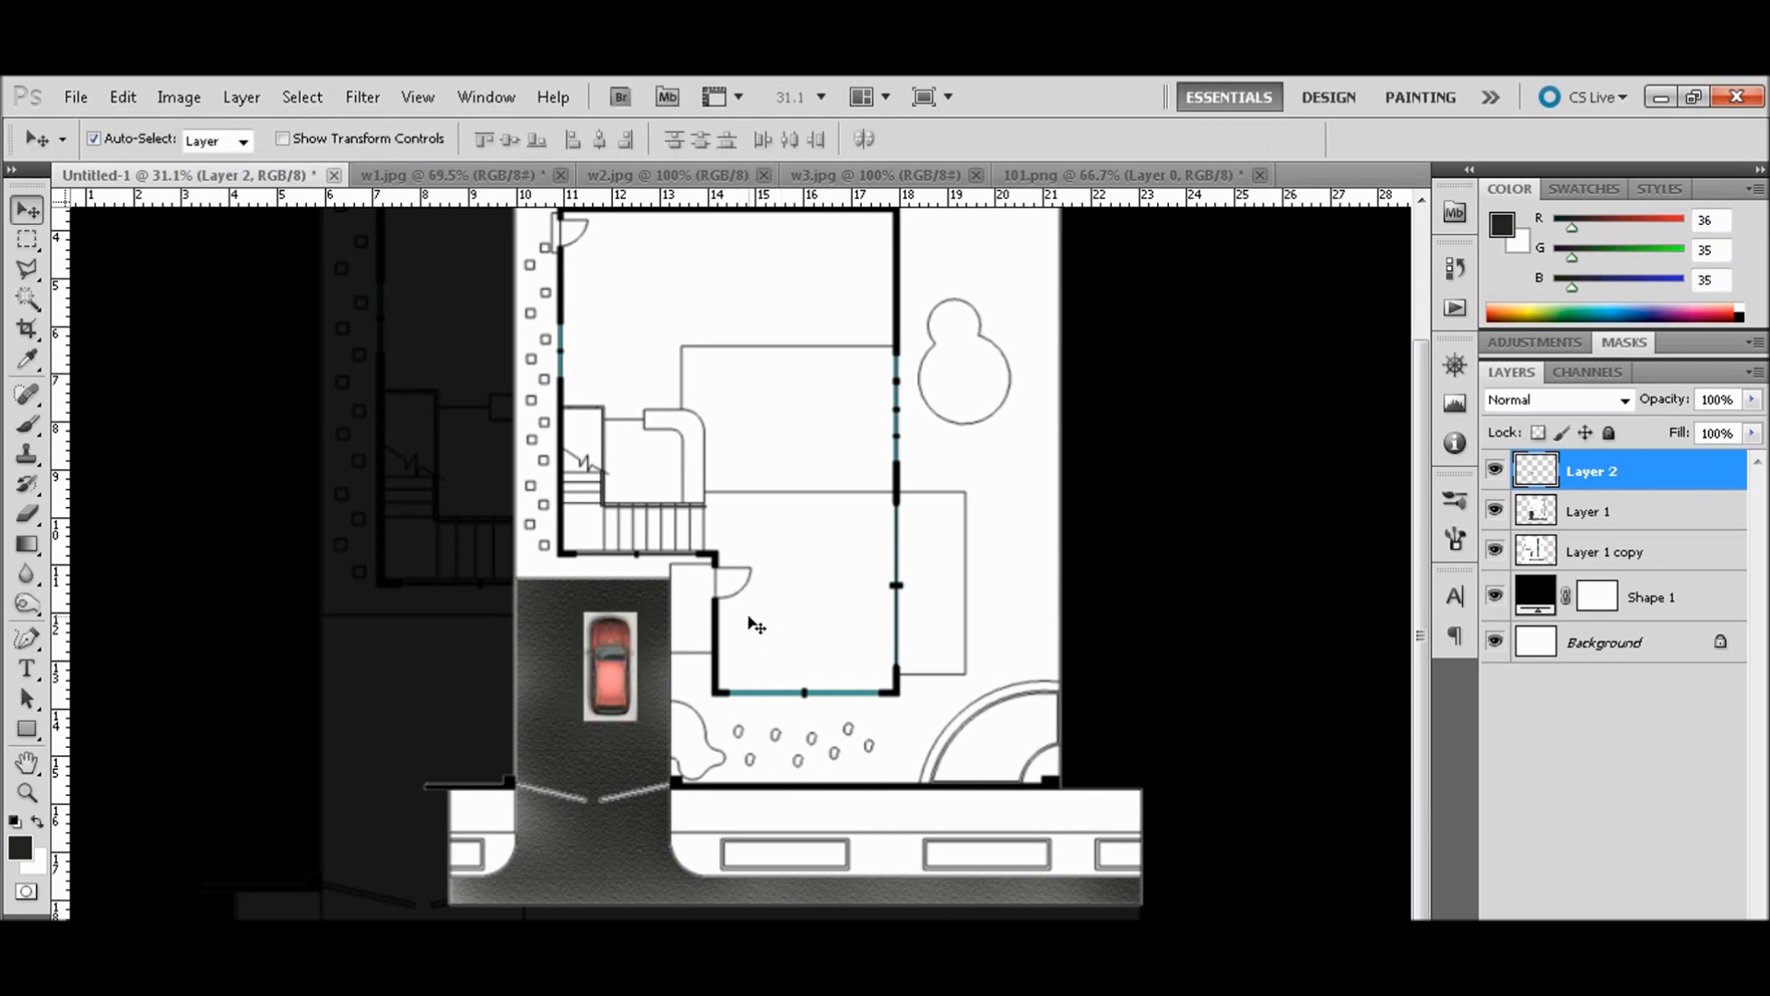
- Enlarge the car to about 170% and fit it into the driveway
{"action": "key", "text": "z"}
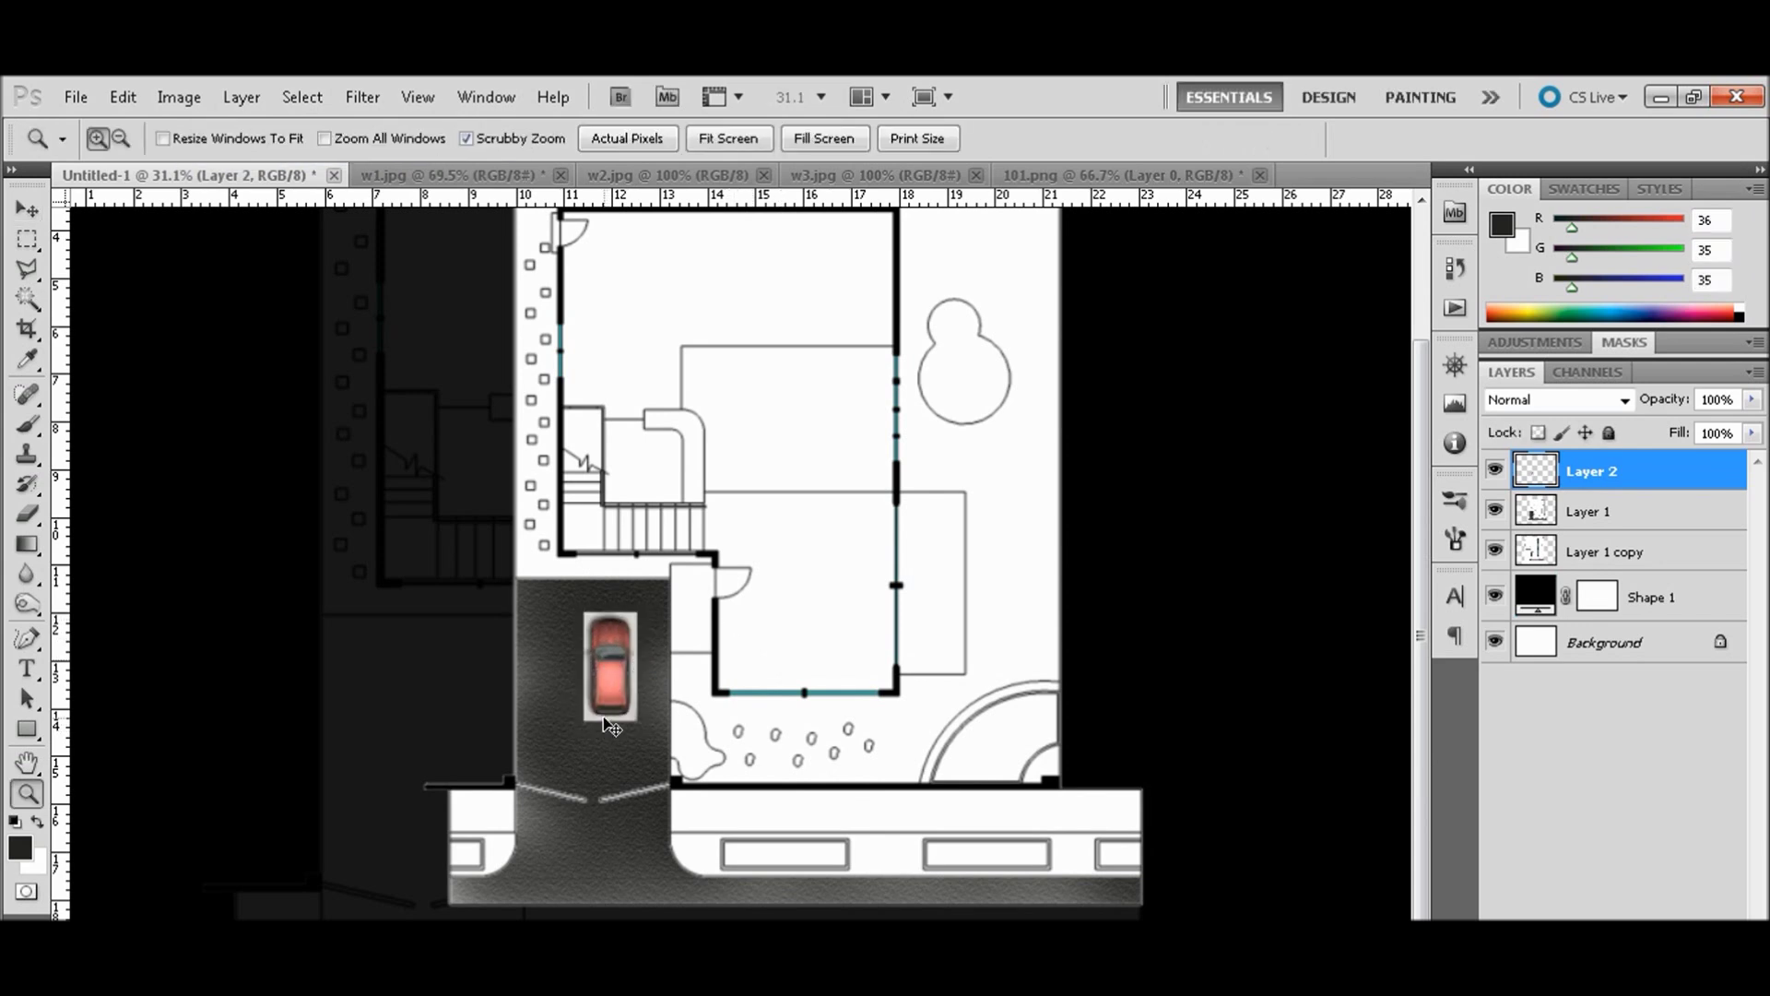
{"action": "key", "text": "ctrl+t"}
{"action": "left_click_drag", "start_coordinate": [640, 725], "coordinate": [671, 791]}
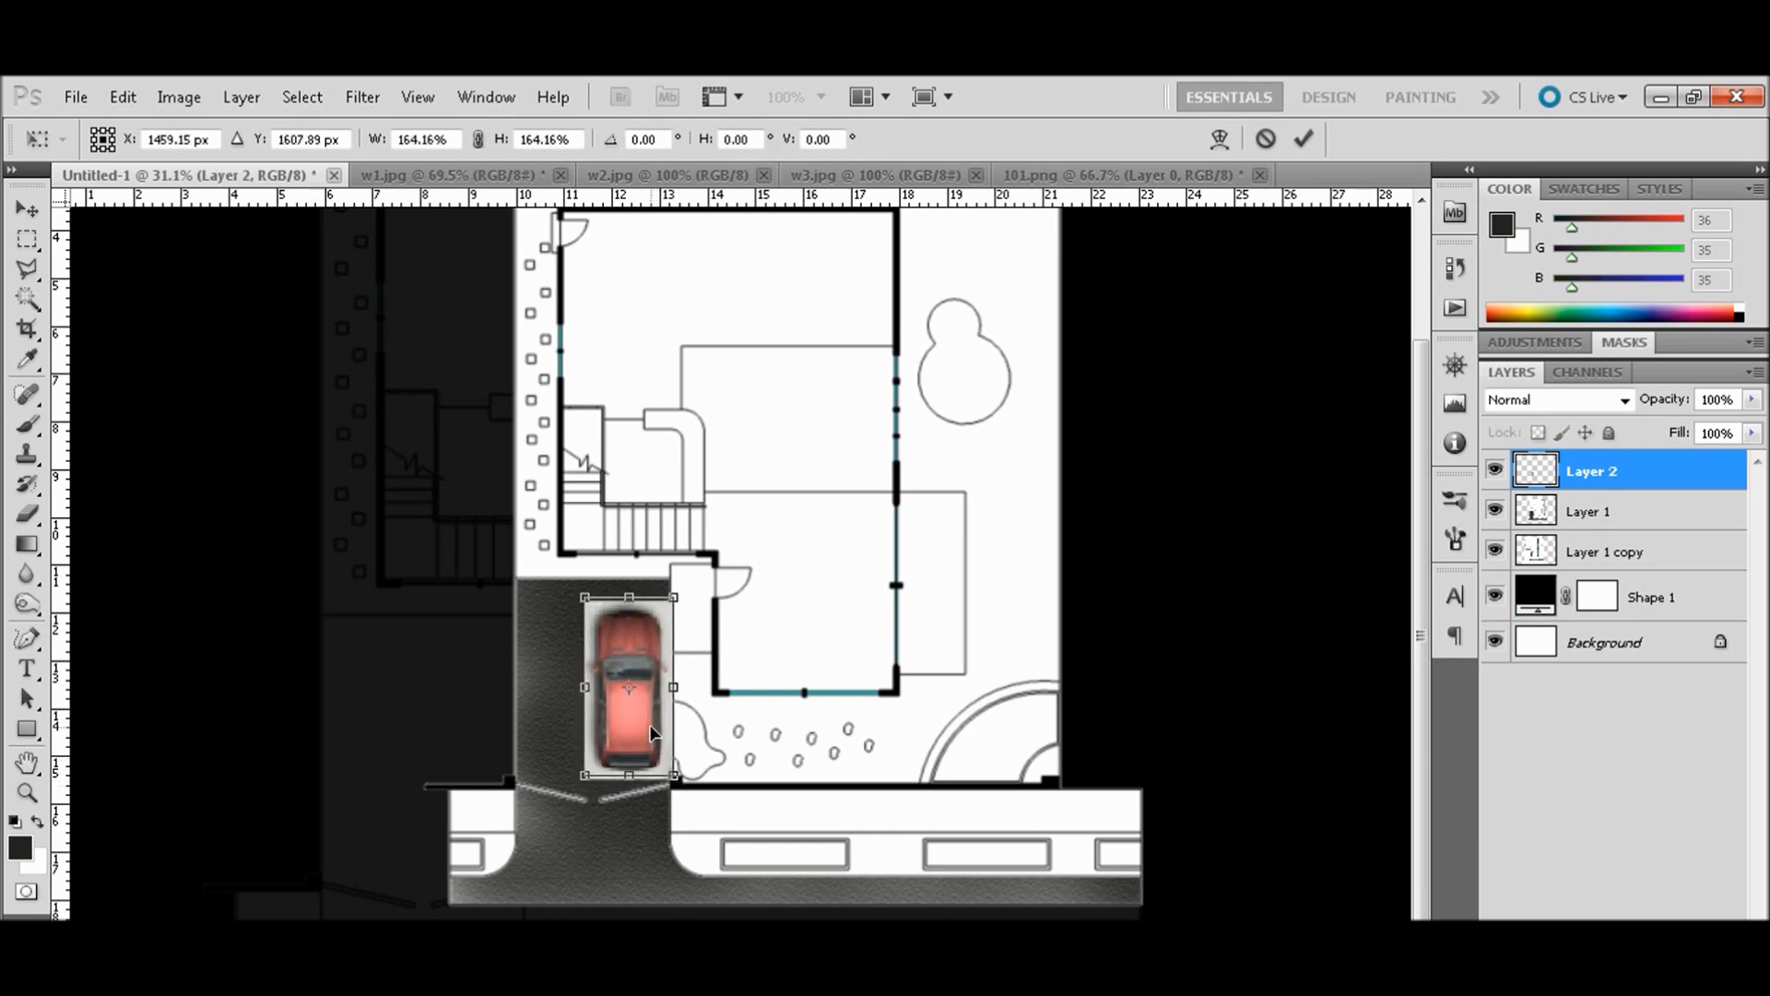
{"action": "mouse_move", "coordinate": [658, 751]}
{"action": "left_mouse_down"}
{"action": "mouse_move", "coordinate": [646, 725]}
{"action": "mouse_move", "coordinate": [670, 769]}
{"action": "mouse_move", "coordinate": [631, 748]}
{"action": "left_mouse_up"}
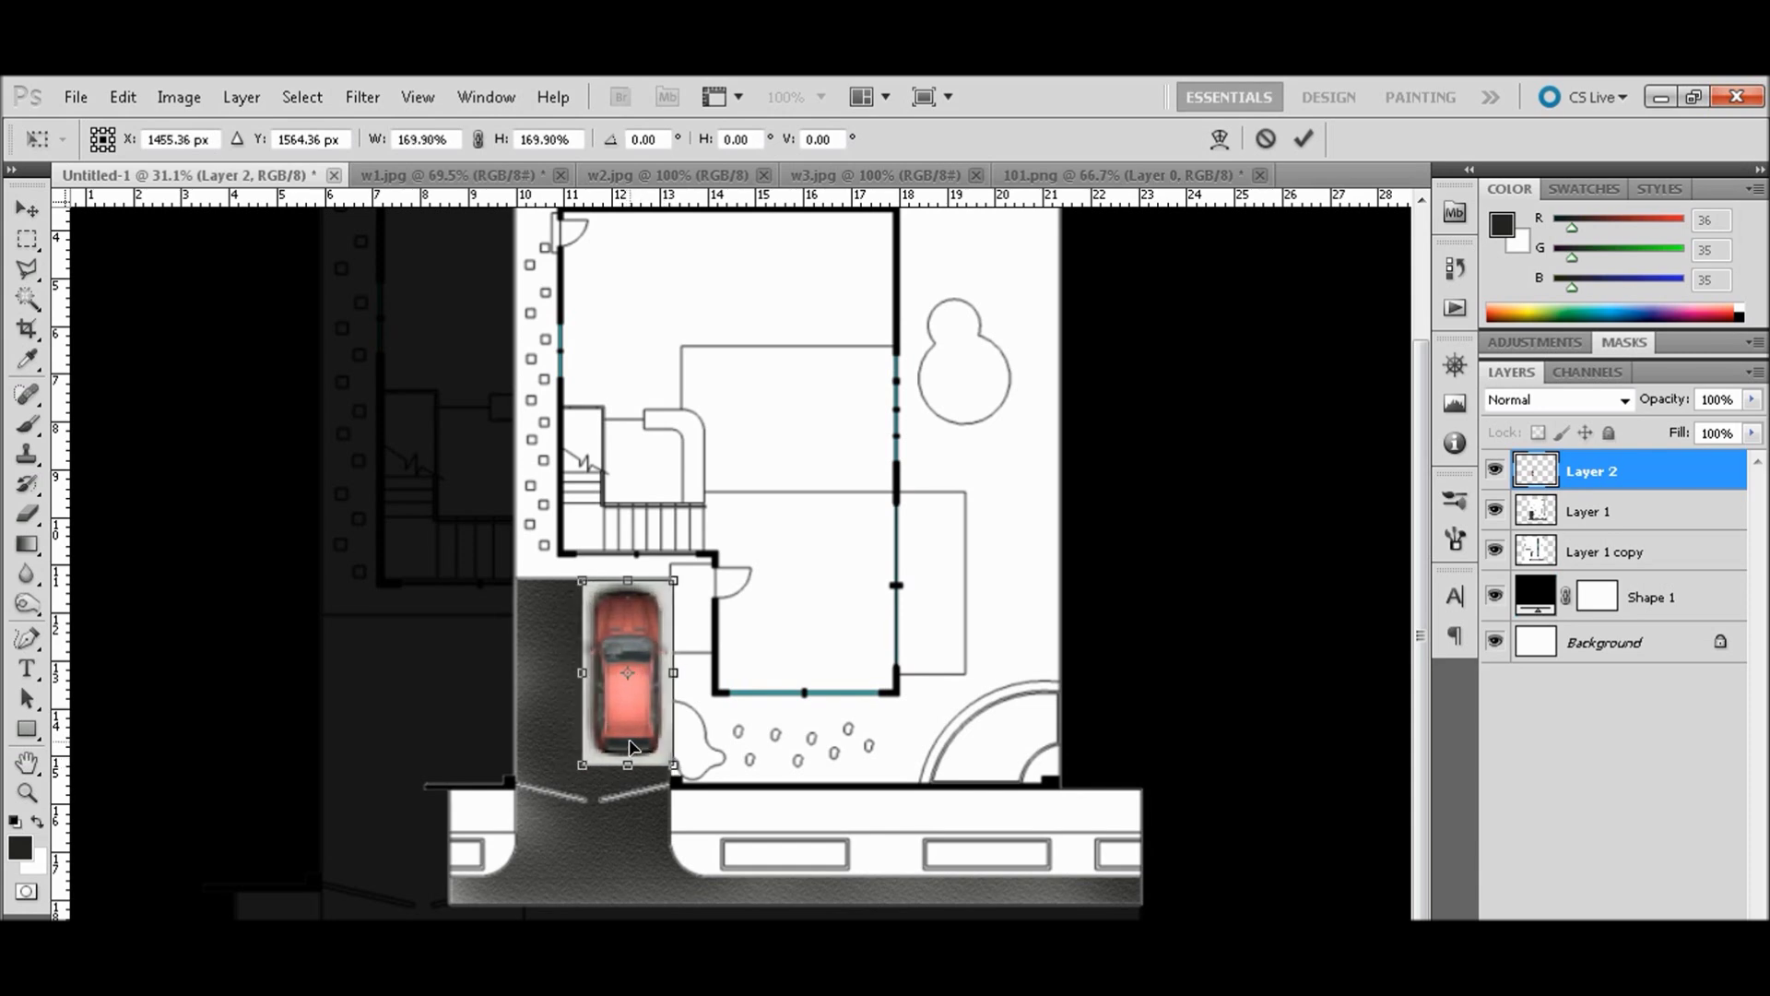
{"action": "key", "text": "Return"}
{"action": "key", "text": "z"}
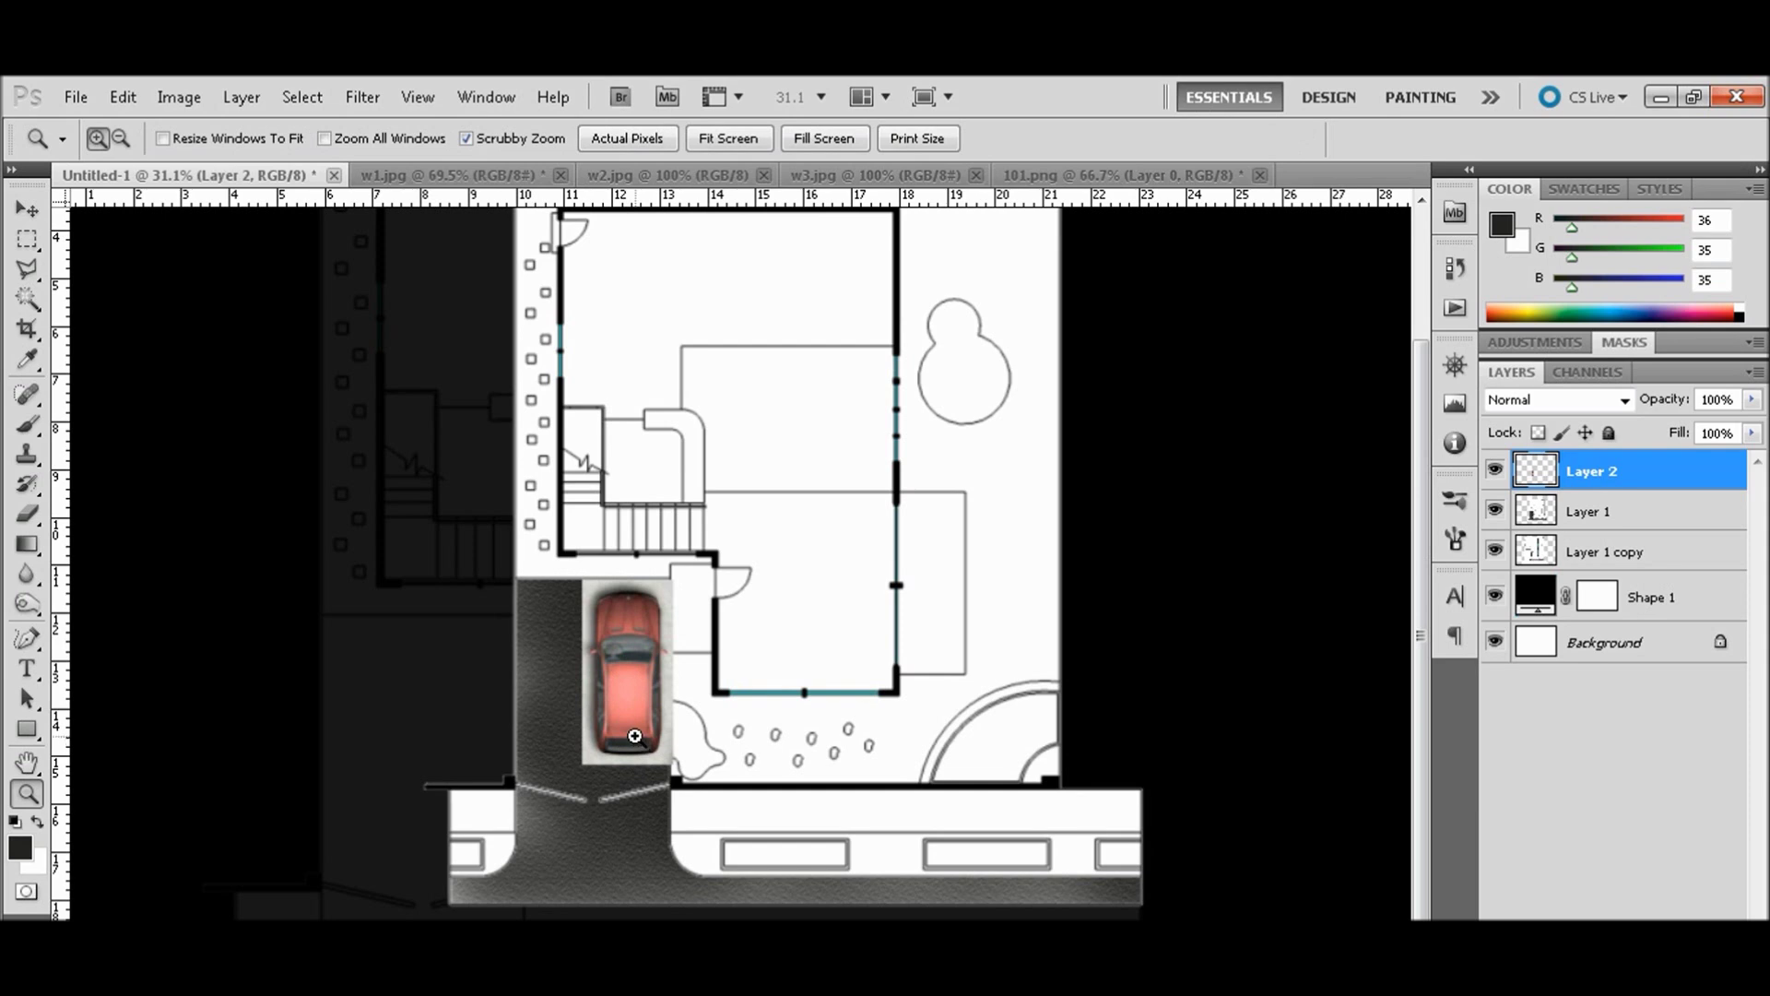
{"action": "key", "text": "v"}
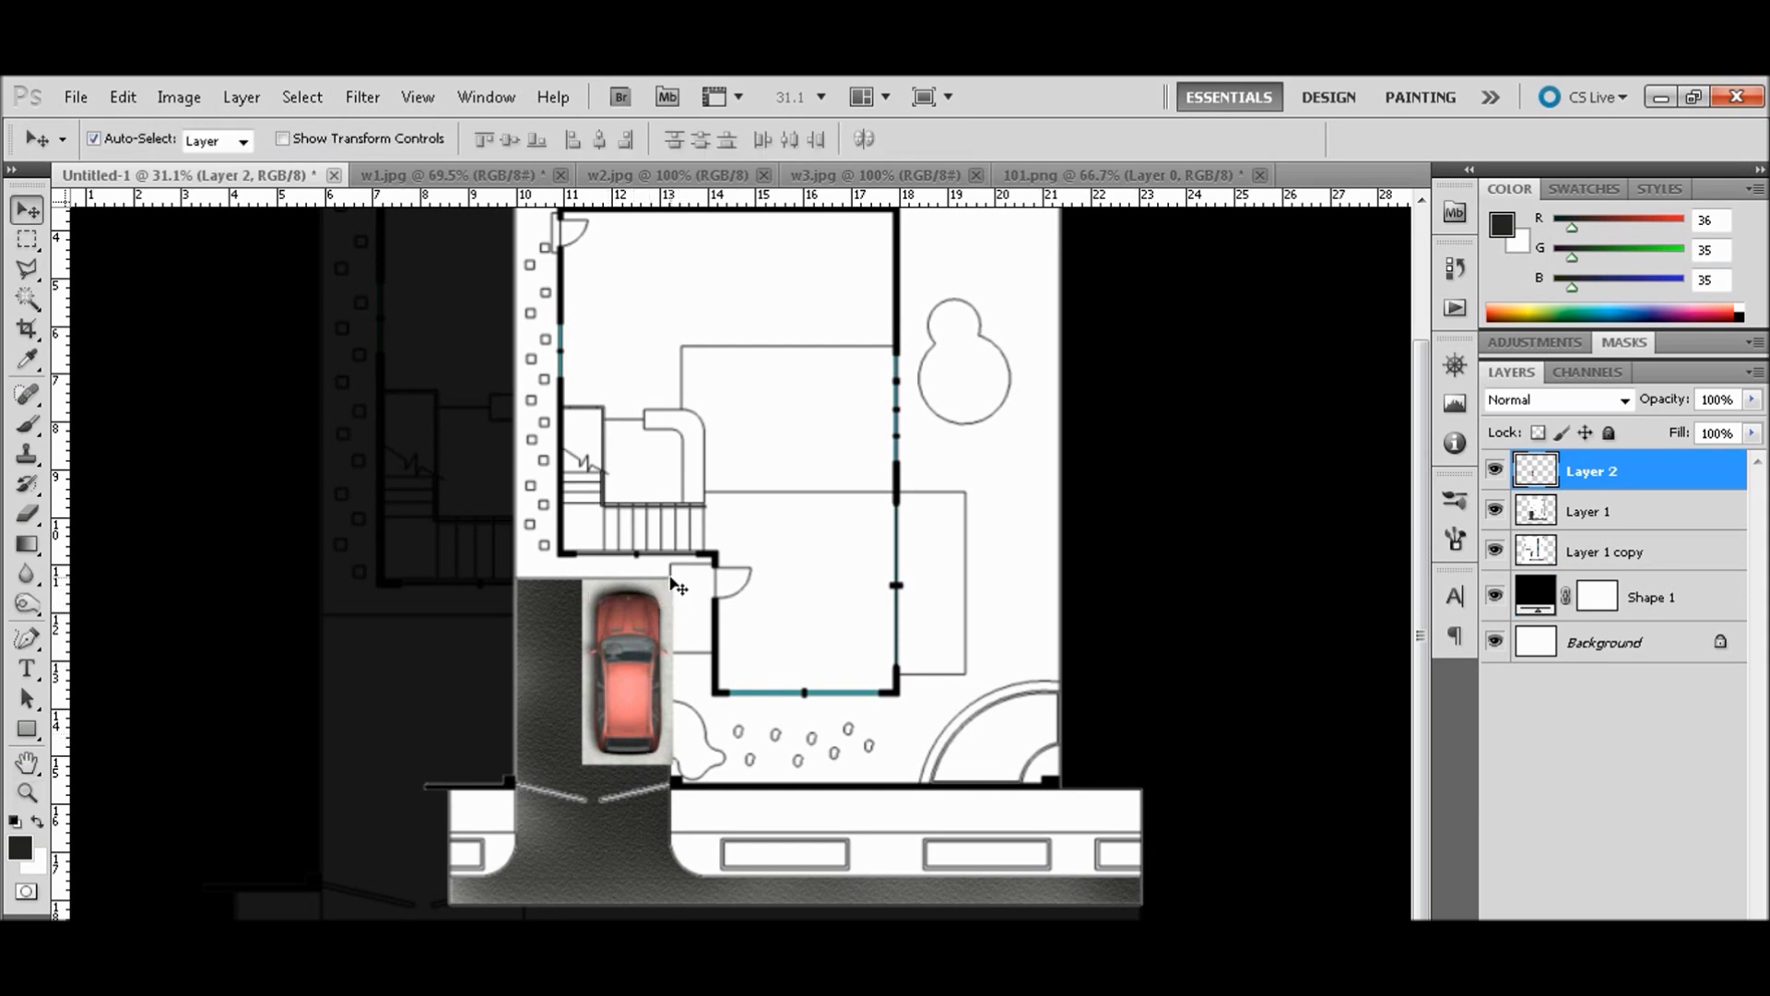
{"action": "left_click", "coordinate": [30, 295]}
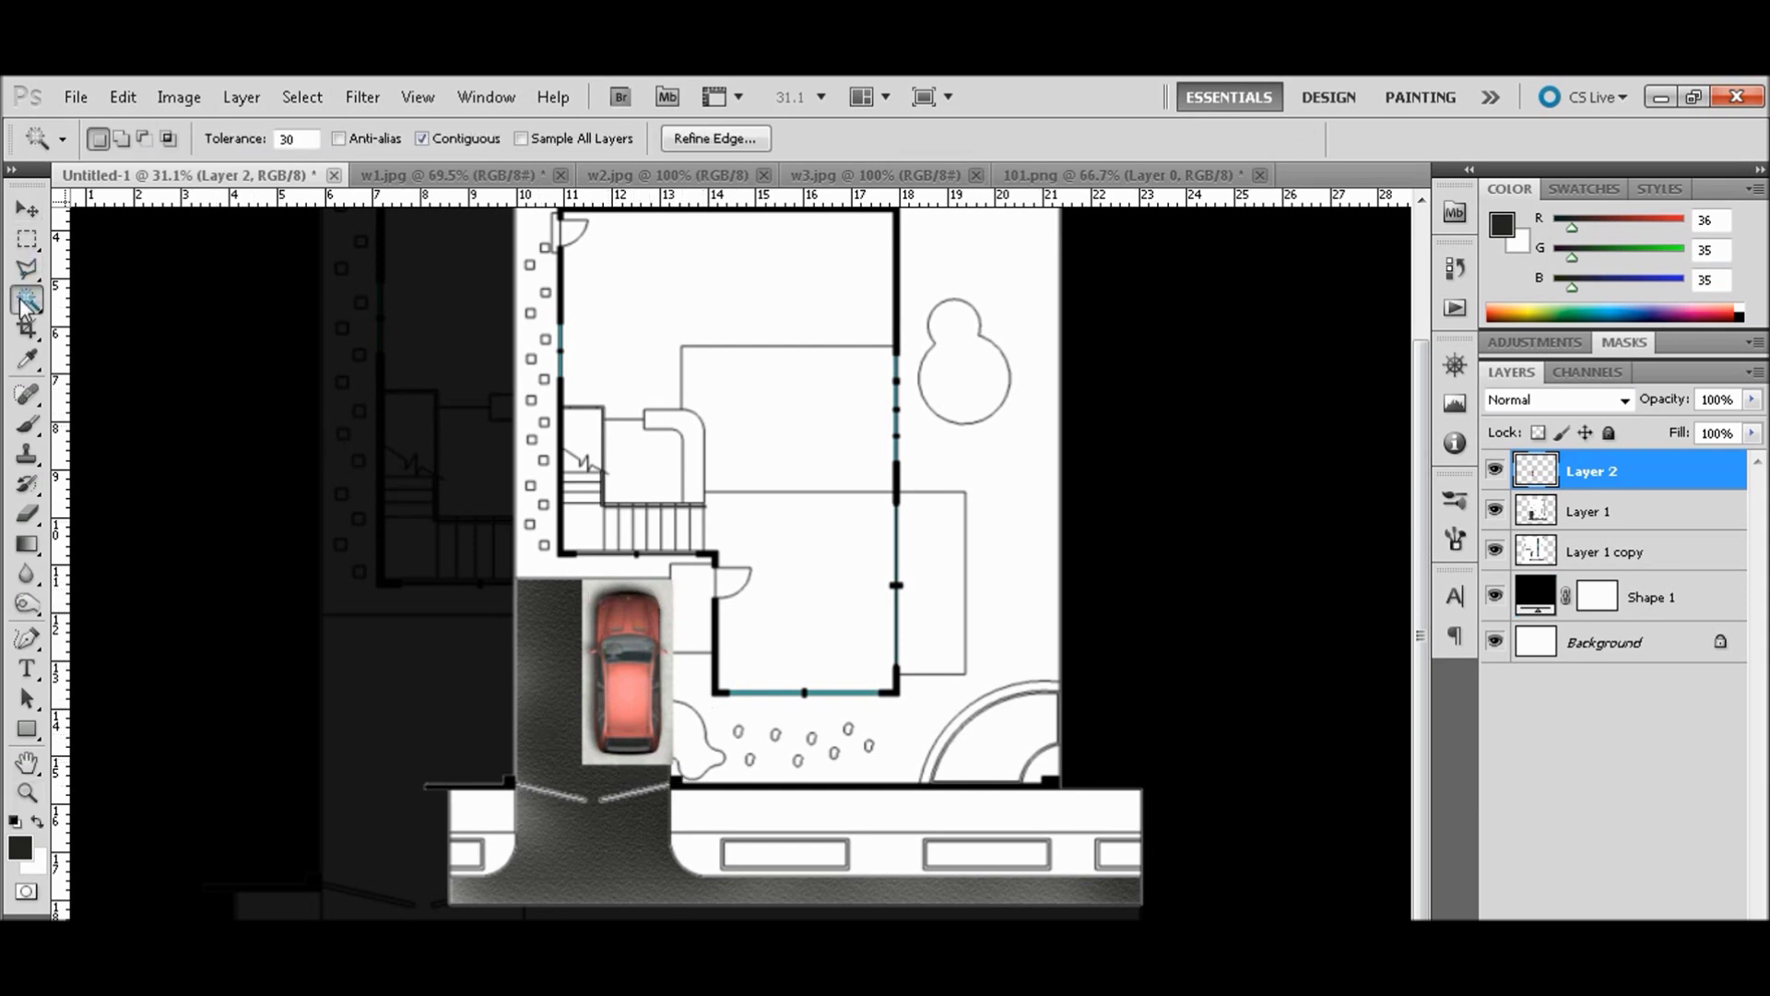
- Magic Wand-select the light background around the car and delete it
{"action": "left_click", "coordinate": [153, 329]}
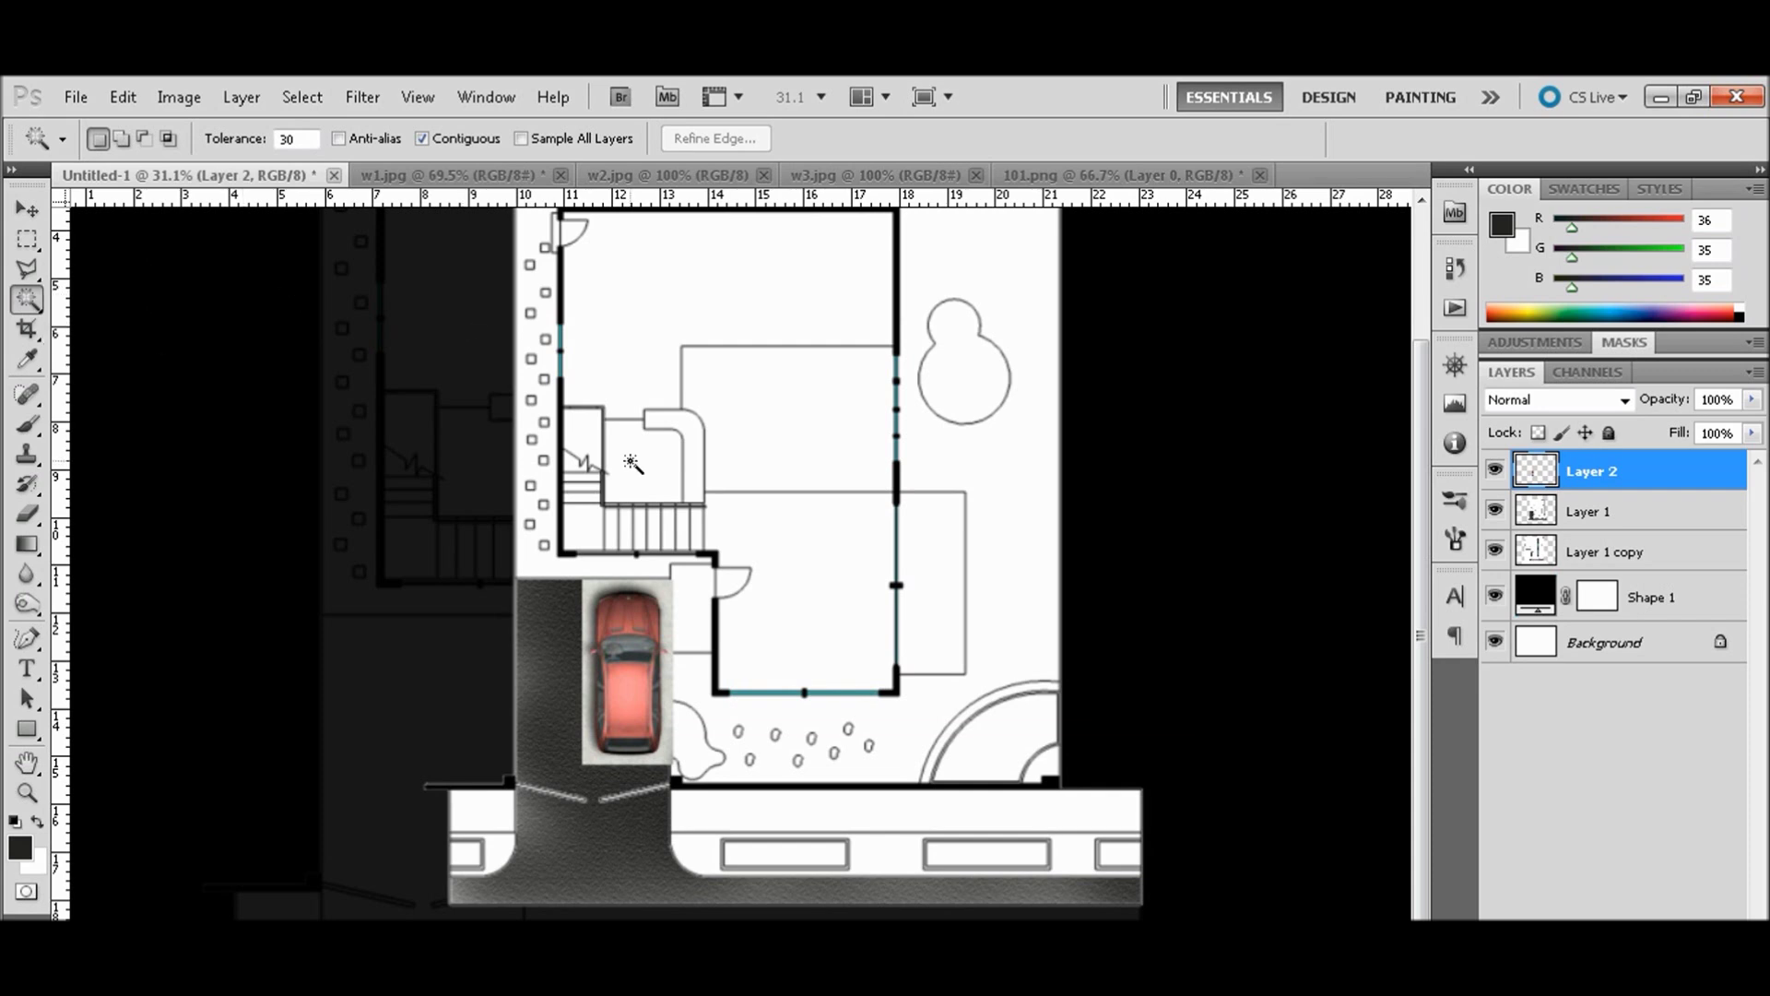
{"action": "left_click", "coordinate": [651, 573]}
{"action": "left_click", "coordinate": [630, 595], "text": "shift"}
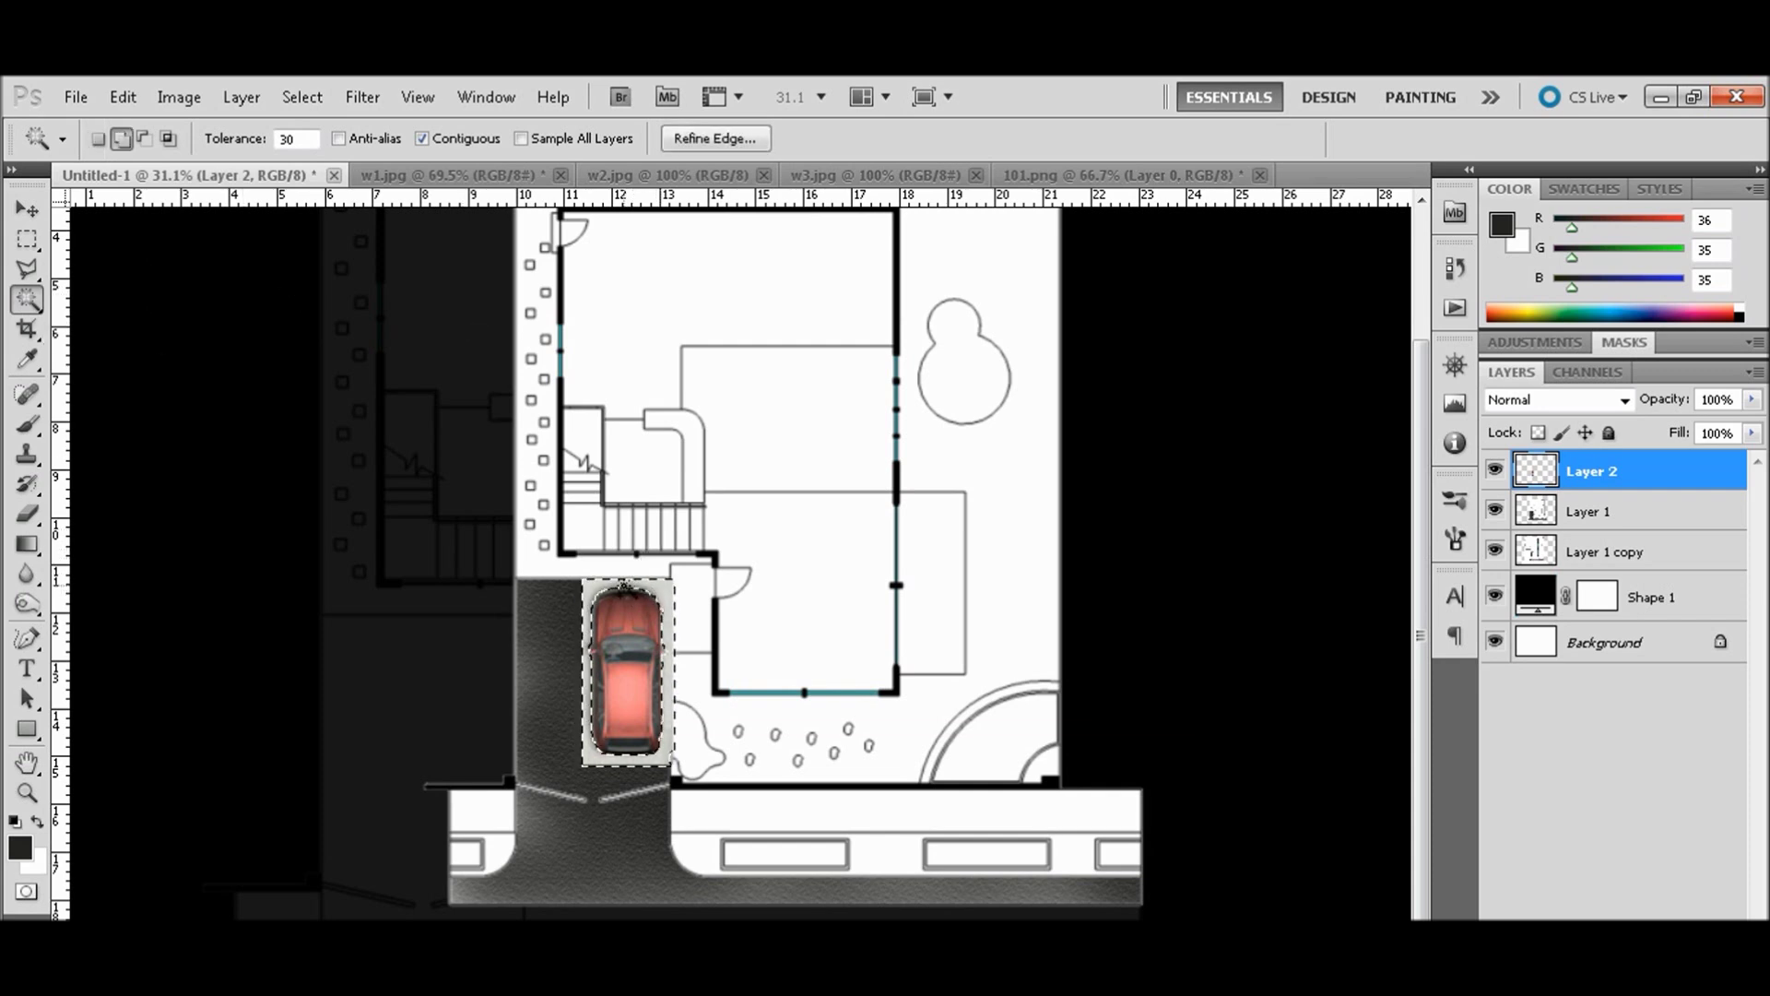
{"action": "left_click", "coordinate": [627, 590], "text": "shift"}
{"action": "left_click", "coordinate": [621, 602], "text": "shift"}
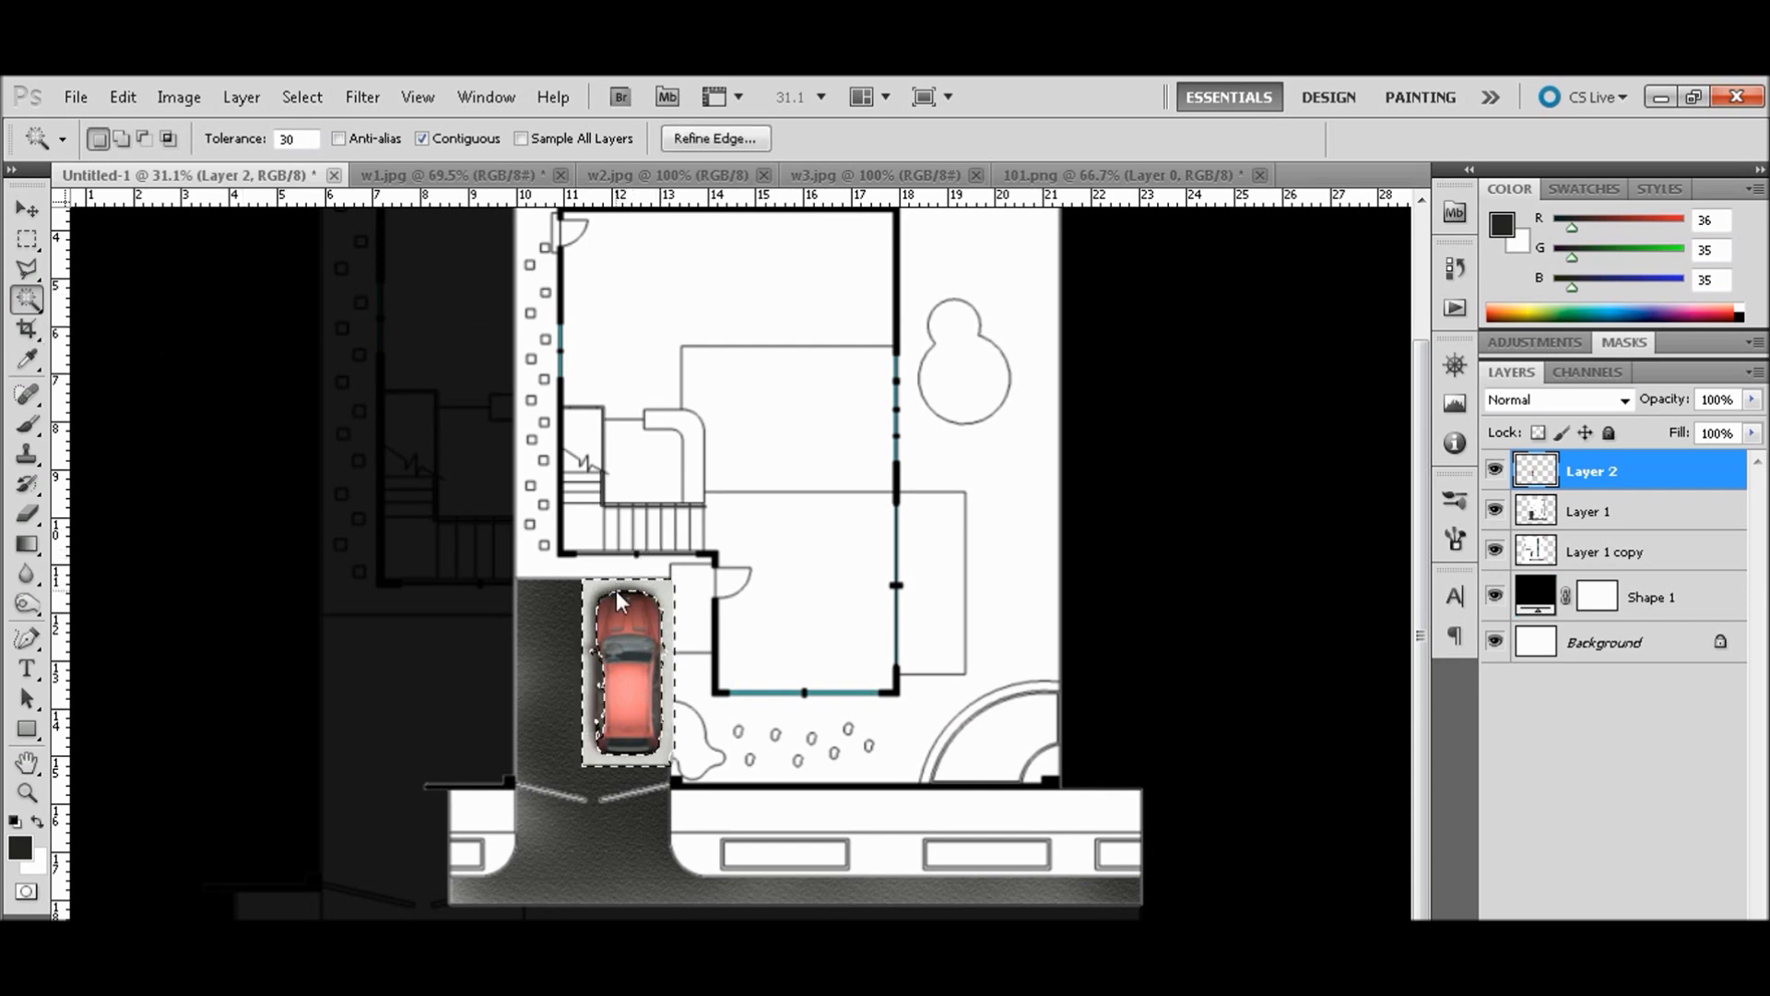
{"action": "left_click", "coordinate": [626, 624], "text": "shift"}
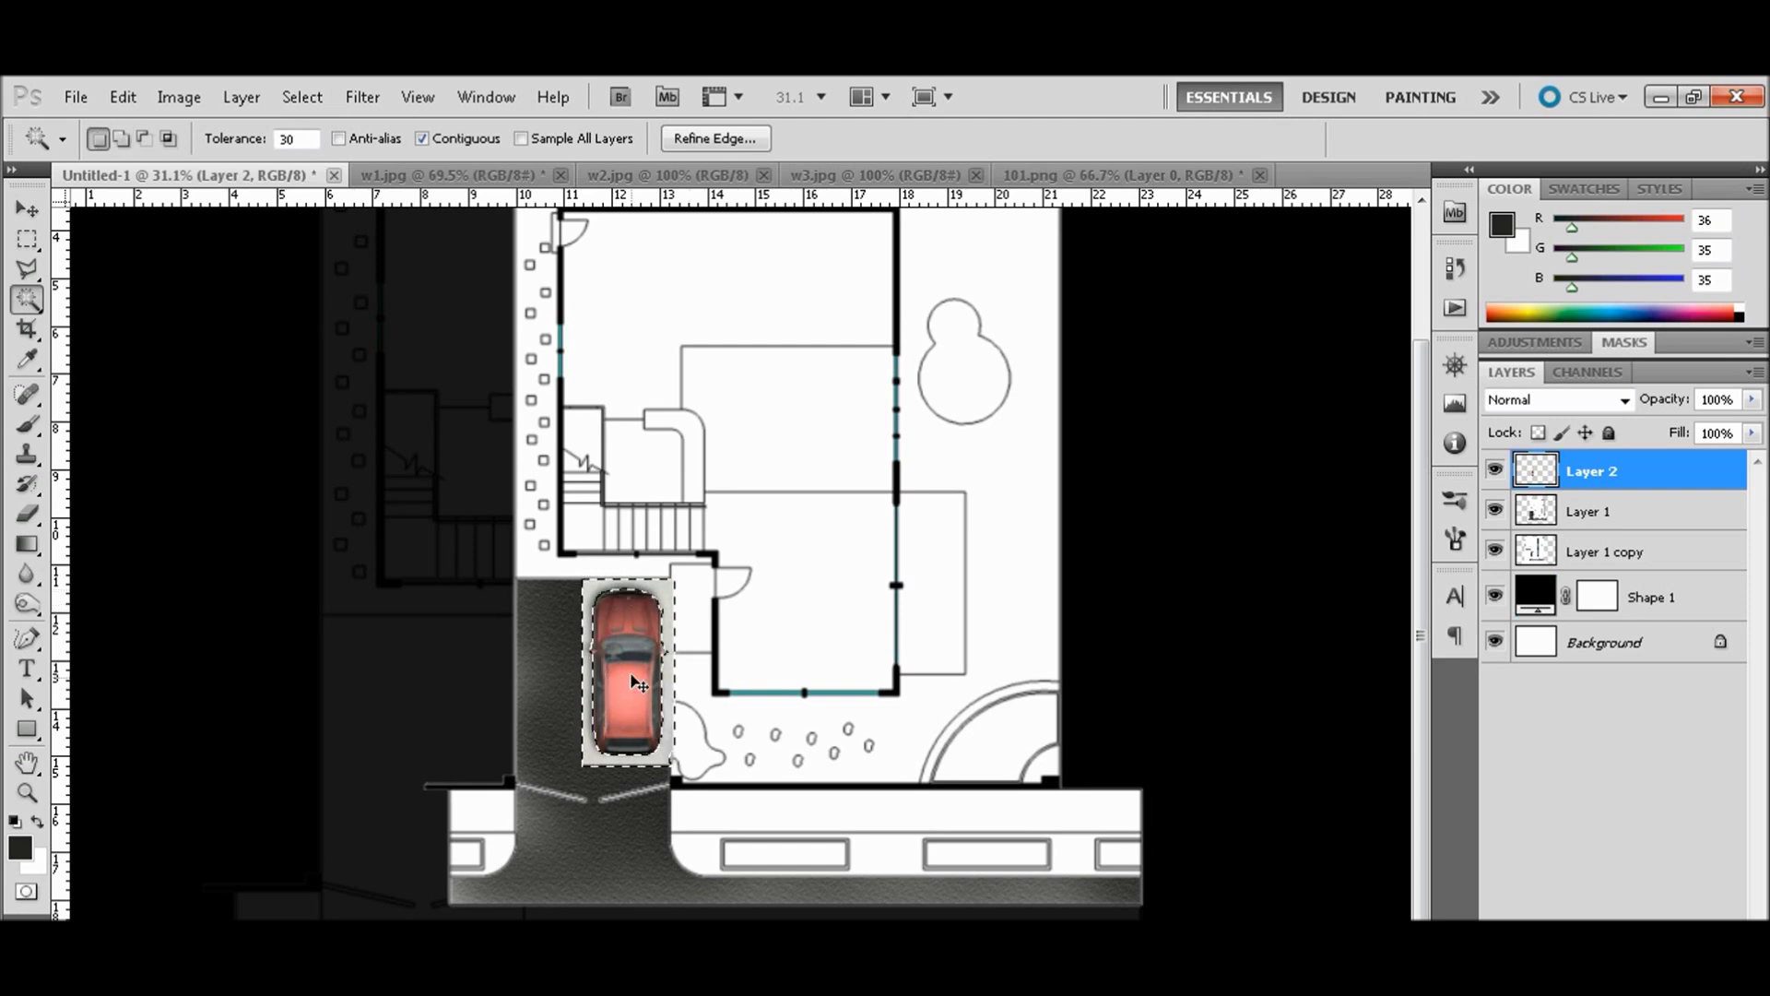
{"action": "left_click", "coordinate": [625, 624], "text": "shift"}
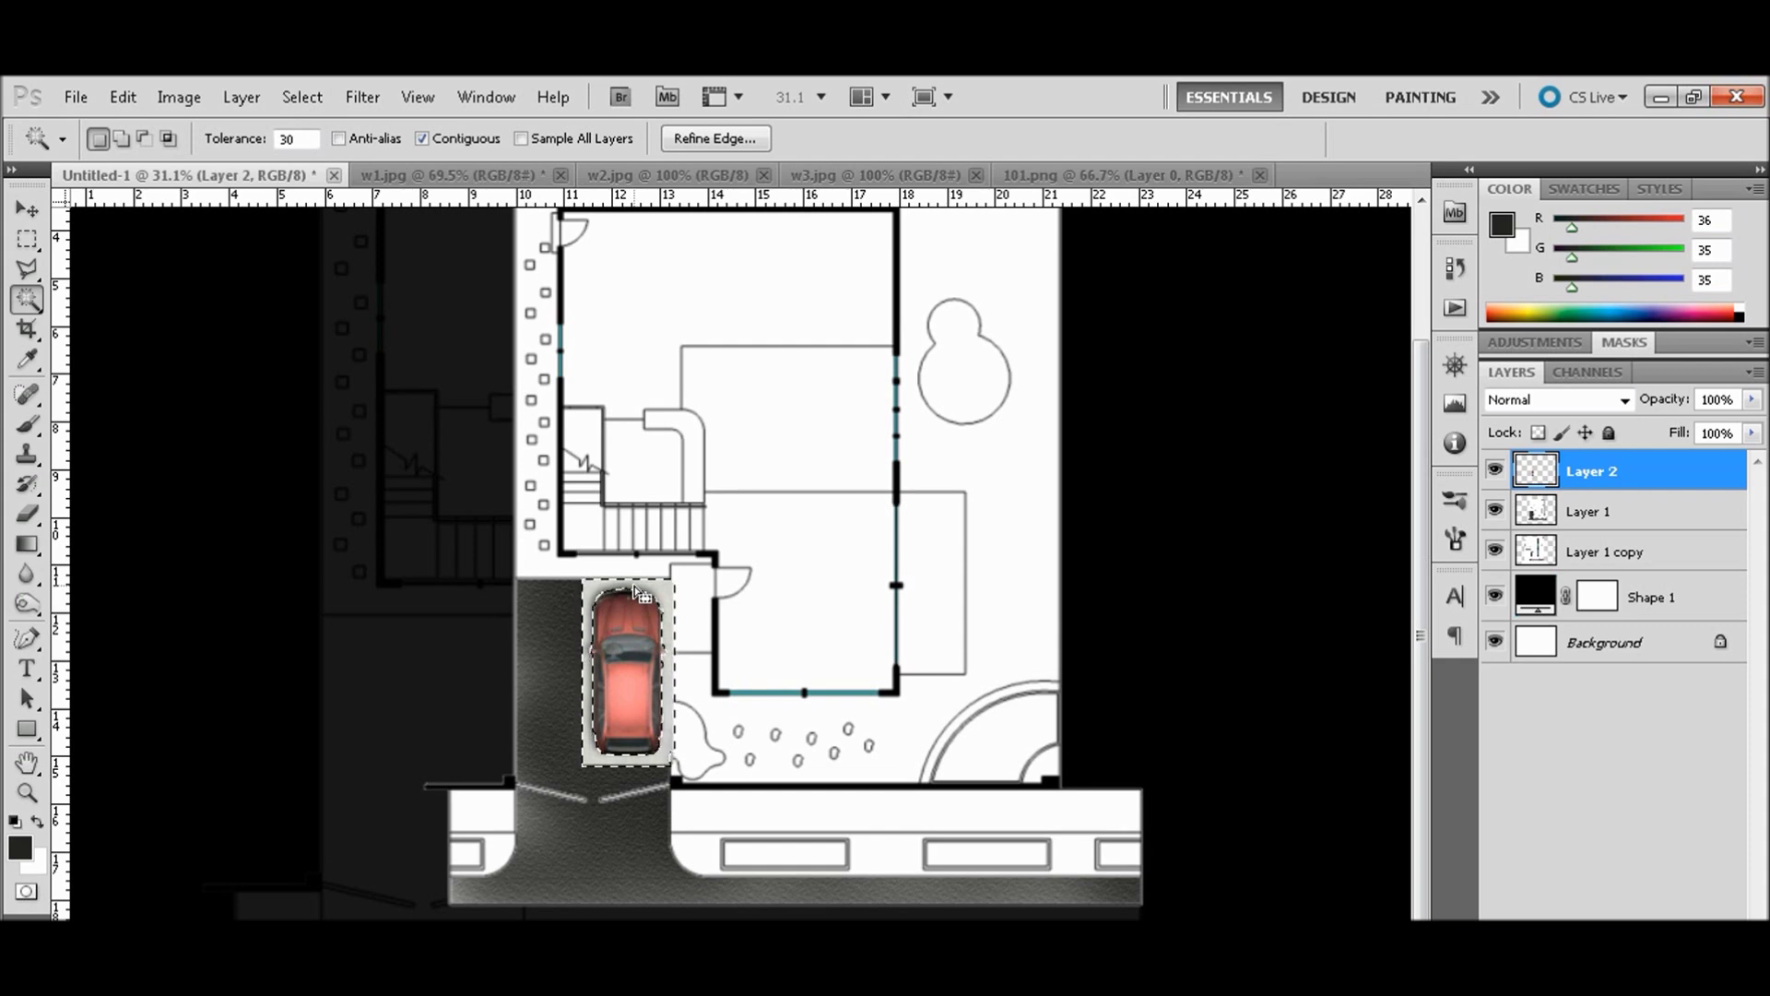
{"action": "key", "text": "Delete"}
{"action": "key", "text": "ctrl+d"}
- Reposition the car within the driveway, clearing two small marquee selections along the way
{"action": "key", "text": "v"}
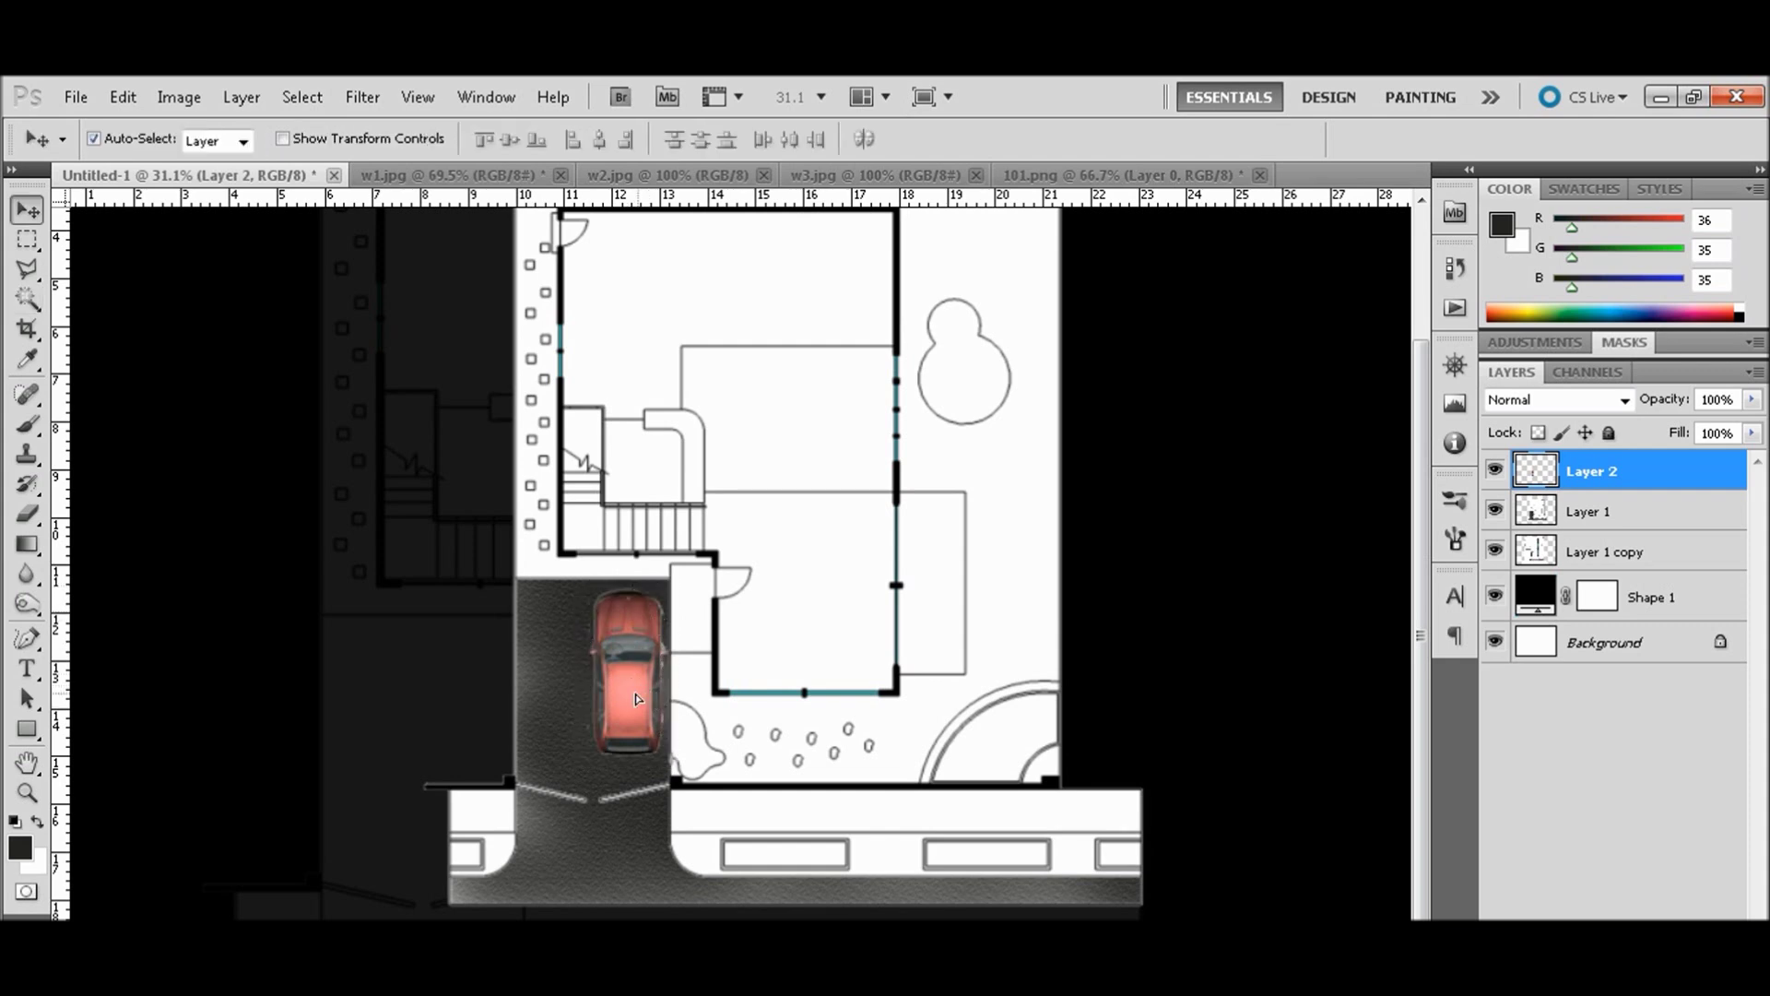
{"action": "left_click_drag", "start_coordinate": [637, 698], "coordinate": [613, 721]}
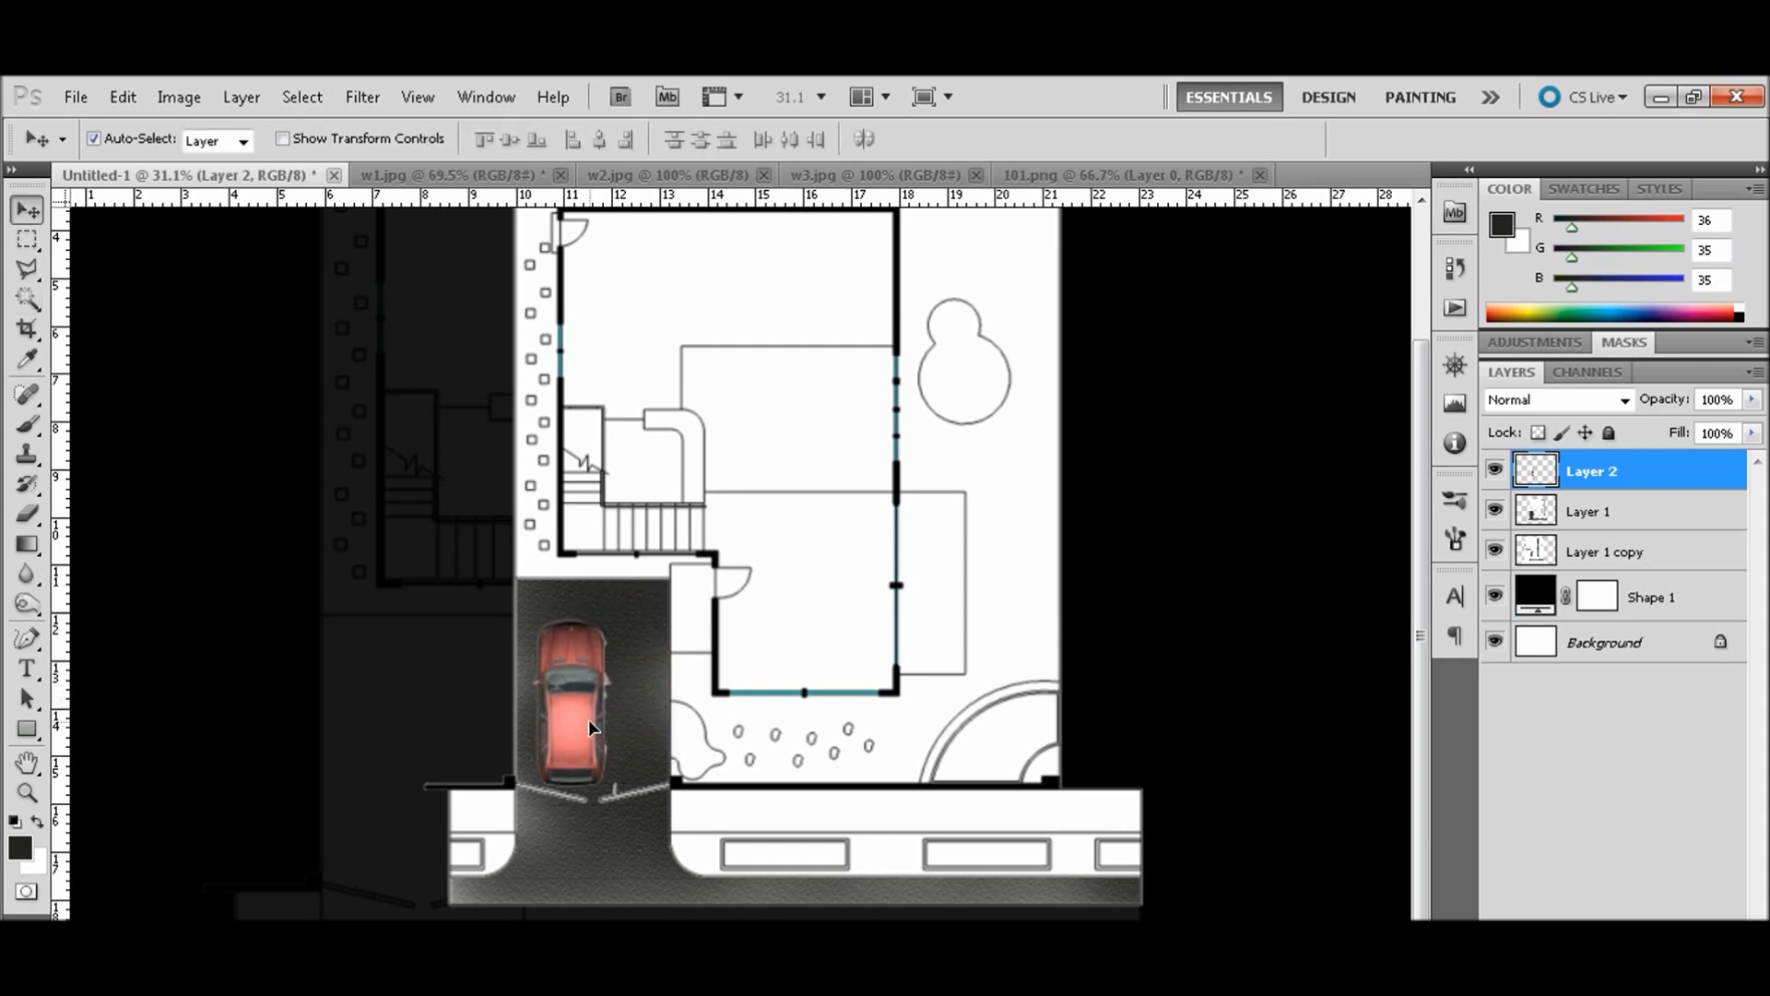
{"action": "right_click", "coordinate": [29, 239]}
{"action": "left_click_drag", "start_coordinate": [669, 770], "coordinate": [637, 827]}
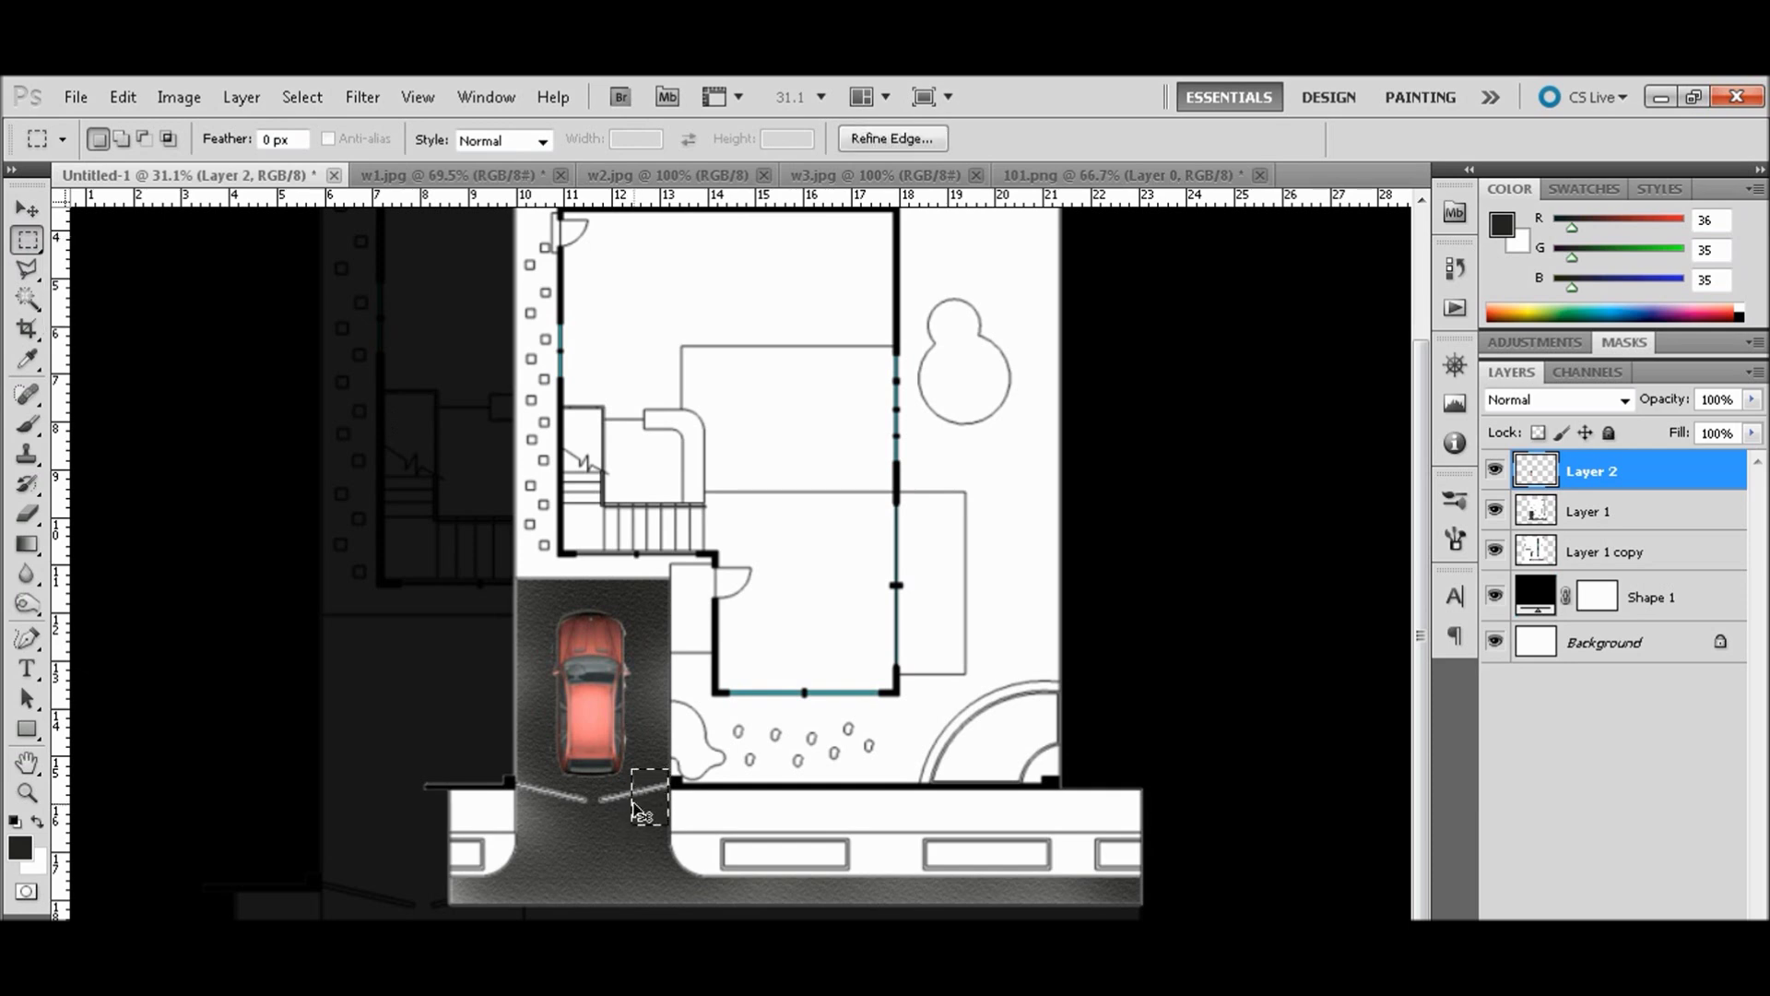
{"action": "key", "text": "ctrl+d"}
{"action": "key", "text": "v"}
{"action": "left_click_drag", "start_coordinate": [593, 725], "coordinate": [620, 708]}
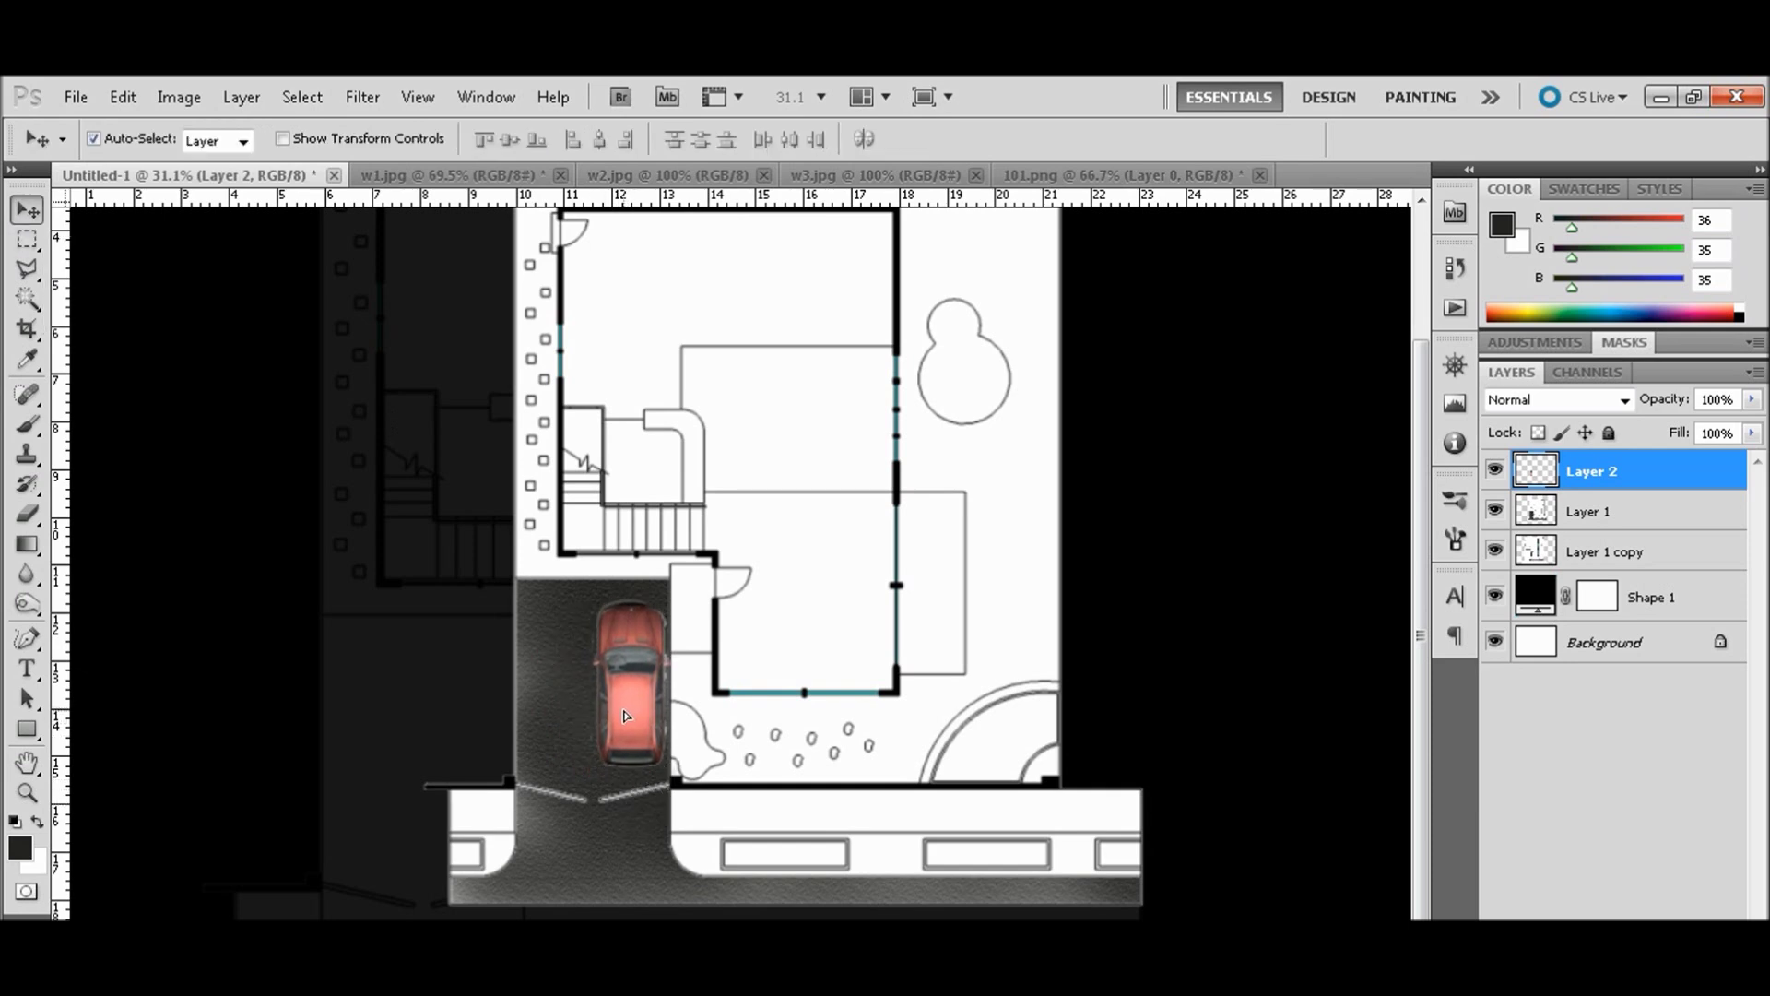
{"action": "right_click", "coordinate": [35, 244]}
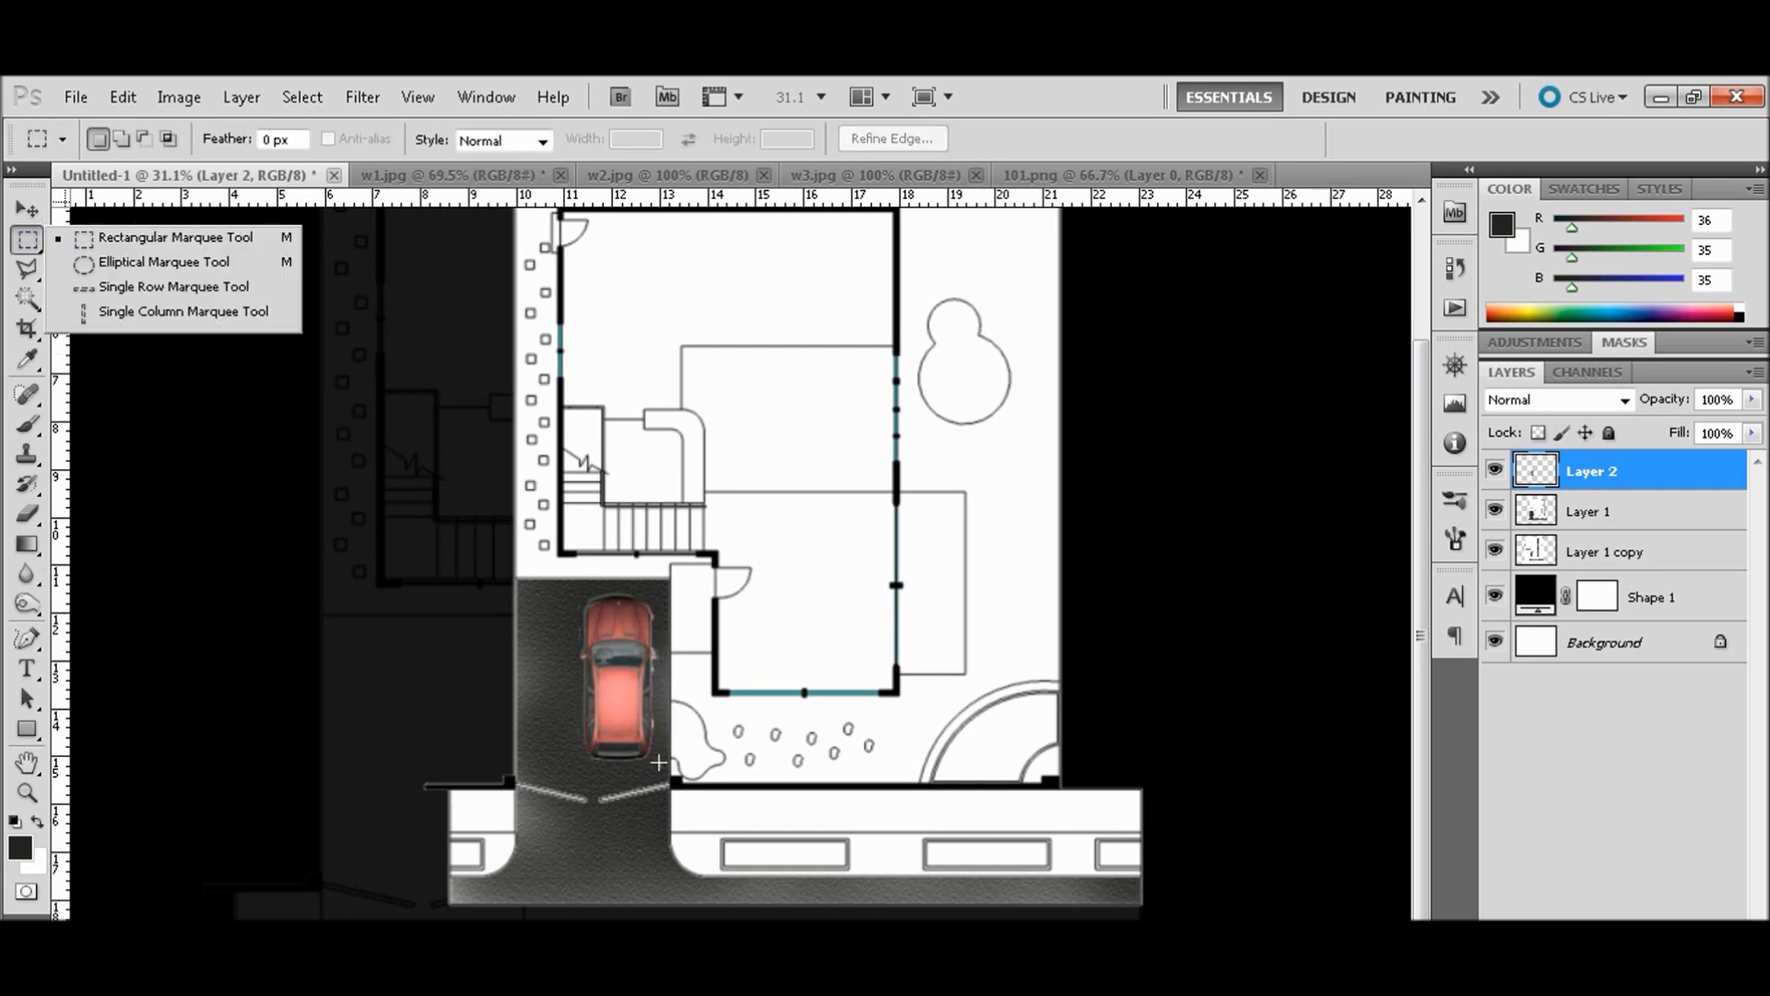
{"action": "left_click_drag", "start_coordinate": [650, 754], "coordinate": [679, 782]}
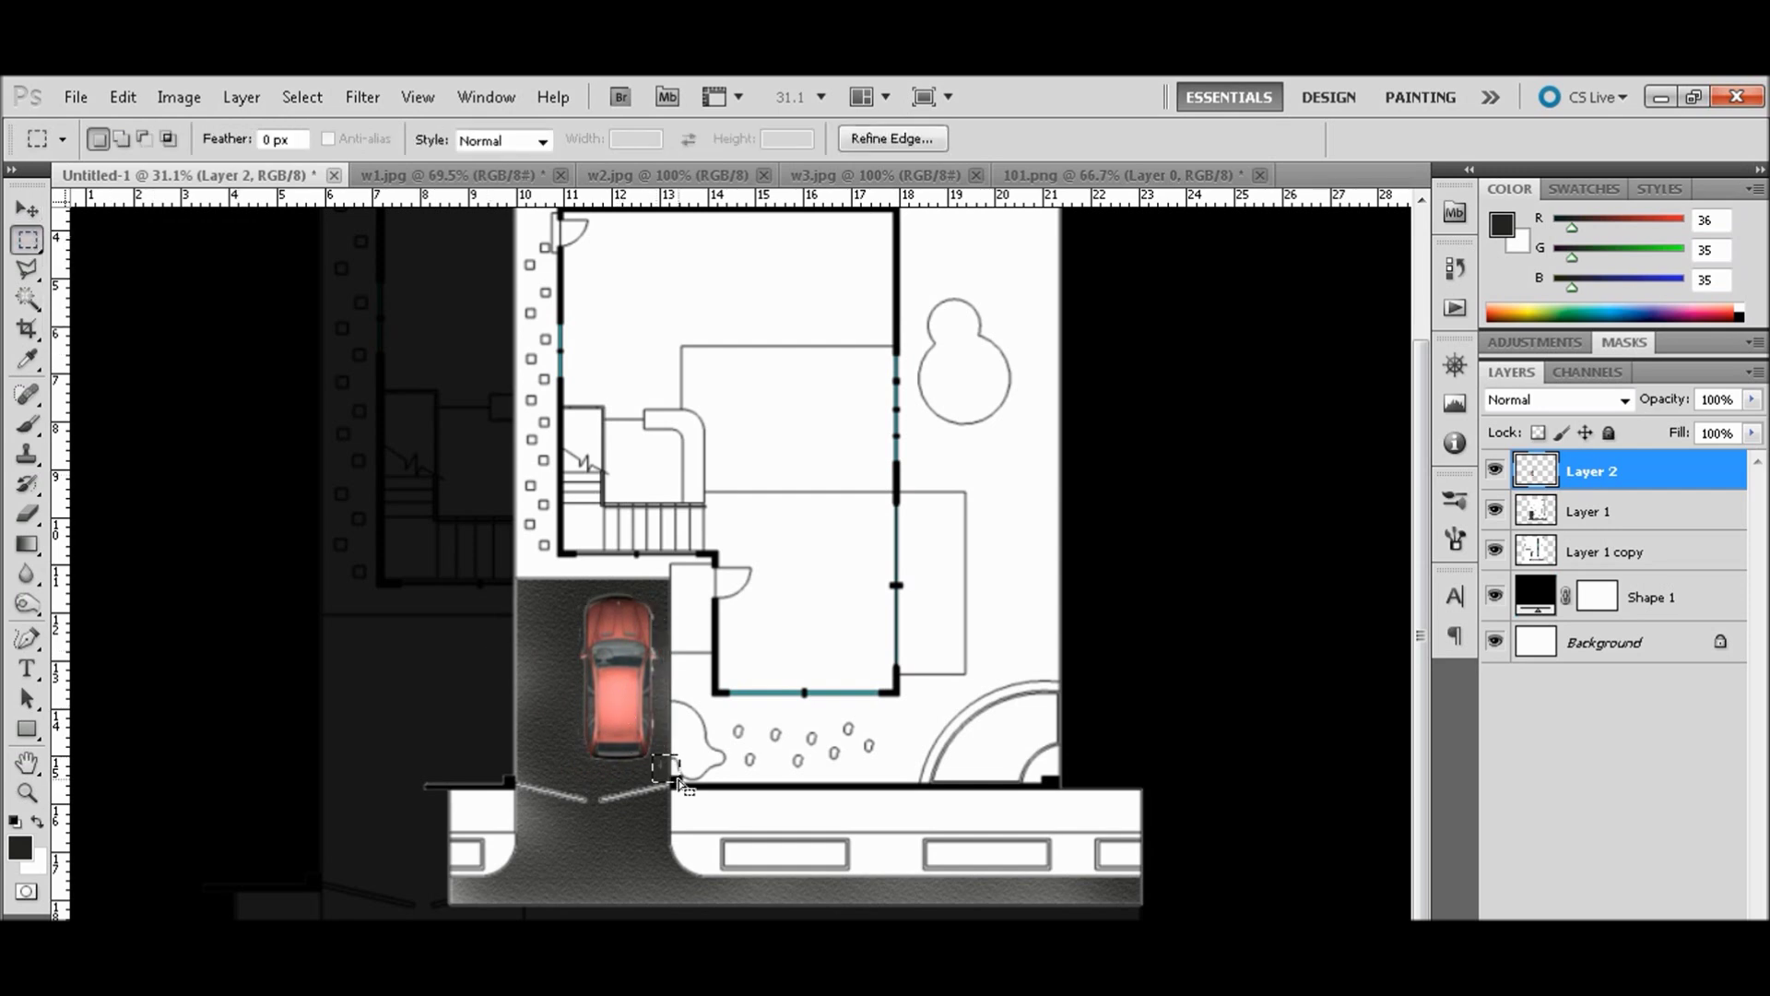
{"action": "key", "text": "ctrl+d"}
{"action": "key", "text": "v"}
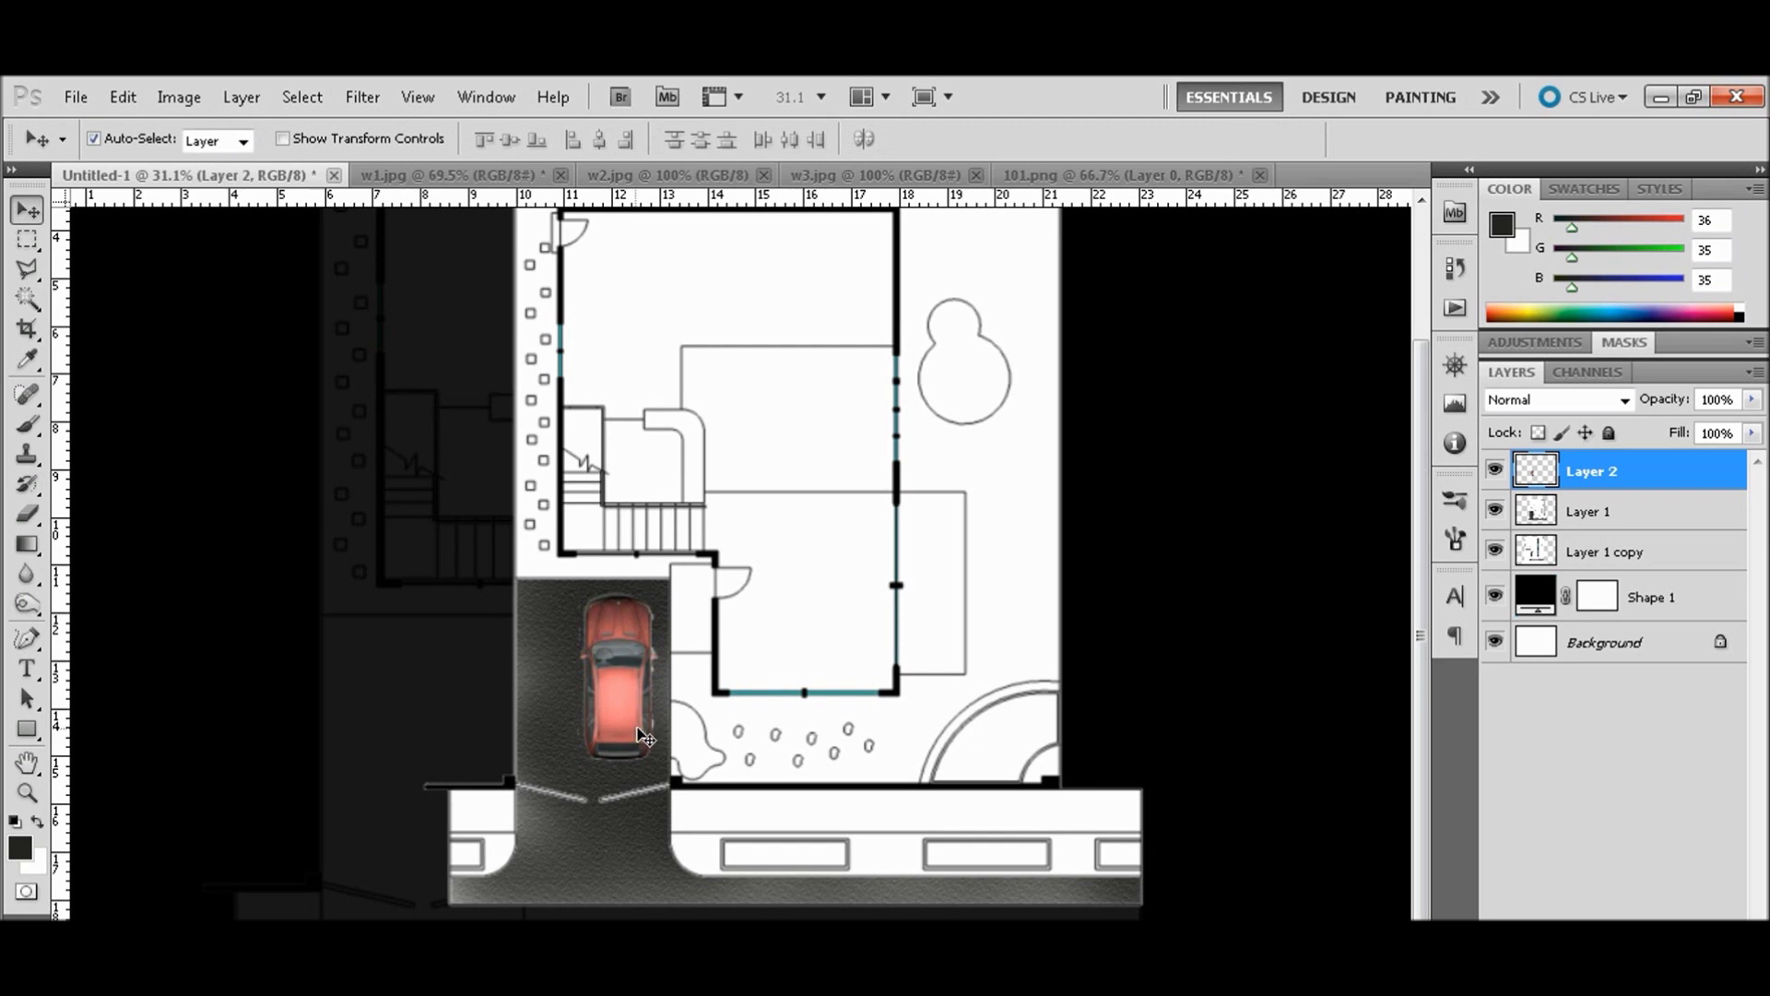
- Nudge the car right and up, and shrink it slightly
{"action": "key", "text": "Right"}
{"action": "key", "text": "Right"}
{"action": "key", "text": "Right"}
{"action": "key", "text": "Right"}
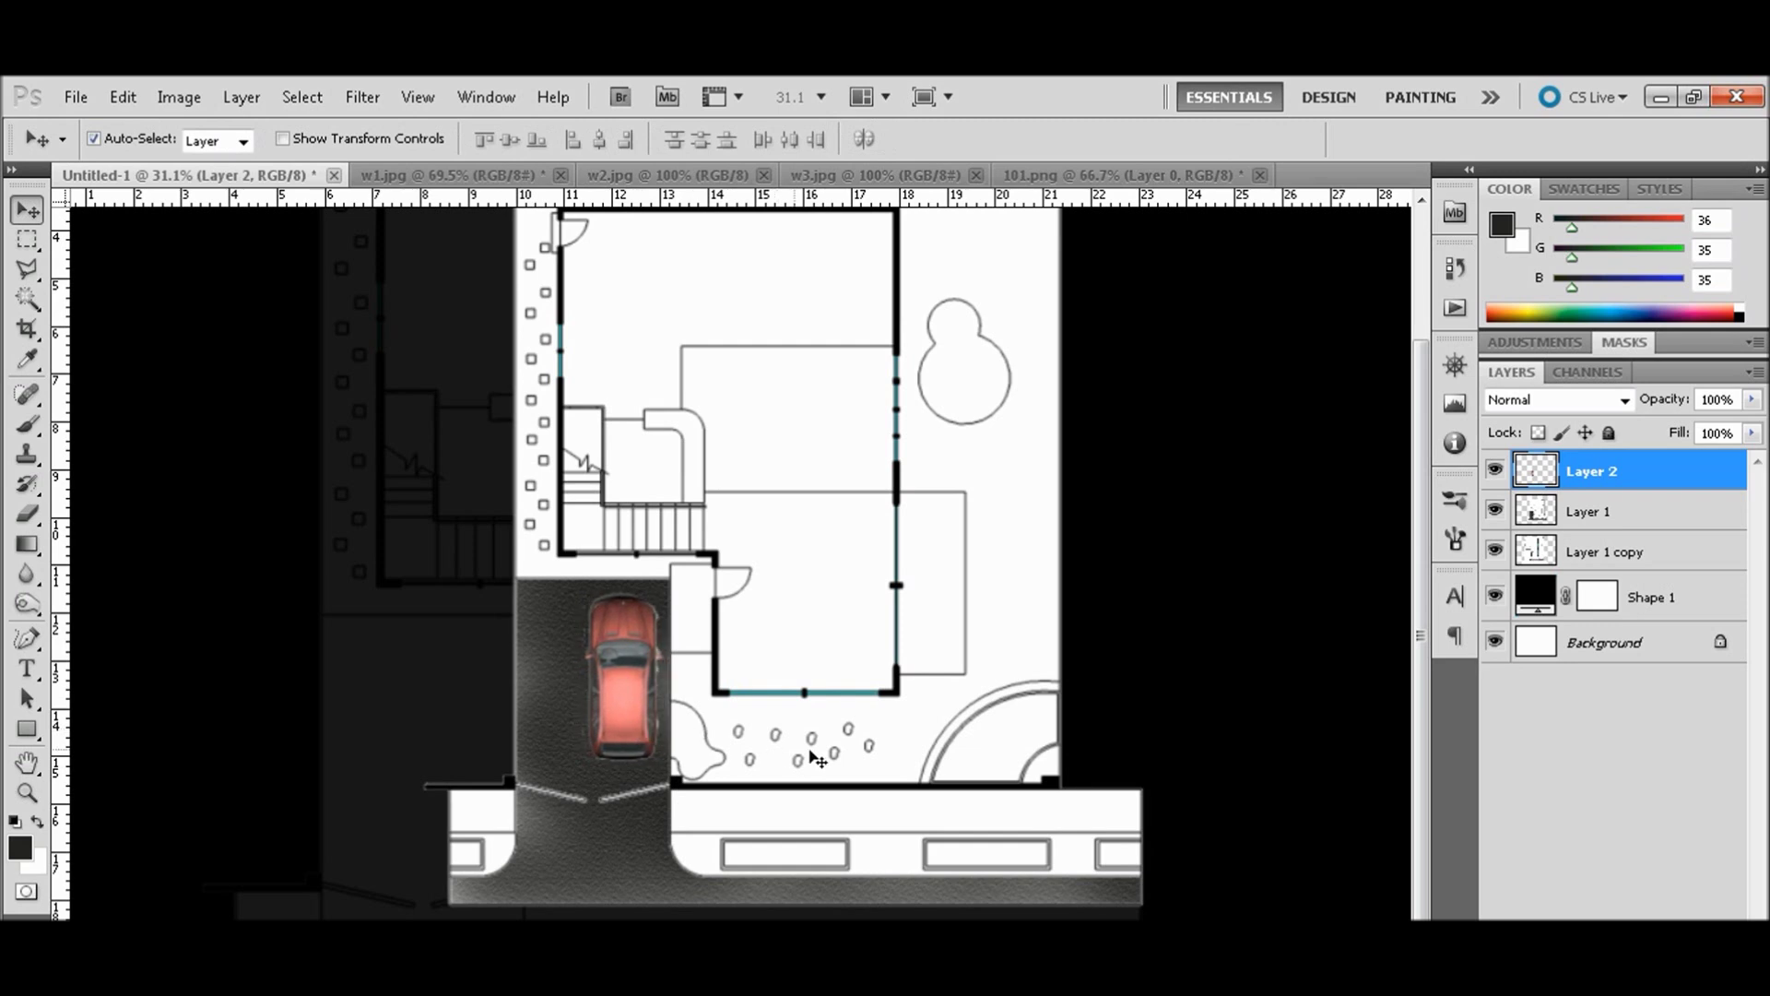
{"action": "key", "text": "Right"}
{"action": "key", "text": "Right"}
{"action": "key", "text": "Up"}
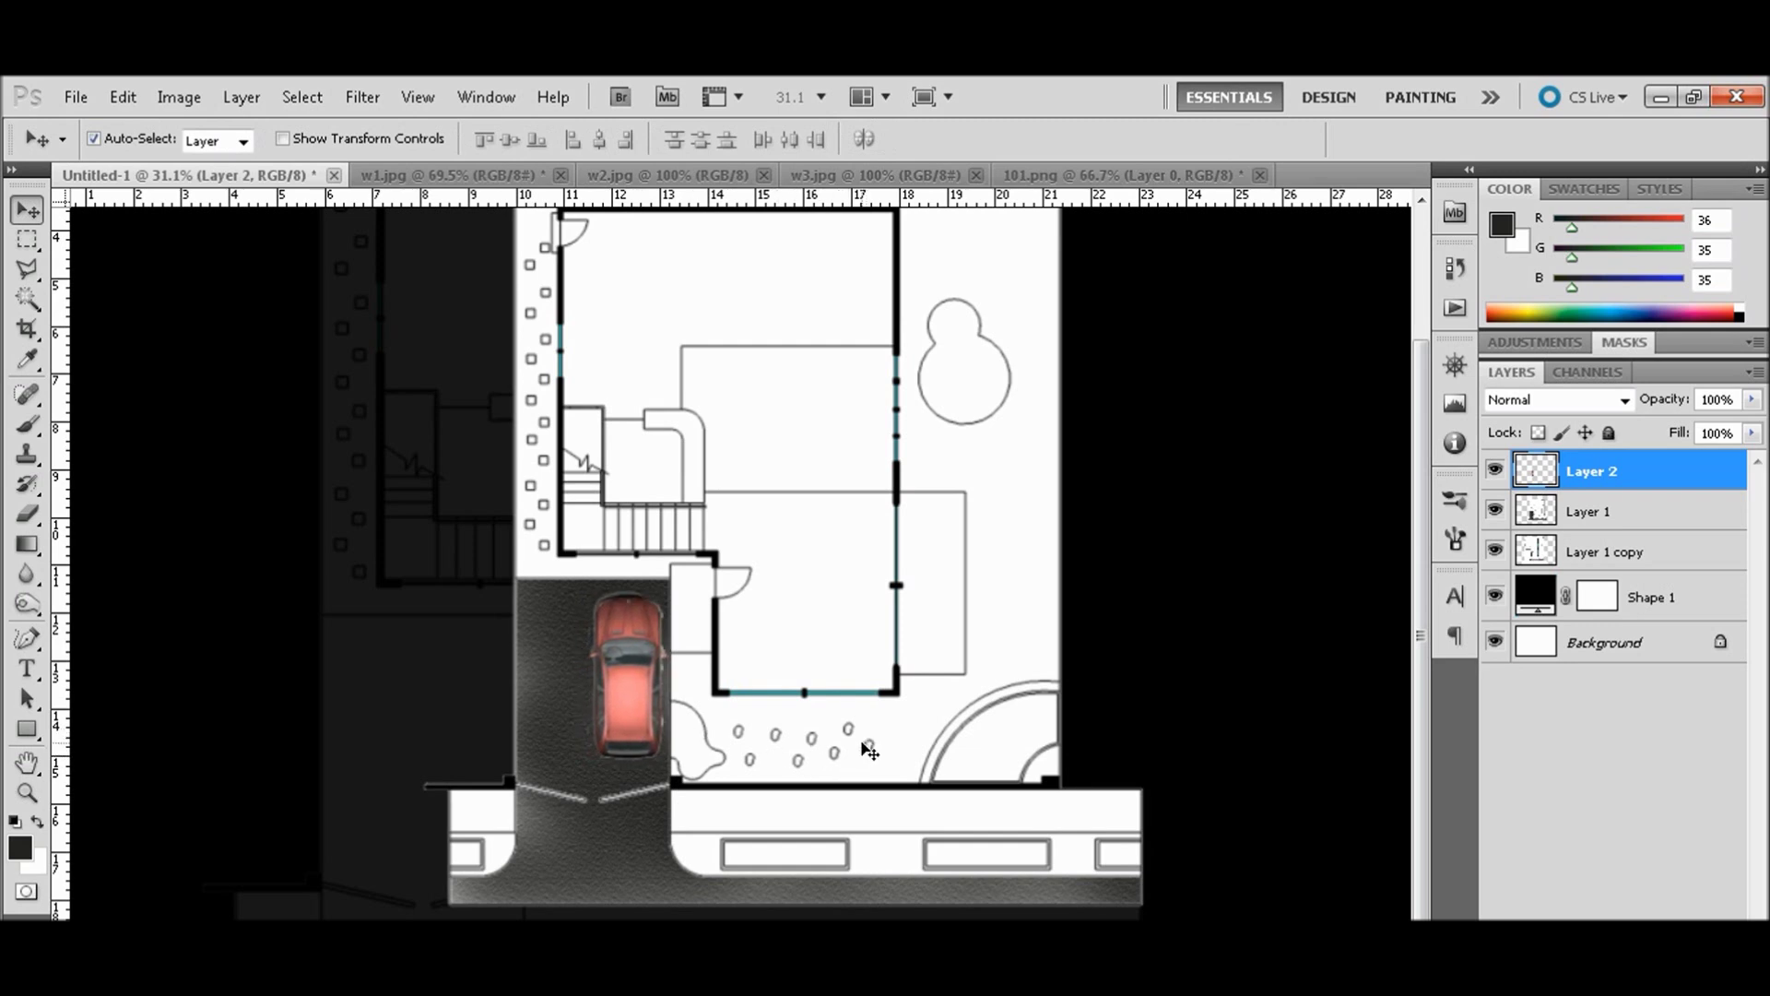
{"action": "key", "text": "ctrl+t"}
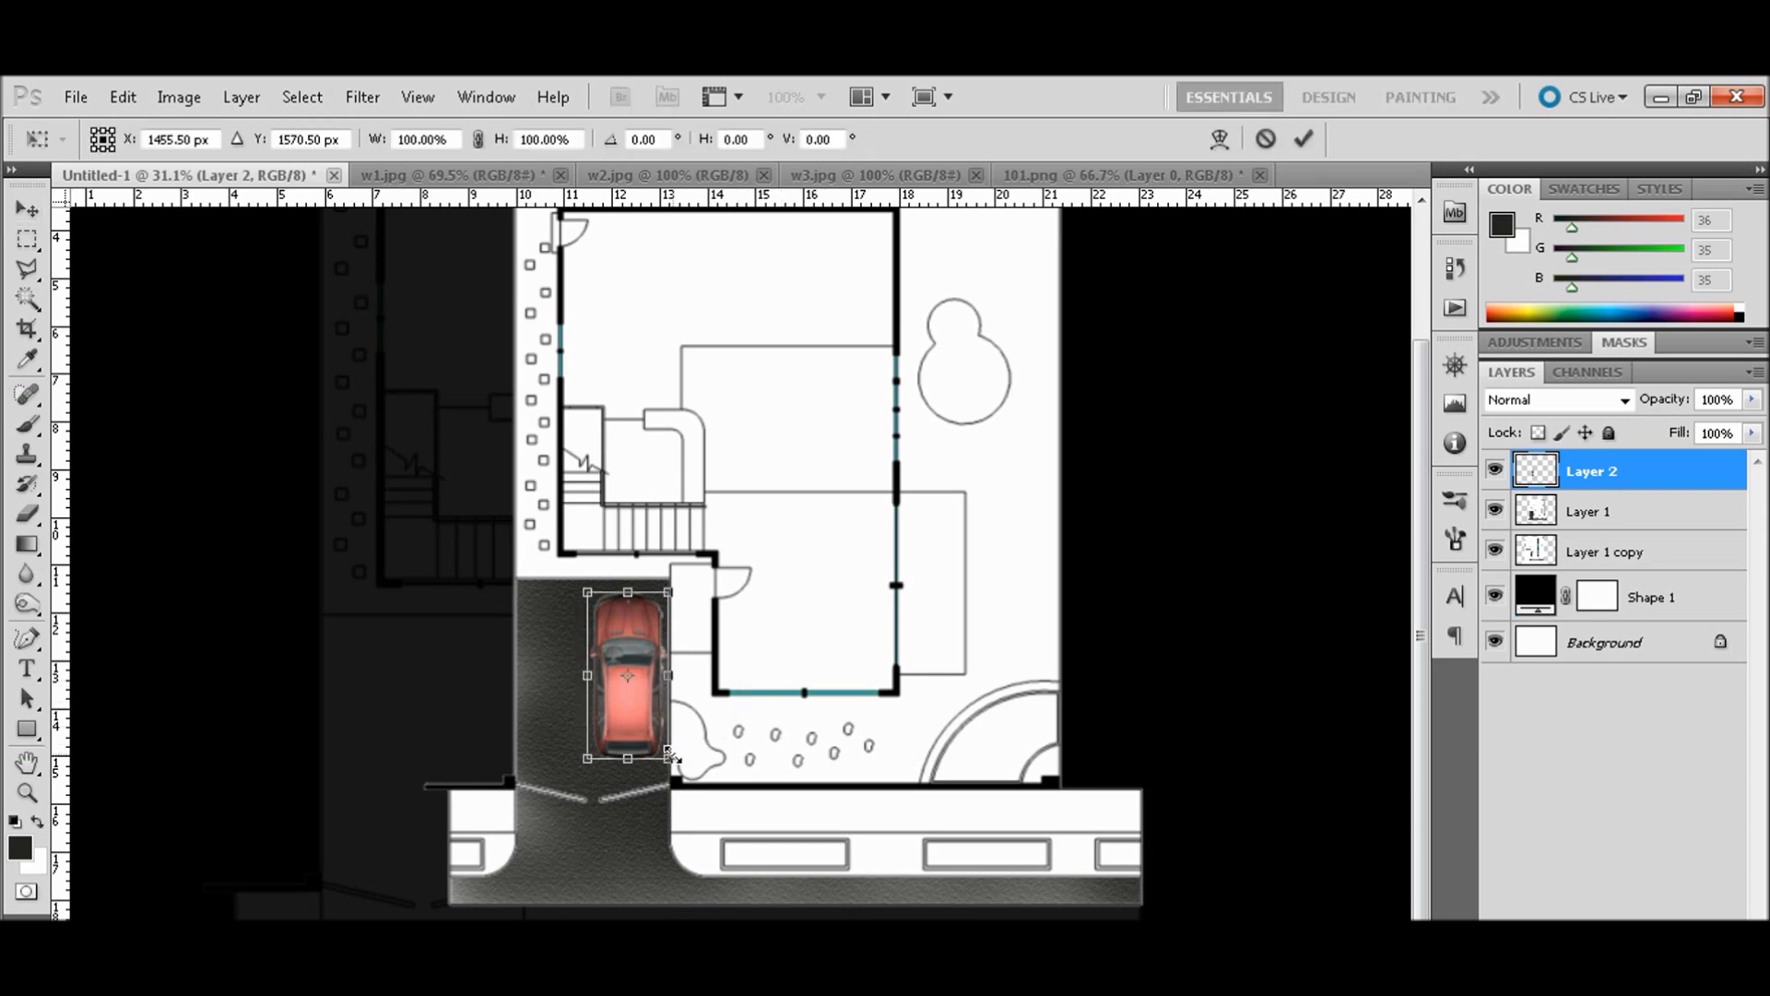
{"action": "left_click_drag", "start_coordinate": [673, 758], "coordinate": [669, 751]}
{"action": "key", "text": "Return"}
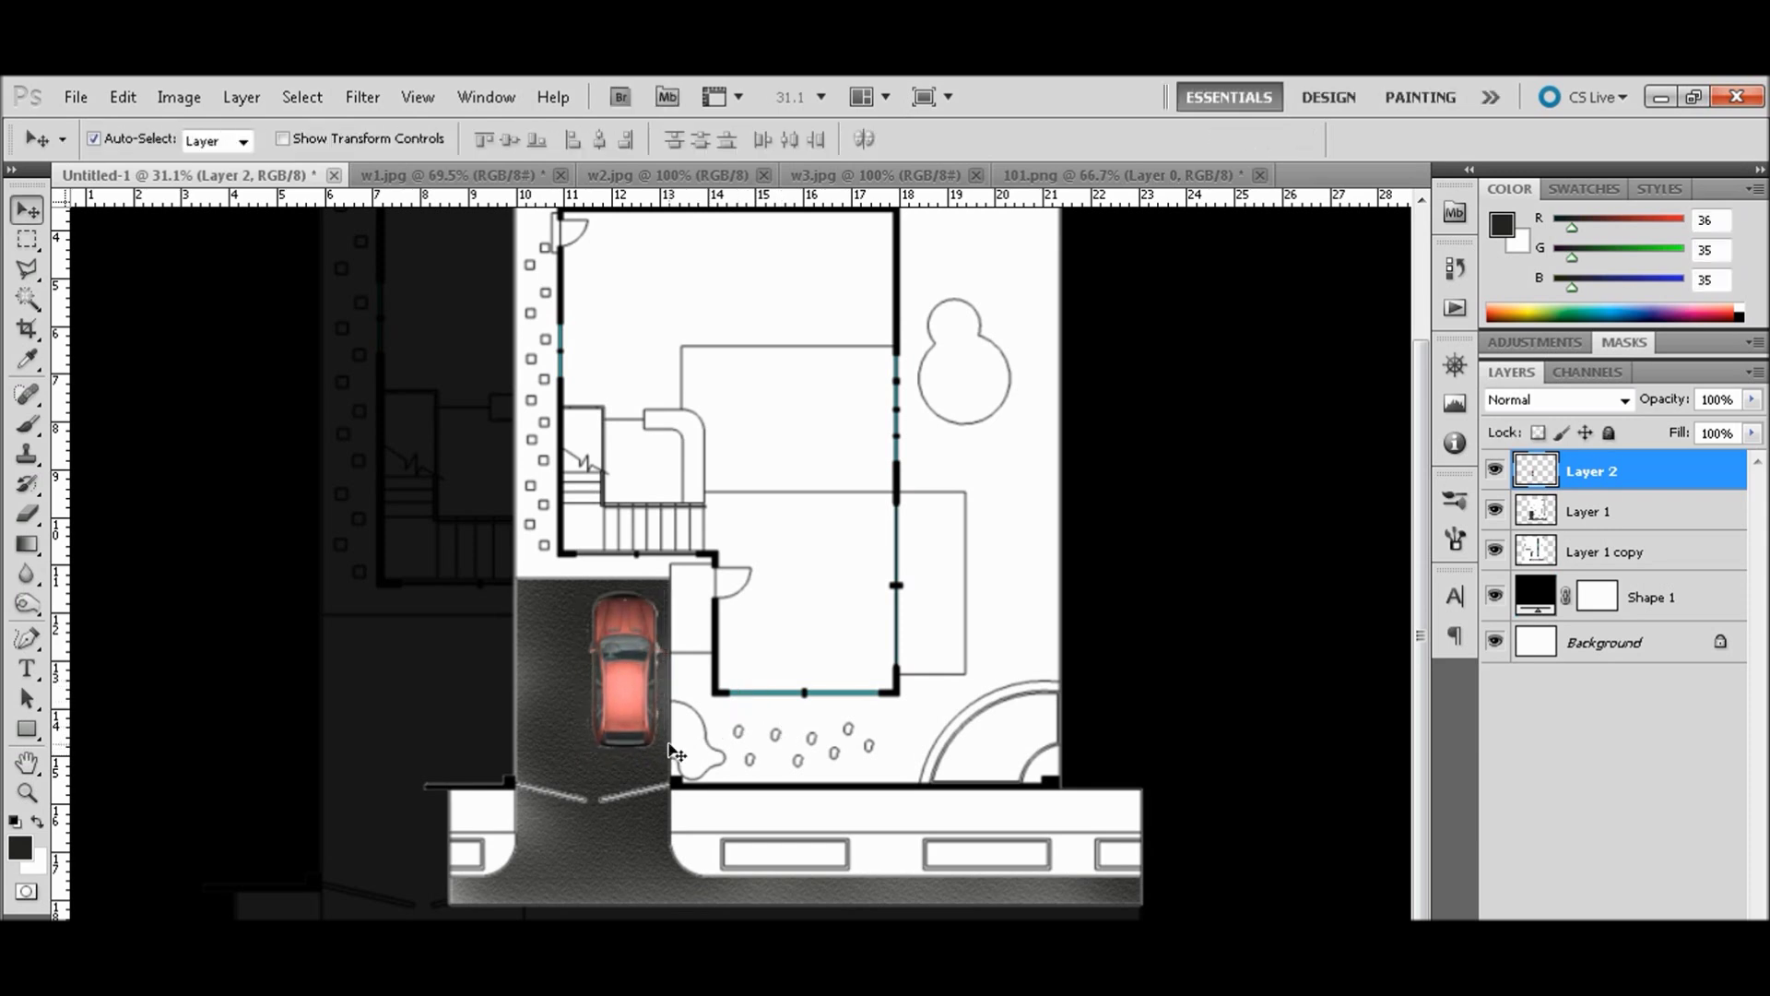
{"action": "key", "text": "Right"}
{"action": "key", "text": "Right"}
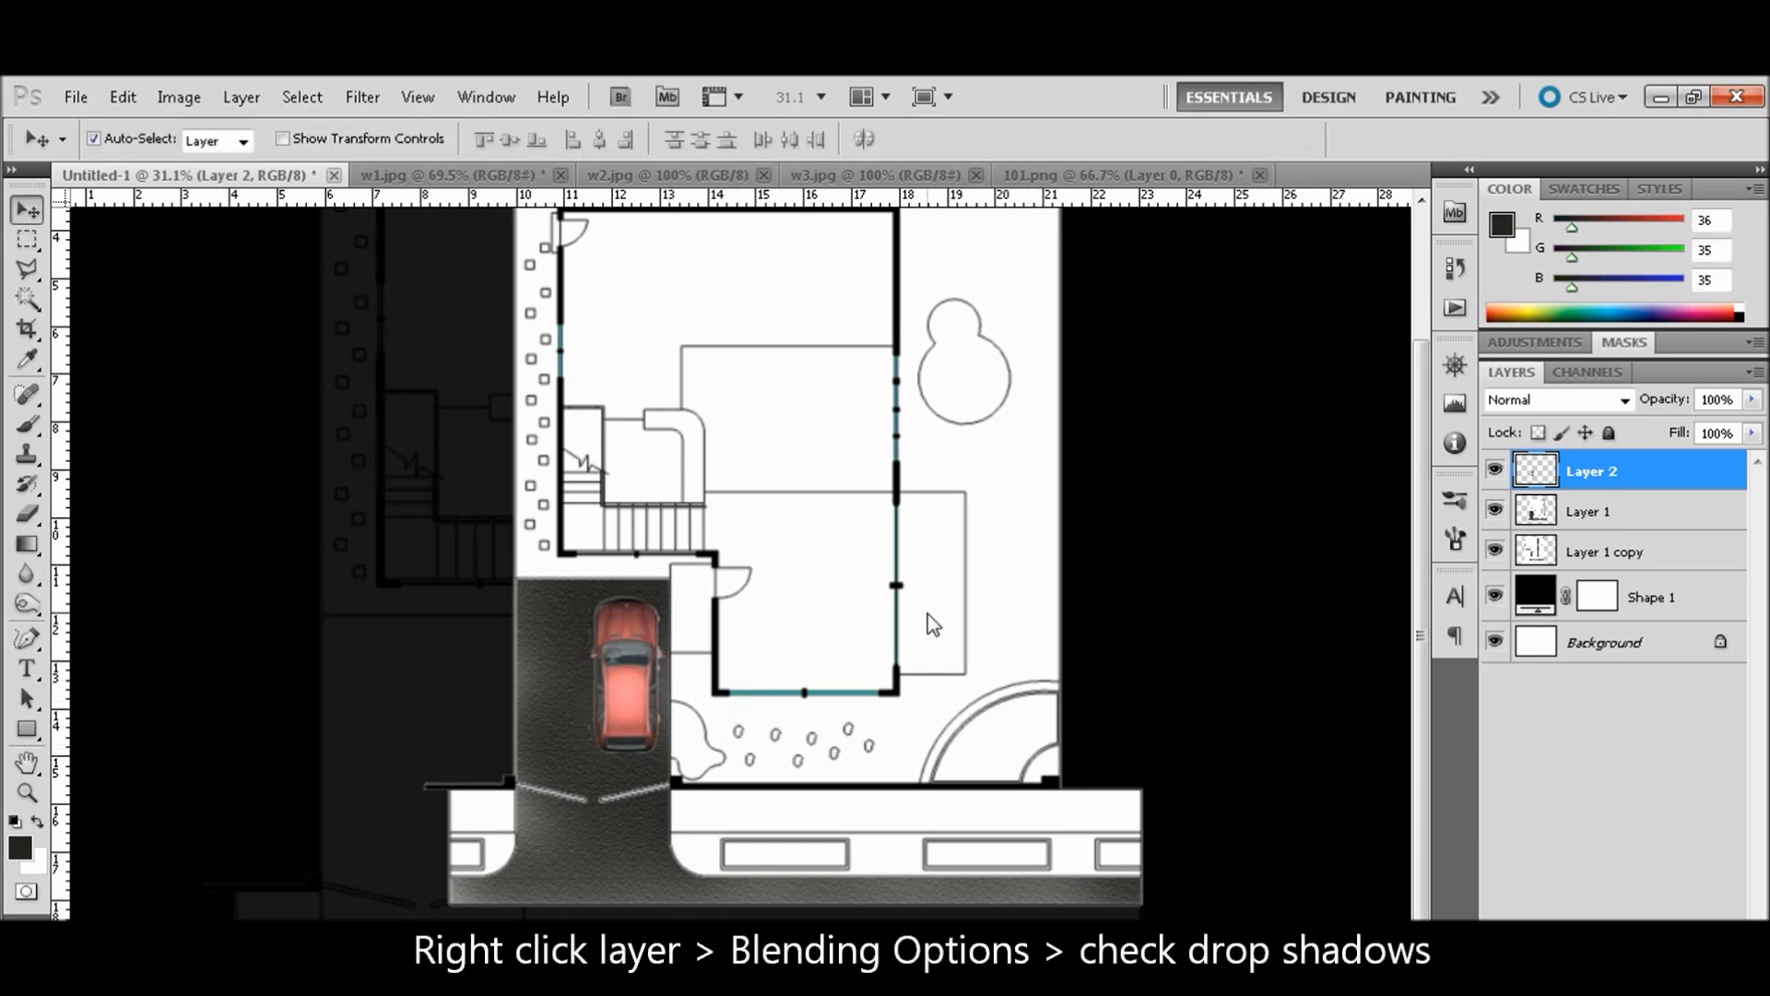
- Add a car drop shadow with angle 58°, distance 25 px, spread 0, then reseat the car
{"action": "right_click", "coordinate": [1592, 480]}
{"action": "left_click", "coordinate": [1490, 434]}
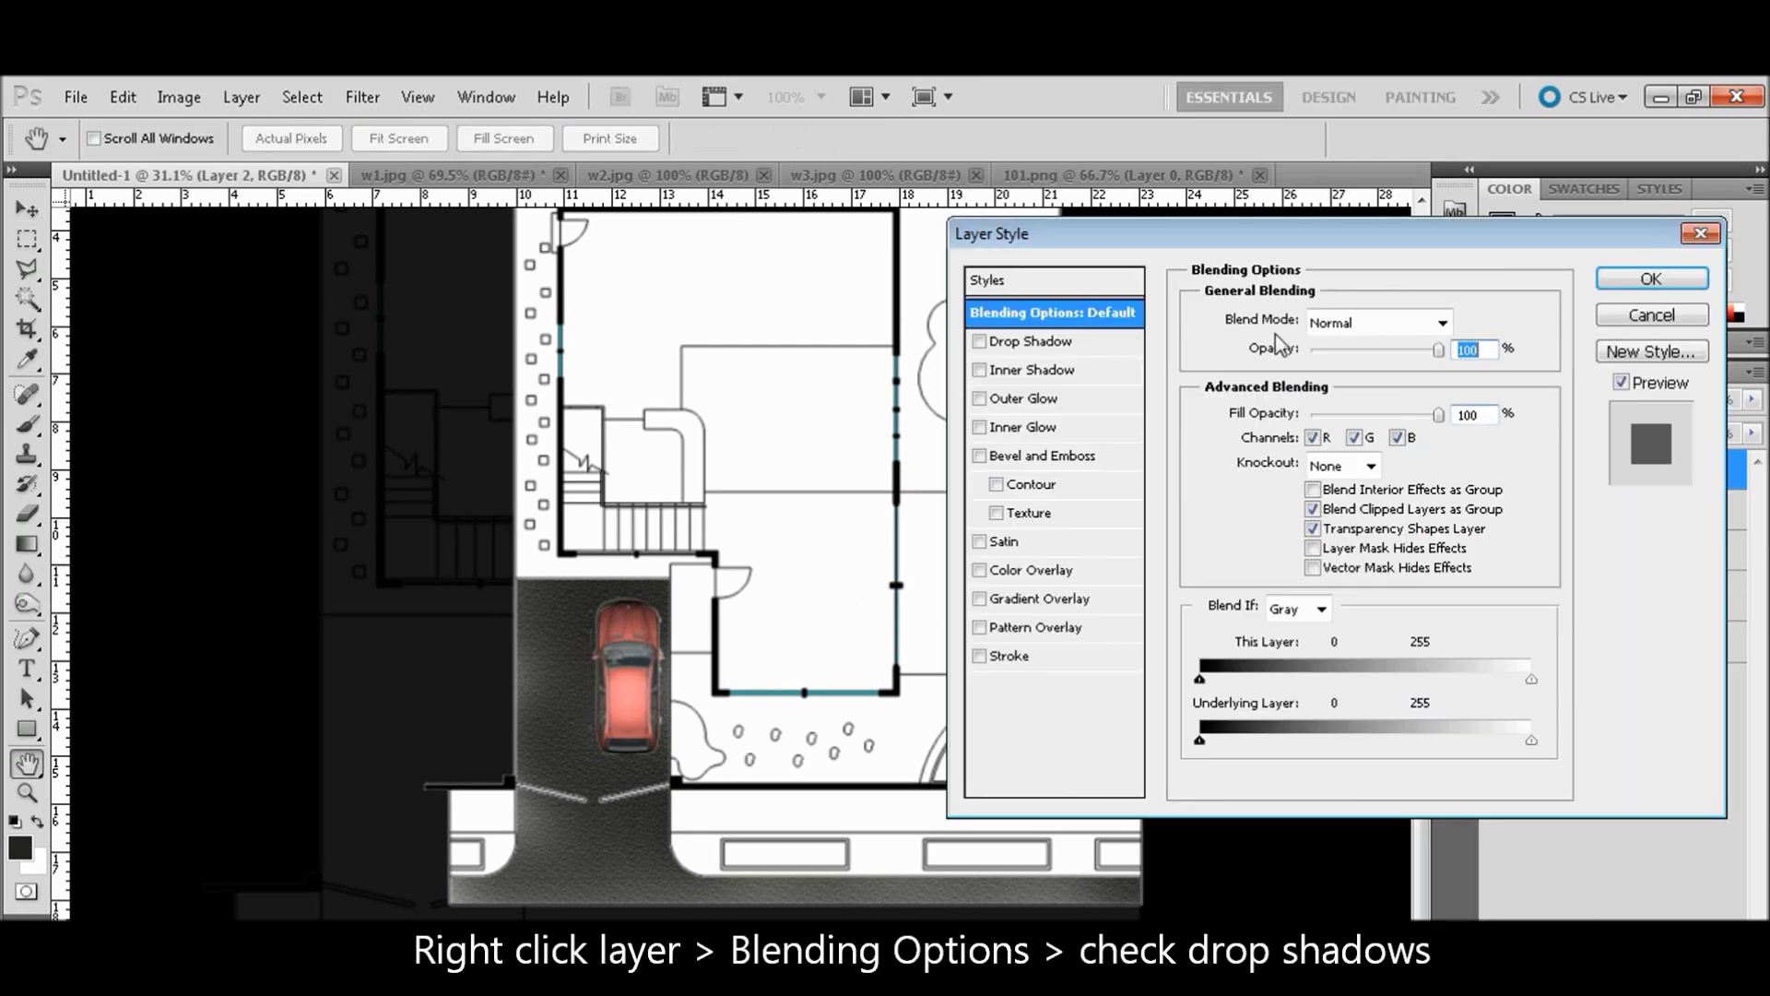
{"action": "left_click", "coordinate": [1002, 343]}
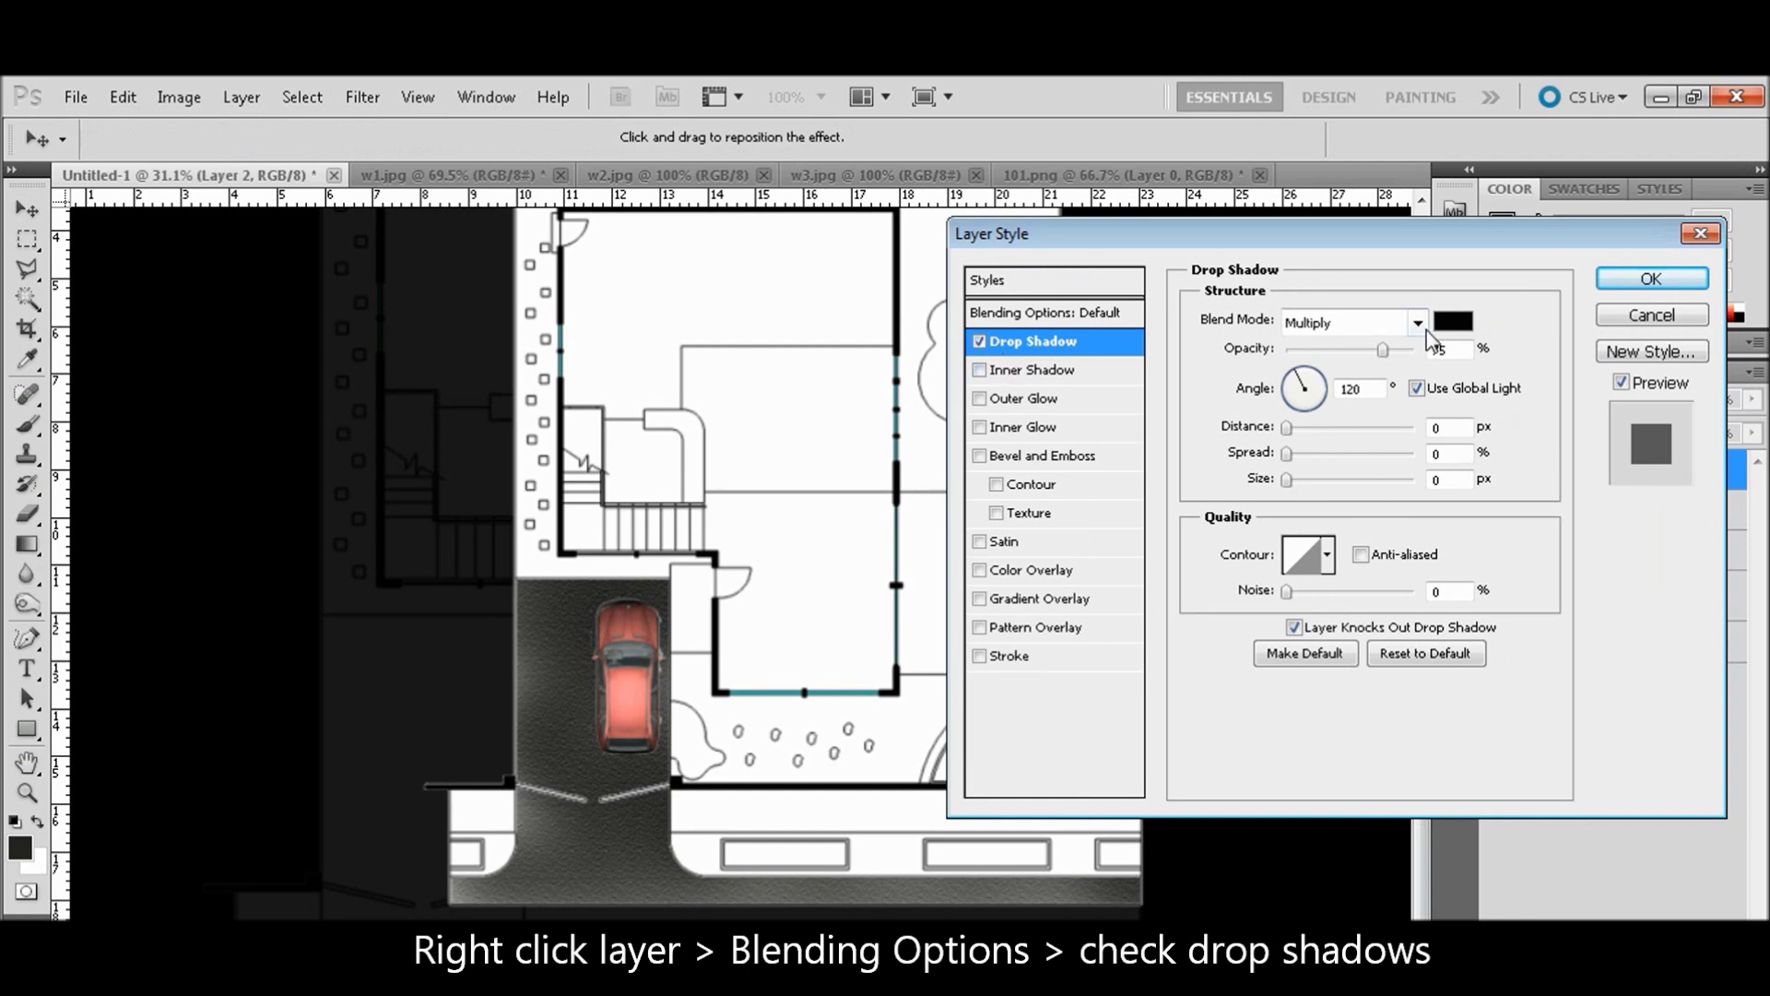
{"action": "left_click_drag", "start_coordinate": [1309, 391], "coordinate": [1309, 382]}
{"action": "left_click_drag", "start_coordinate": [1293, 429], "coordinate": [1323, 430]}
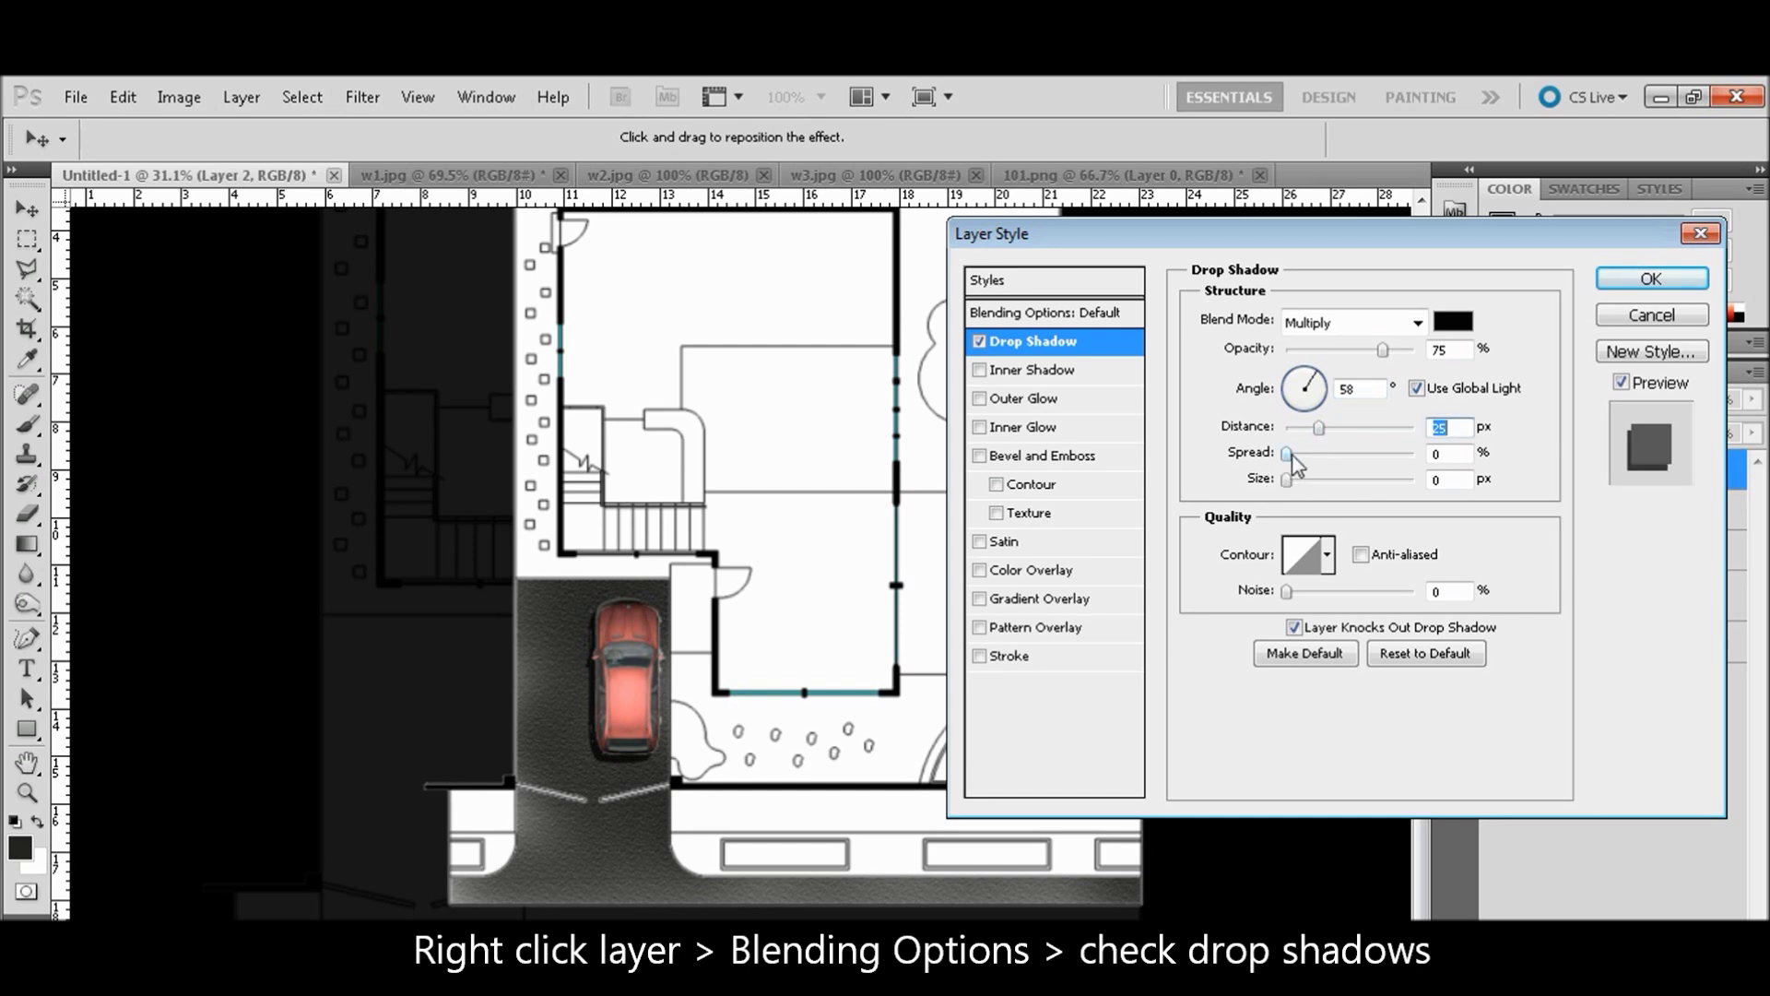
{"action": "left_click_drag", "start_coordinate": [1289, 453], "coordinate": [1358, 455]}
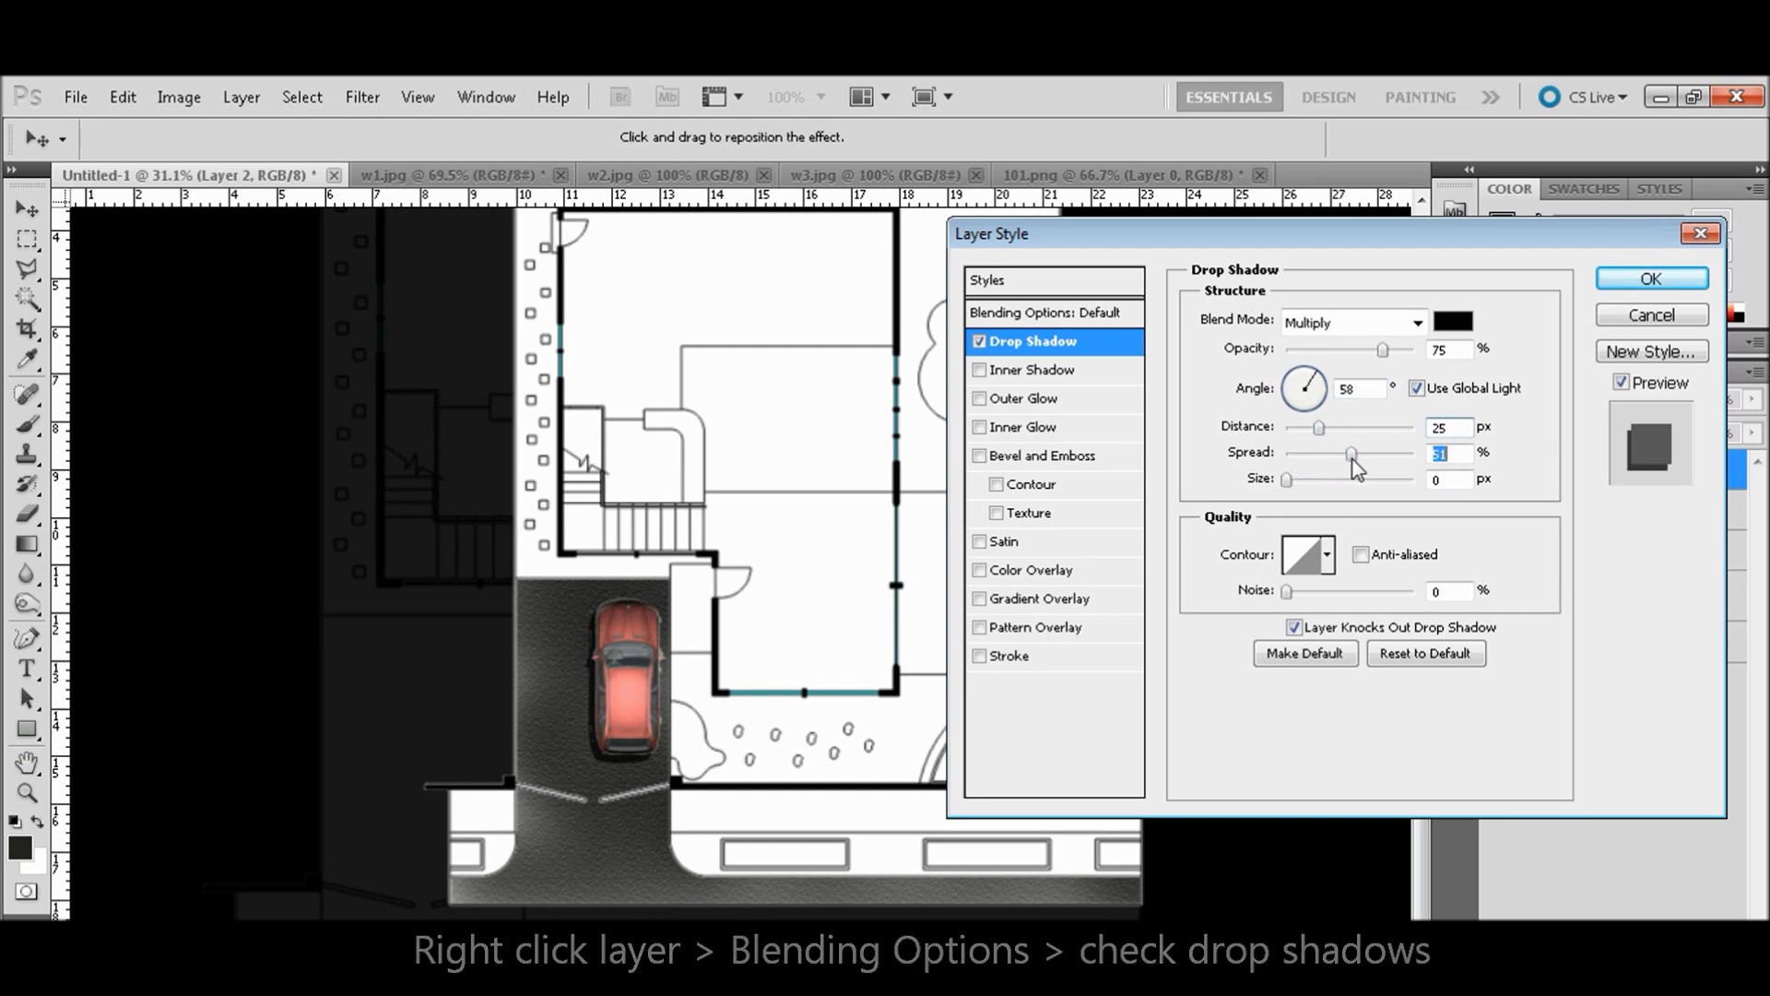
{"action": "mouse_move", "coordinate": [1359, 454]}
{"action": "left_mouse_down"}
{"action": "mouse_move", "coordinate": [1288, 454]}
{"action": "mouse_move", "coordinate": [1316, 480]}
{"action": "left_mouse_up"}
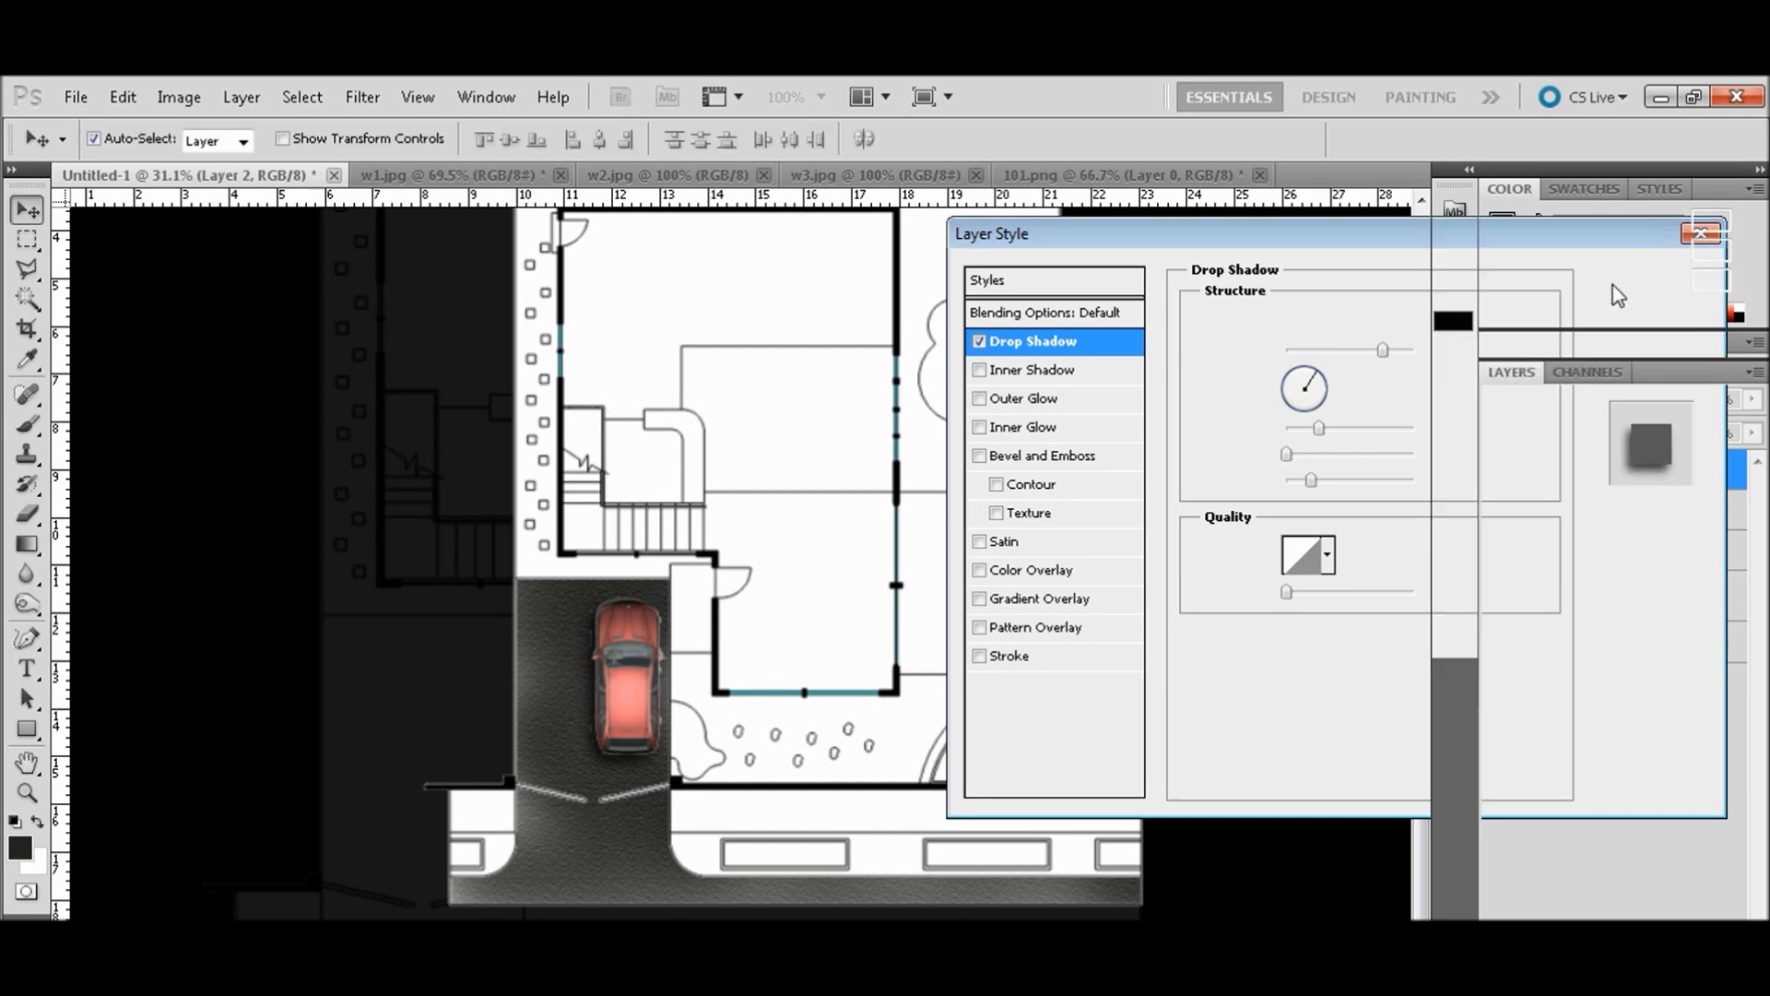
{"action": "left_click", "coordinate": [1653, 279]}
{"action": "mouse_move", "coordinate": [630, 671]}
{"action": "left_mouse_down"}
{"action": "mouse_move", "coordinate": [794, 422]}
{"action": "mouse_move", "coordinate": [599, 738]}
{"action": "left_mouse_up"}
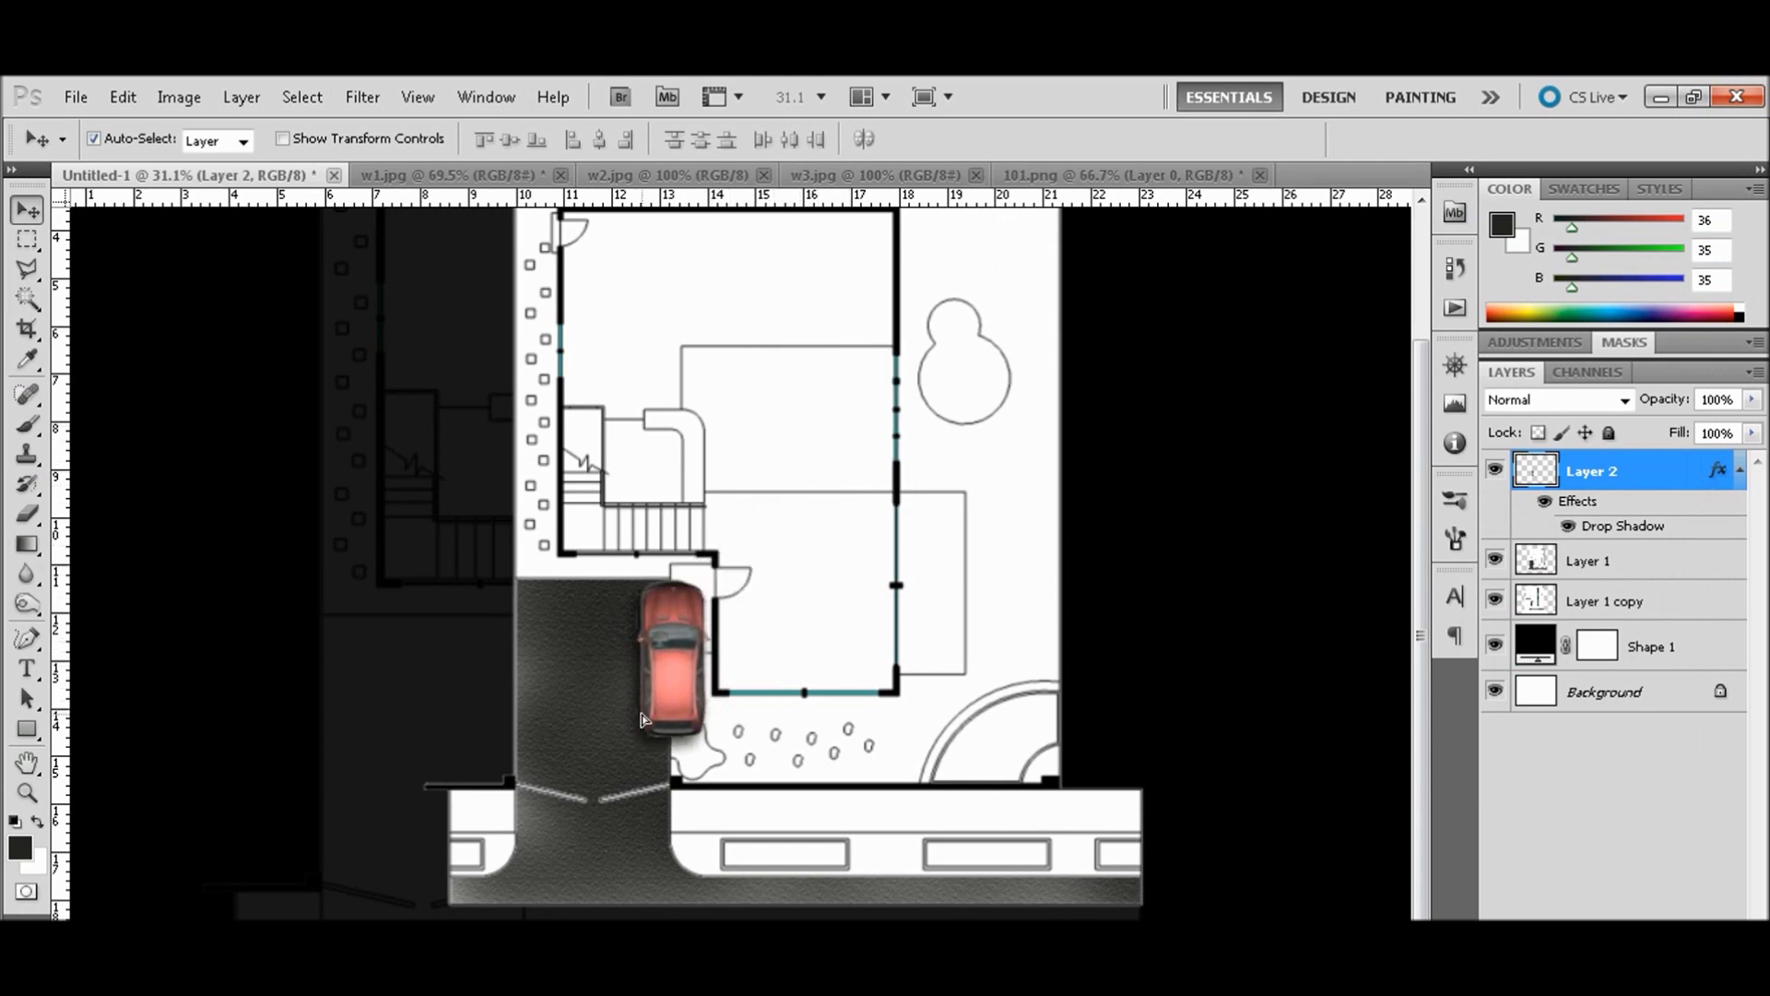
{"action": "left_click_drag", "start_coordinate": [598, 738], "coordinate": [595, 737]}
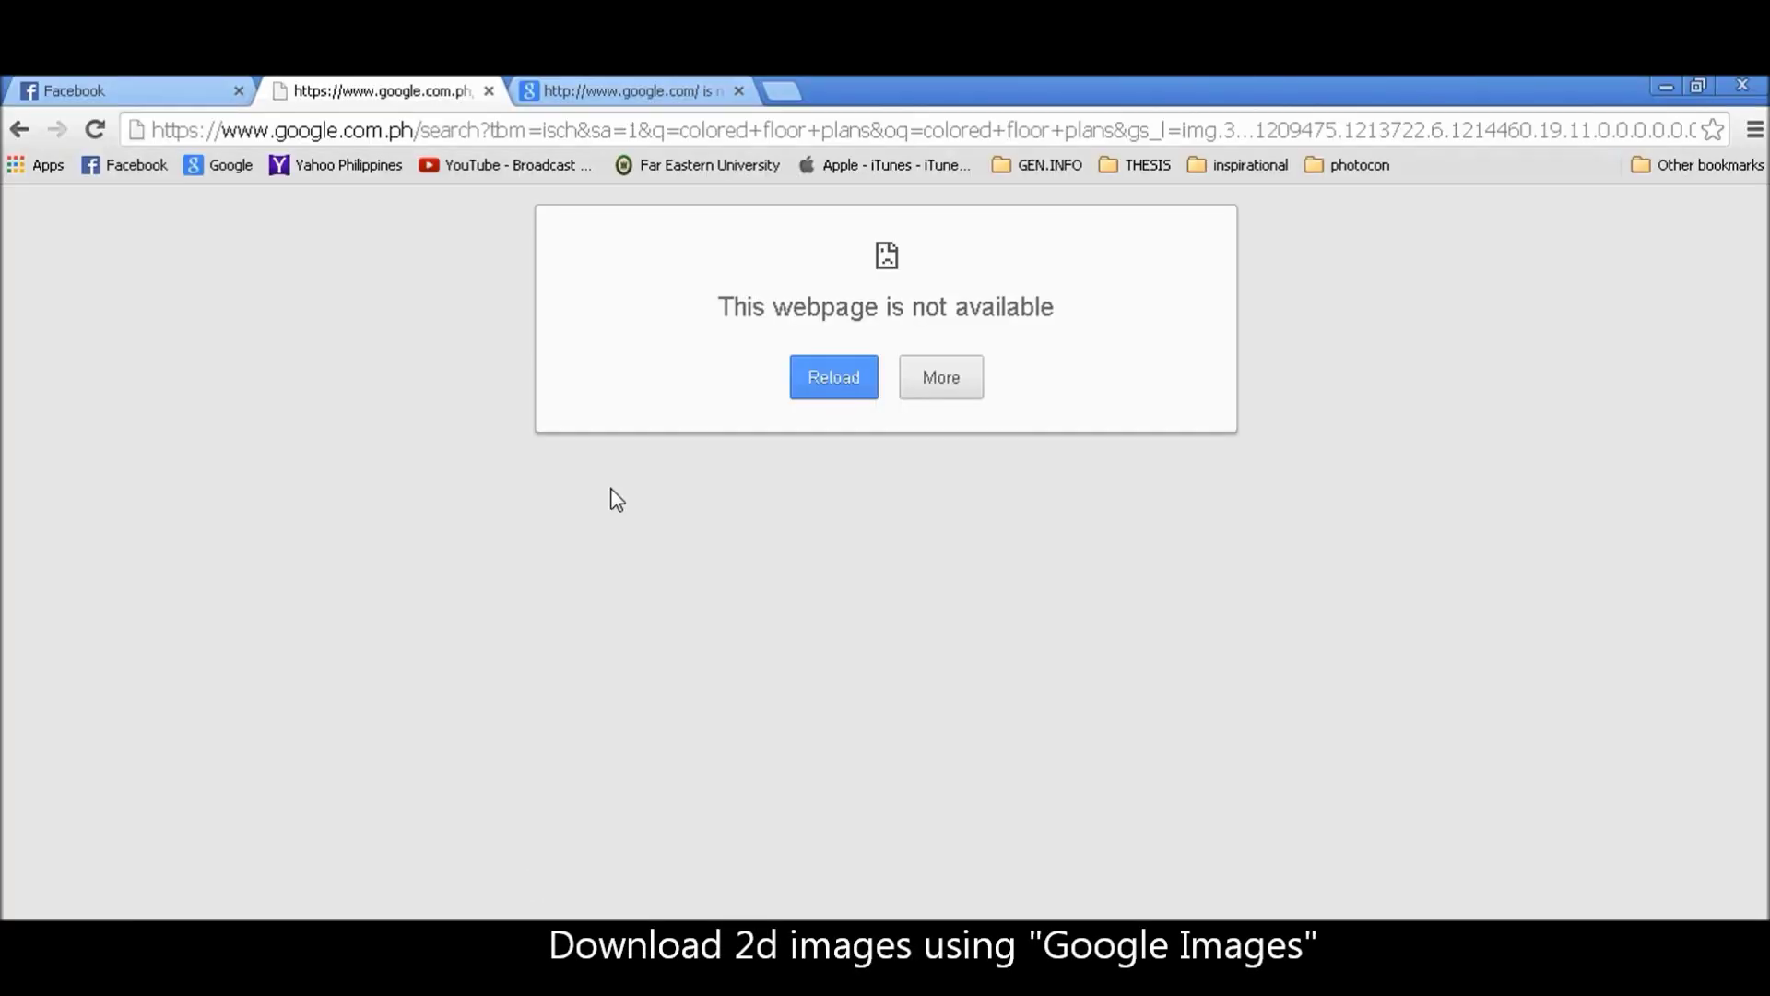
- On the Google tab, replace the search with '2d trees plan', then return to Photoshop
{"action": "left_click", "coordinate": [637, 91]}
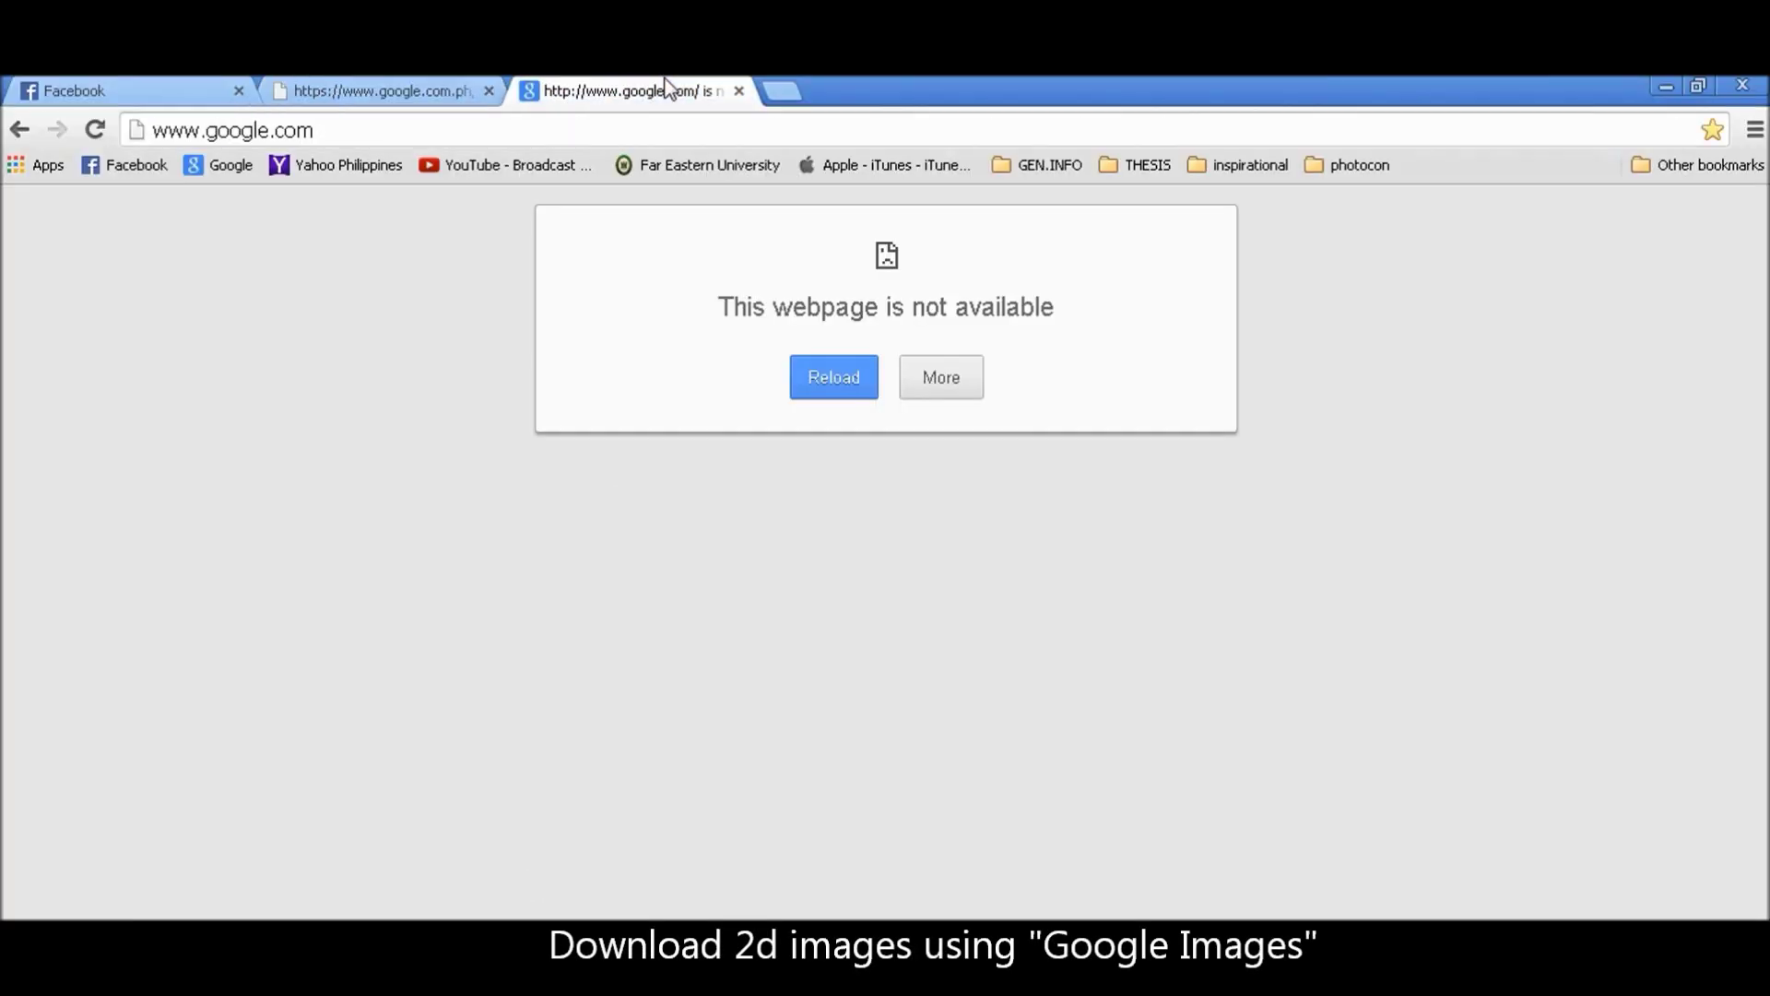
{"action": "left_click", "coordinate": [387, 90]}
{"action": "left_click", "coordinate": [166, 90]}
{"action": "left_click", "coordinate": [358, 90]}
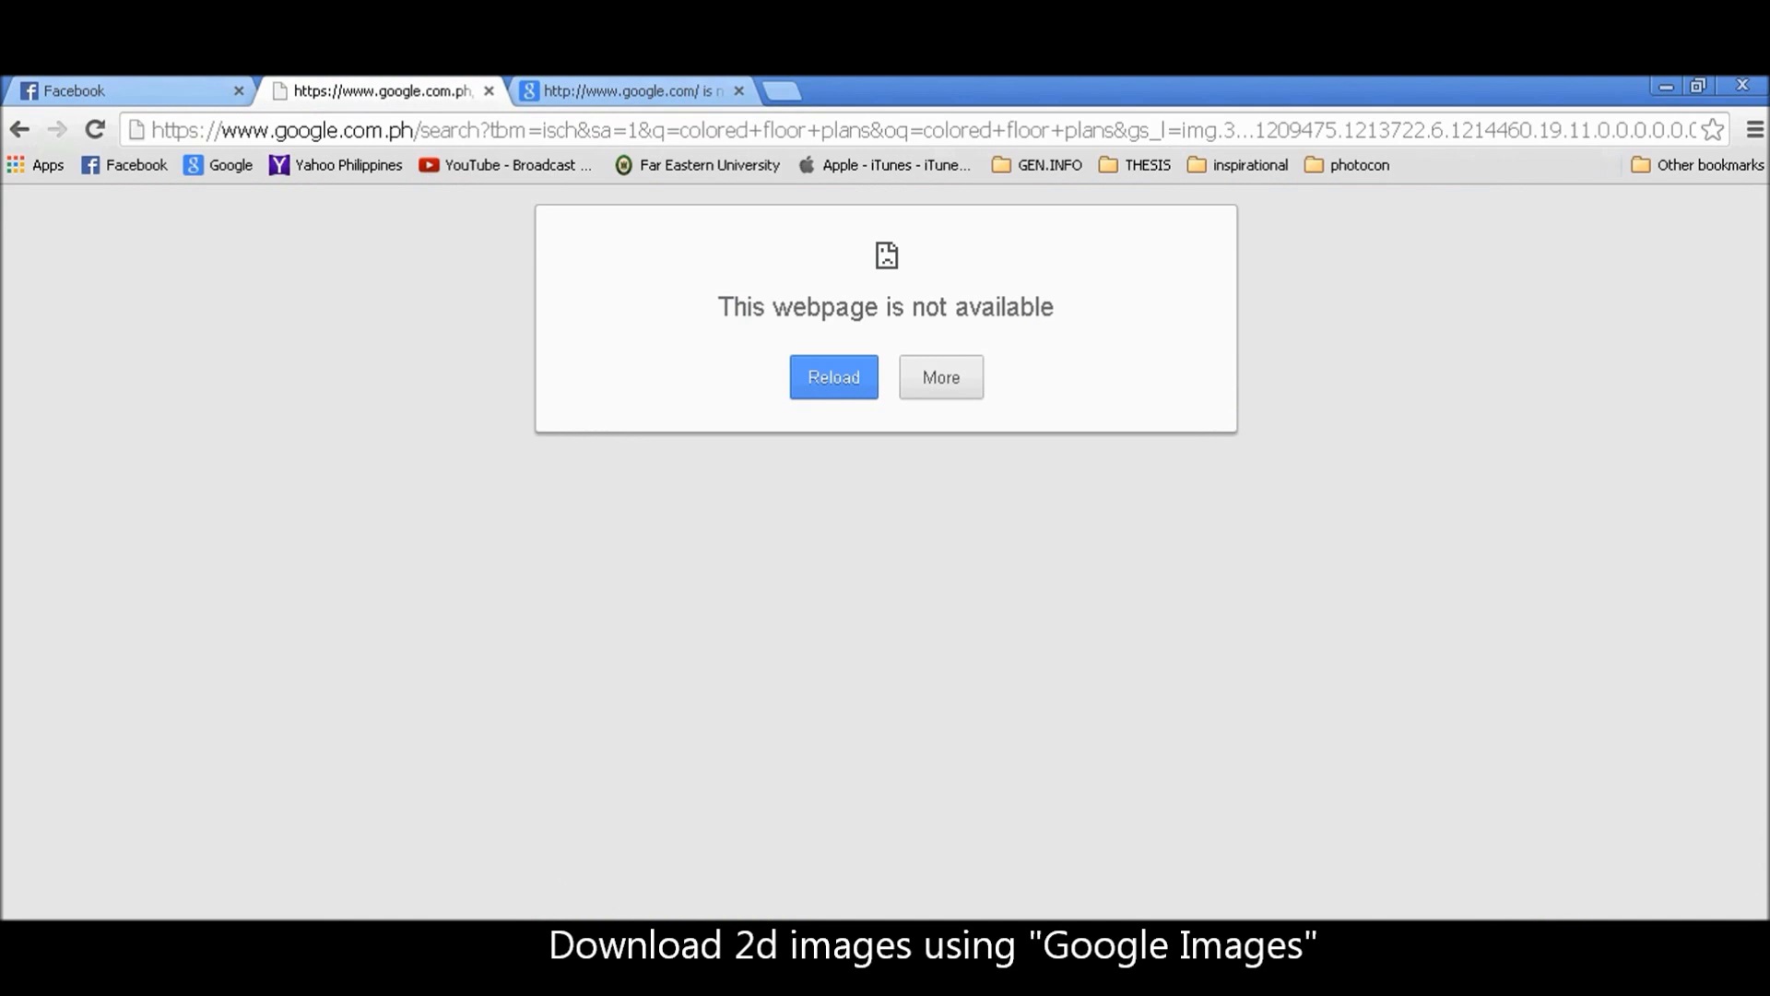
{"action": "left_click", "coordinate": [94, 128]}
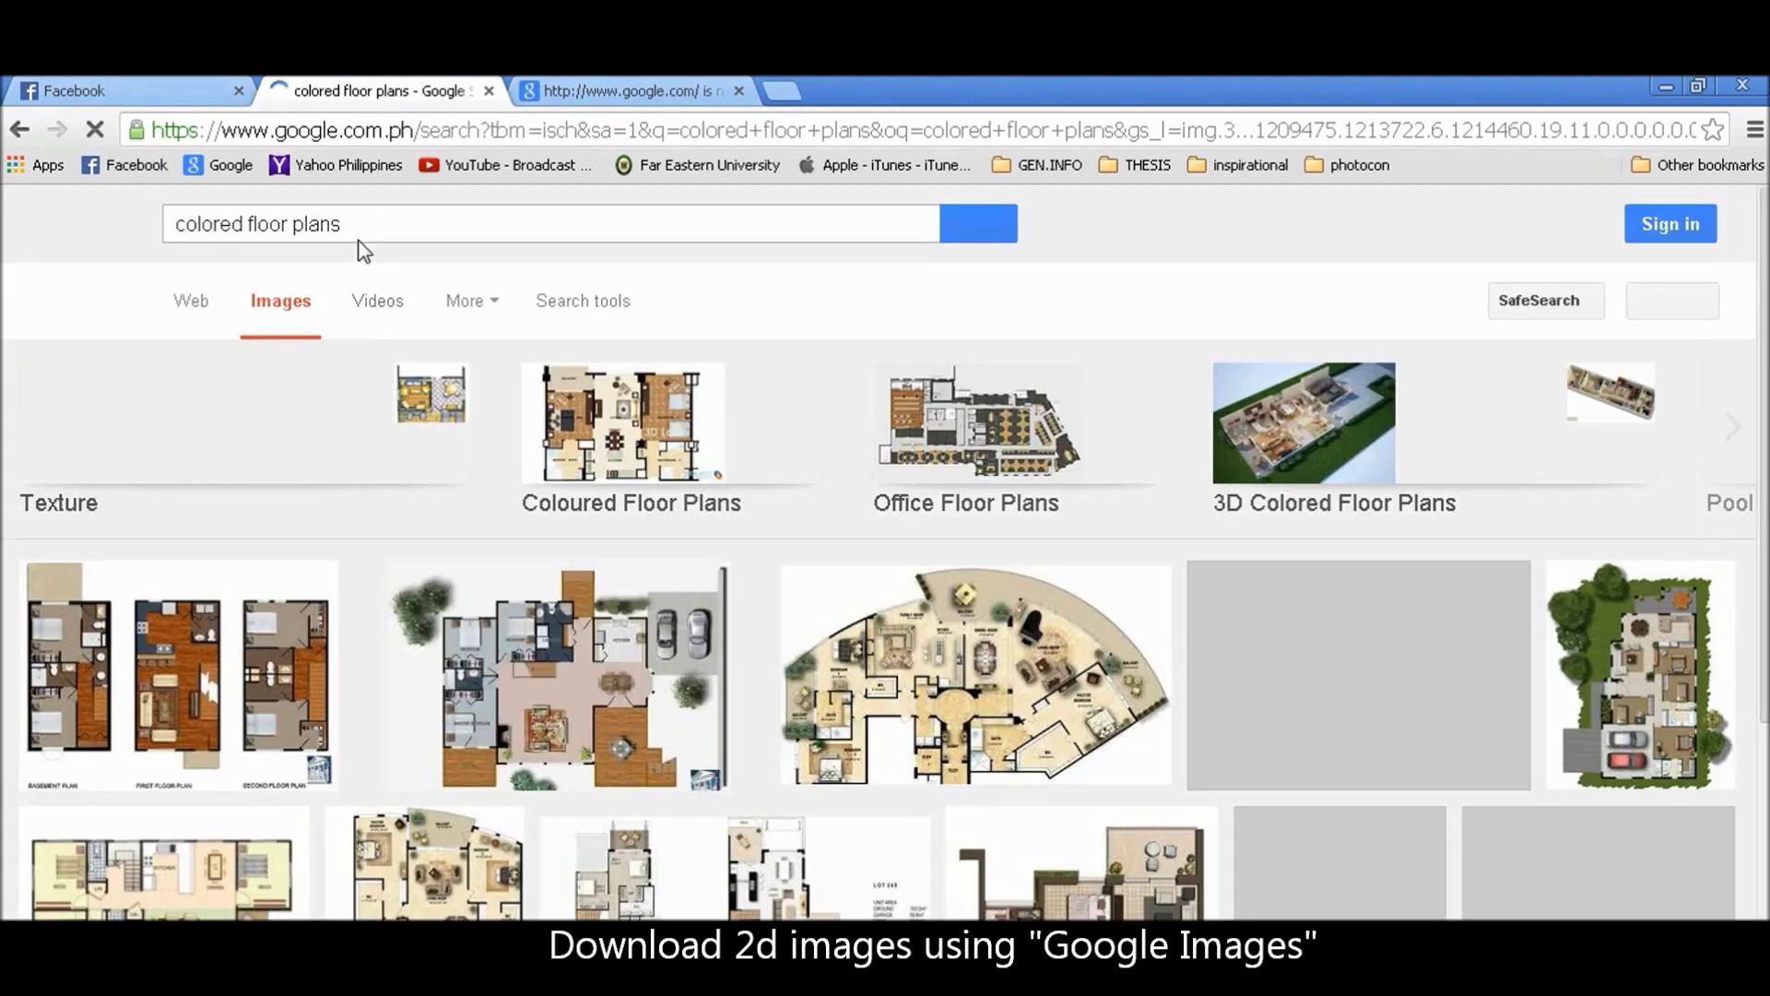
{"action": "left_click_drag", "start_coordinate": [343, 224], "coordinate": [136, 236]}
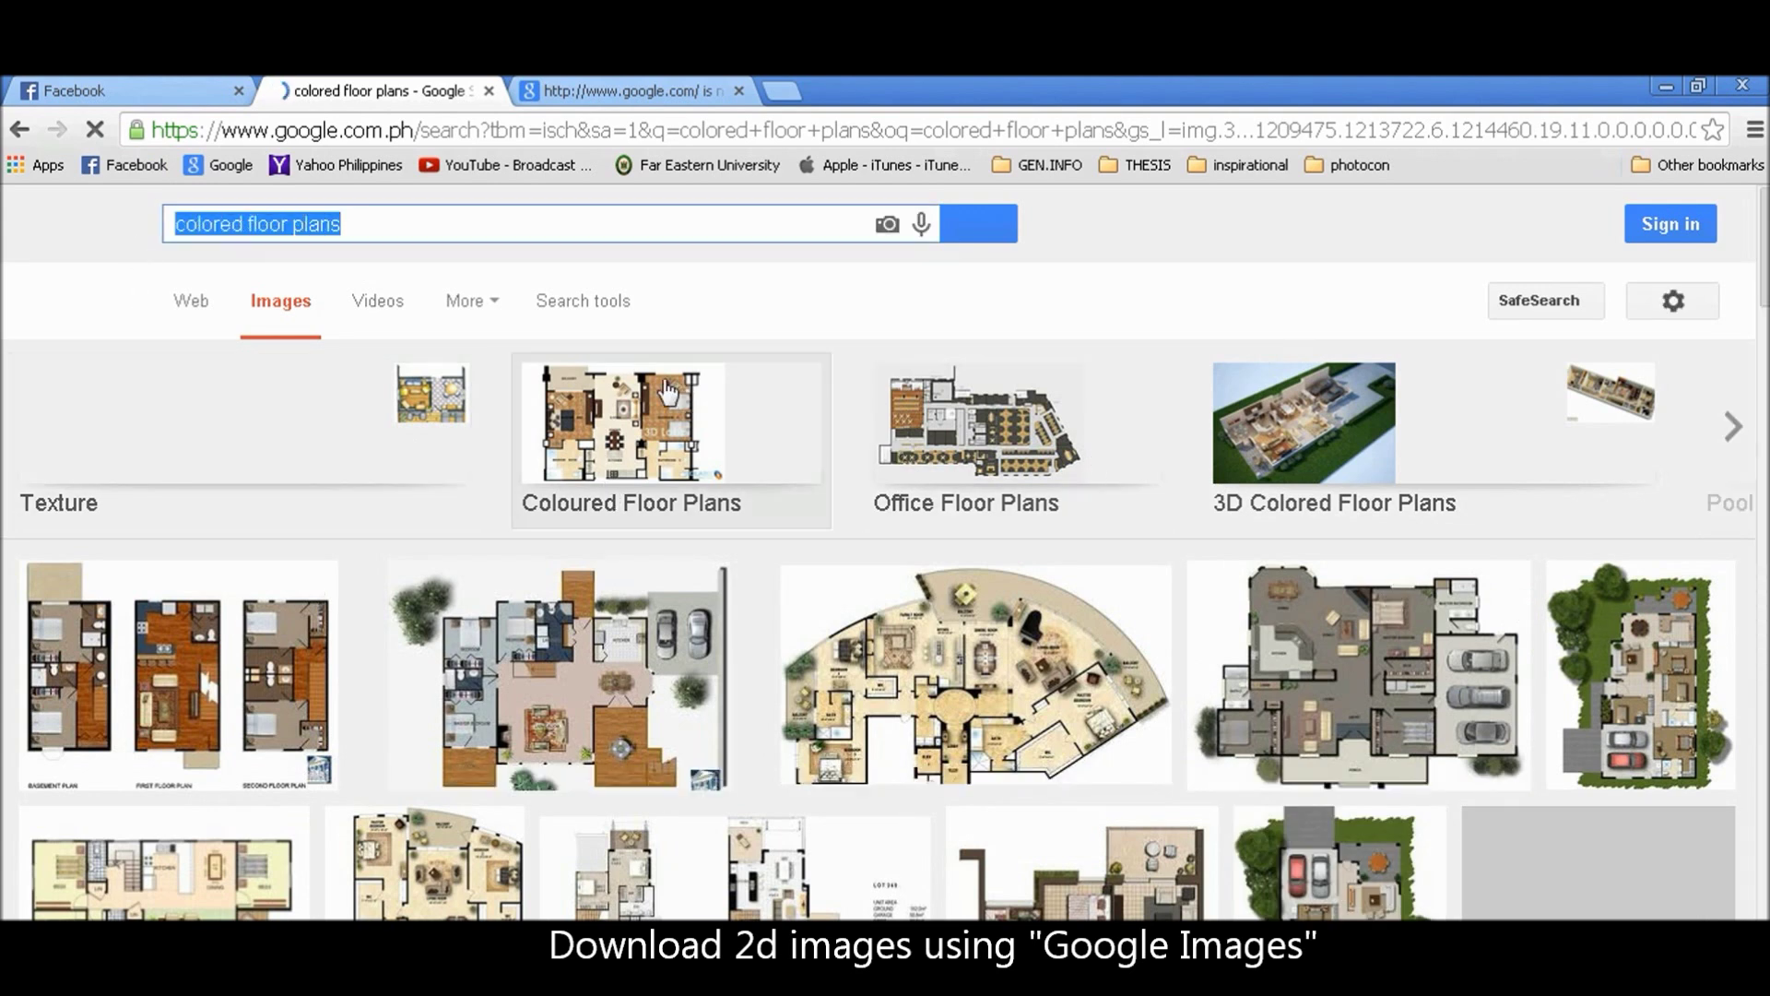
{"action": "type", "text": "2d trees plan"}
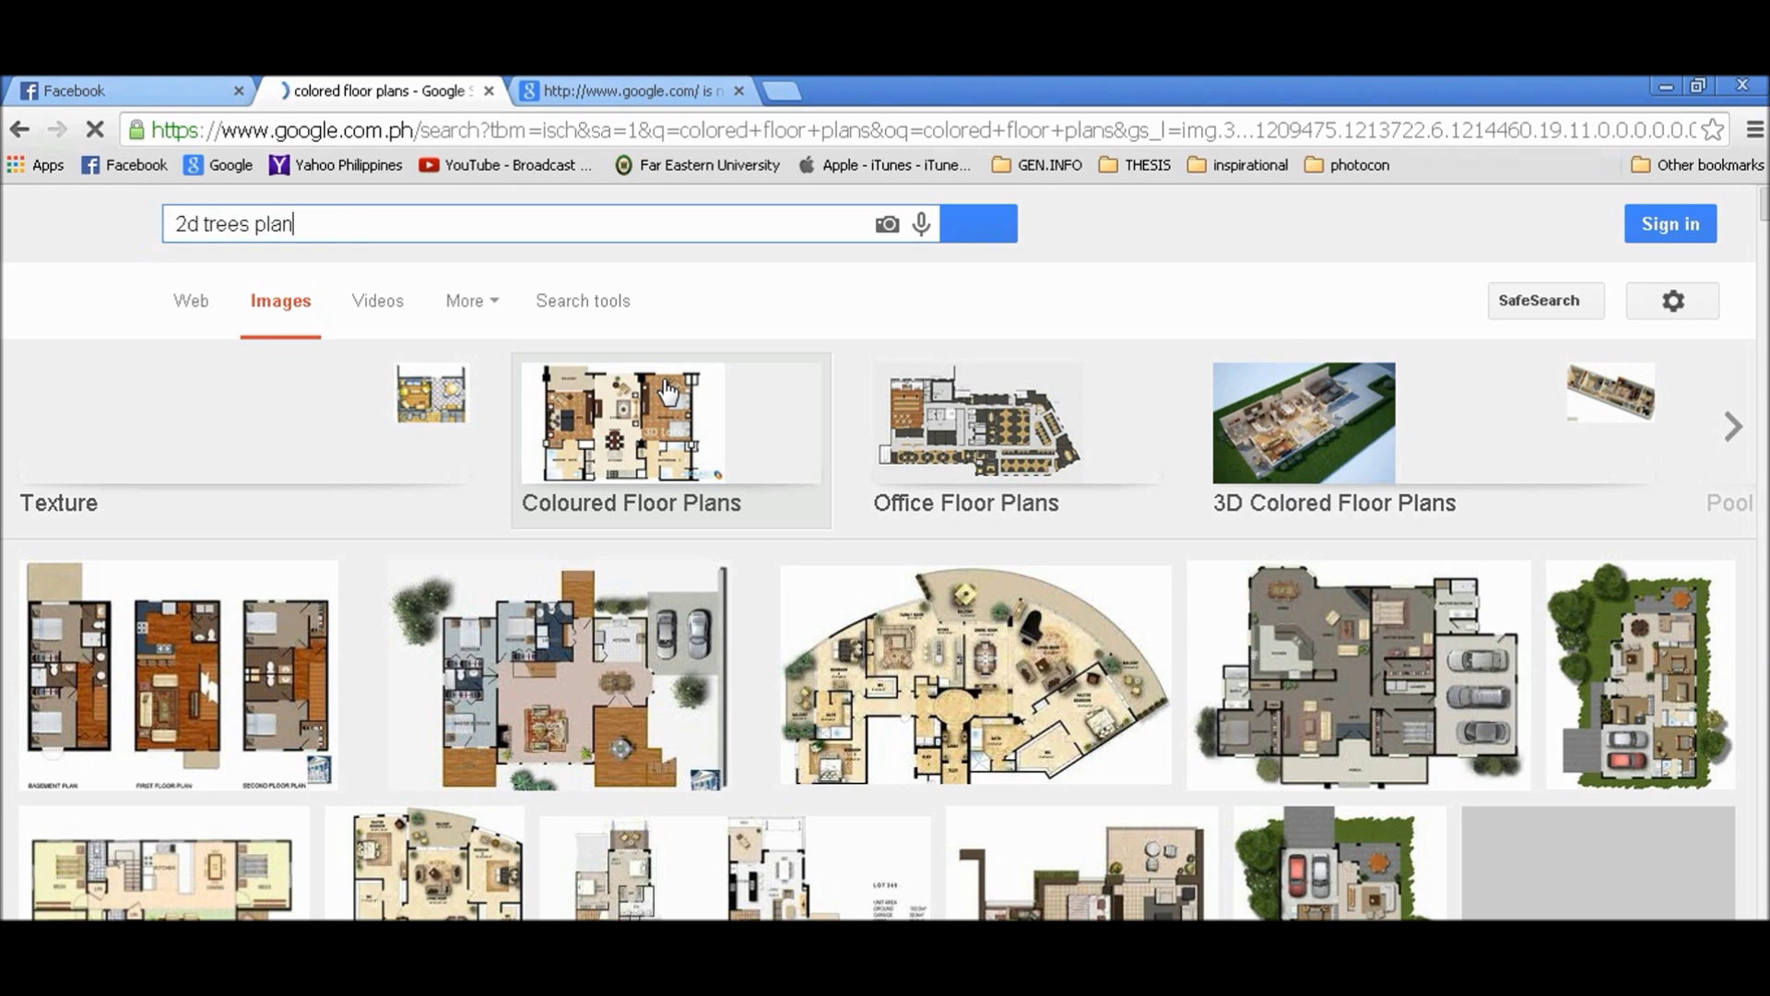
{"action": "key", "text": "Return"}
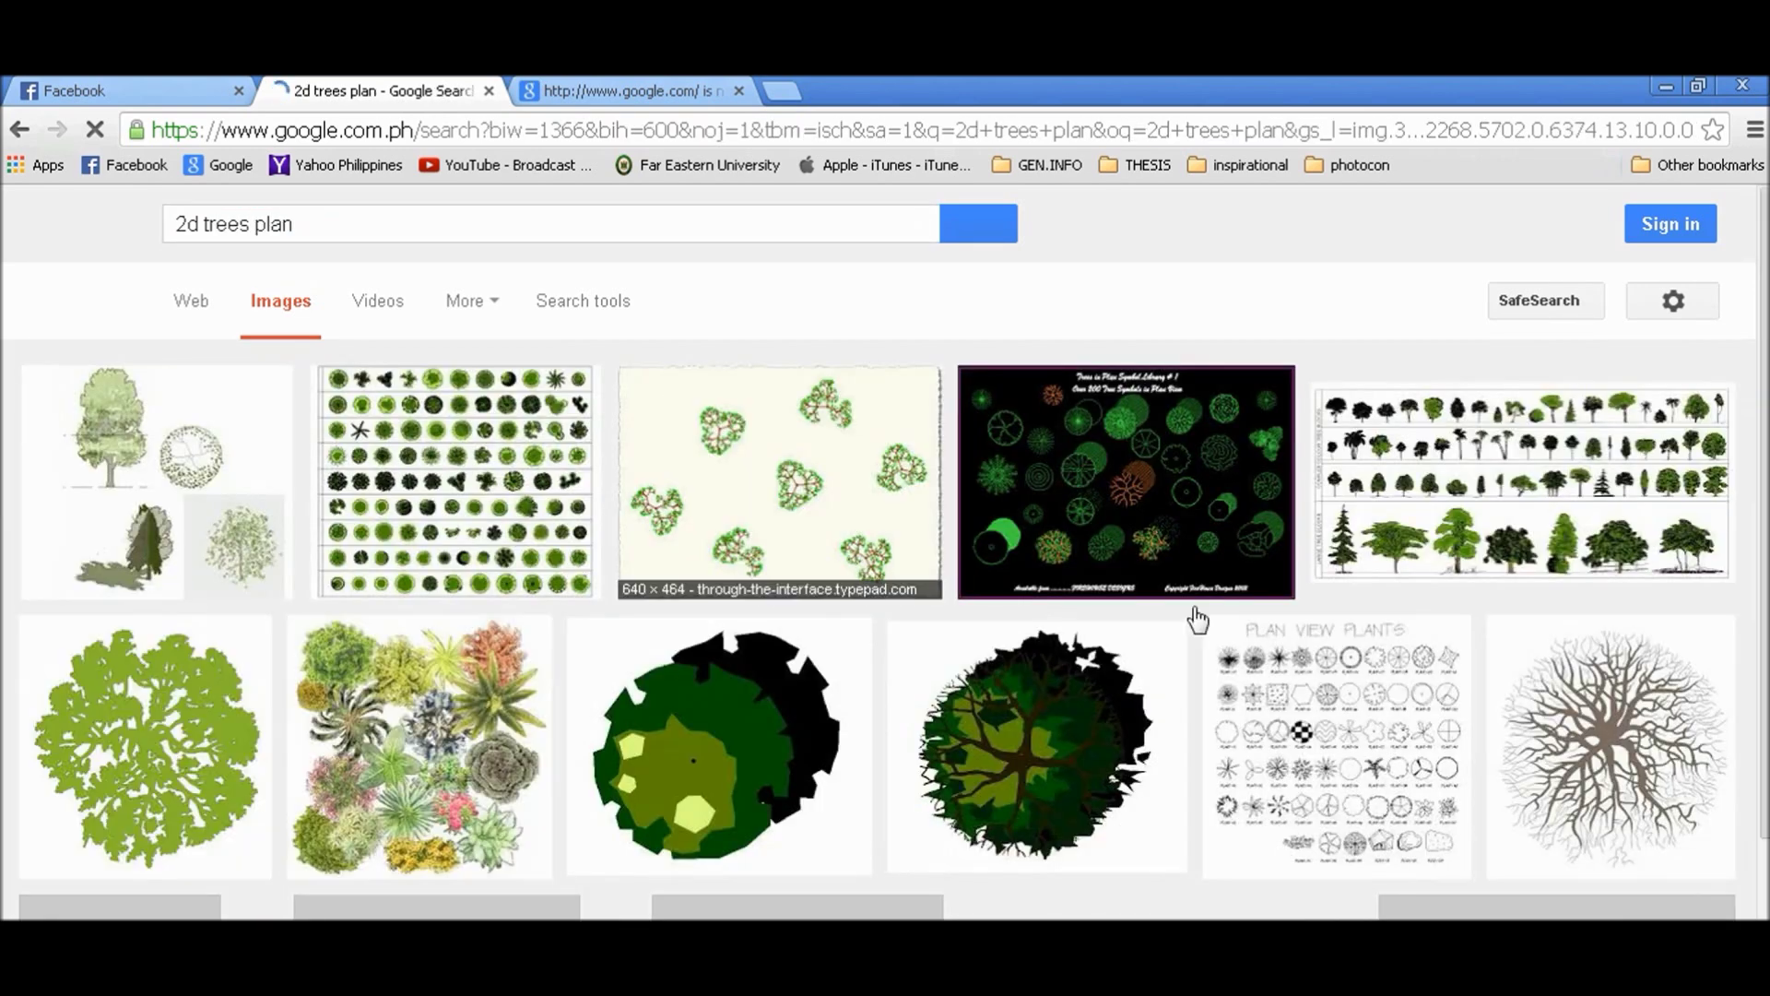
{"action": "scroll", "coordinate": [1107, 517], "scroll_direction": "down", "scroll_amount": 5}
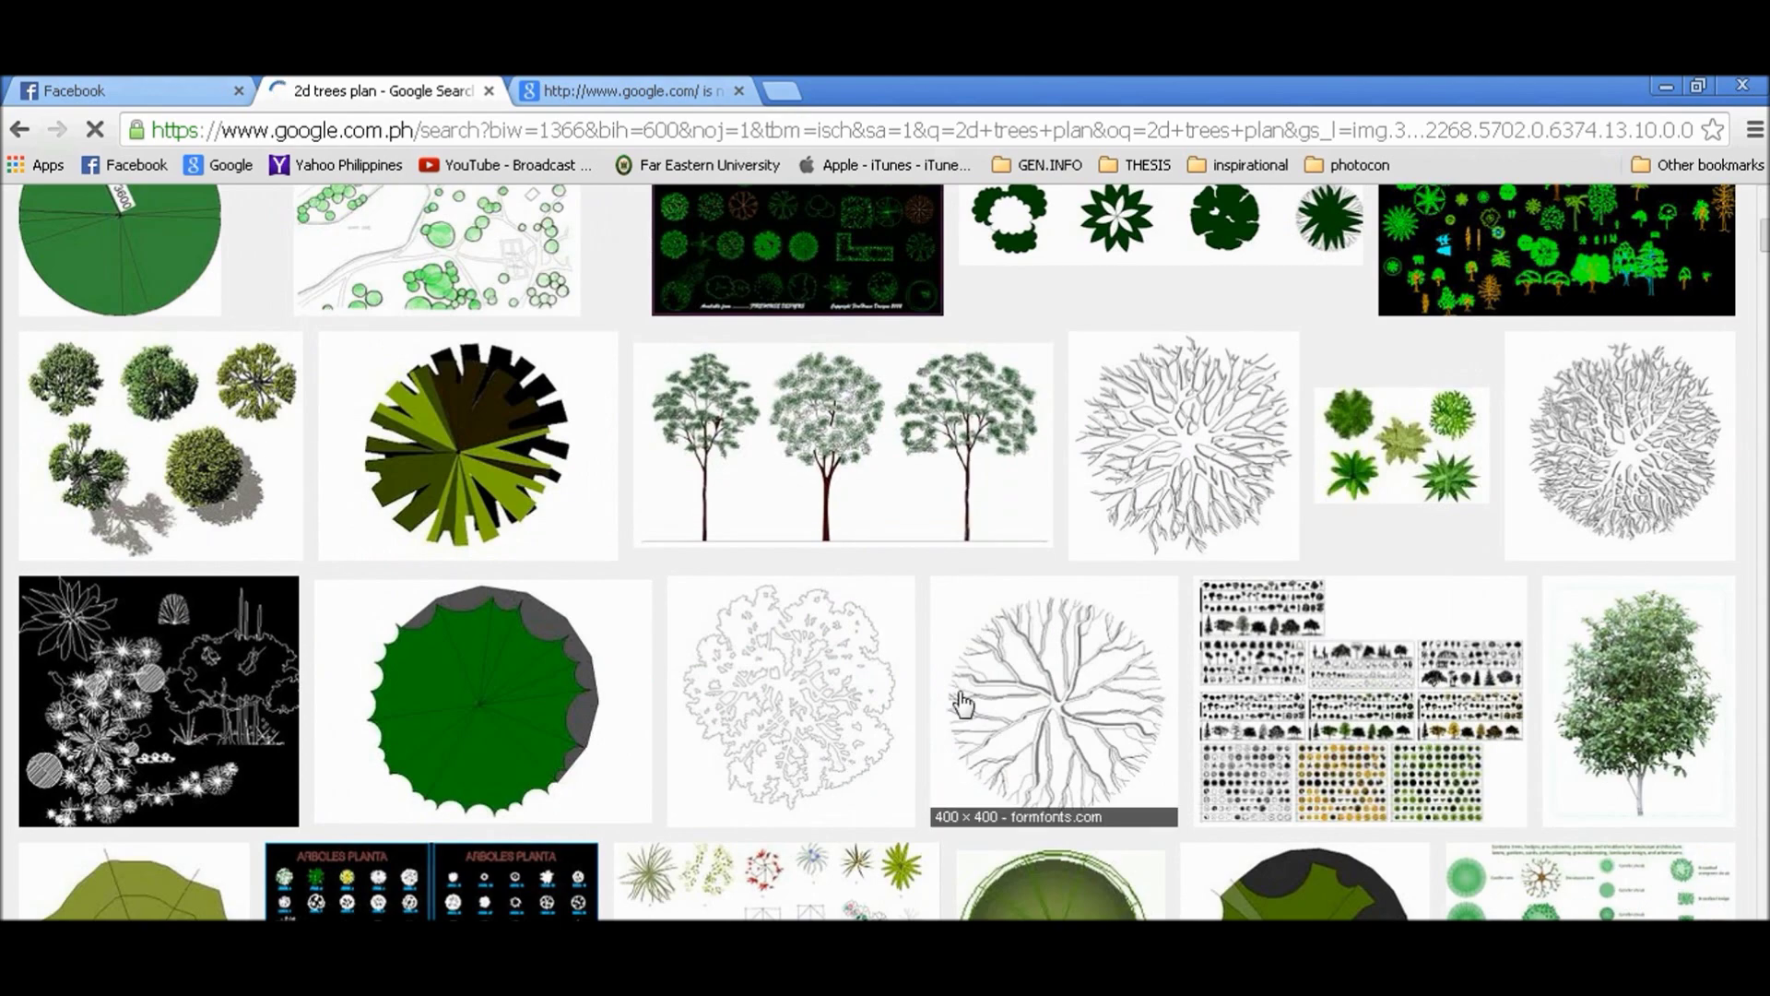
{"action": "scroll", "coordinate": [1106, 519], "scroll_direction": "up", "scroll_amount": 5}
{"action": "scroll", "coordinate": [734, 506], "scroll_direction": "down", "scroll_amount": 3}
{"action": "scroll", "coordinate": [734, 507], "scroll_direction": "down", "scroll_amount": 5}
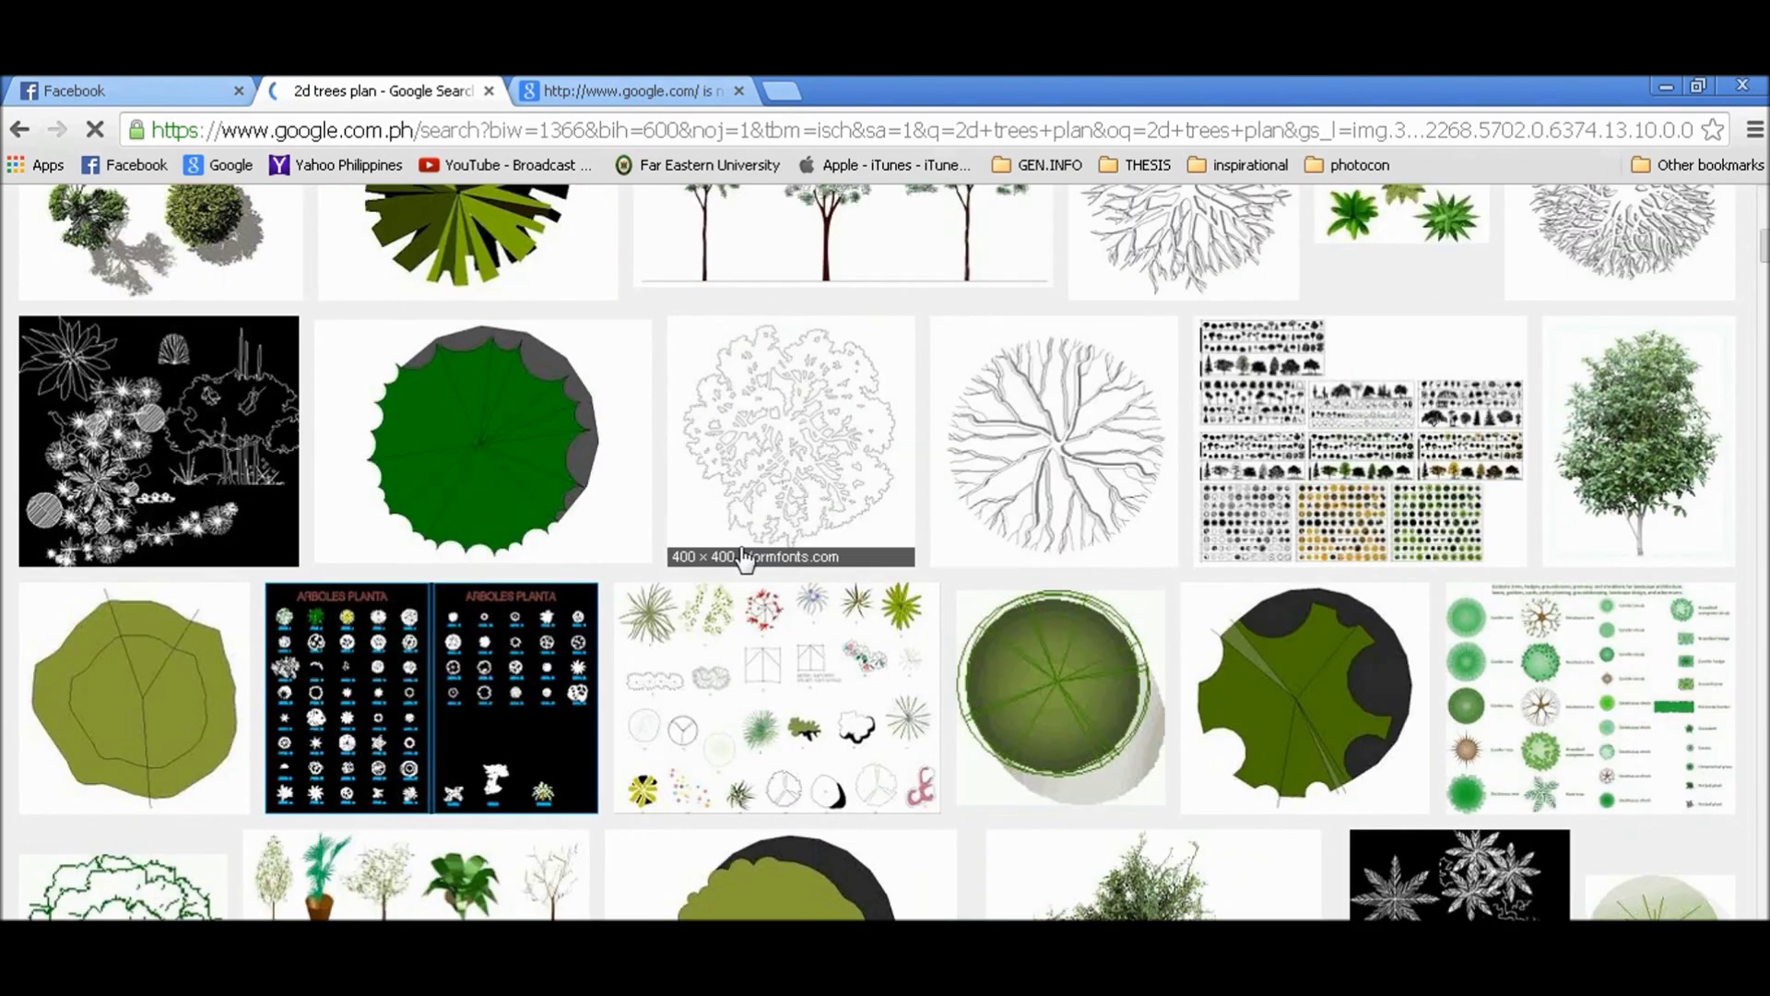
{"action": "key", "text": "alt+Tab"}
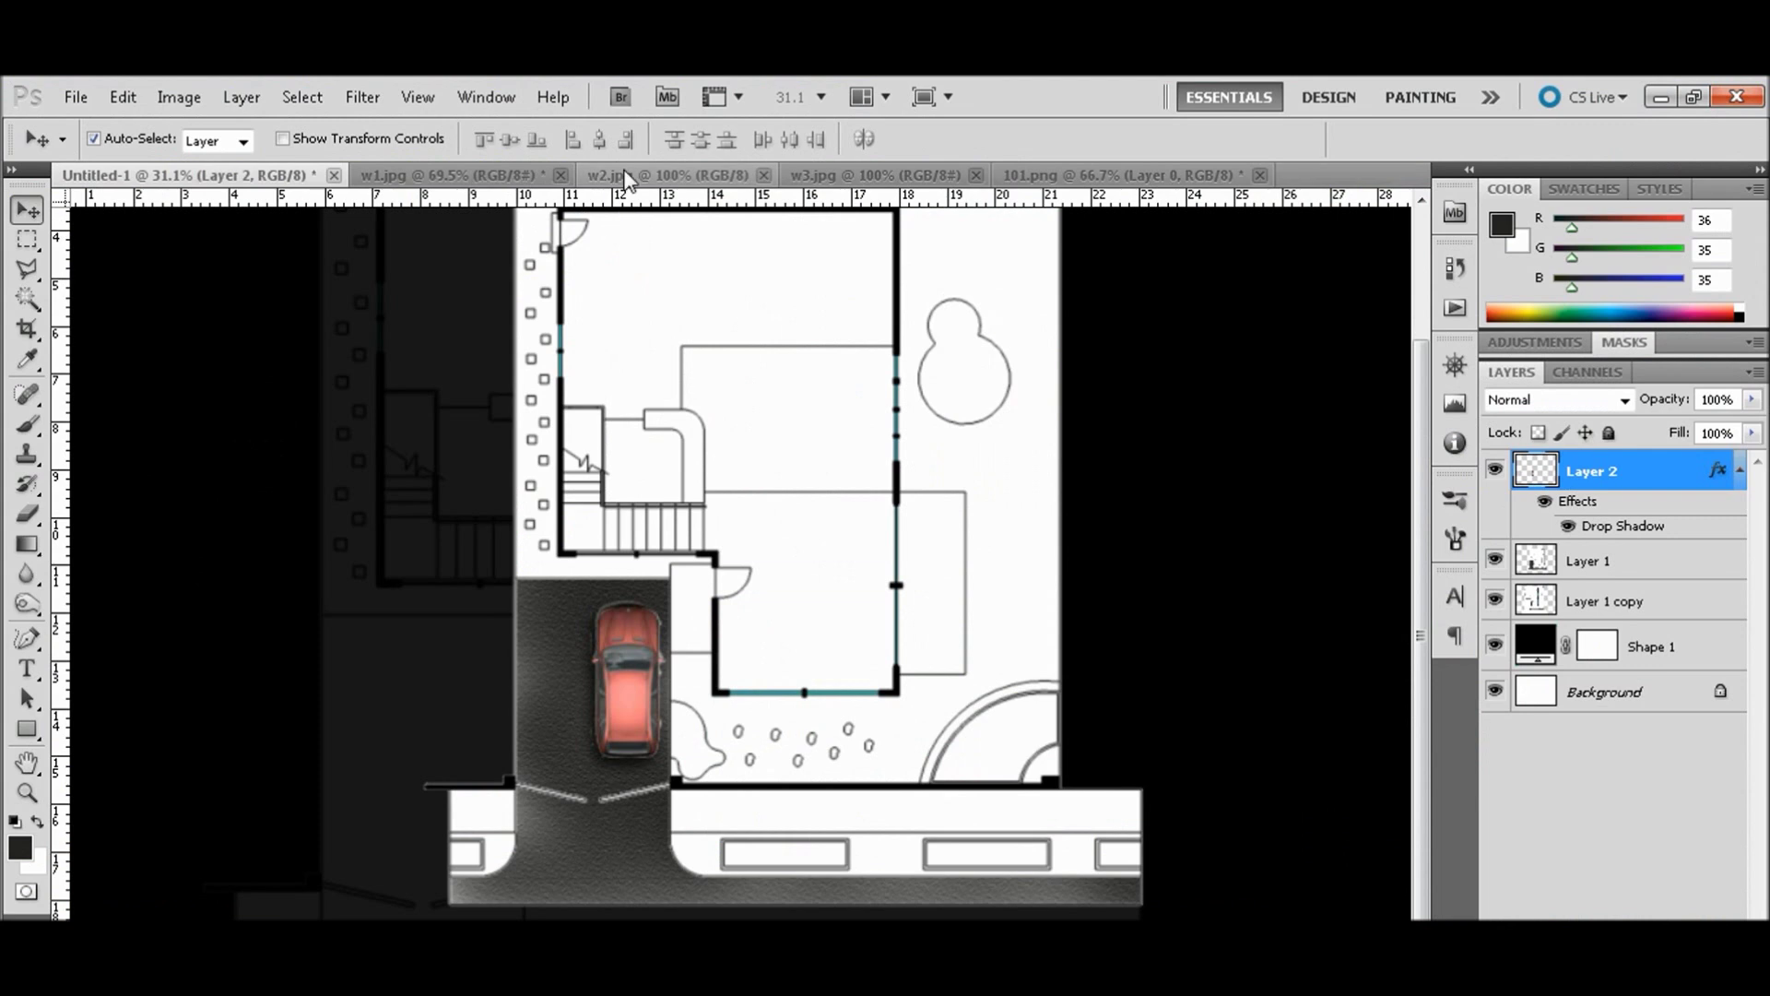
- Marquee-select the top-left tree in w2.jpg and paste it into the floor plan
{"action": "left_click", "coordinate": [643, 175]}
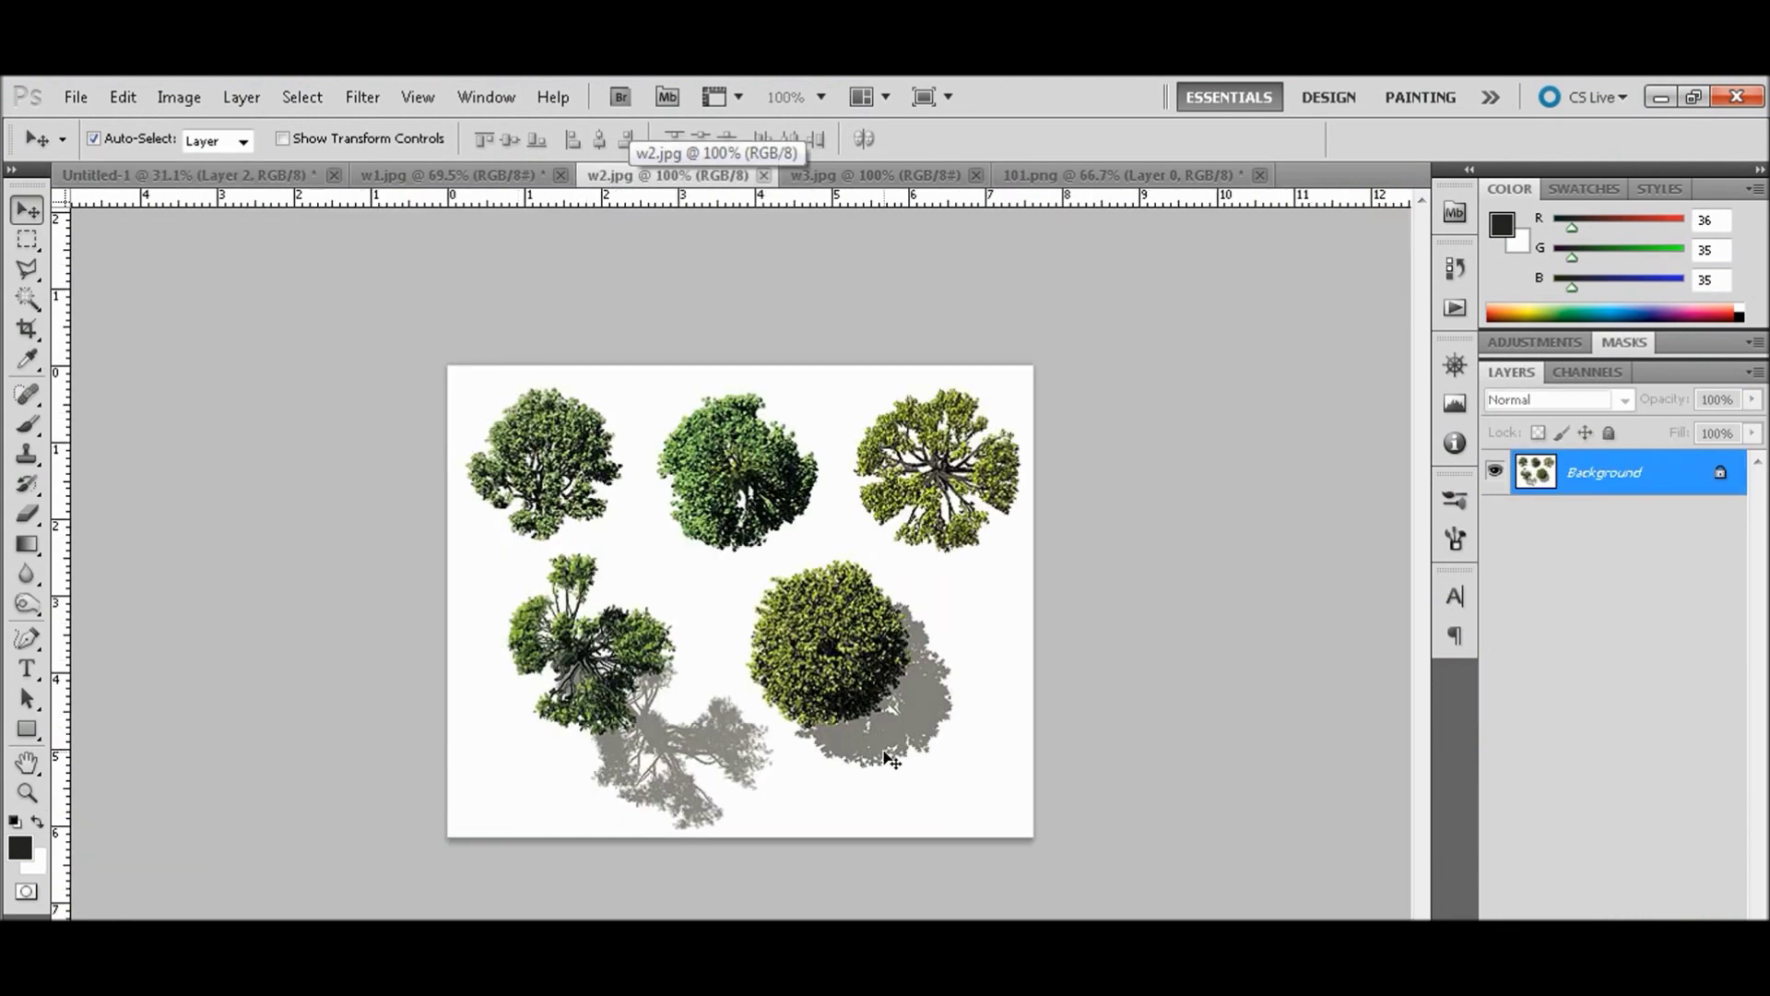
{"action": "left_click", "coordinate": [28, 241]}
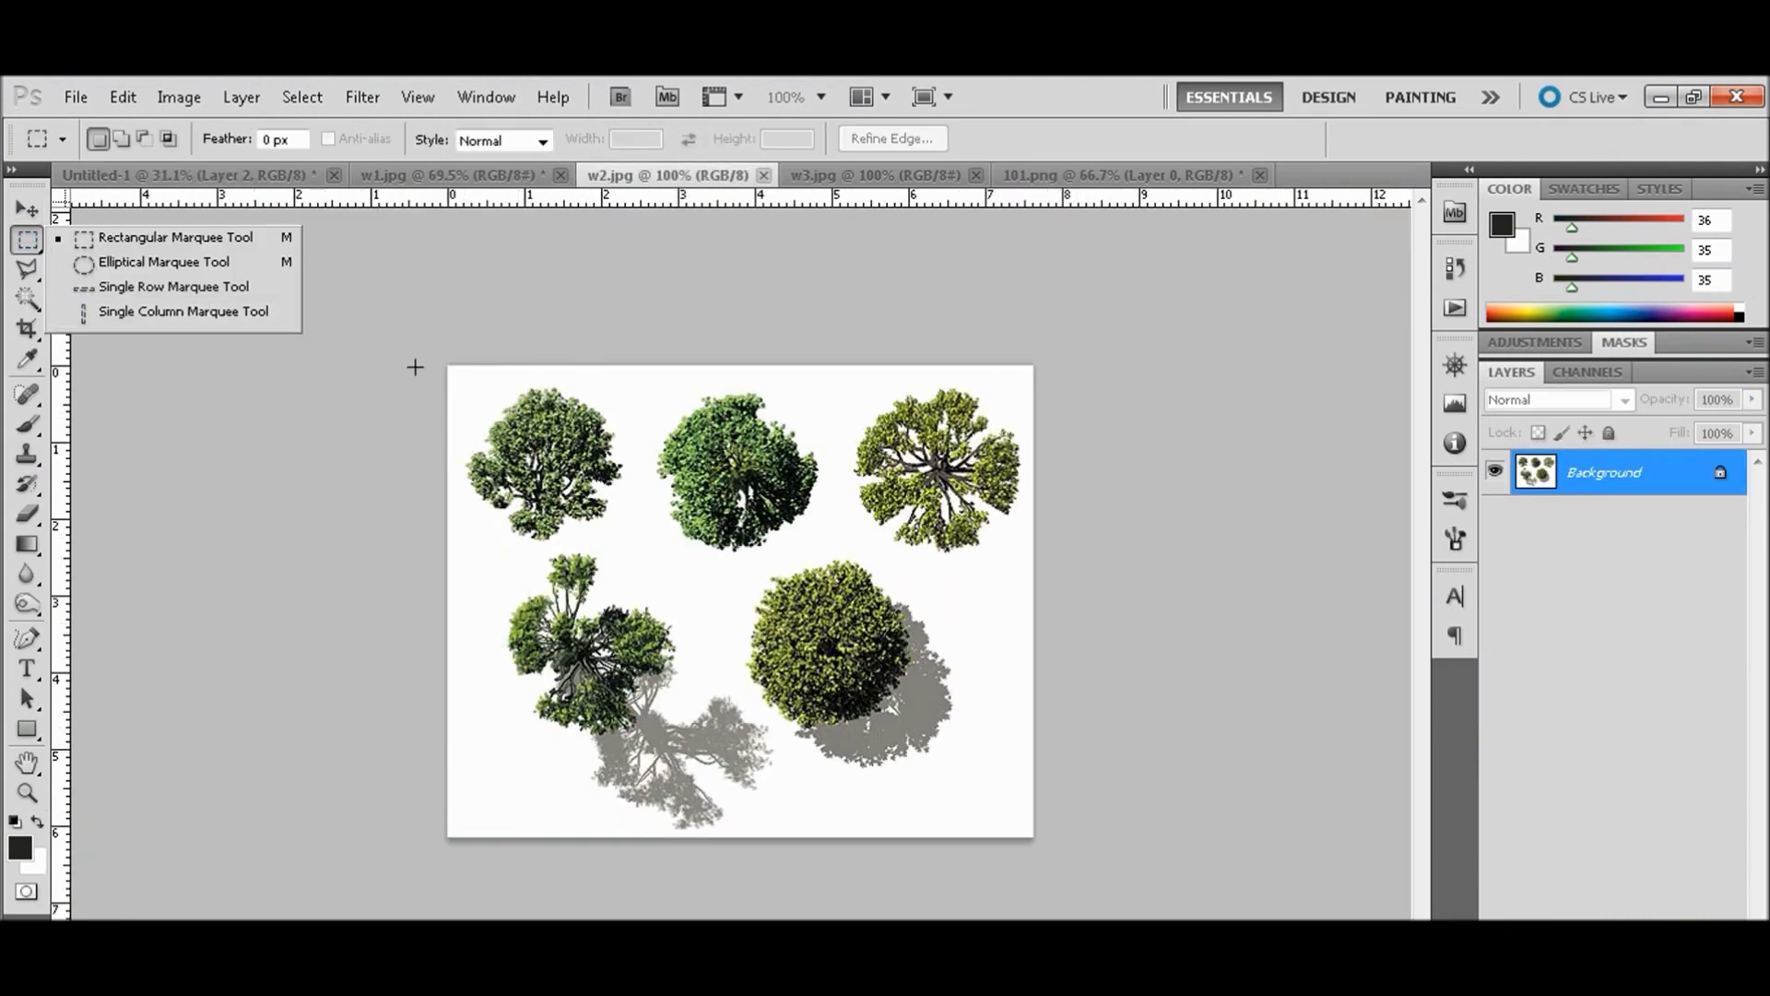
{"action": "left_click_drag", "start_coordinate": [449, 369], "coordinate": [632, 550]}
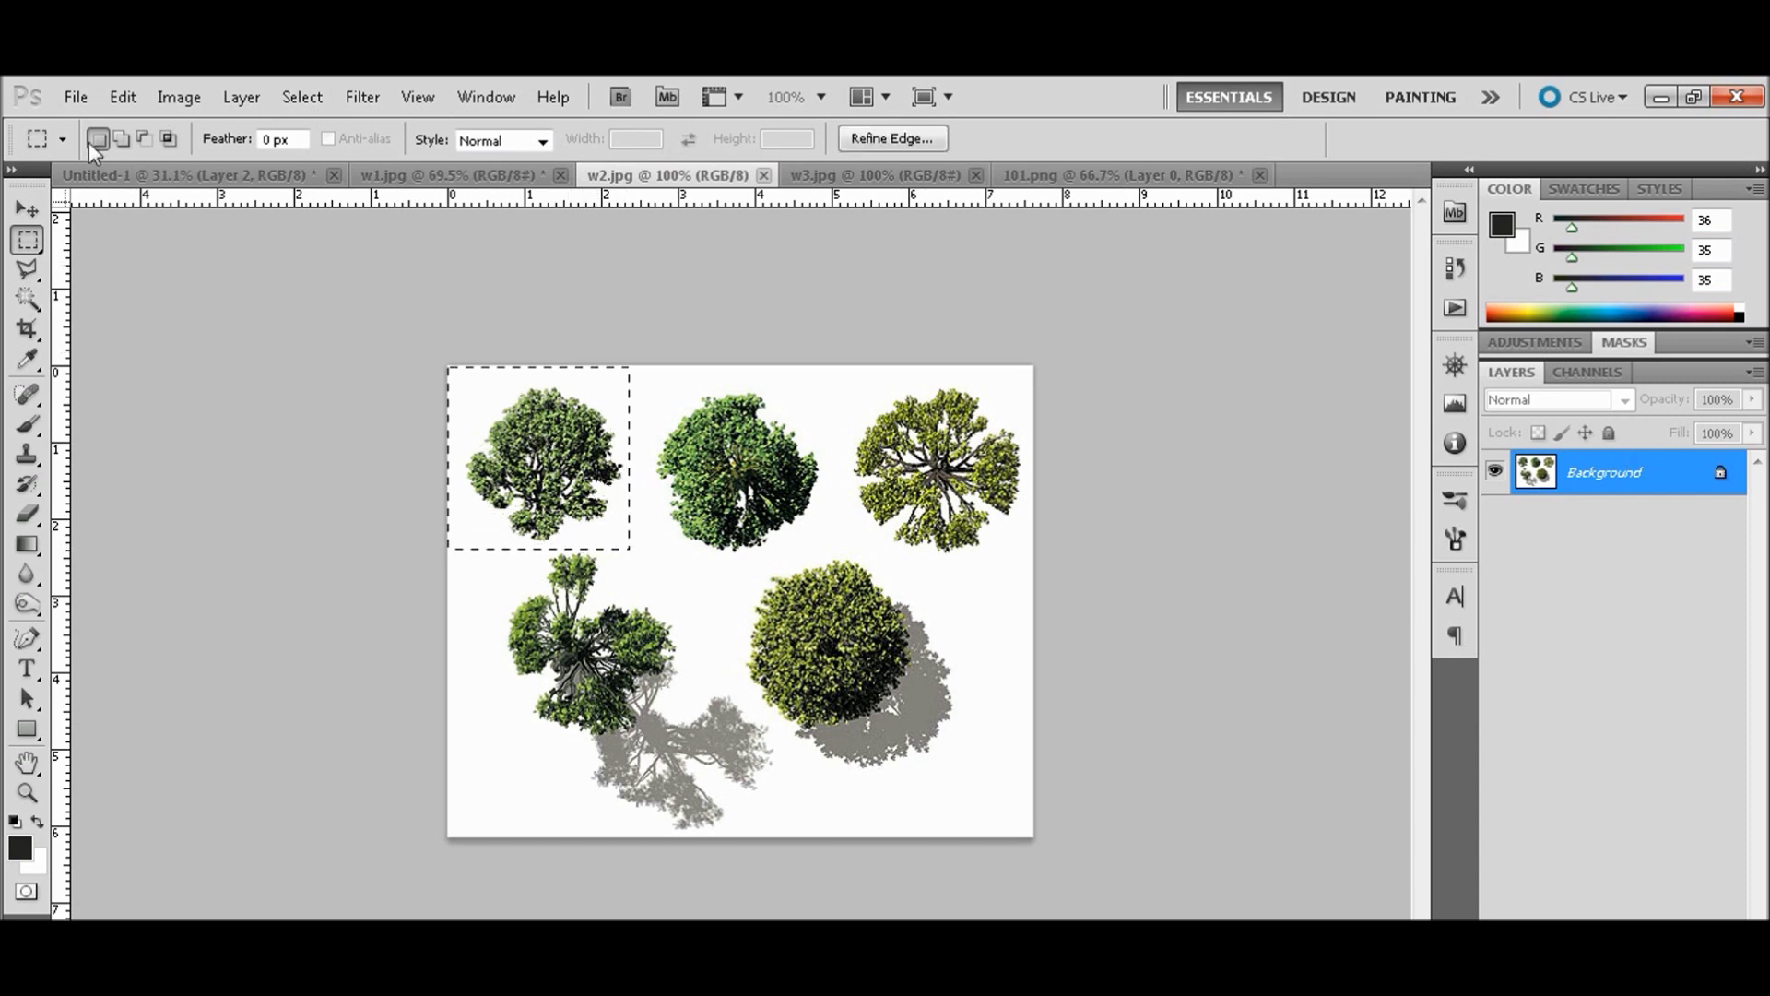
{"action": "left_click", "coordinate": [126, 174]}
{"action": "key", "text": "ctrl+v"}
- Move the pasted tree onto the sidewalk and enlarge it
{"action": "key", "text": "v"}
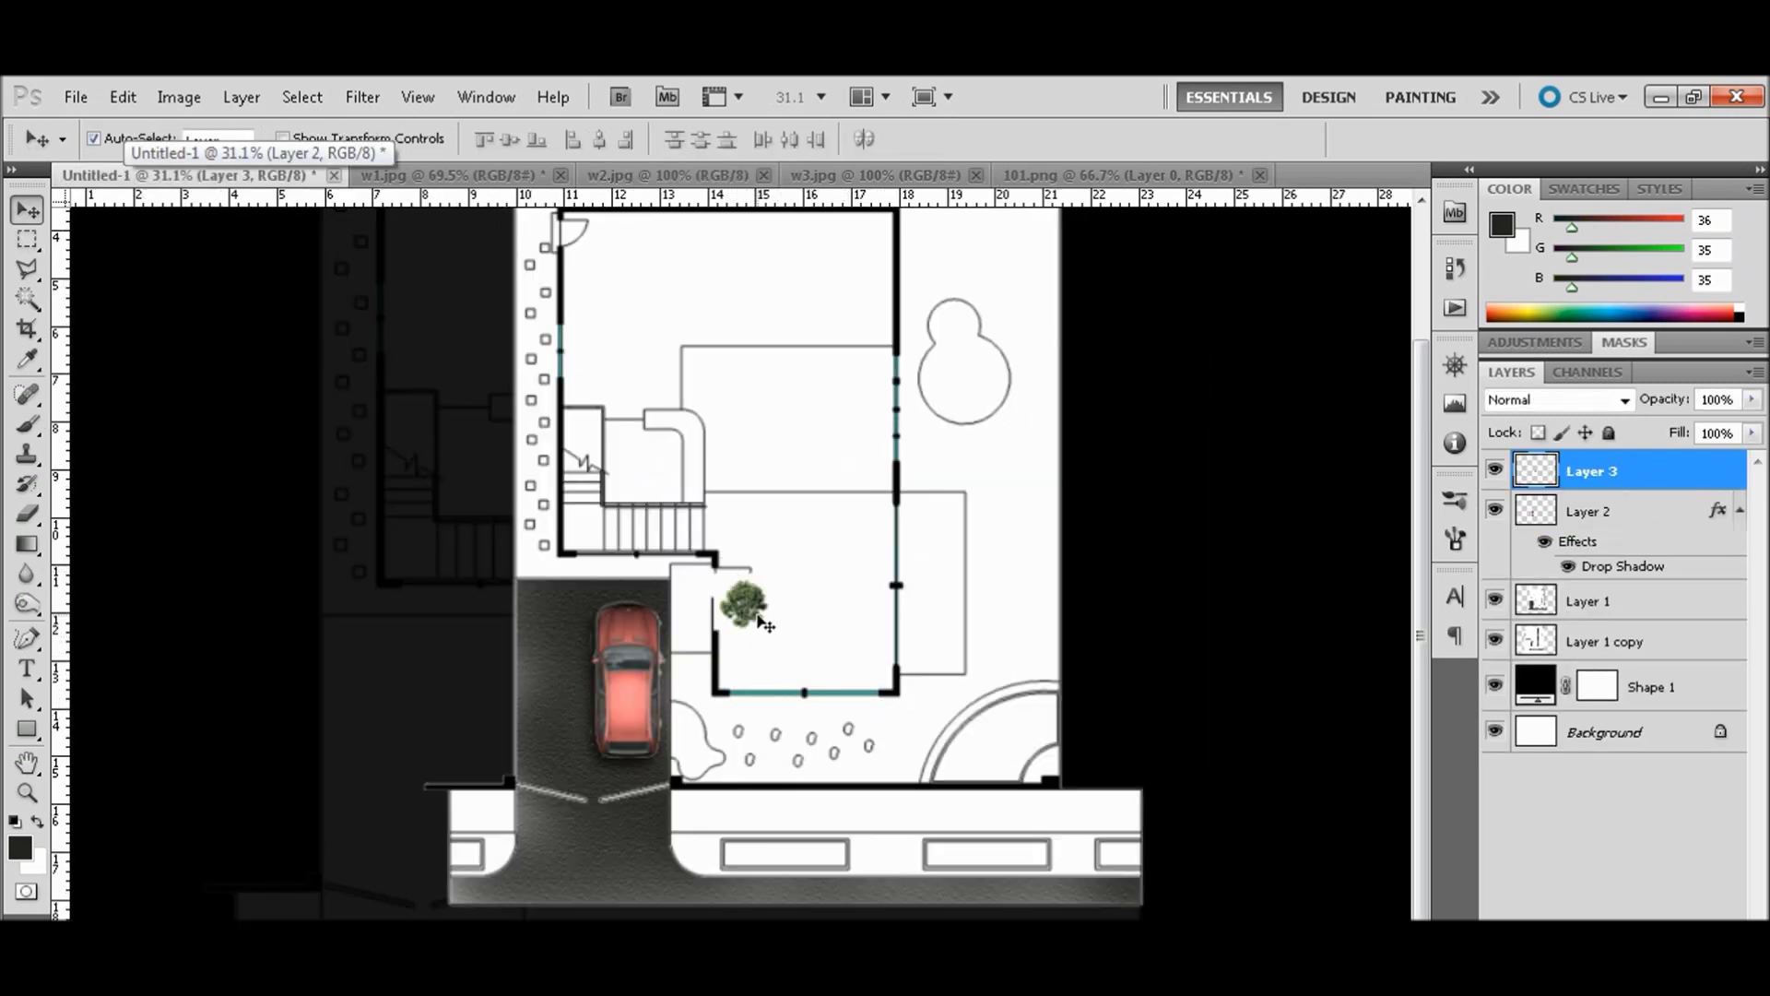
{"action": "left_click_drag", "start_coordinate": [743, 602], "coordinate": [764, 855]}
{"action": "key", "text": "ctrl+t"}
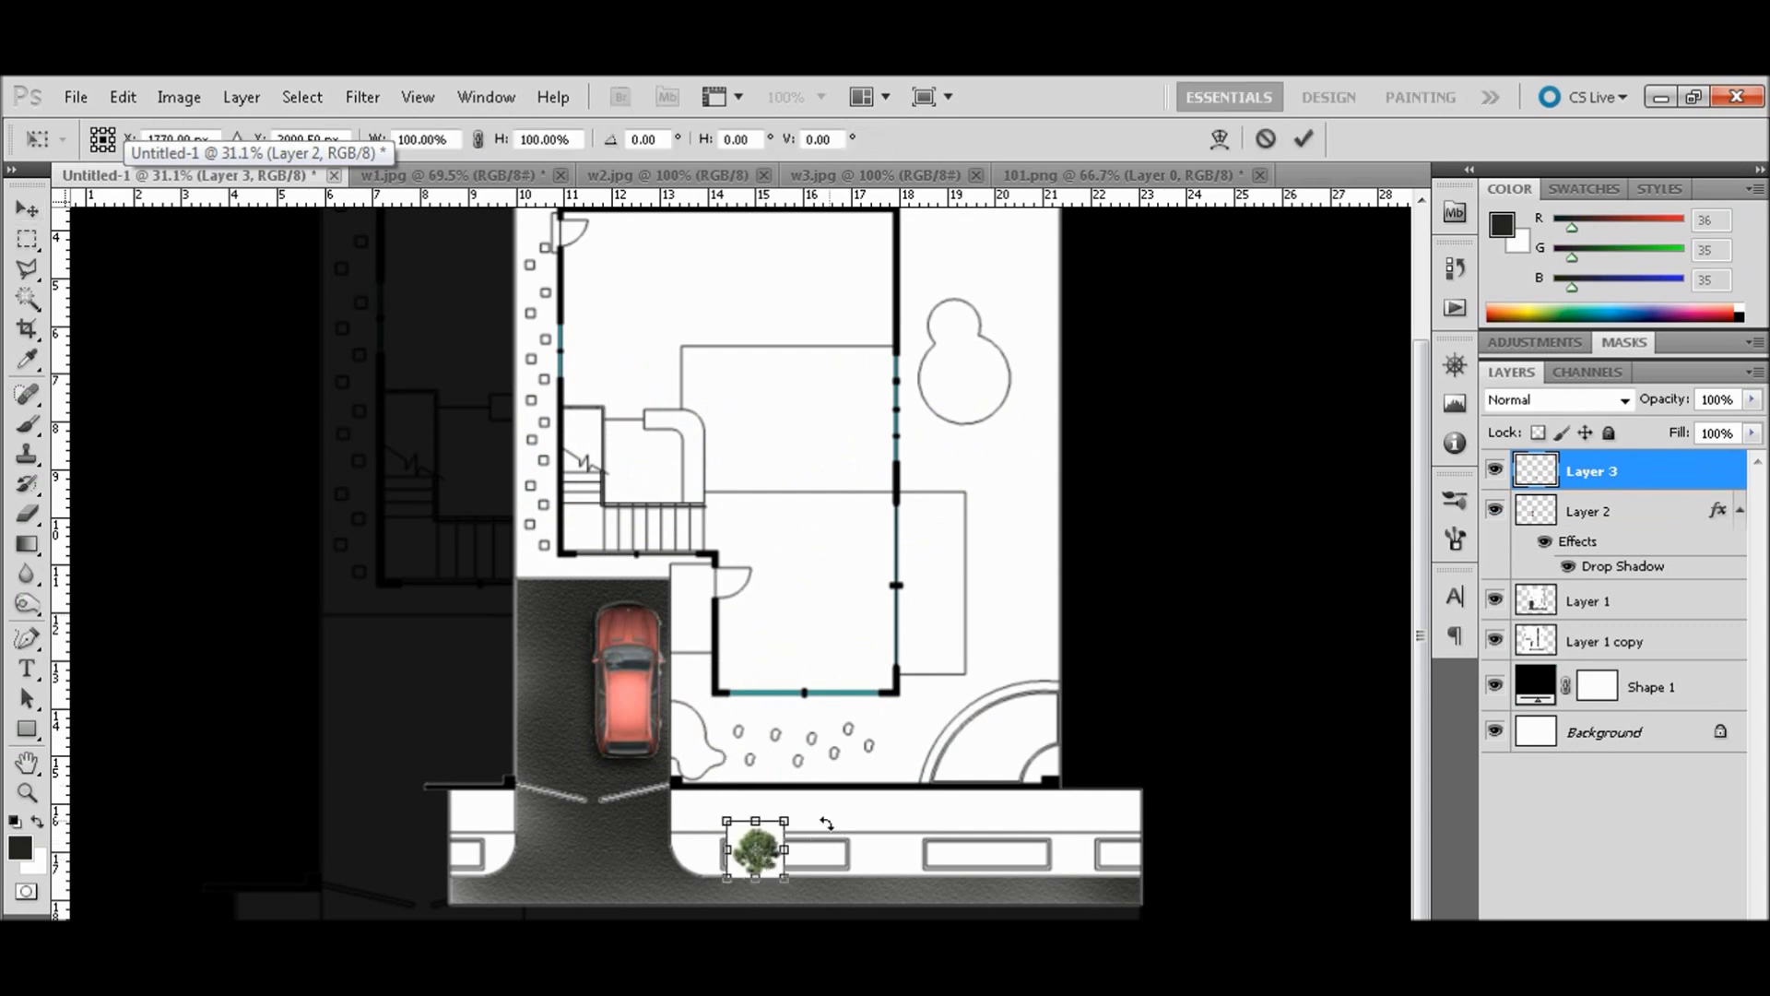
{"action": "left_click_drag", "start_coordinate": [786, 821], "coordinate": [839, 804]}
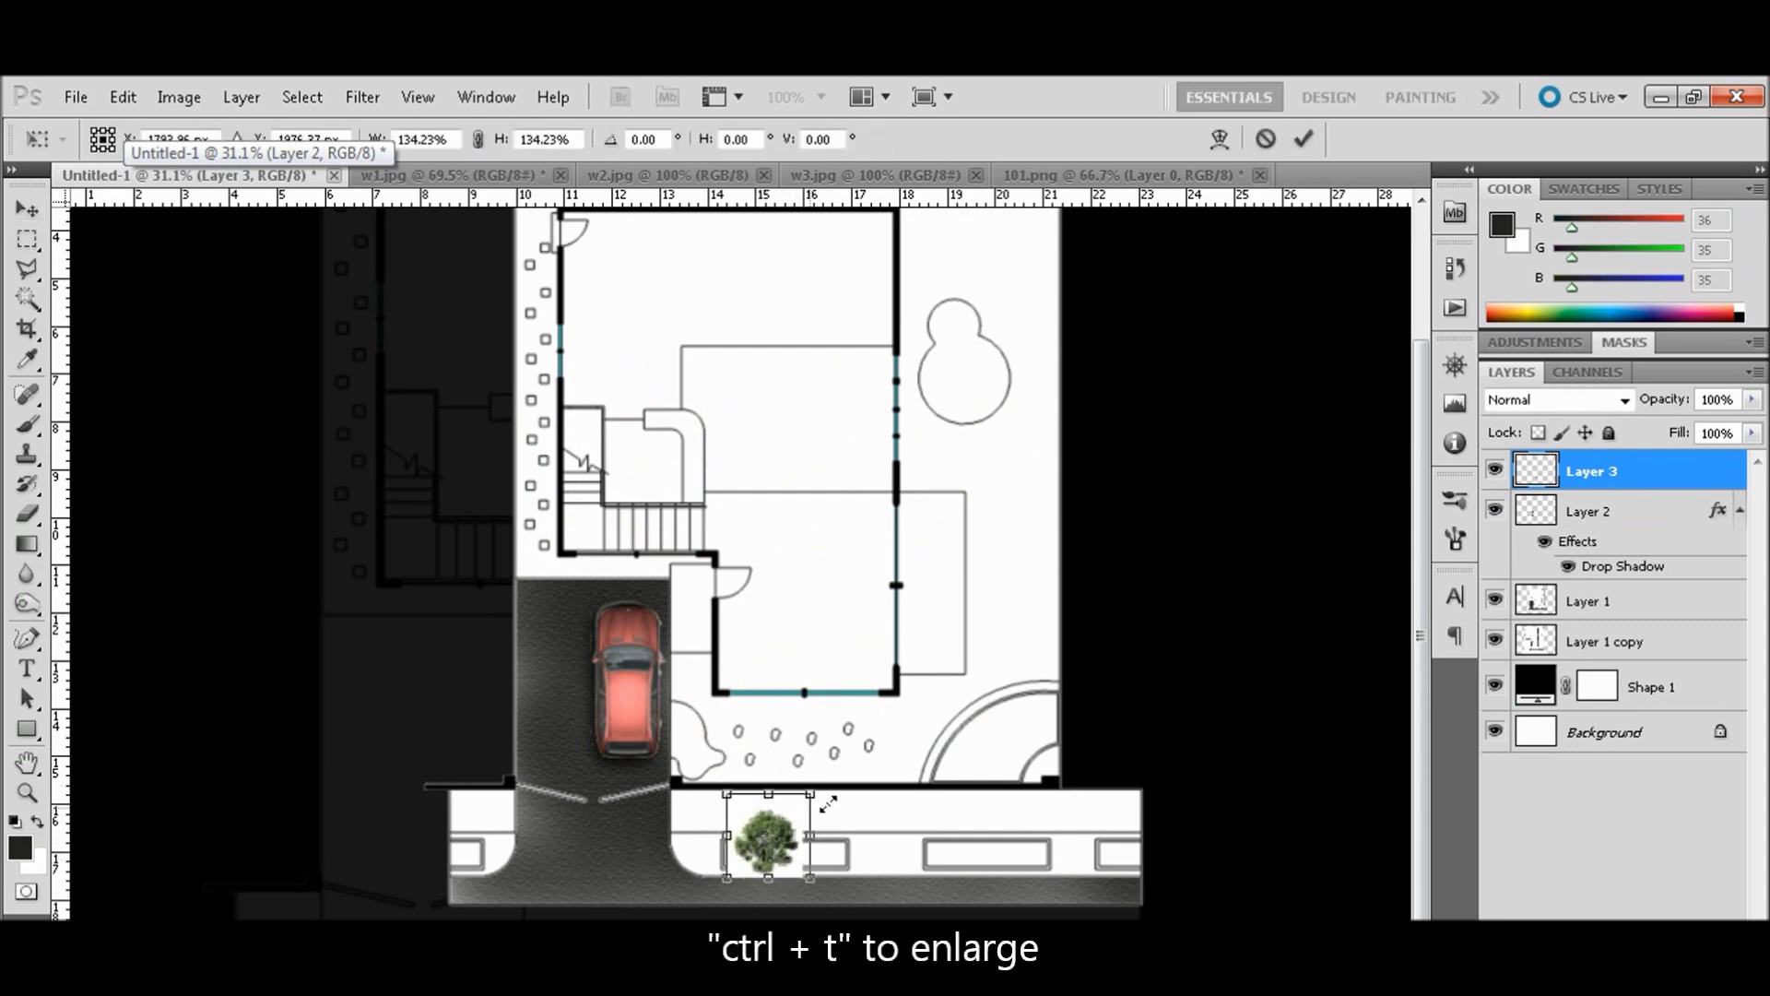
{"action": "key", "text": "Return"}
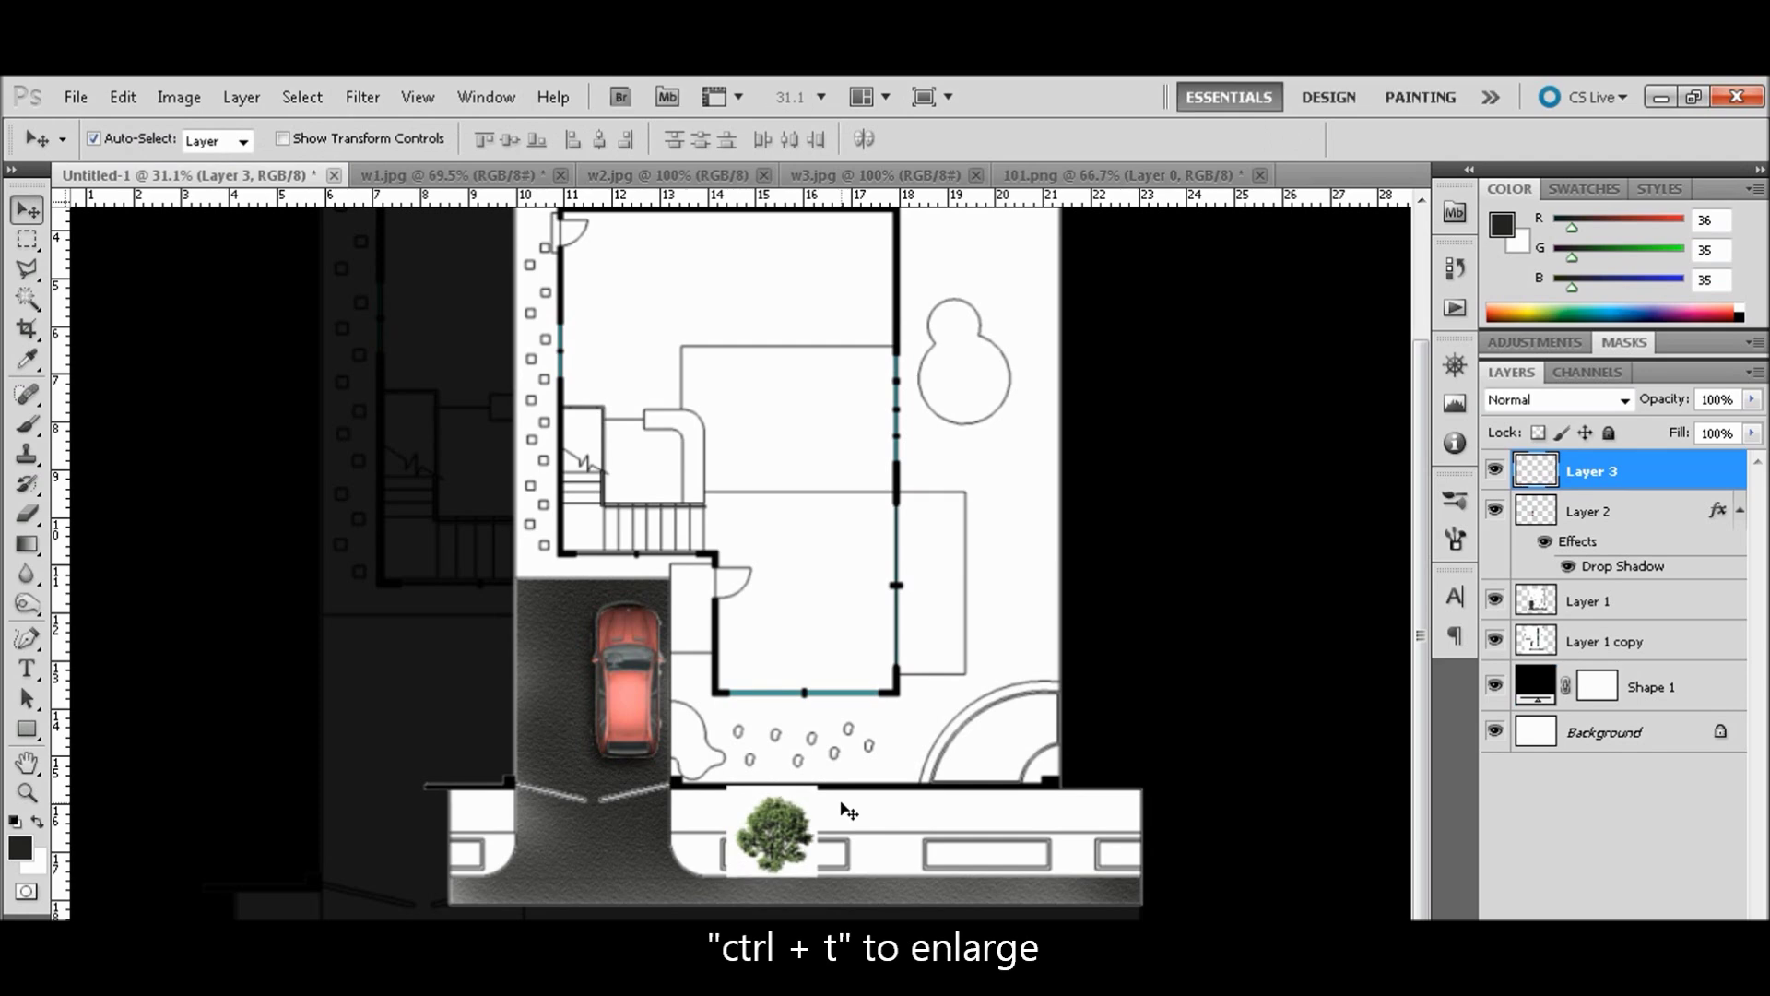
{"action": "mouse_move", "coordinate": [745, 868]}
{"action": "left_mouse_down"}
{"action": "mouse_move", "coordinate": [758, 885]}
{"action": "mouse_move", "coordinate": [886, 885]}
{"action": "left_mouse_up"}
{"action": "key", "text": "z"}
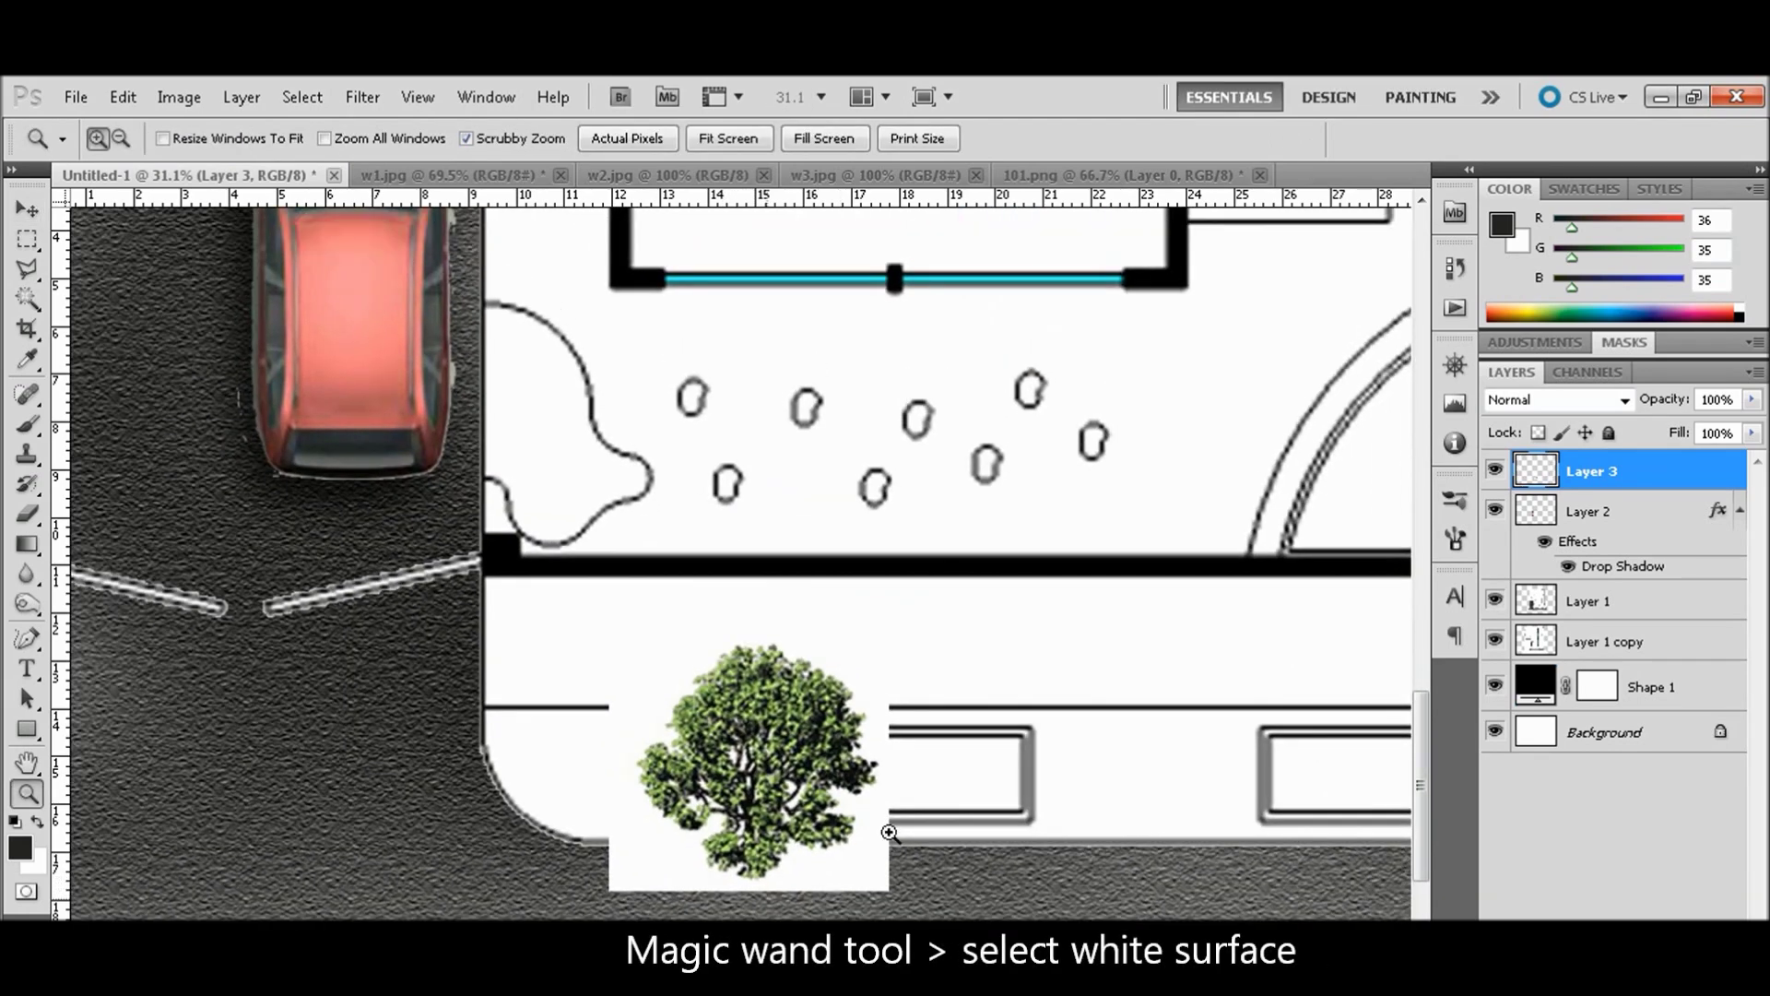
- Delete the tree's white background, shift it right, and open Layer 3's Blending Options
{"action": "right_click", "coordinate": [28, 299]}
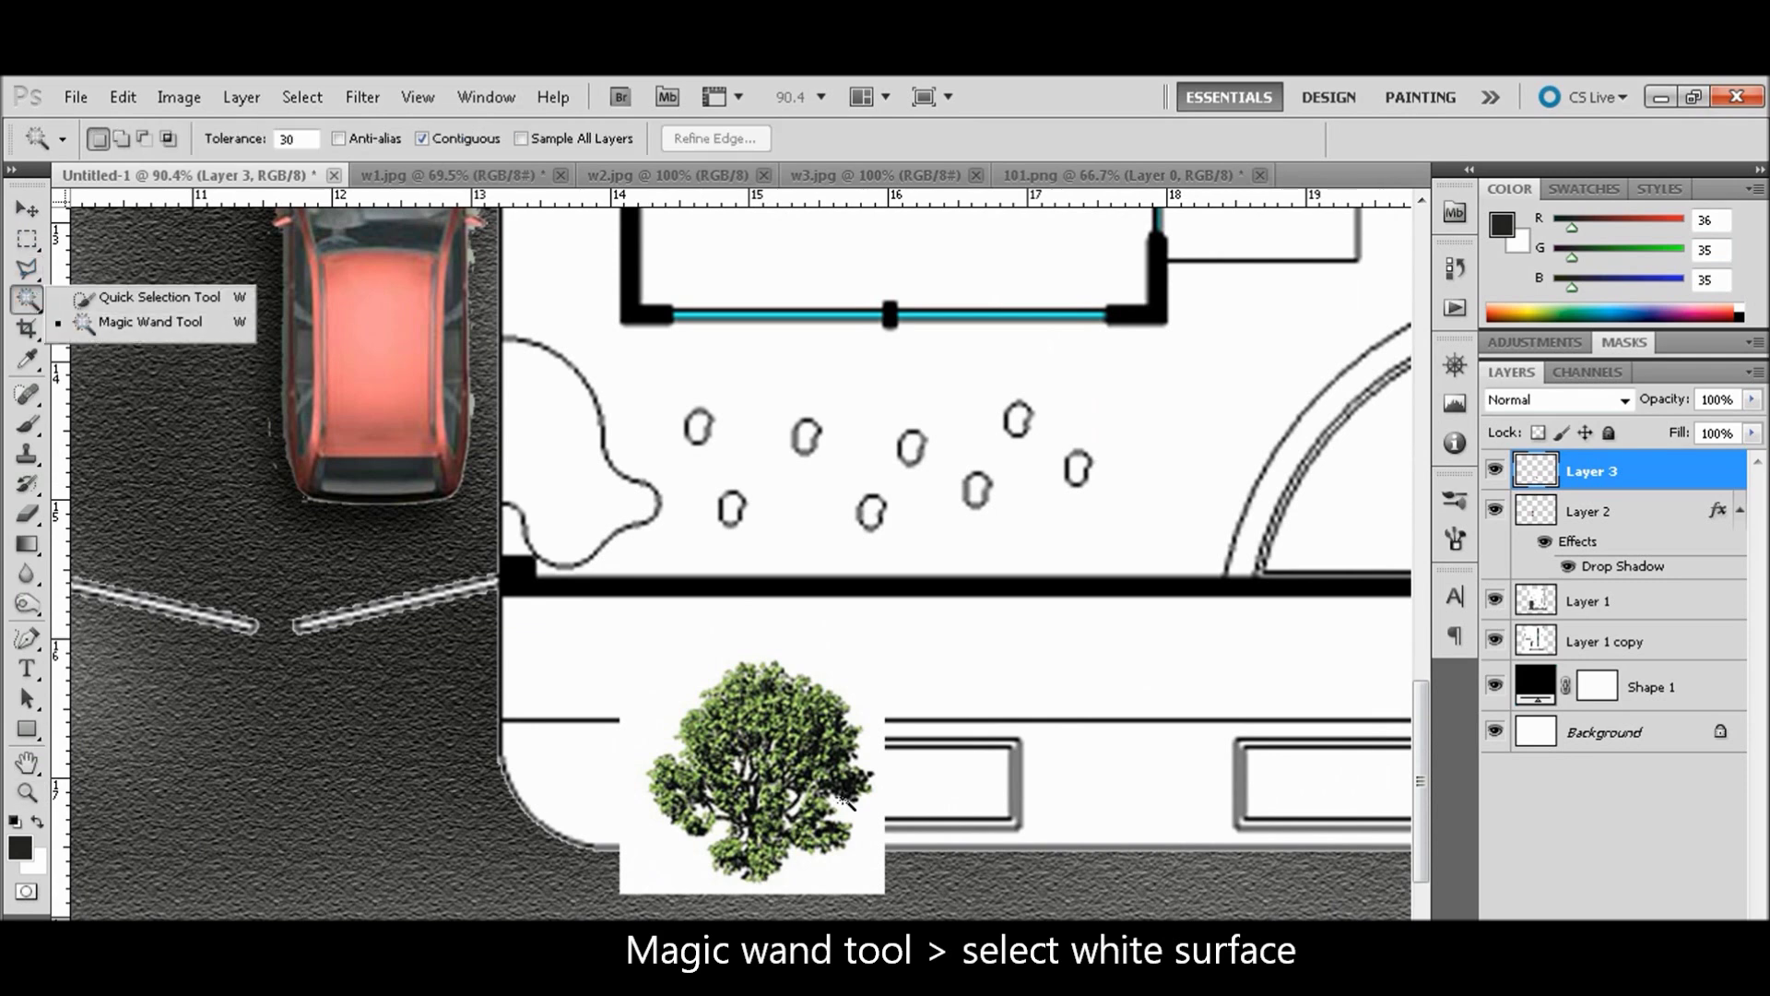
{"action": "key", "text": "Delete"}
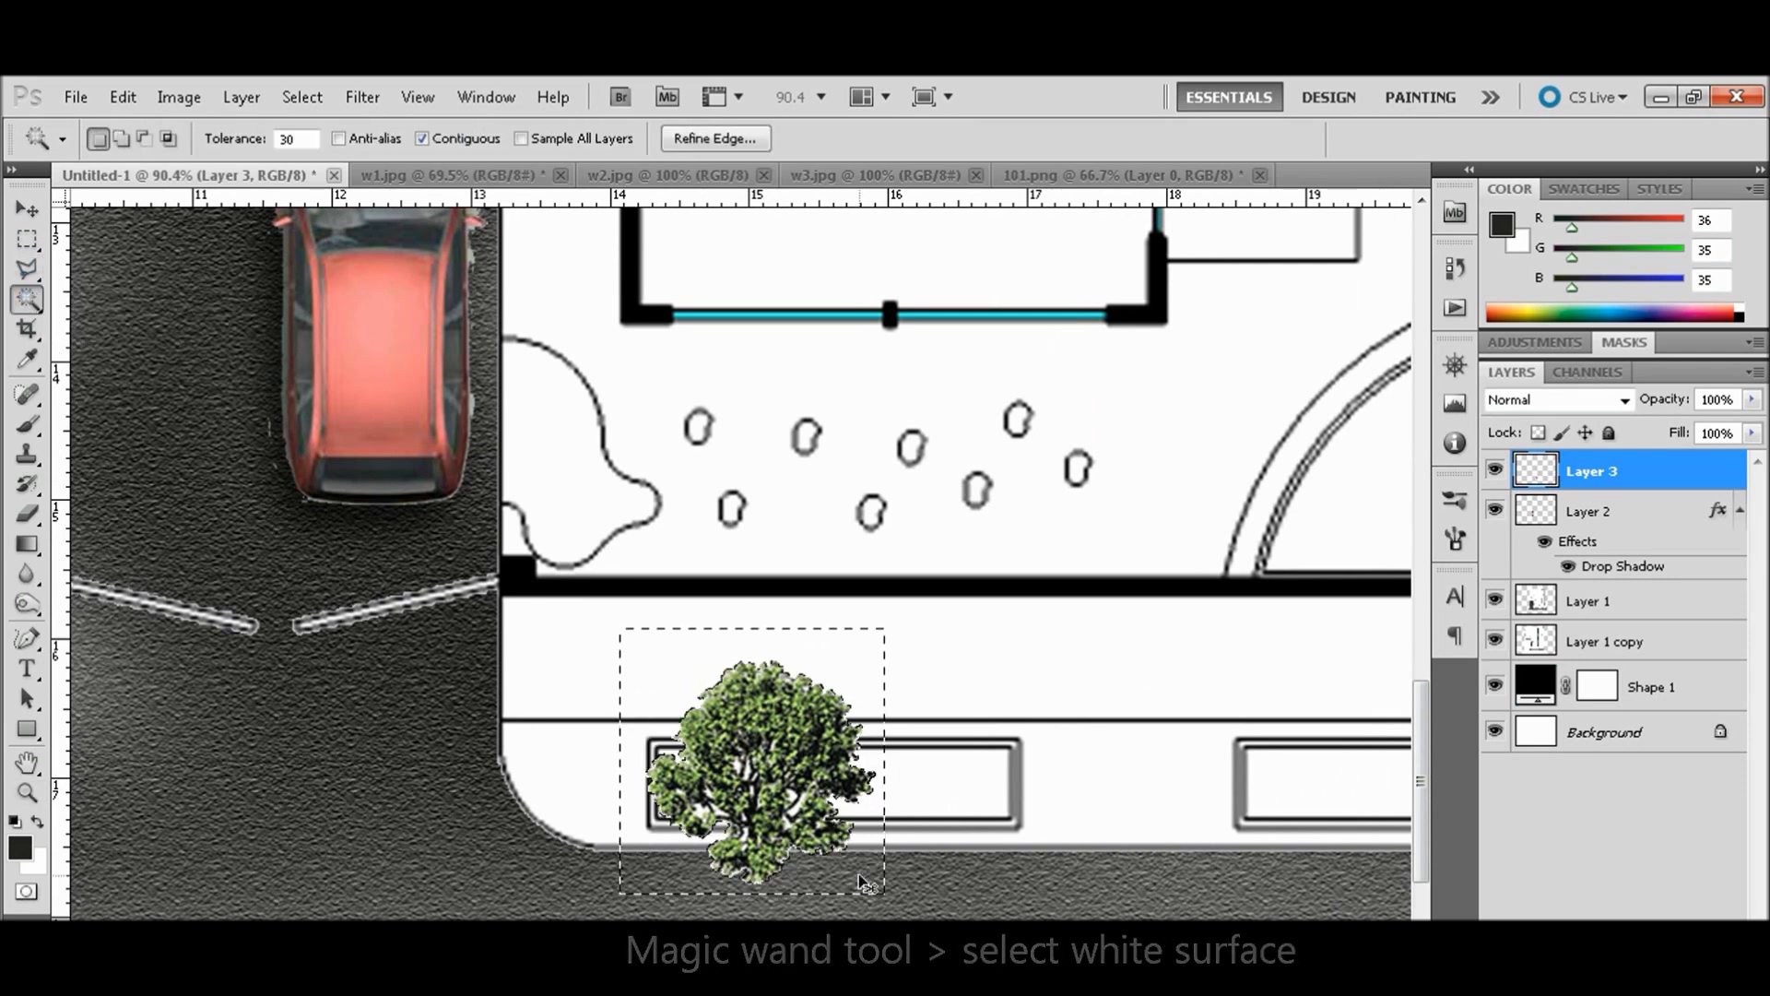
{"action": "key", "text": "v"}
{"action": "mouse_move", "coordinate": [798, 787]}
{"action": "left_mouse_down"}
{"action": "mouse_move", "coordinate": [543, 775]}
{"action": "mouse_move", "coordinate": [664, 872]}
{"action": "left_mouse_up"}
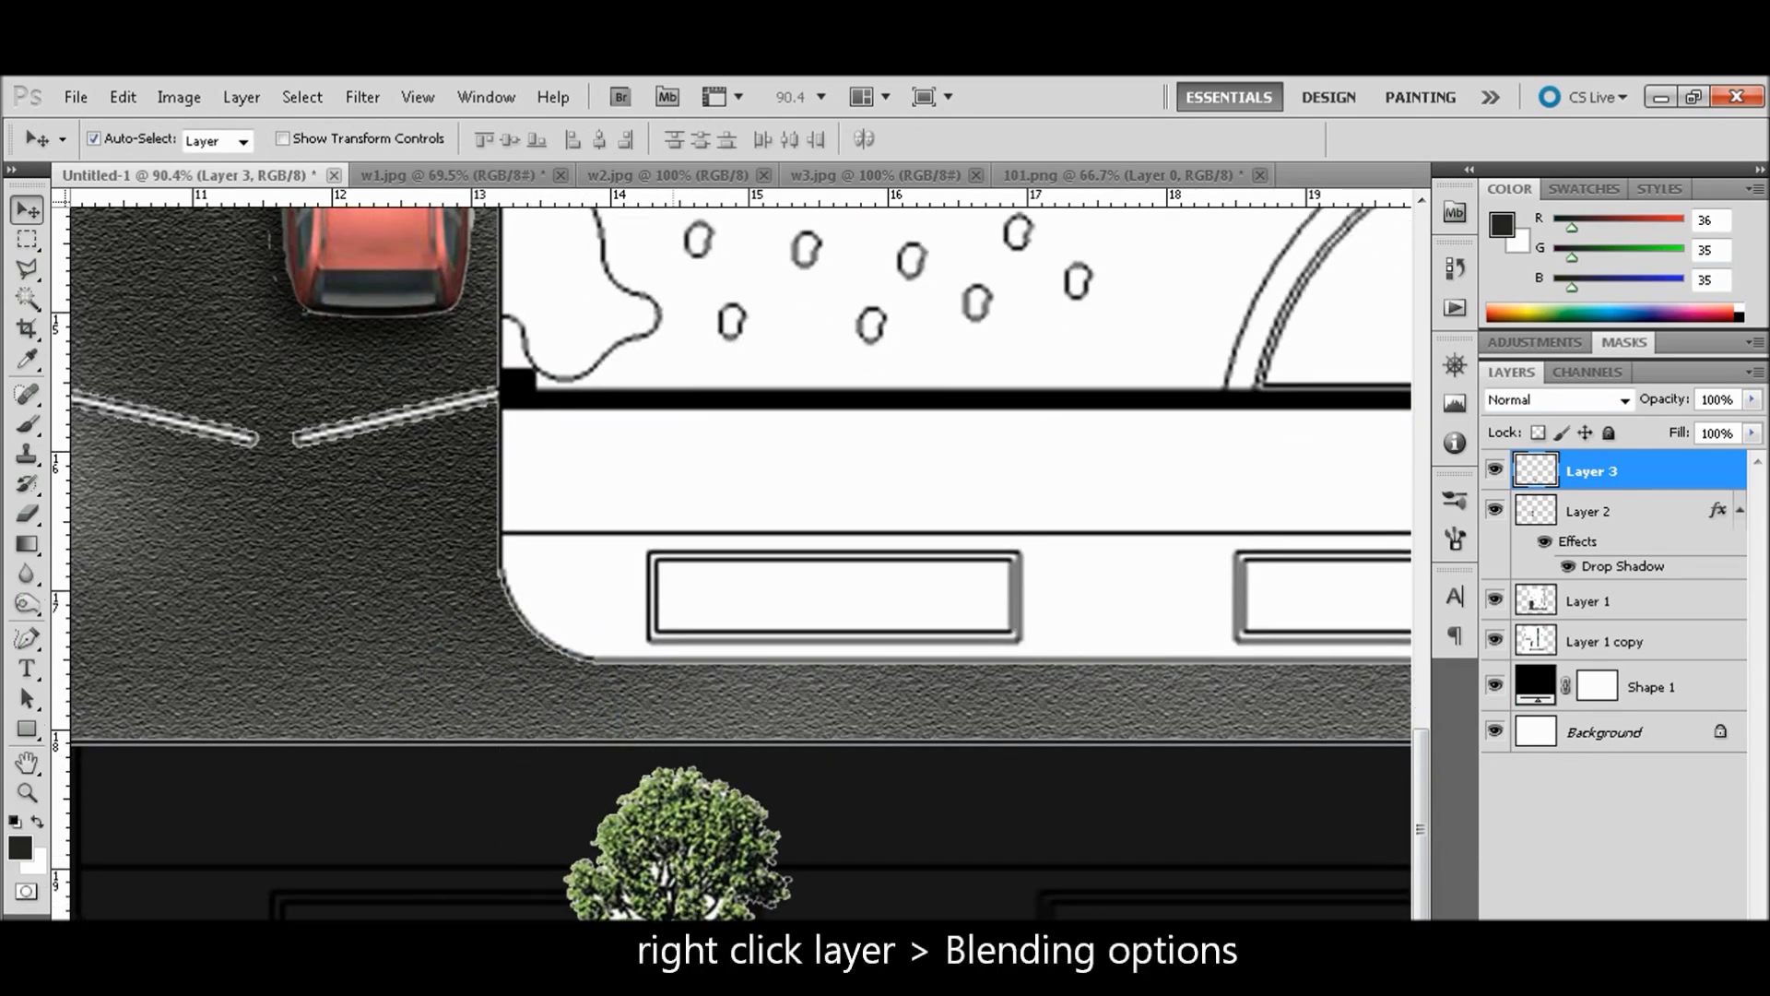
{"action": "left_click_drag", "start_coordinate": [664, 871], "coordinate": [699, 871]}
{"action": "right_click", "coordinate": [1583, 474]}
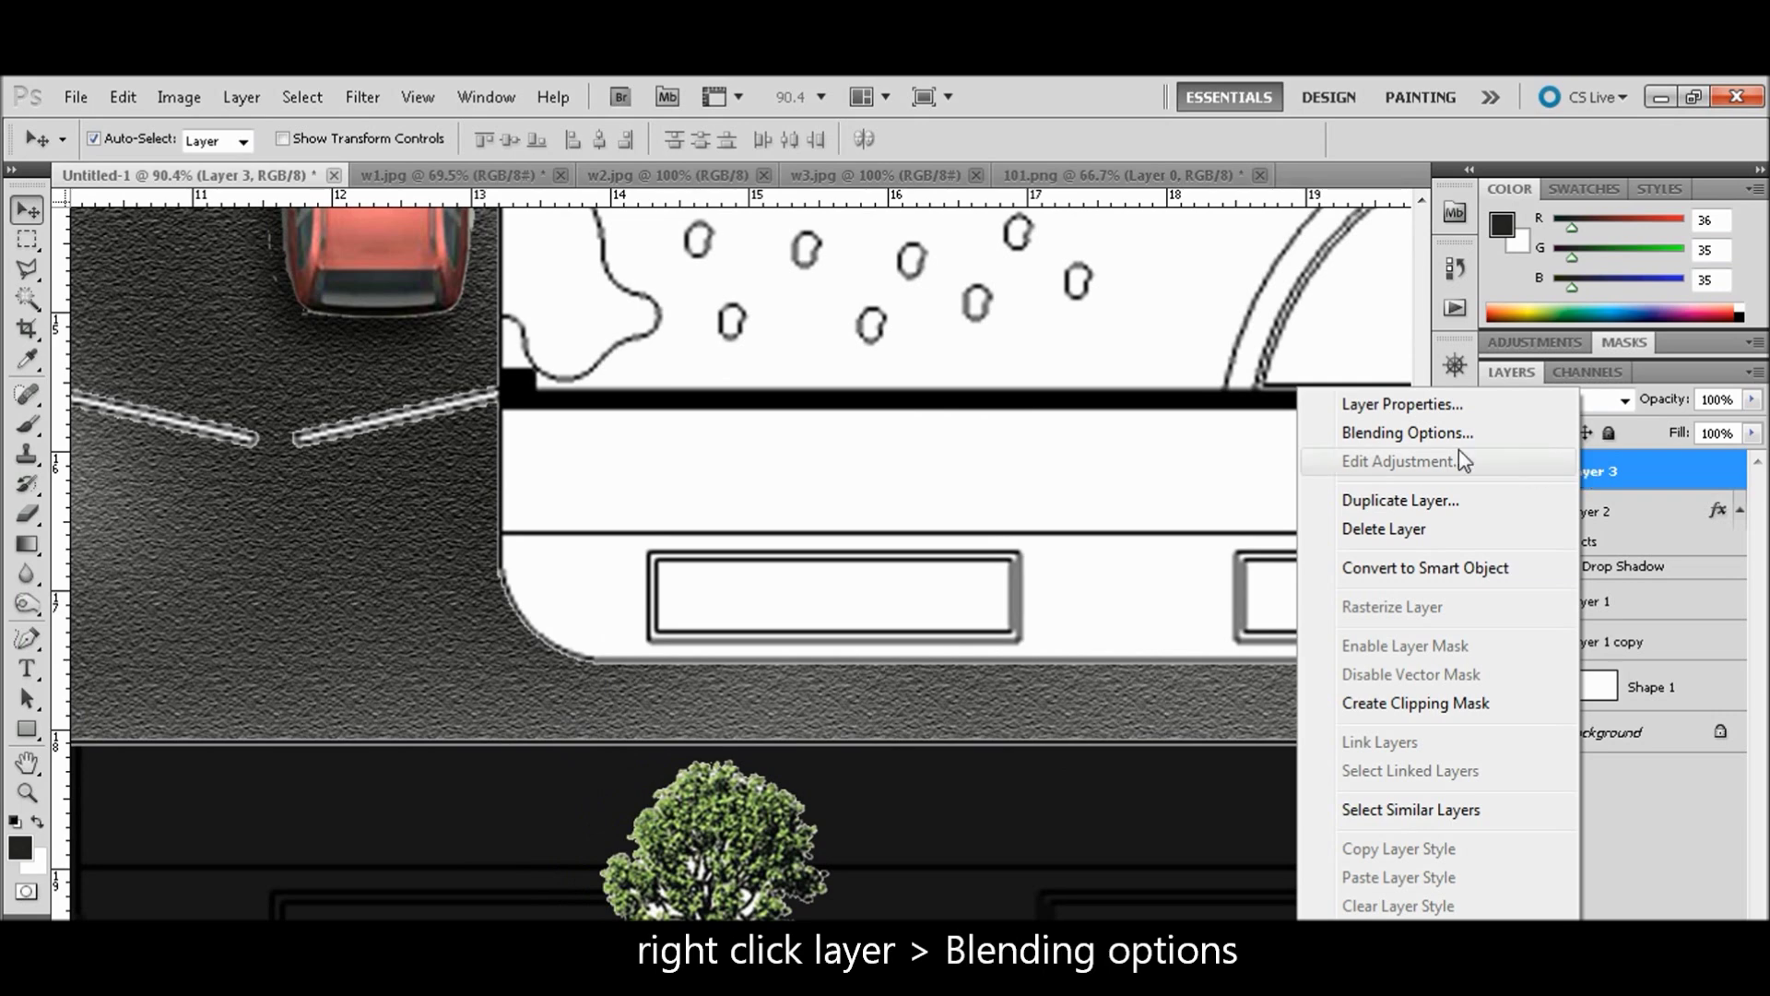
{"action": "left_click", "coordinate": [1425, 437]}
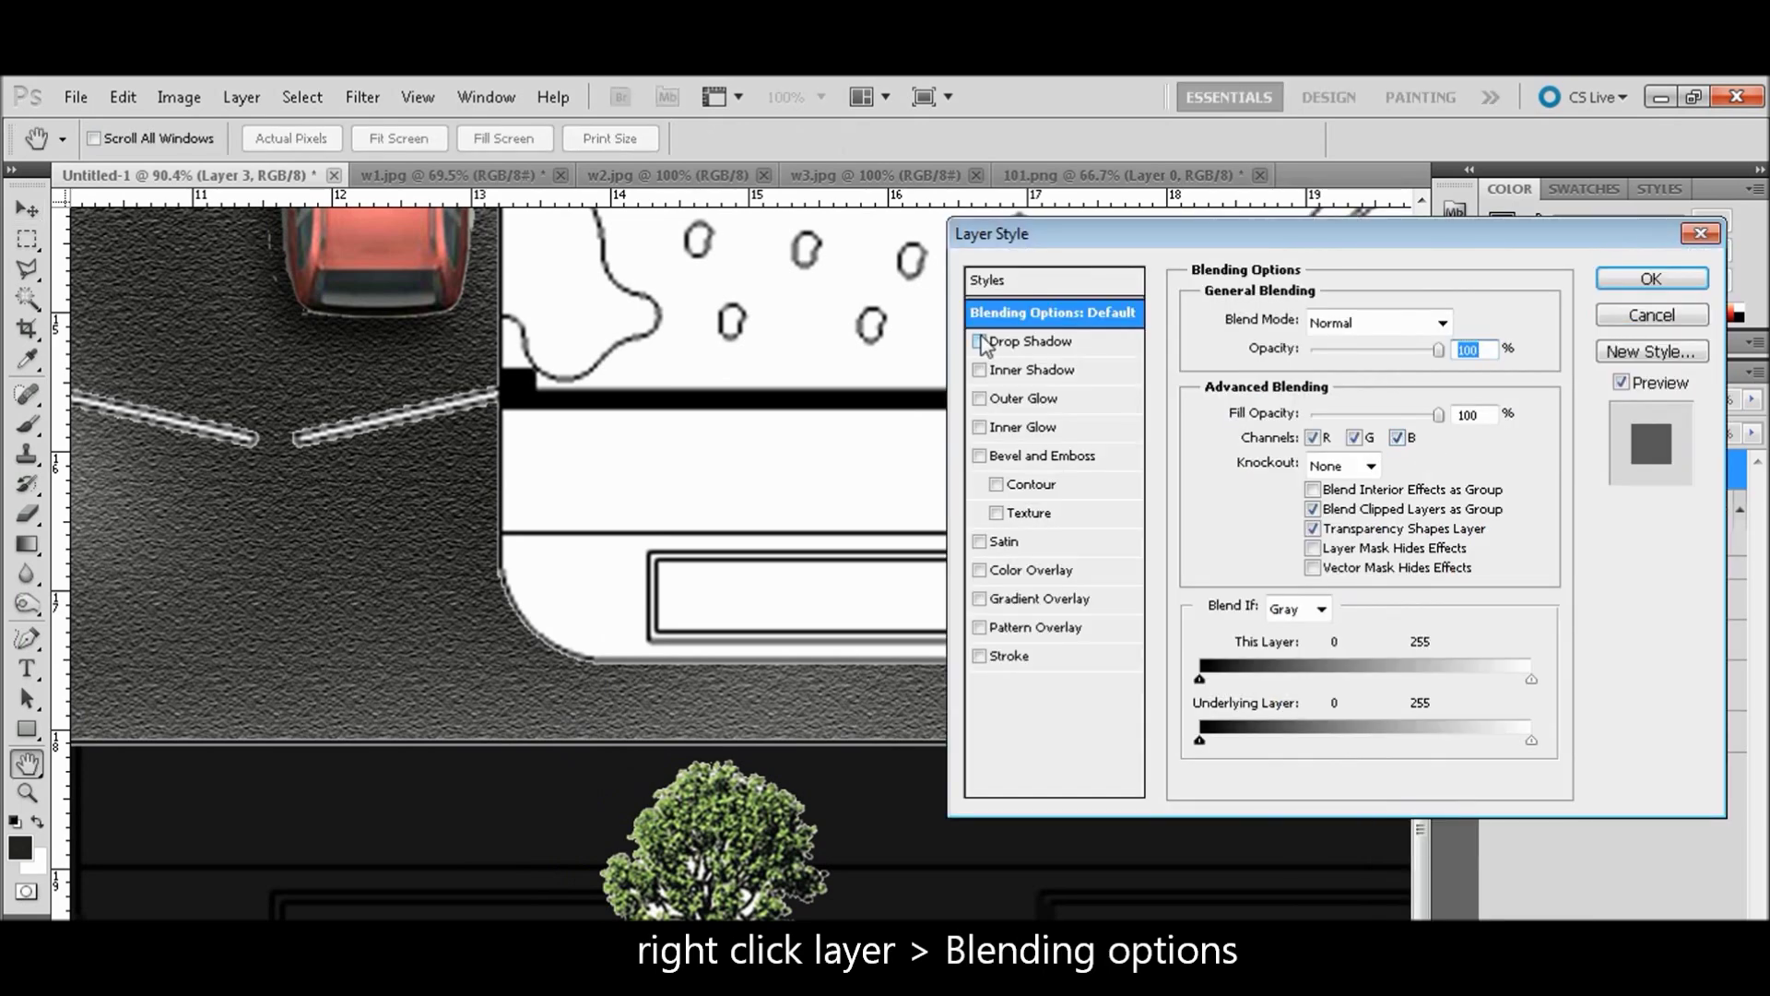